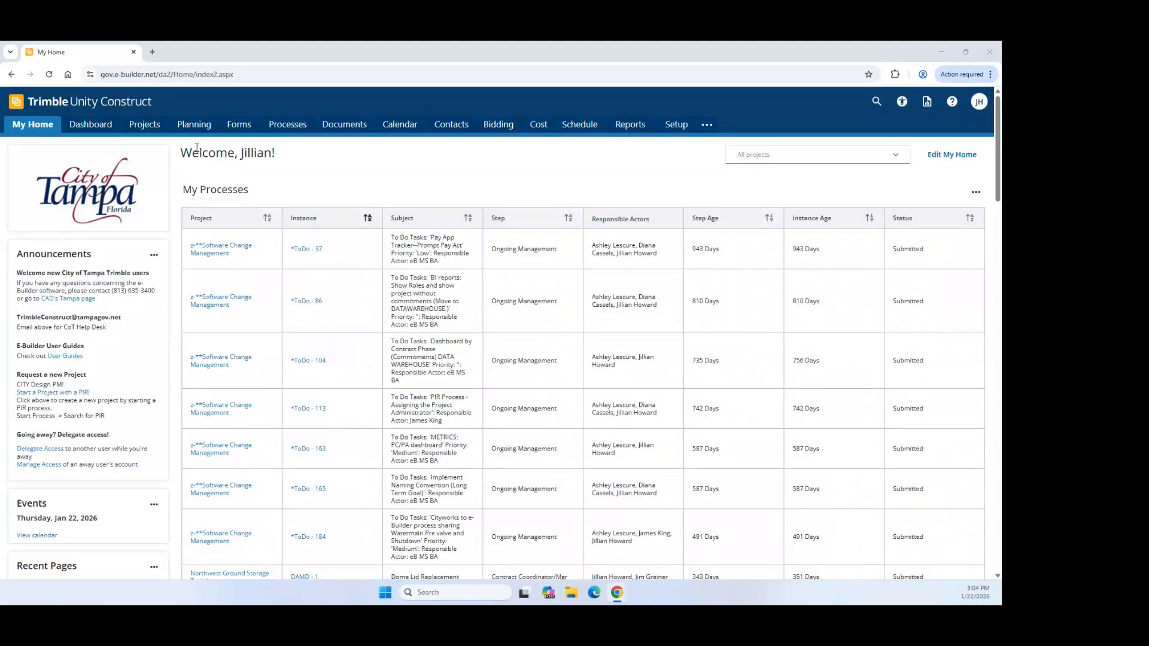
Step: Switch from My Home to the Projects list showing all projects
left_click(145, 125)
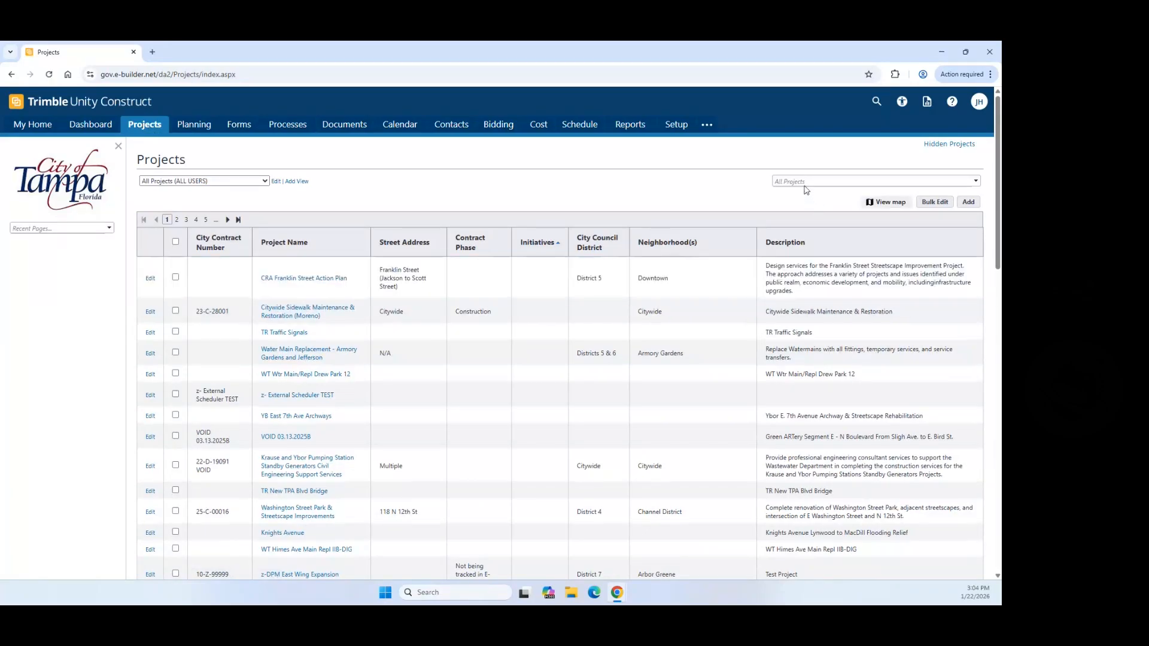
Step: Filter the project list by 'Proc' and open yy-C-00003 - z-Process Testing
left_click(804, 180)
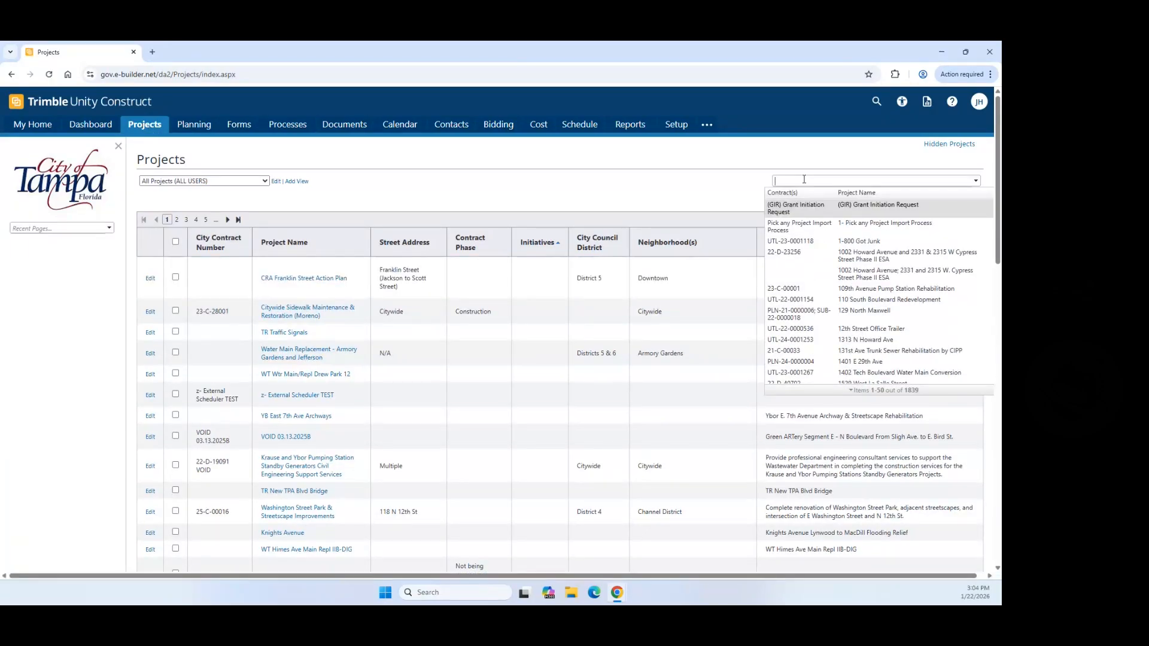
type("Proc")
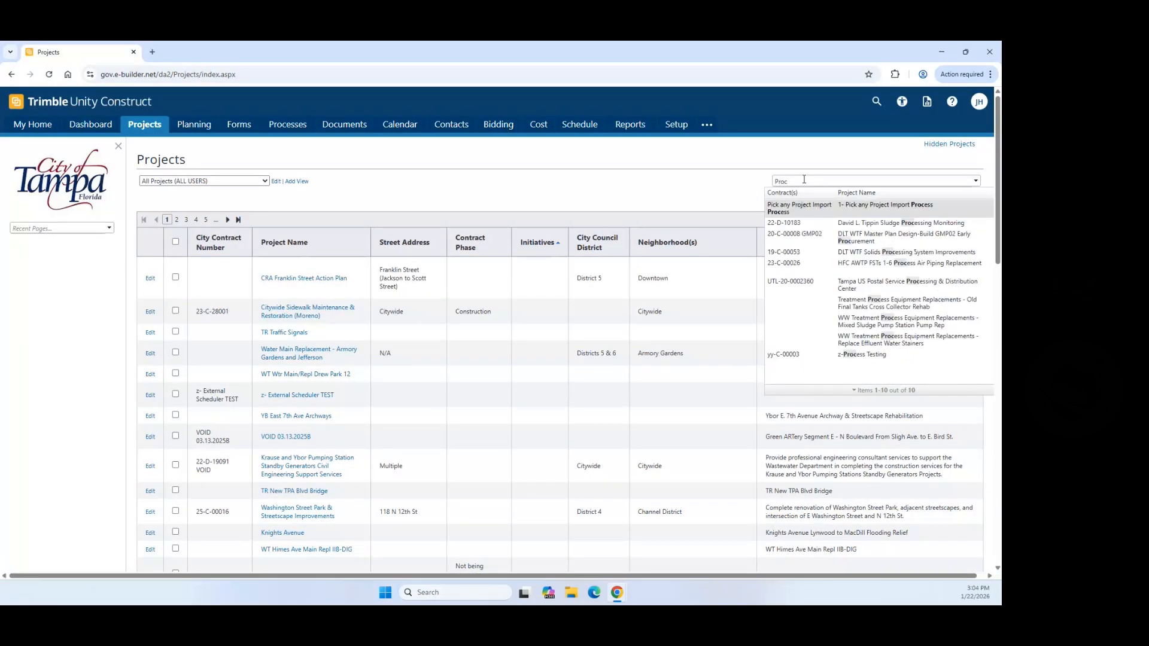
scroll(837, 251, "down", 1)
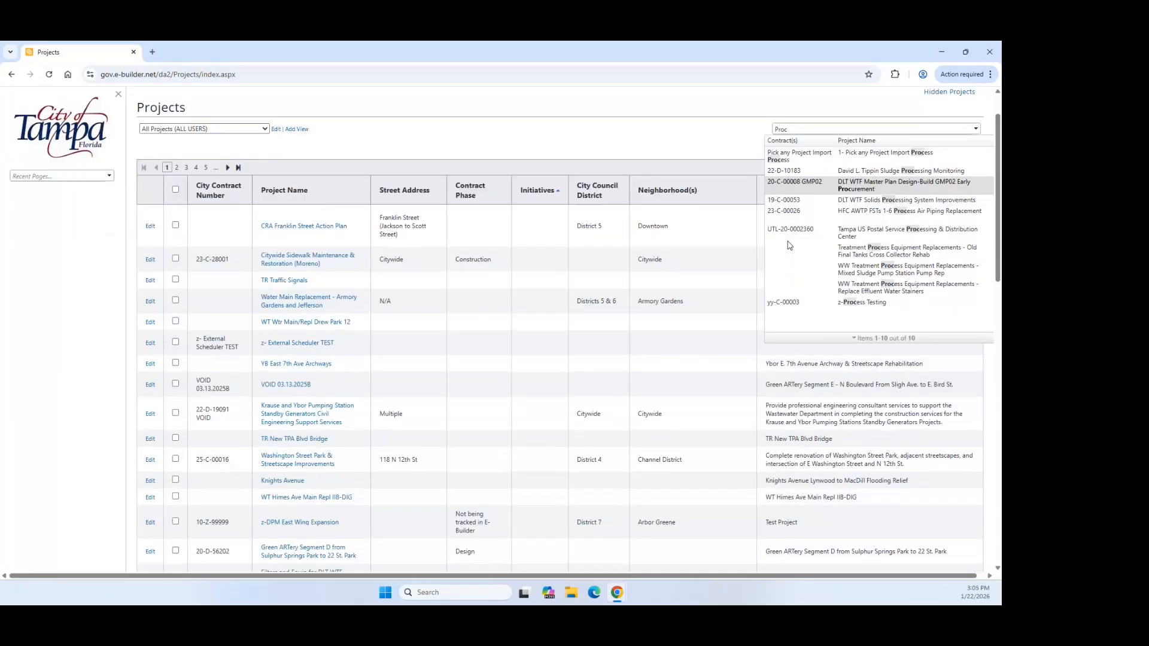
left_click(852, 304)
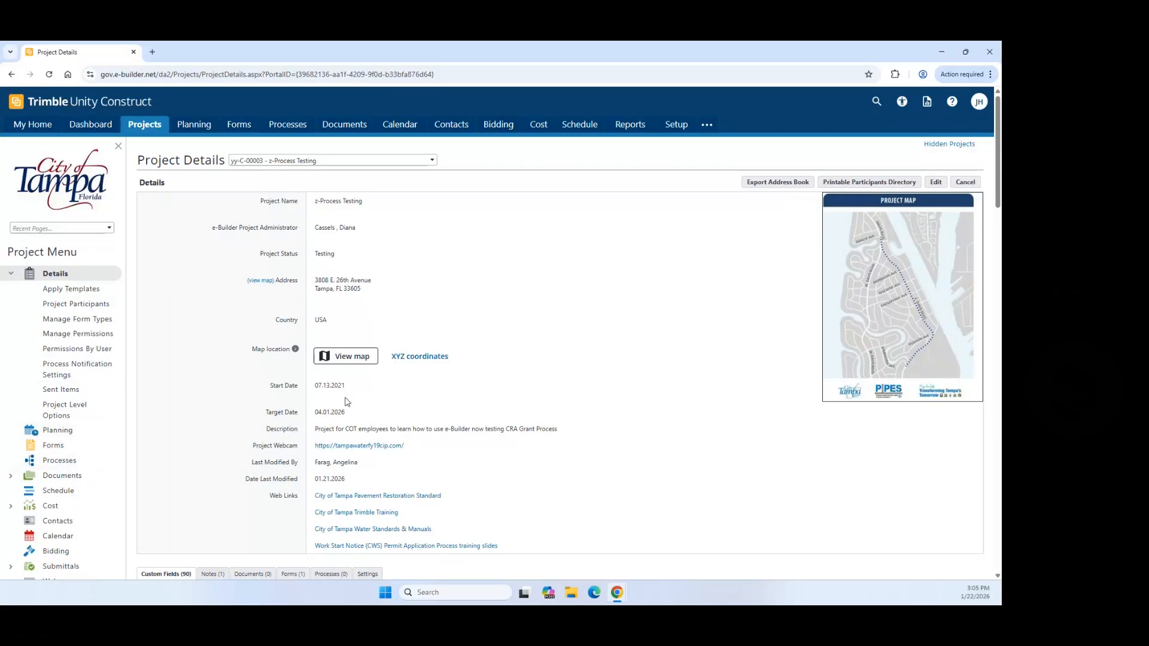
Step: Open the Processes list for z-Process Testing from the Project Menu
left_click_drag(137, 157, 242, 172)
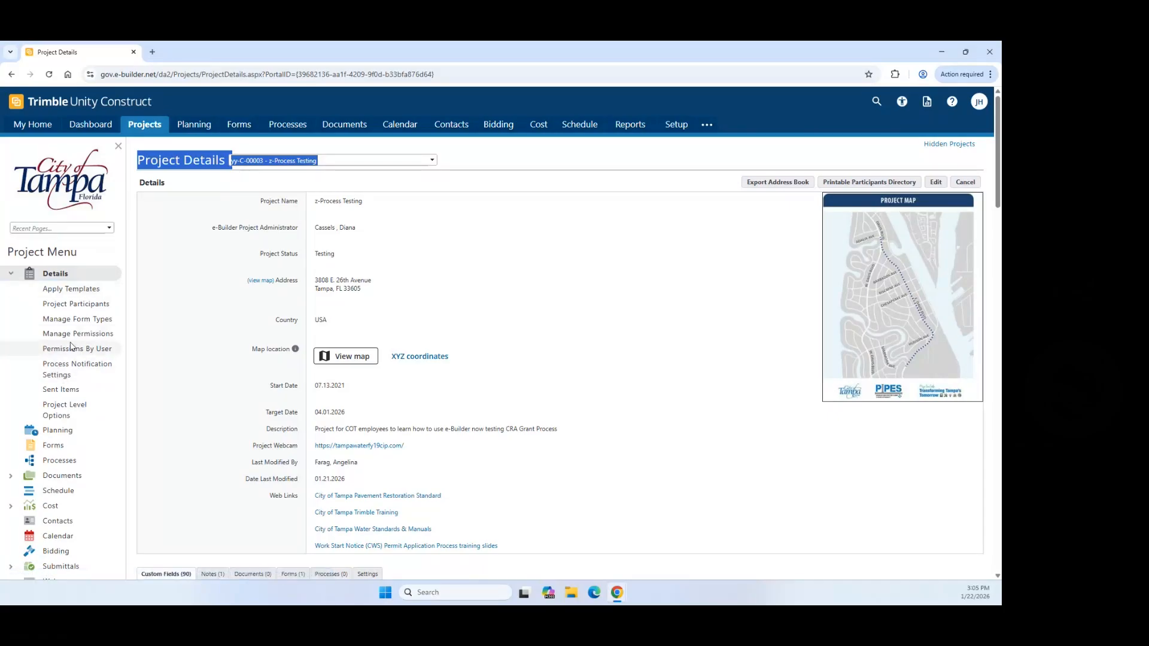
scroll(80, 343, "down", 2)
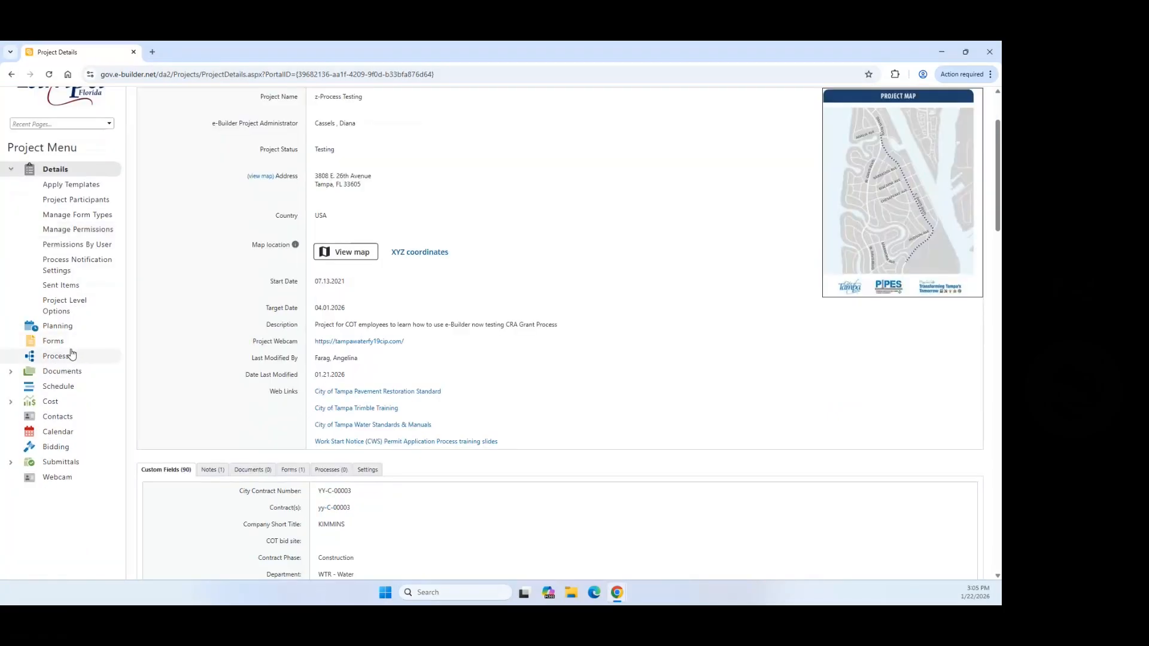
left_click(66, 358)
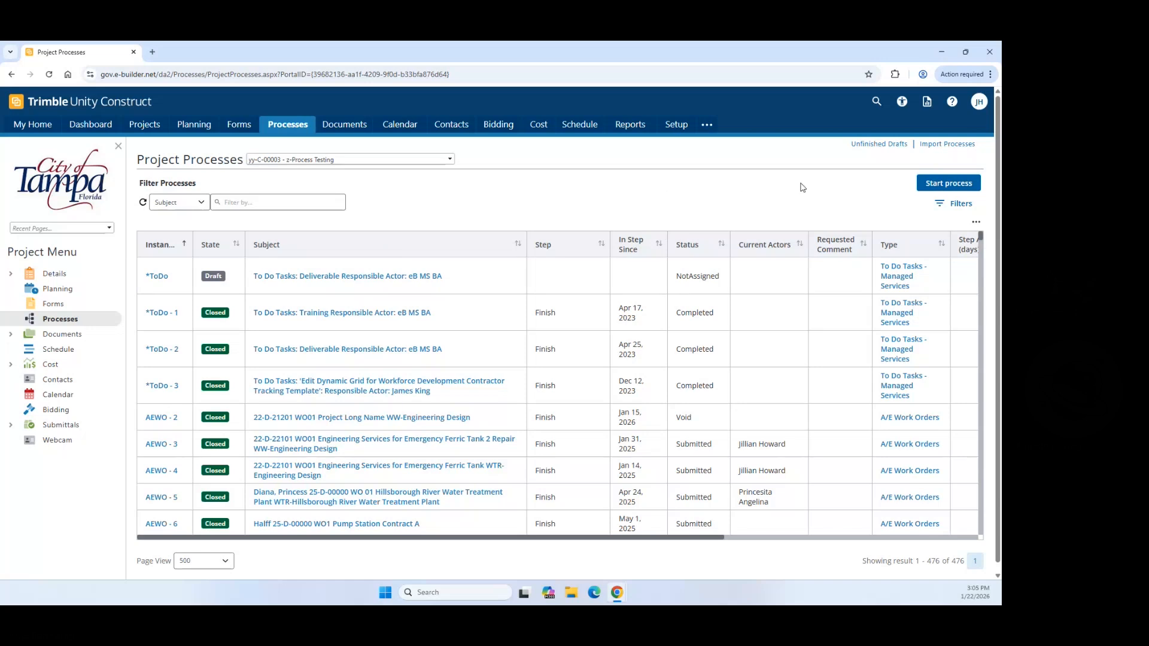
Step: Start a new A/E Work Orders (AEWO) process from the Select process dialog
left_click(962, 187)
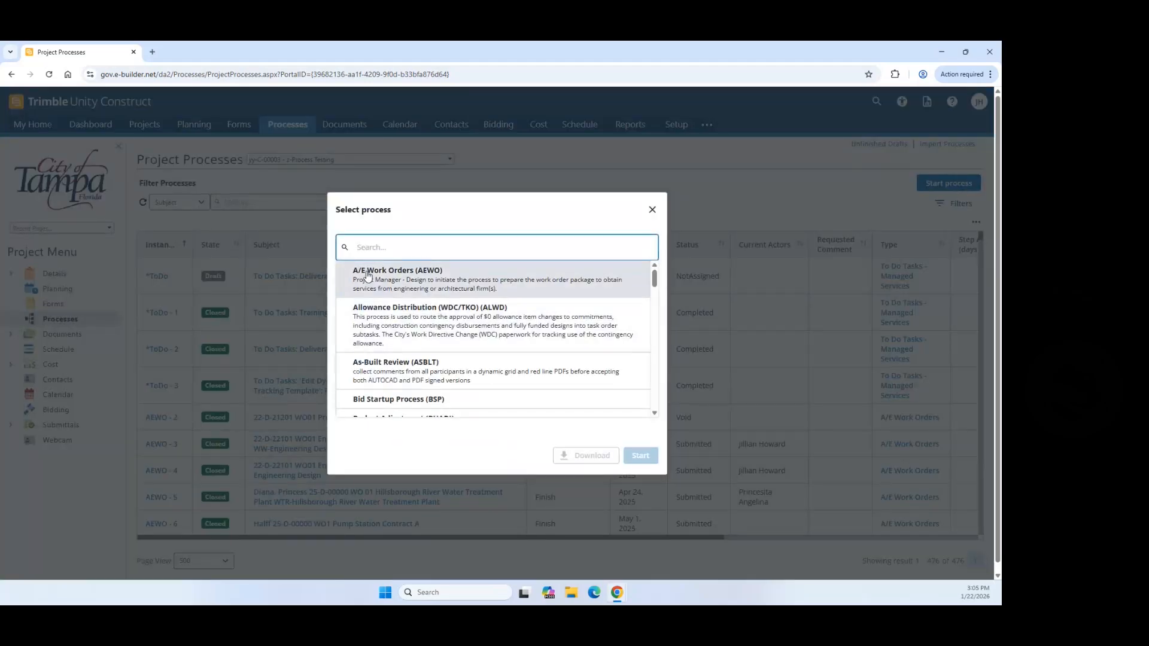
left_click(368, 275)
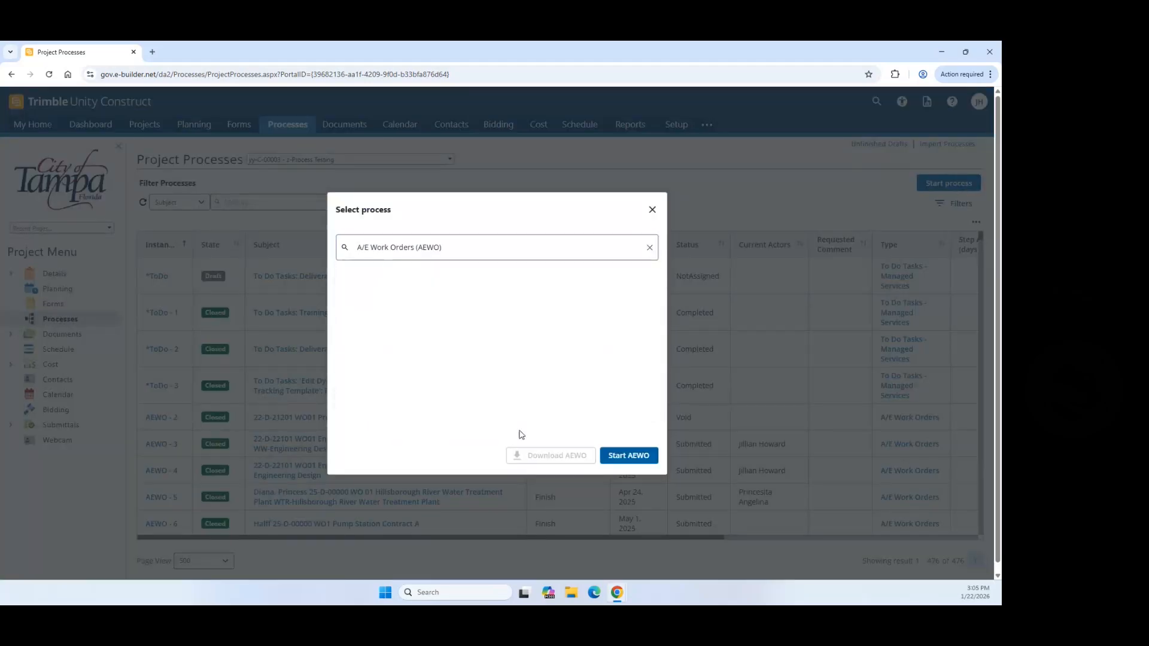
left_click(627, 456)
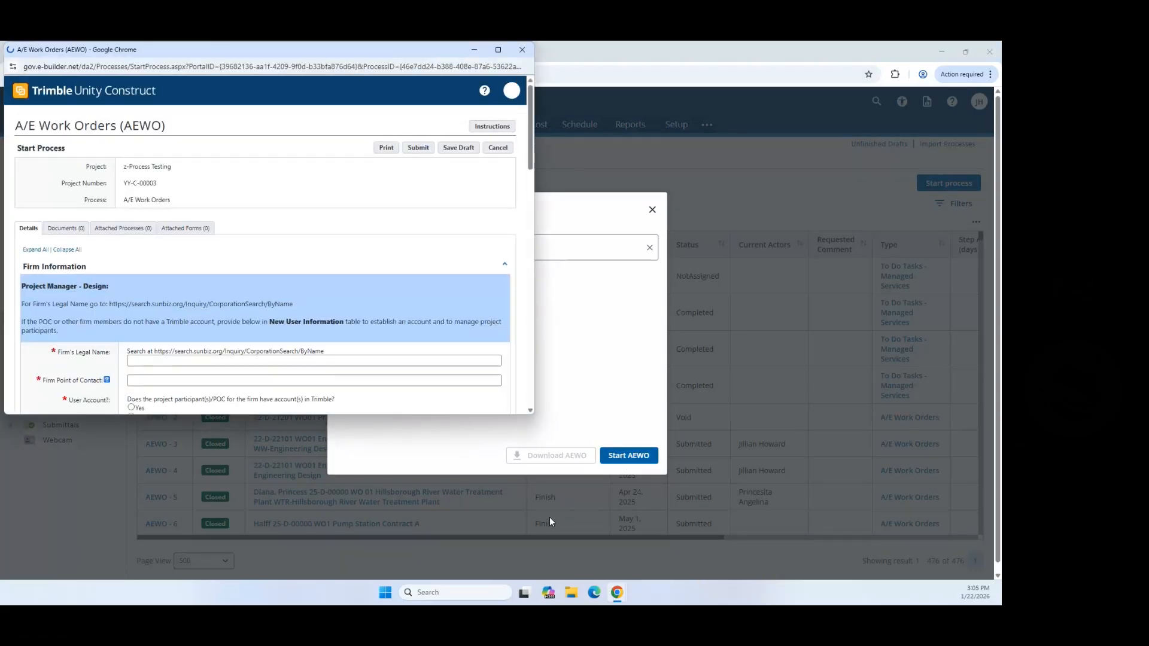
Step: Maximize the AEWO start form window to full screen
left_click(498, 49)
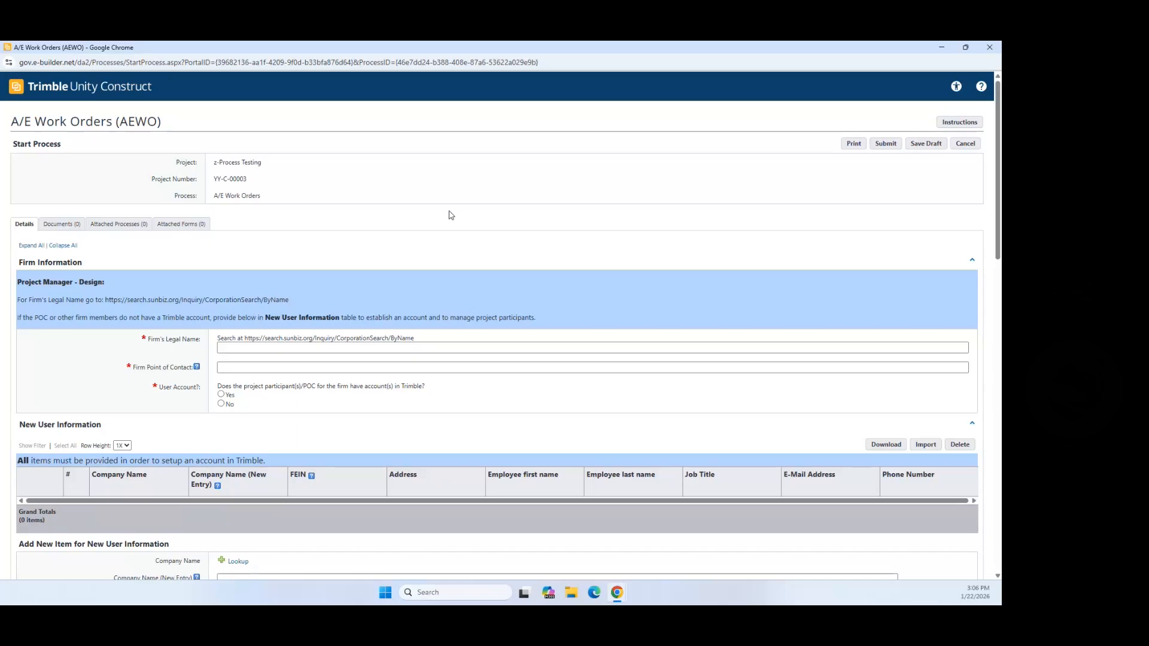
right_click(929, 154)
left_click(970, 195)
Step: Review the form down to Funding Information and back, then cancel it unsubmitted
scroll(255, 386, "down", 1)
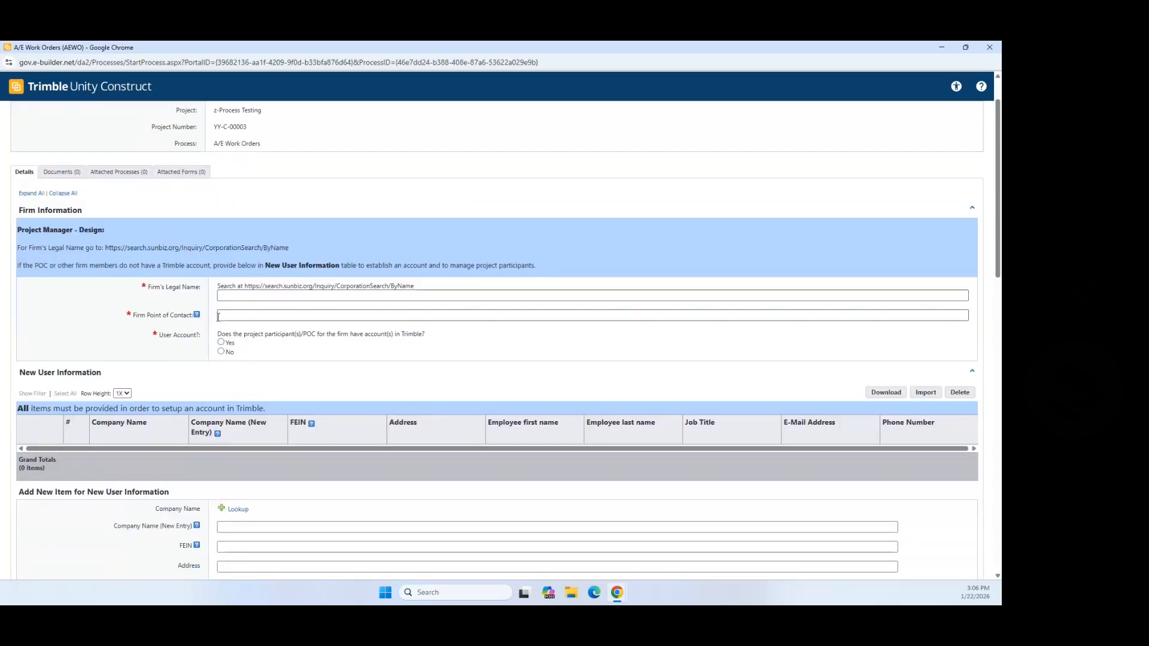
scroll(234, 364, "down", 6)
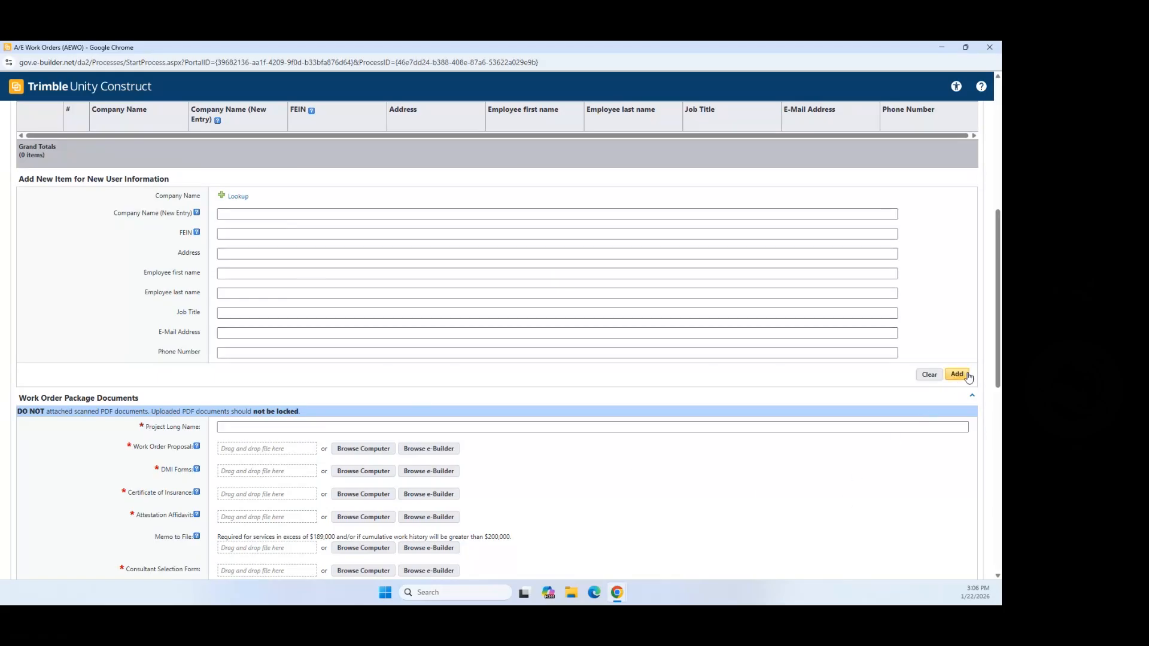
scroll(305, 194, "up", 1)
scroll(306, 194, "up", 2)
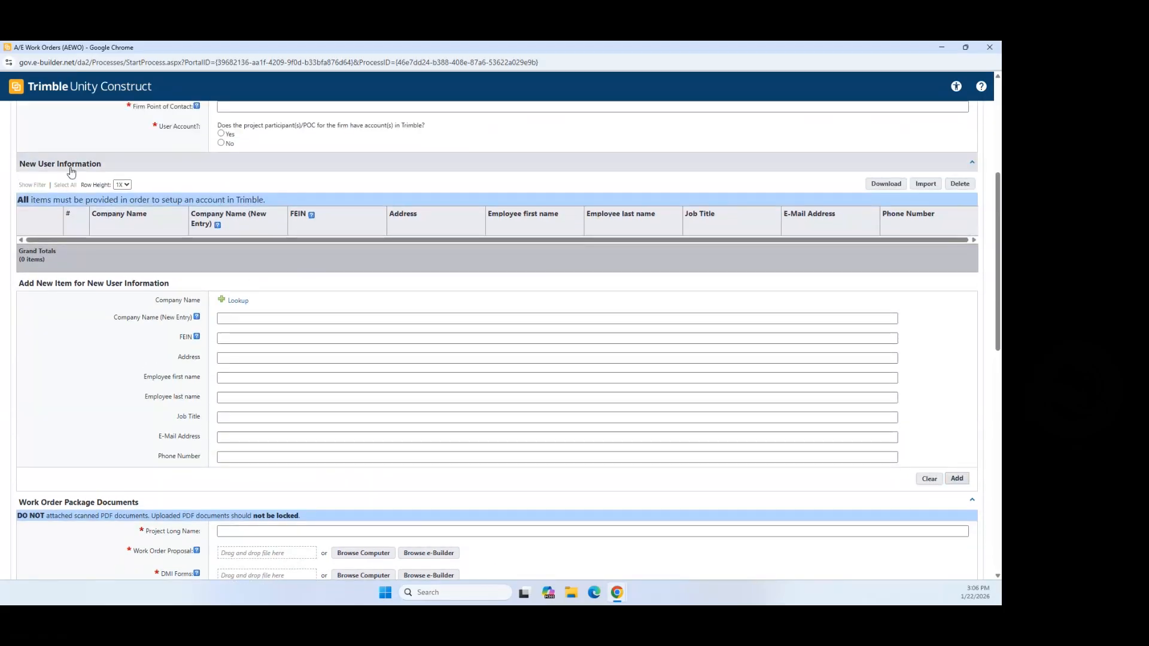
scroll(207, 356, "down", 2)
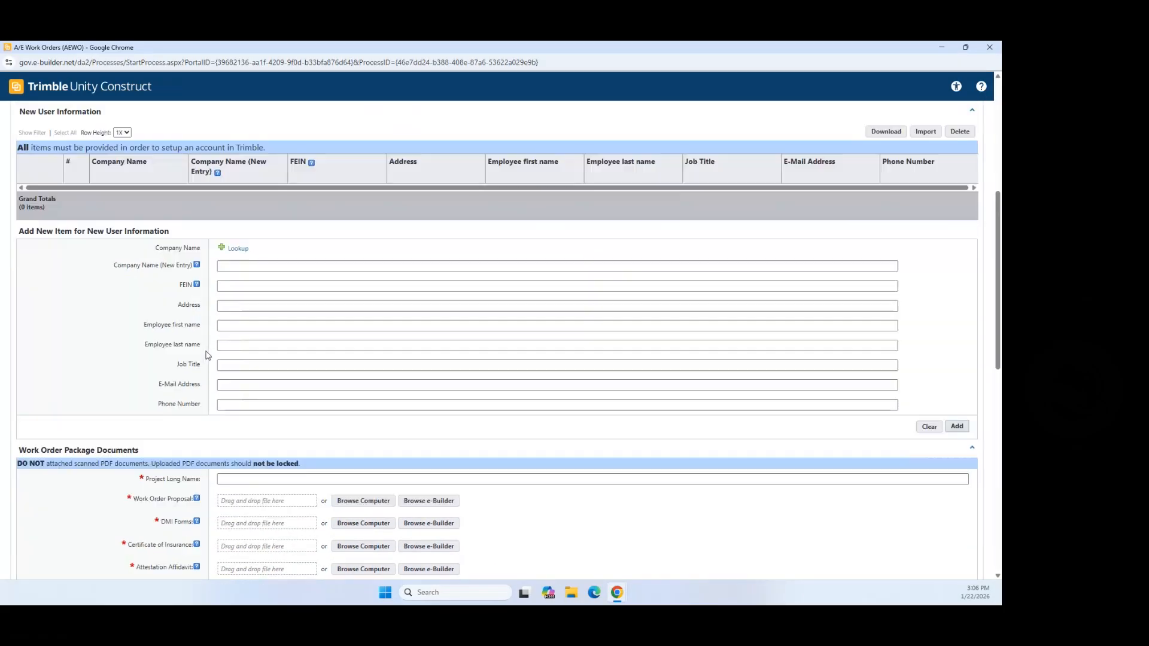
scroll(207, 356, "down", 10)
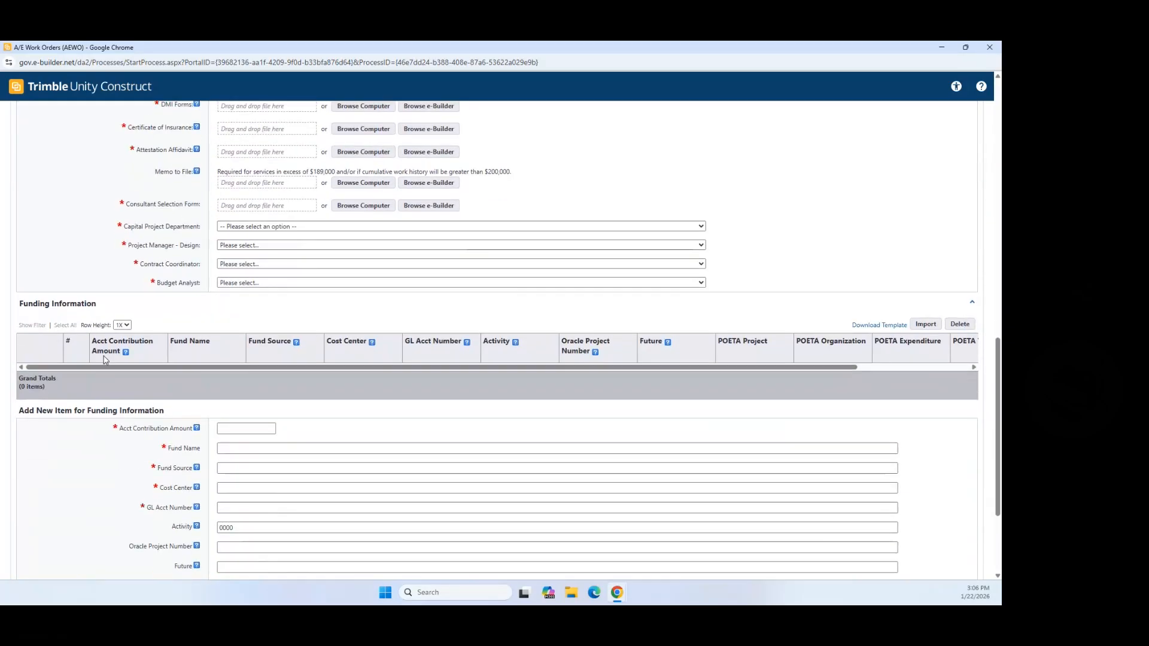
scroll(902, 569, "down", 3)
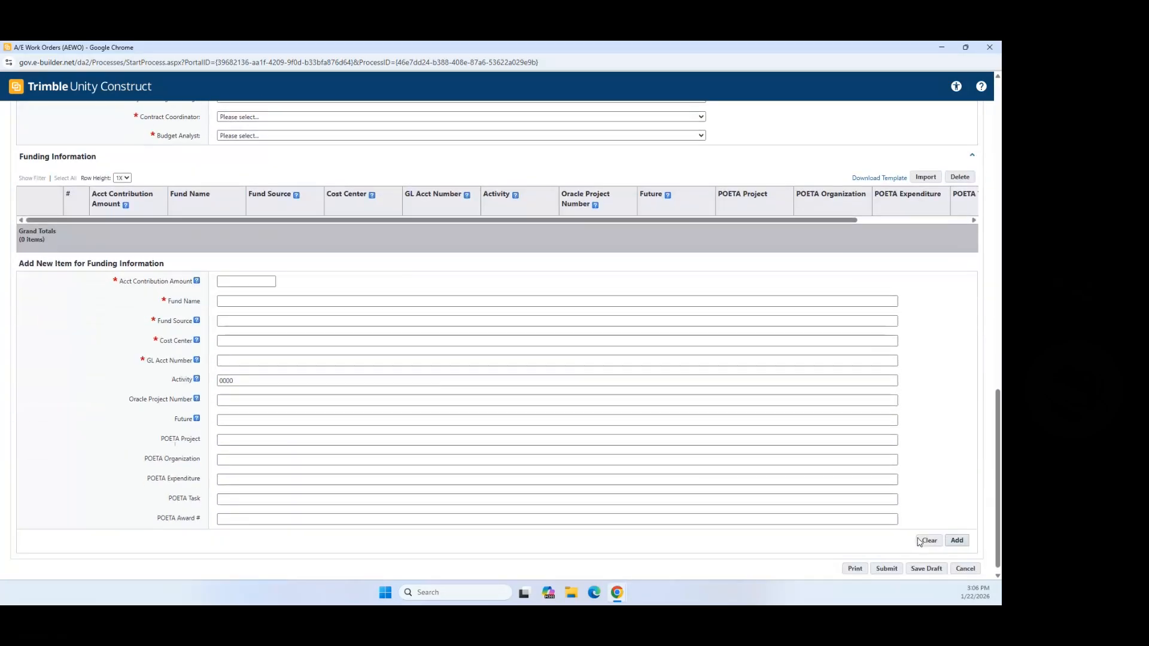
scroll(340, 322, "up", 3)
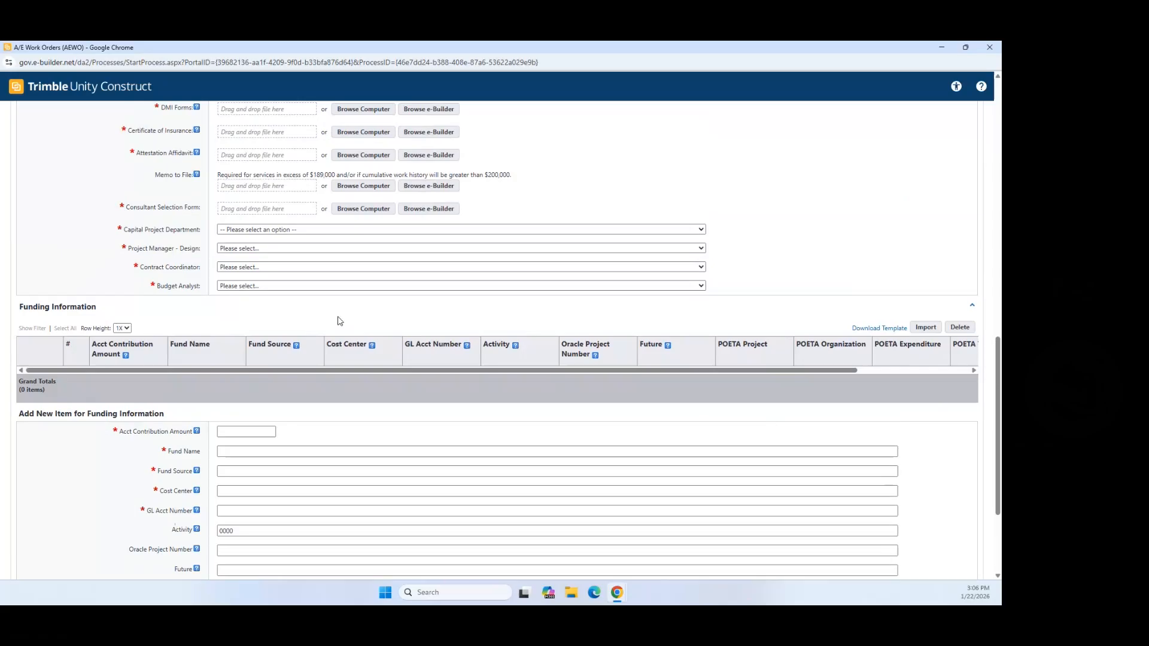
scroll(339, 321, "up", 15)
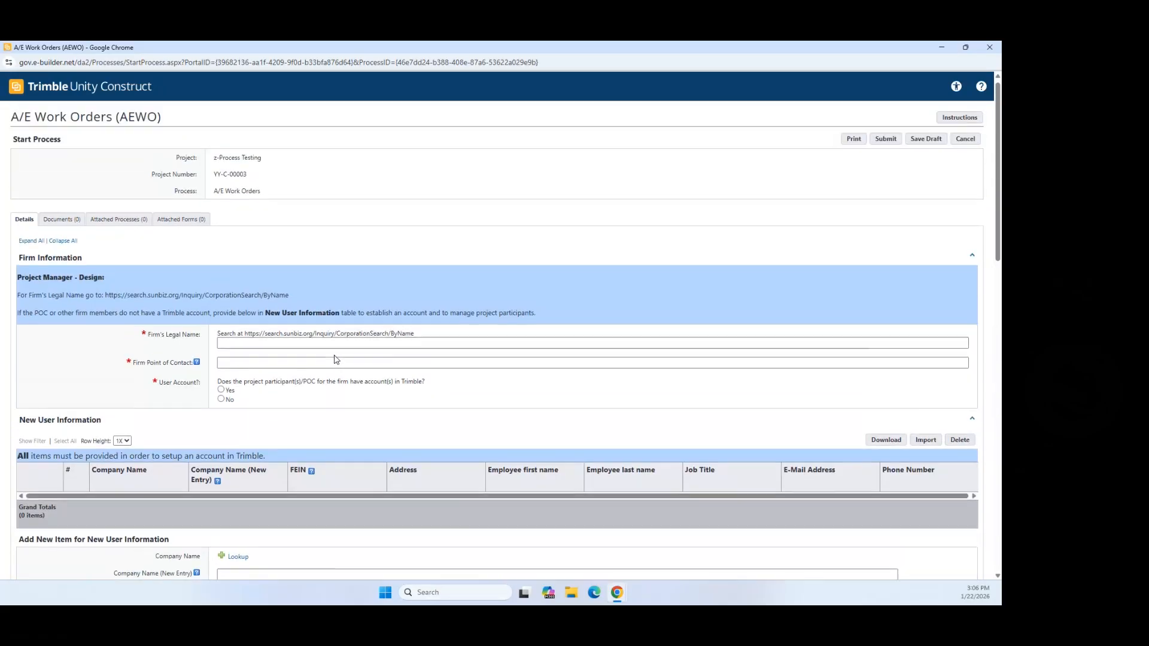
scroll(318, 323, "up", 1)
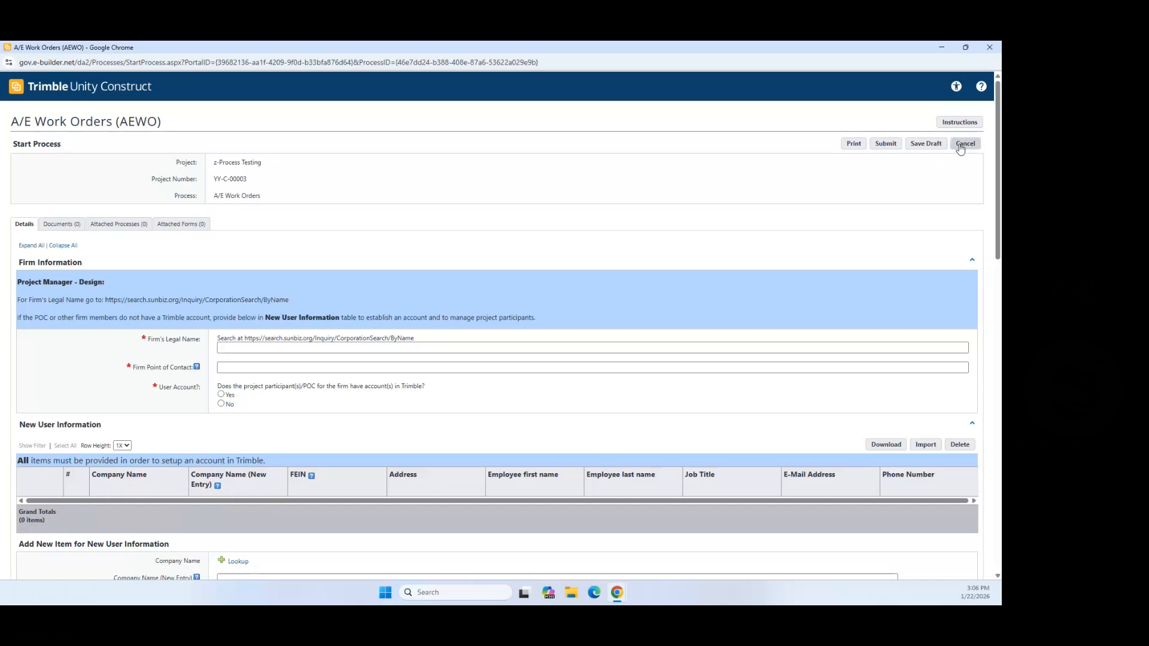
left_click(961, 143)
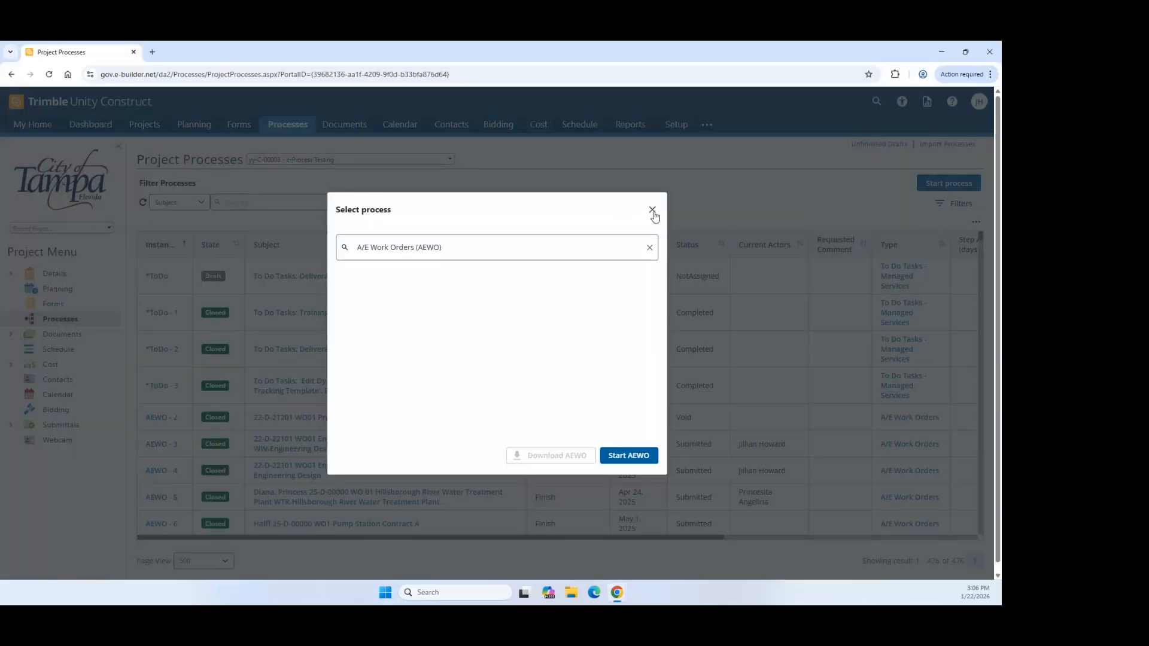
Step: Dismiss the process chooser, then open A/E Work Orders via Setup > Processes > Manage Processes
left_click(653, 211)
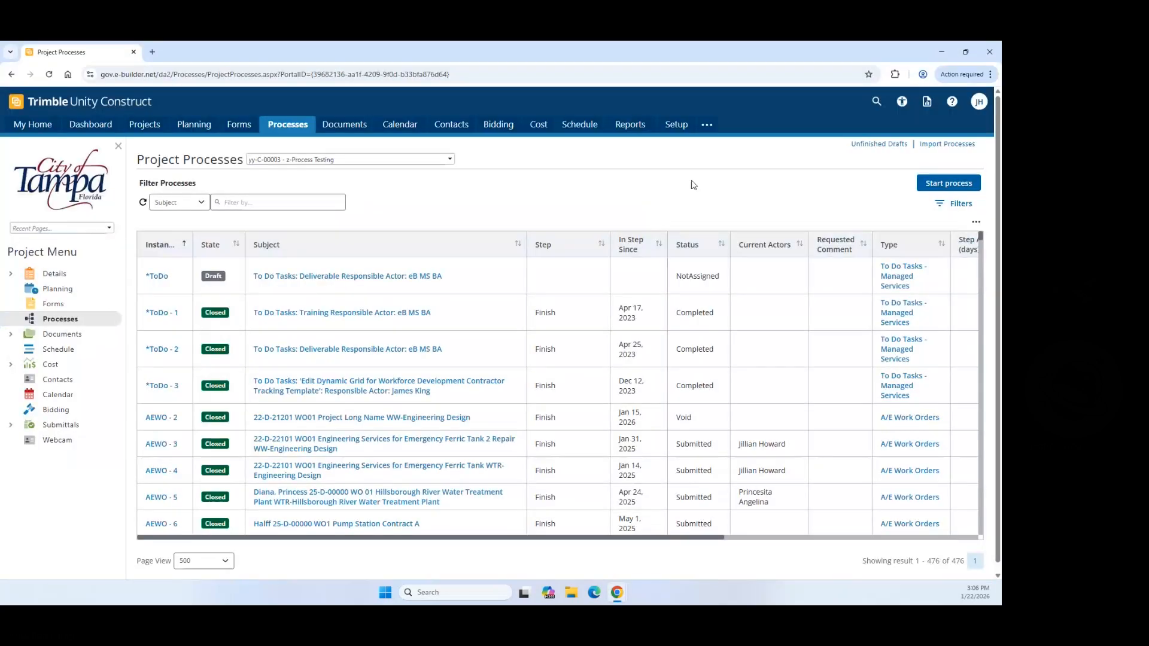
left_click(682, 125)
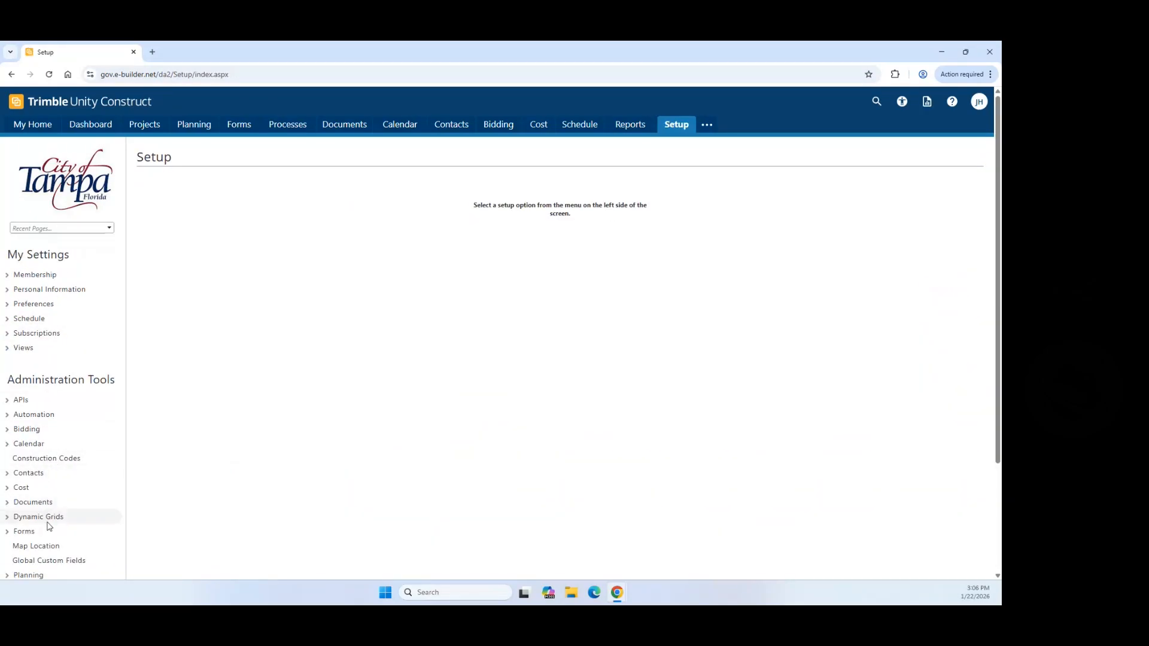
scroll(48, 536, "down", 1)
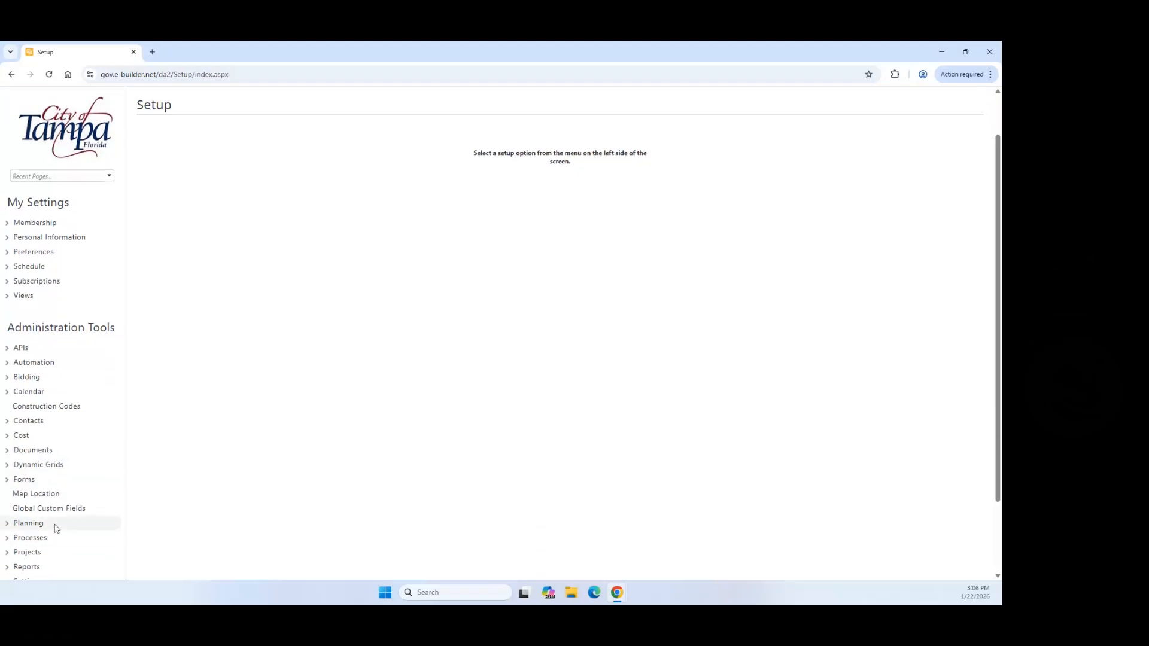
scroll(46, 479, "down", 1)
left_click(36, 486)
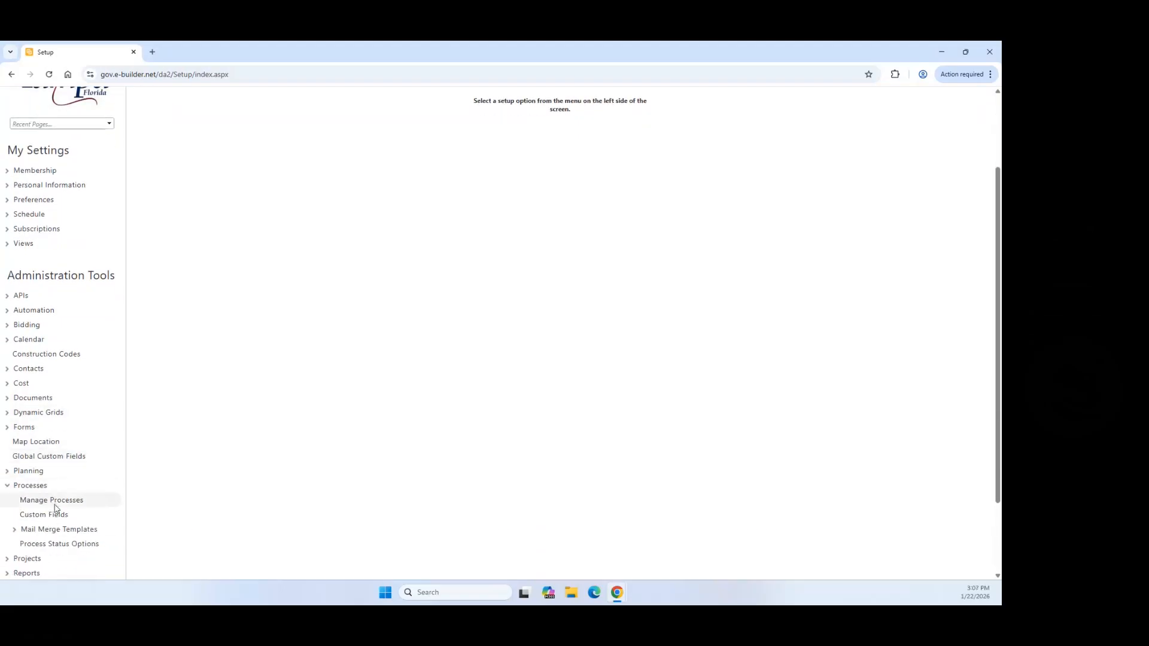
left_click(54, 500)
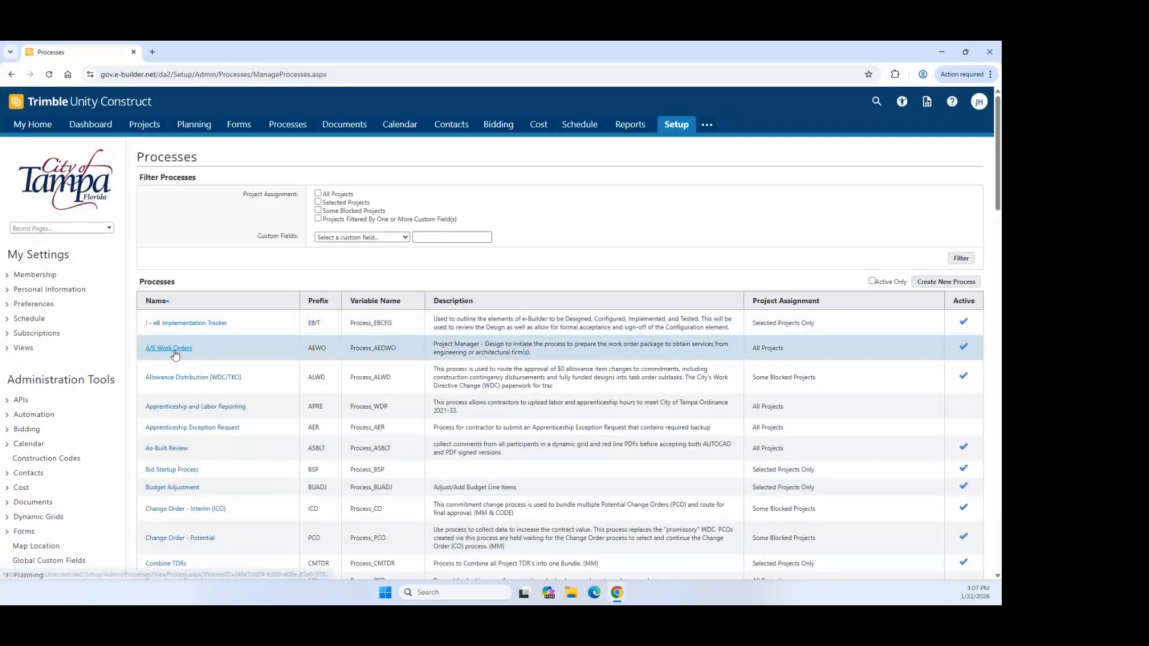
left_click(173, 348)
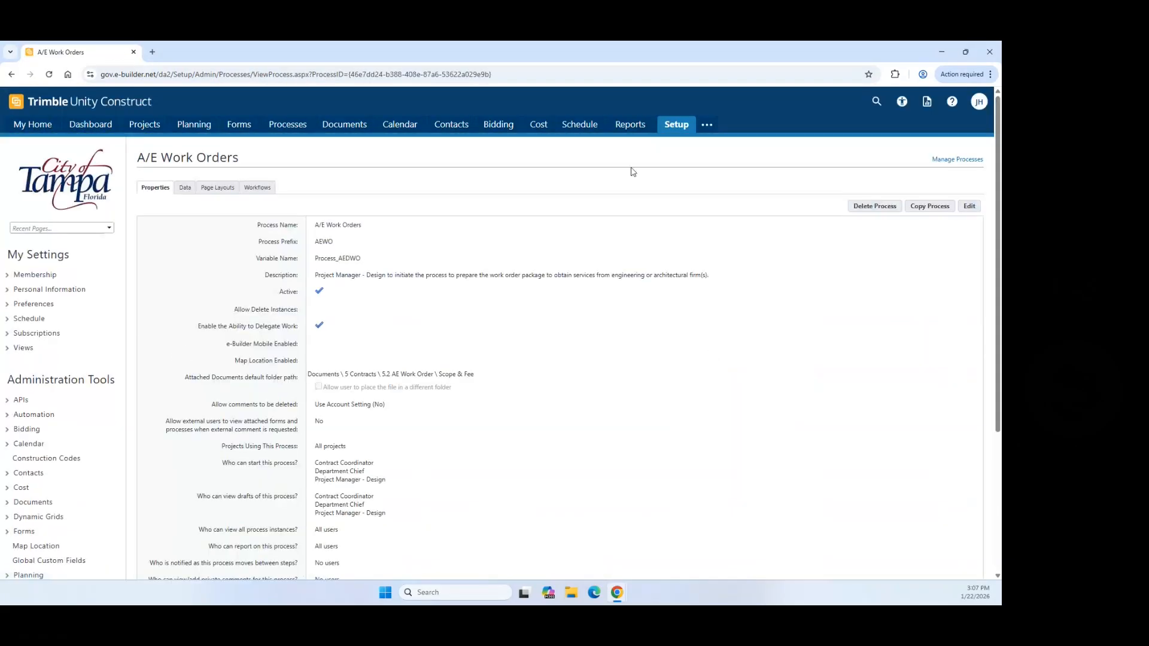
Step: Open the A/E Work Orders As Of Jan. 2026 workflow in the designer
left_click(256, 190)
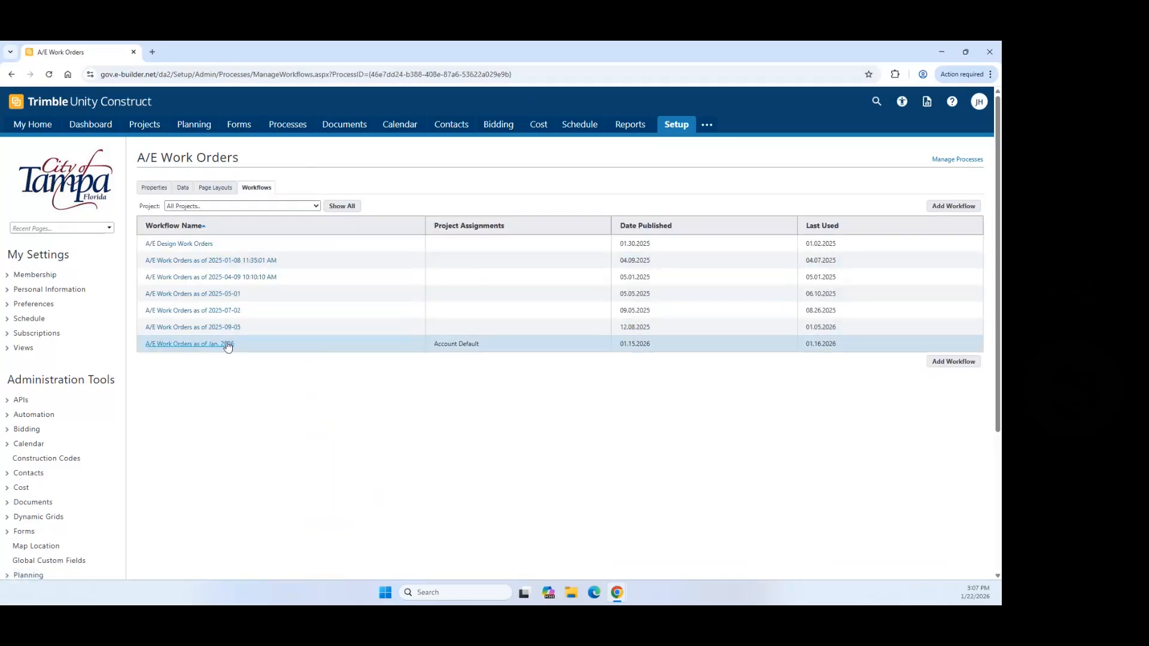
left_click(226, 345)
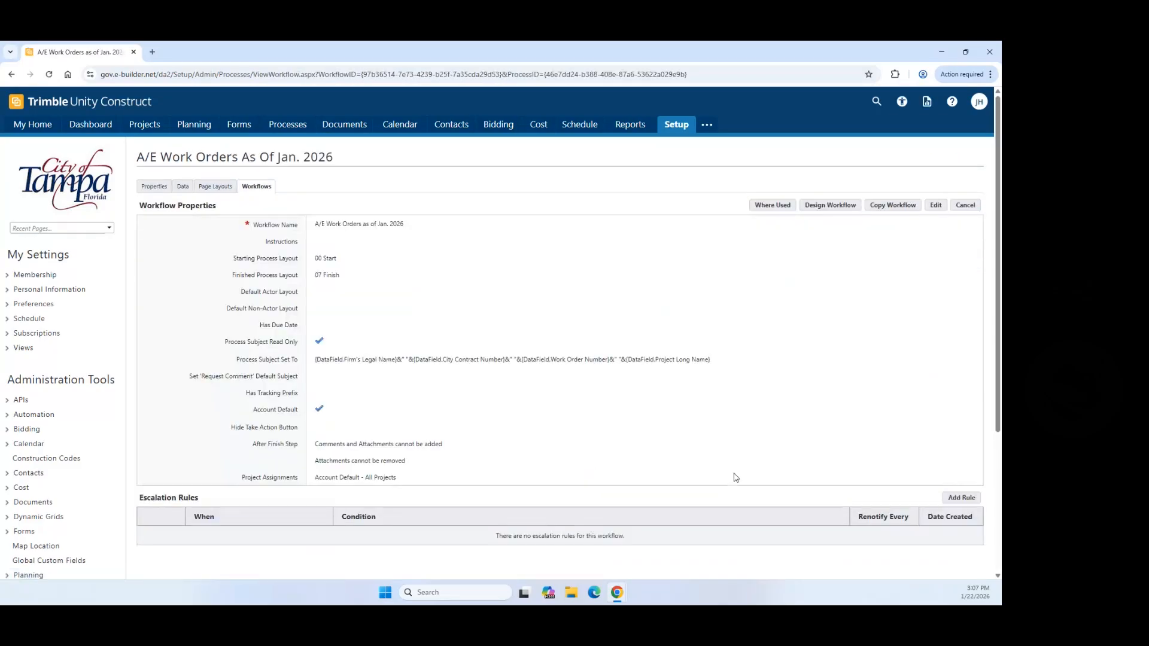
left_click(818, 206)
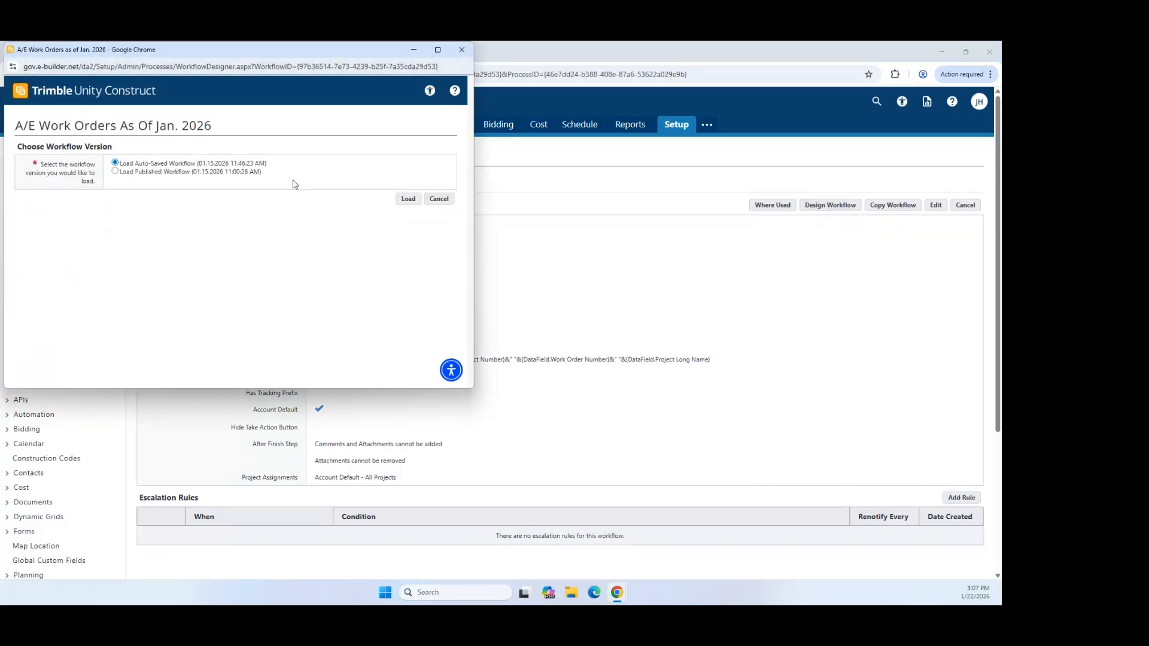
Step: Load the auto-saved version of the Jan. 2026 workflow diagram
left_click(408, 199)
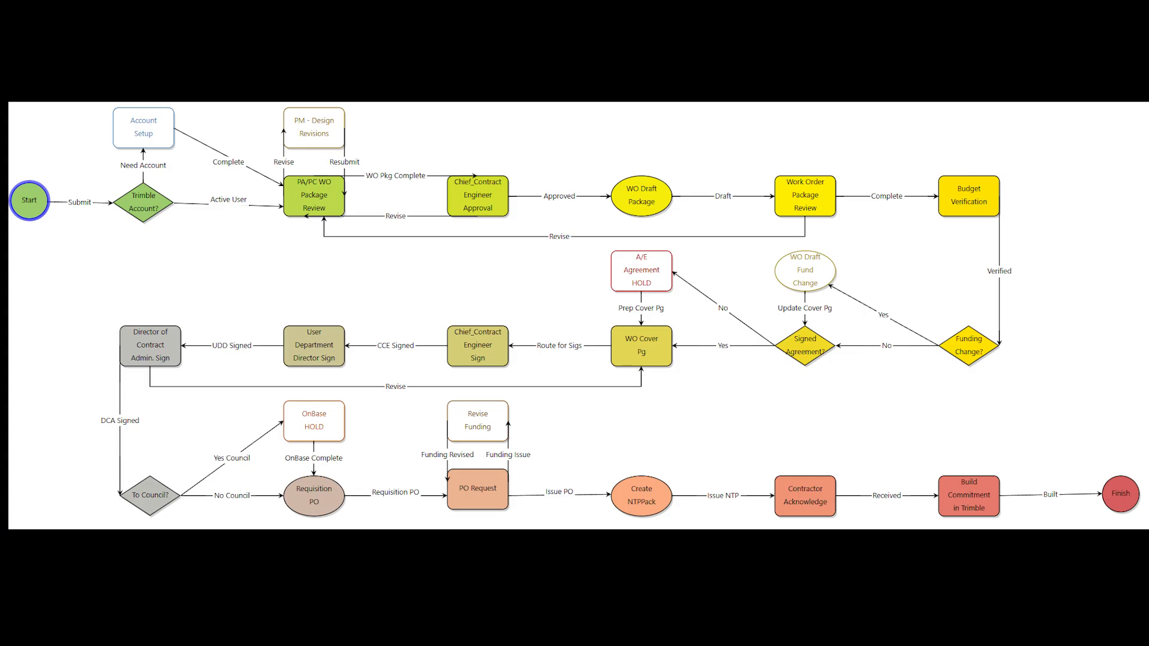
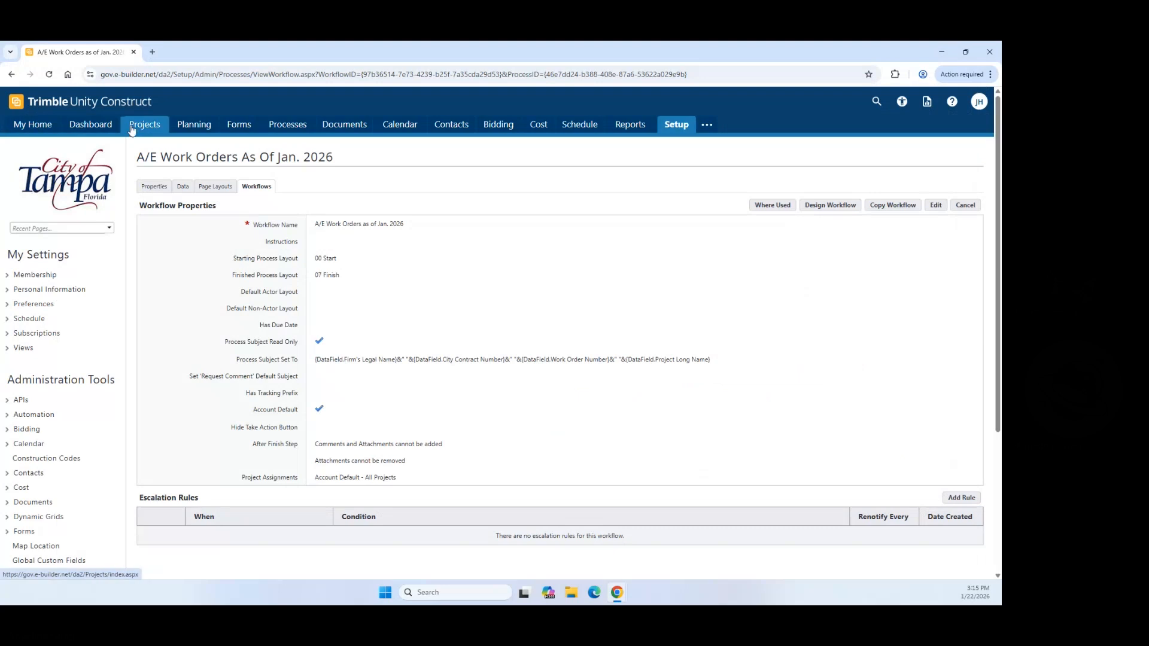
Step: Open the yy-C-00003 - z-Process Testing project from the Projects list by searching 'Proce'
left_click(144, 125)
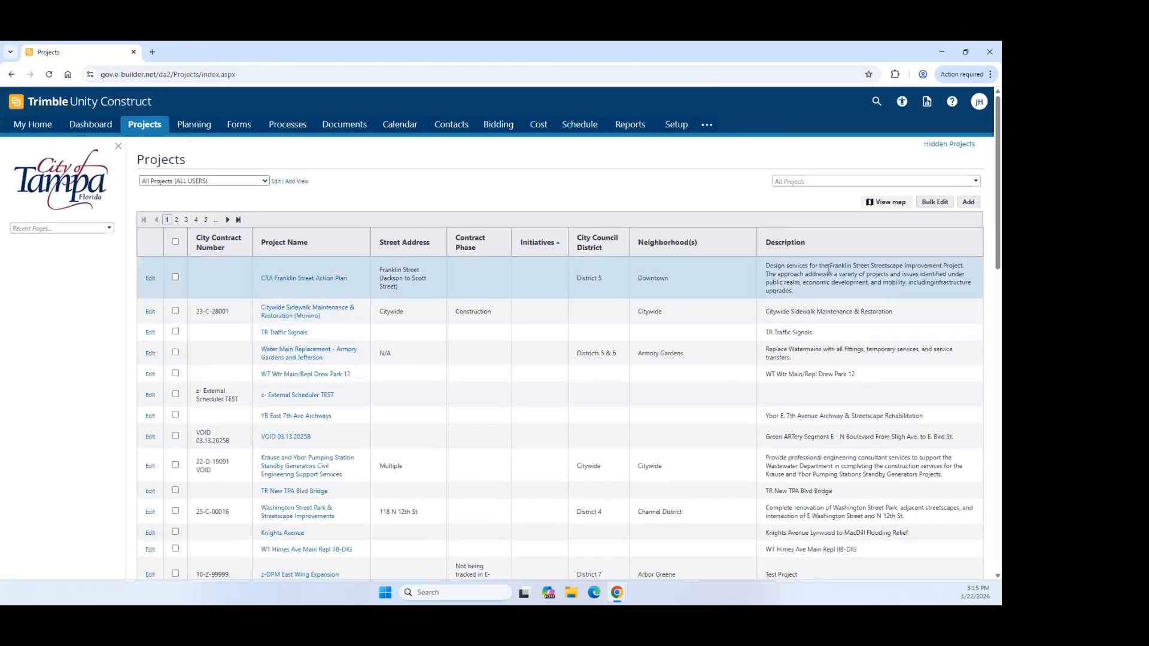
left_click(800, 181)
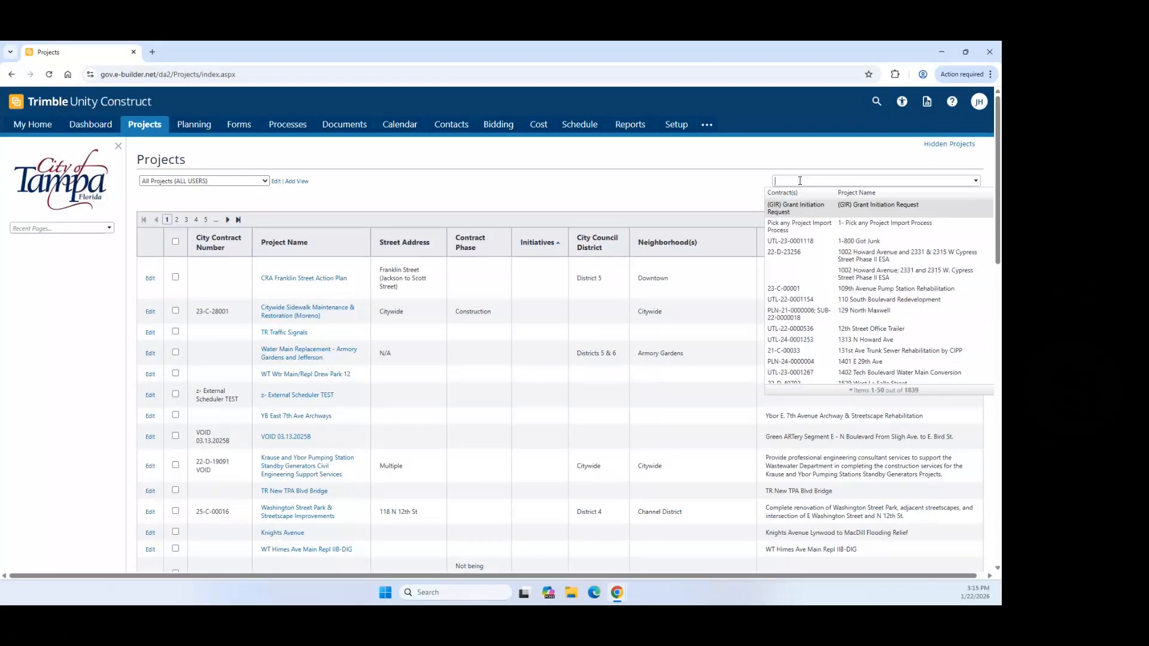
type("Proce")
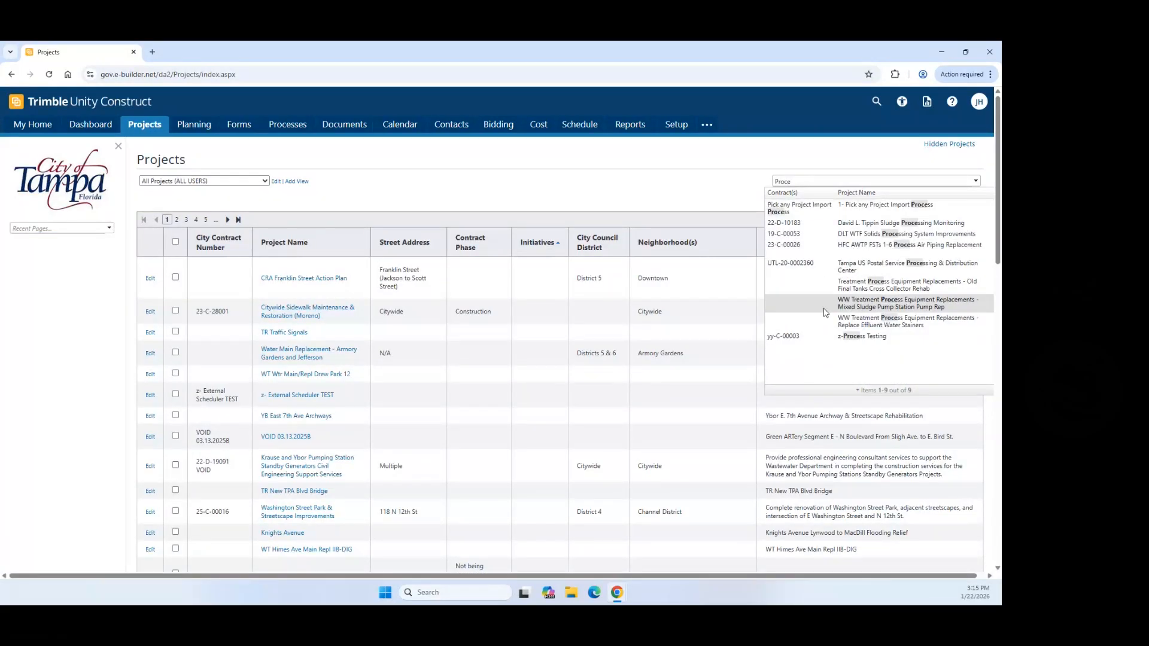
left_click(835, 337)
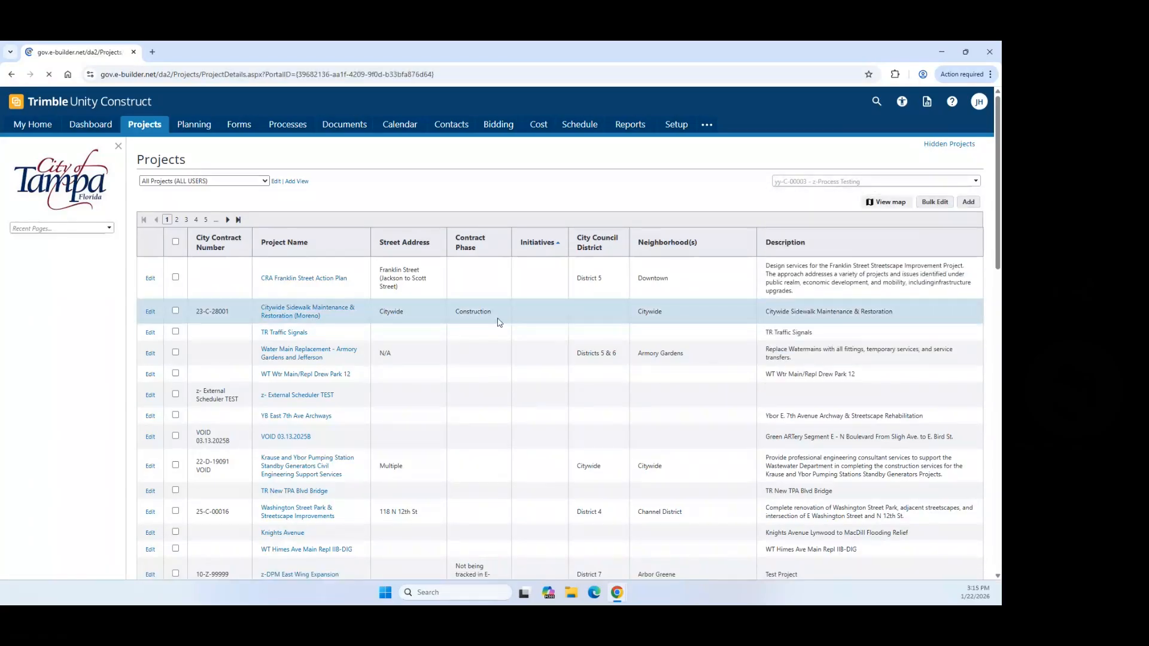
scroll(83, 385, "down", 3)
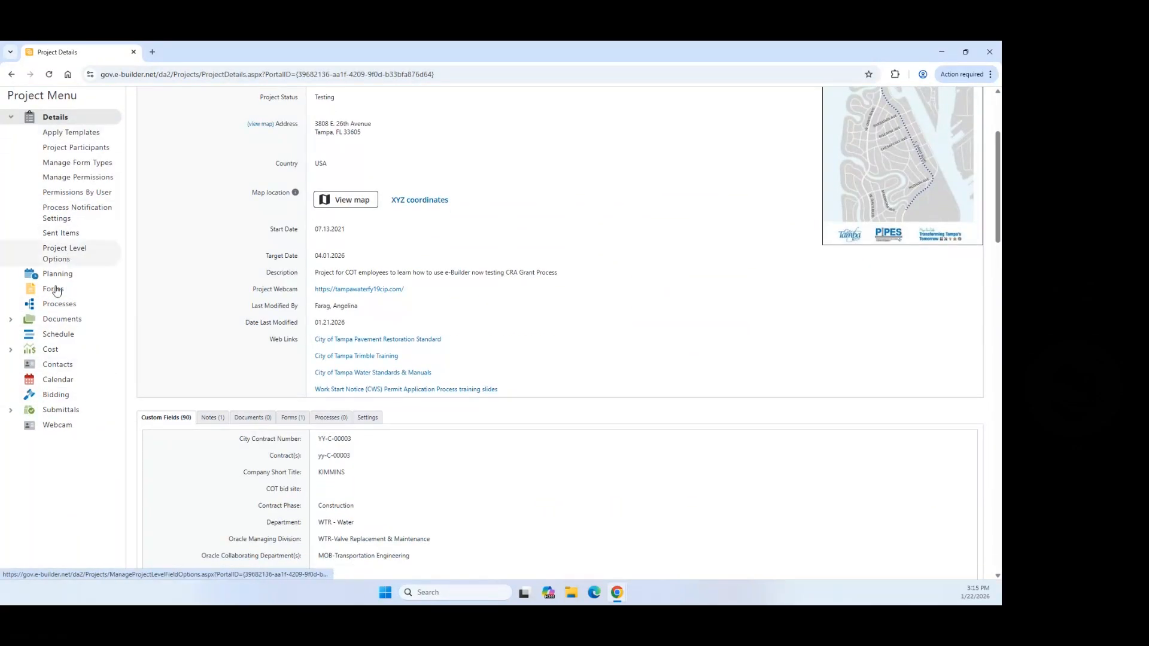
Step: Filter the project's processes by Subject 'AEWO', clear the filter, and begin a new process
left_click(58, 306)
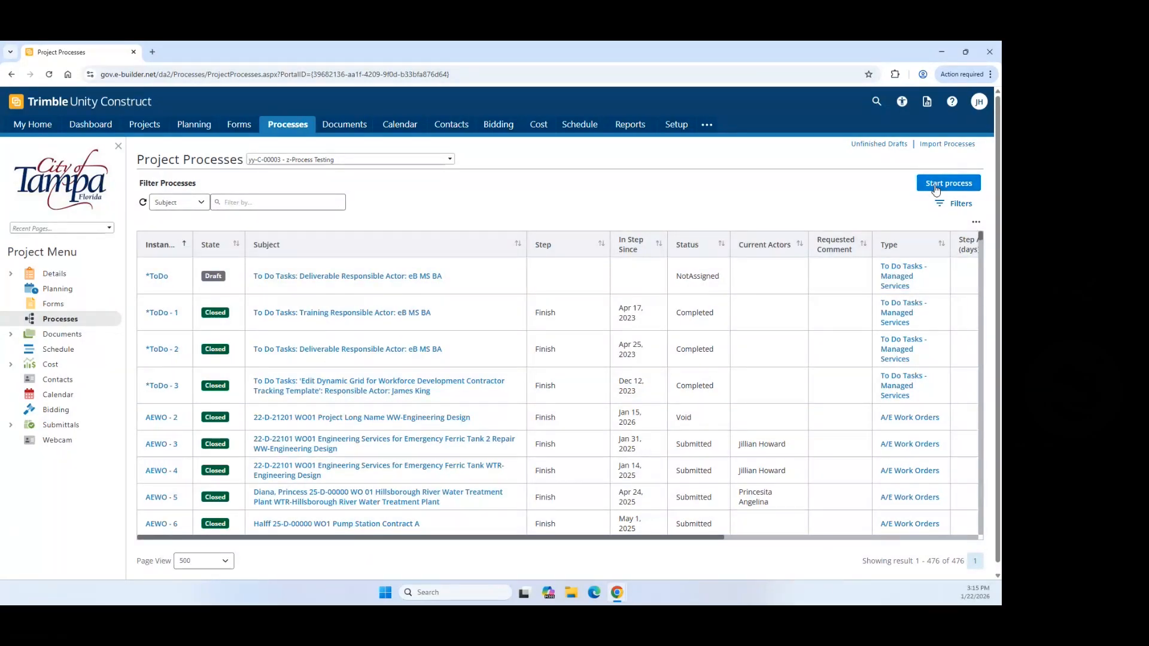
left_click(249, 206)
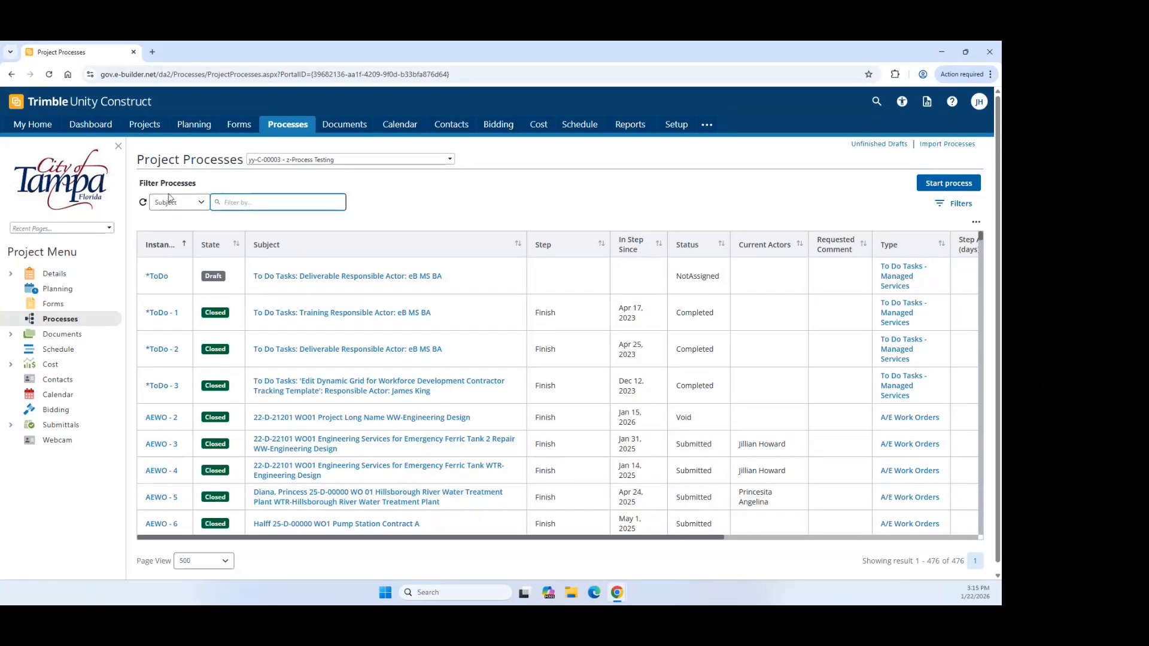
left_click(202, 203)
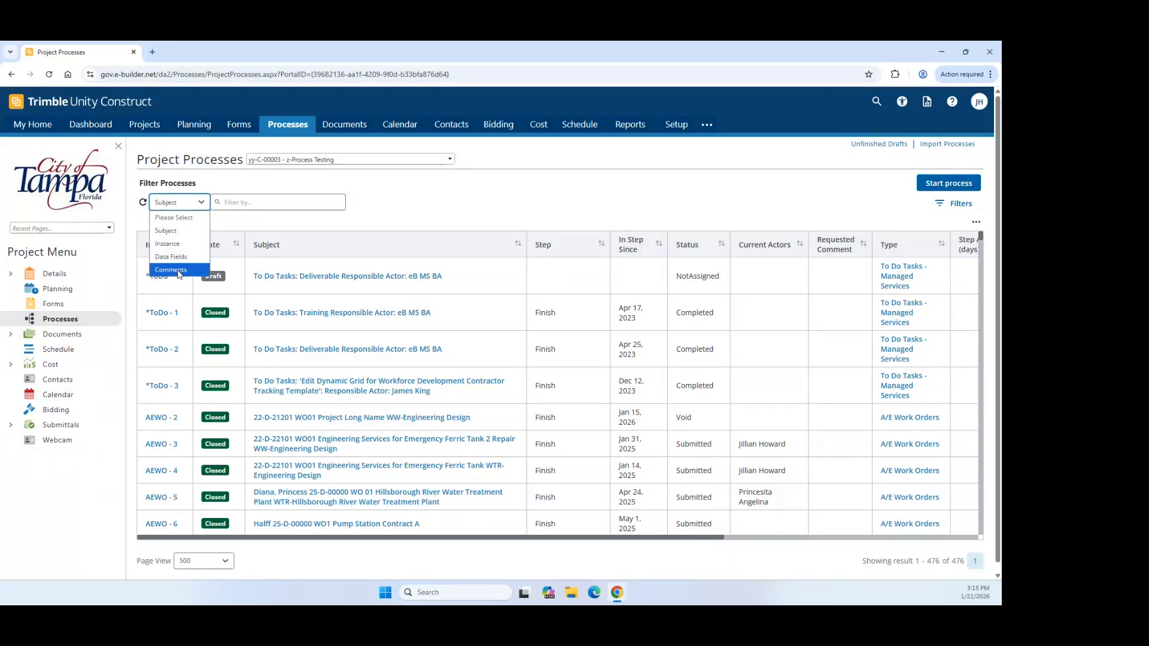
left_click(231, 202)
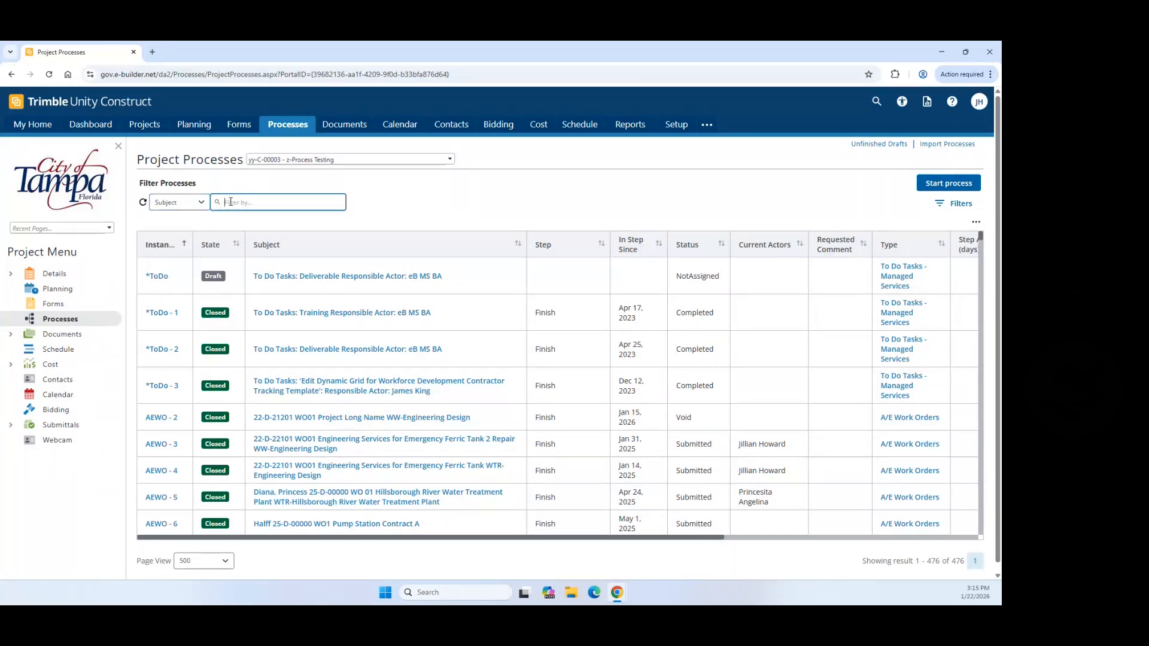
type("AEWO")
key("Return")
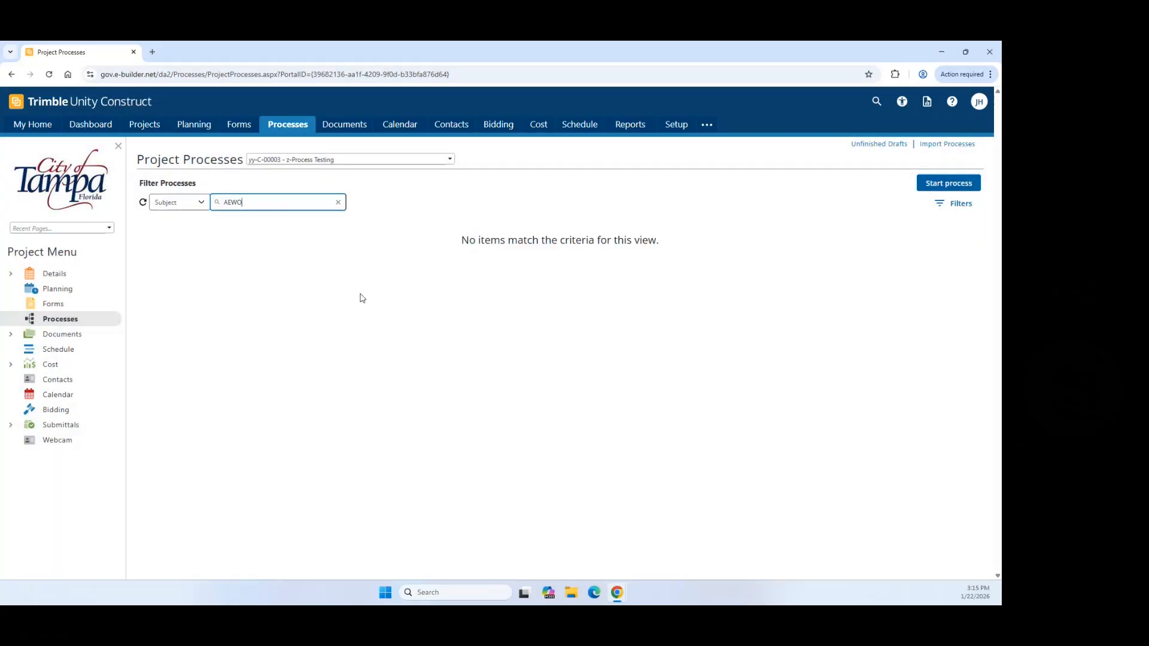
left_click(338, 202)
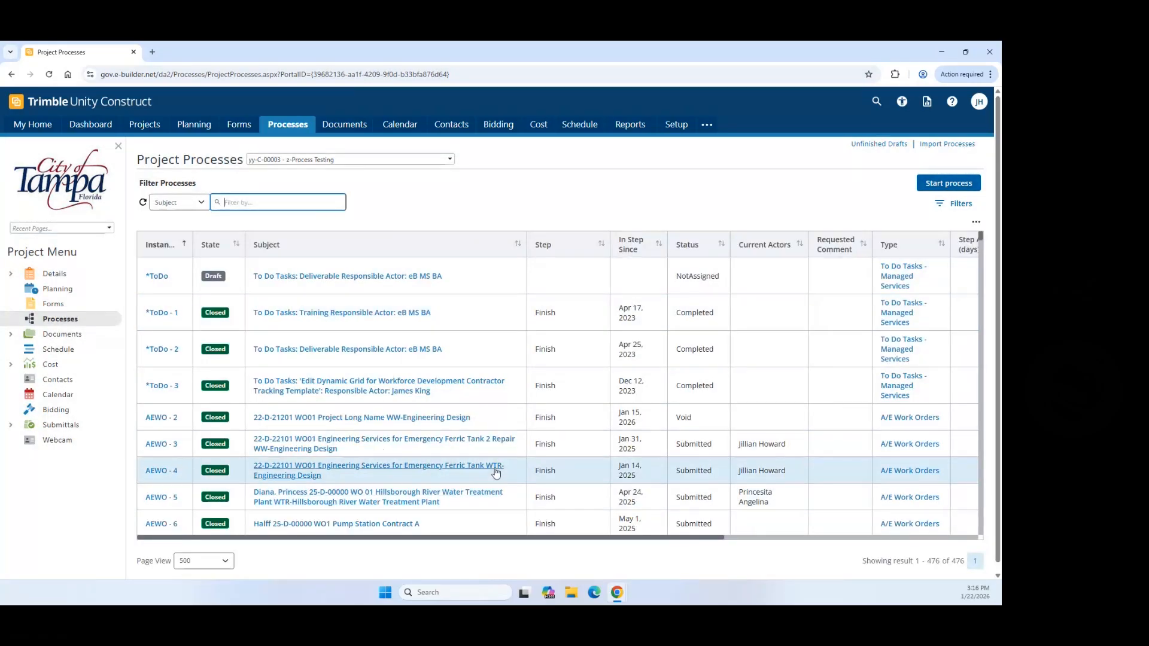
left_click(940, 187)
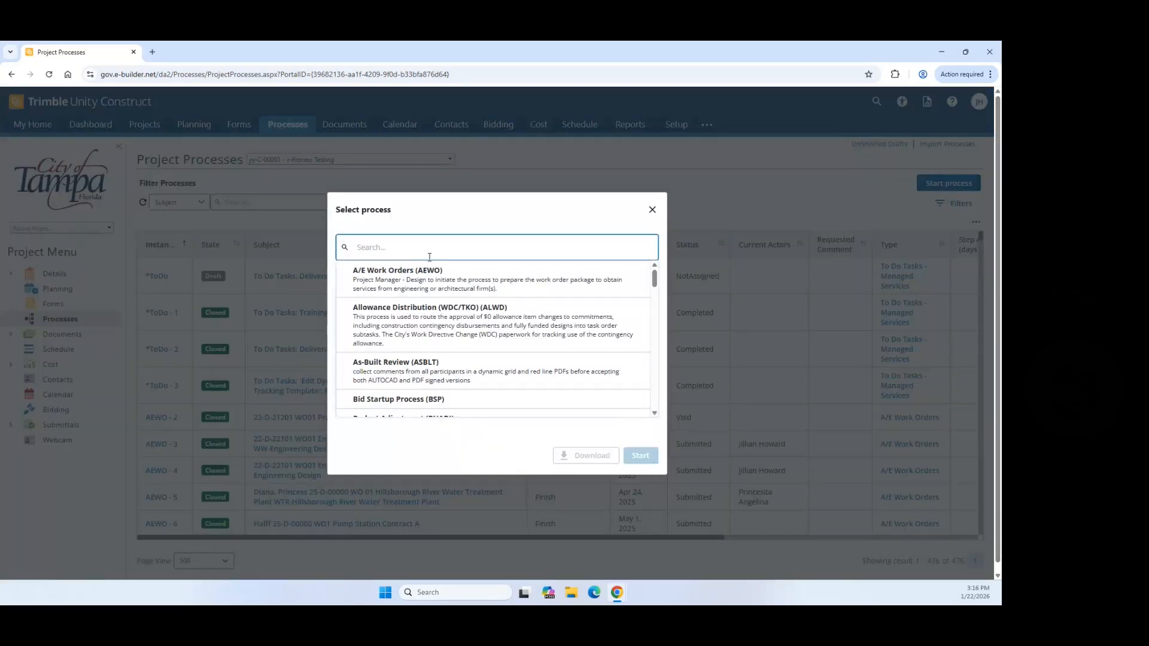
Step: Start a new A/E Work Orders (AEWO) process and maximize its form window
left_click(376, 273)
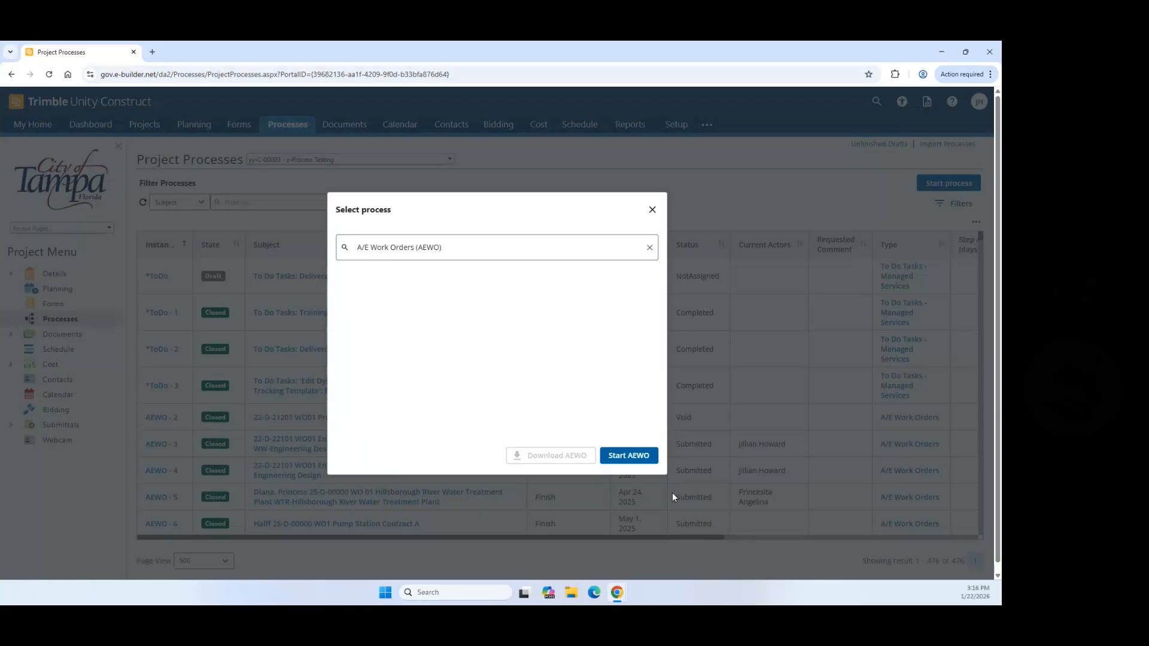
left_click(631, 457)
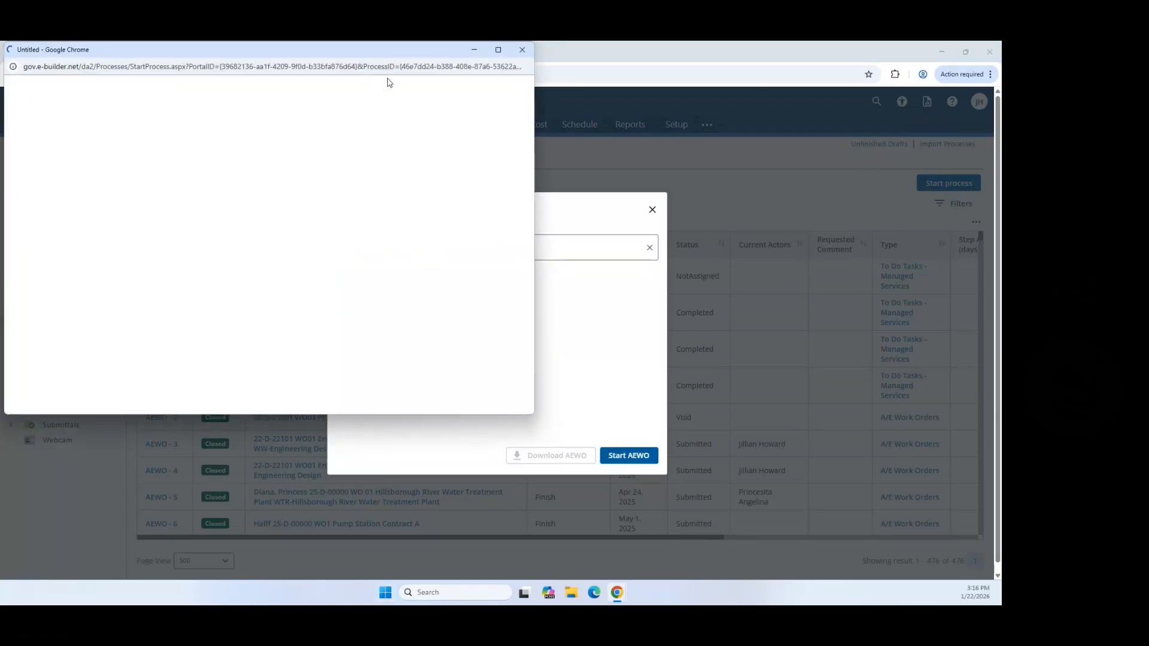
left_click(498, 51)
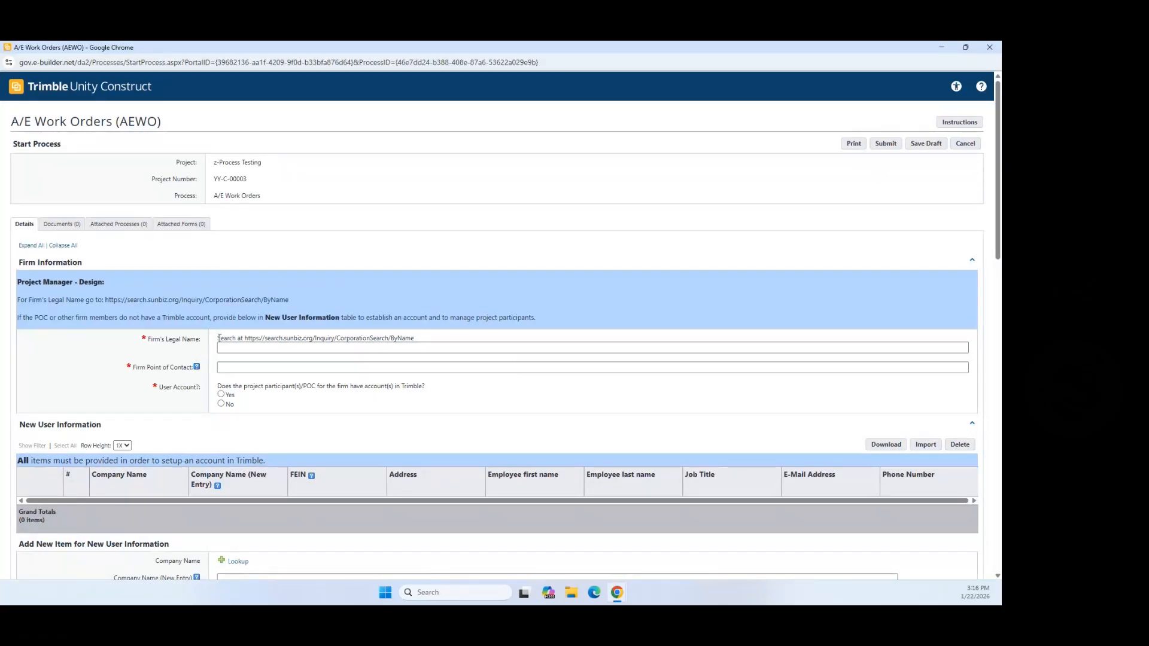
left_click_drag(218, 338, 269, 347)
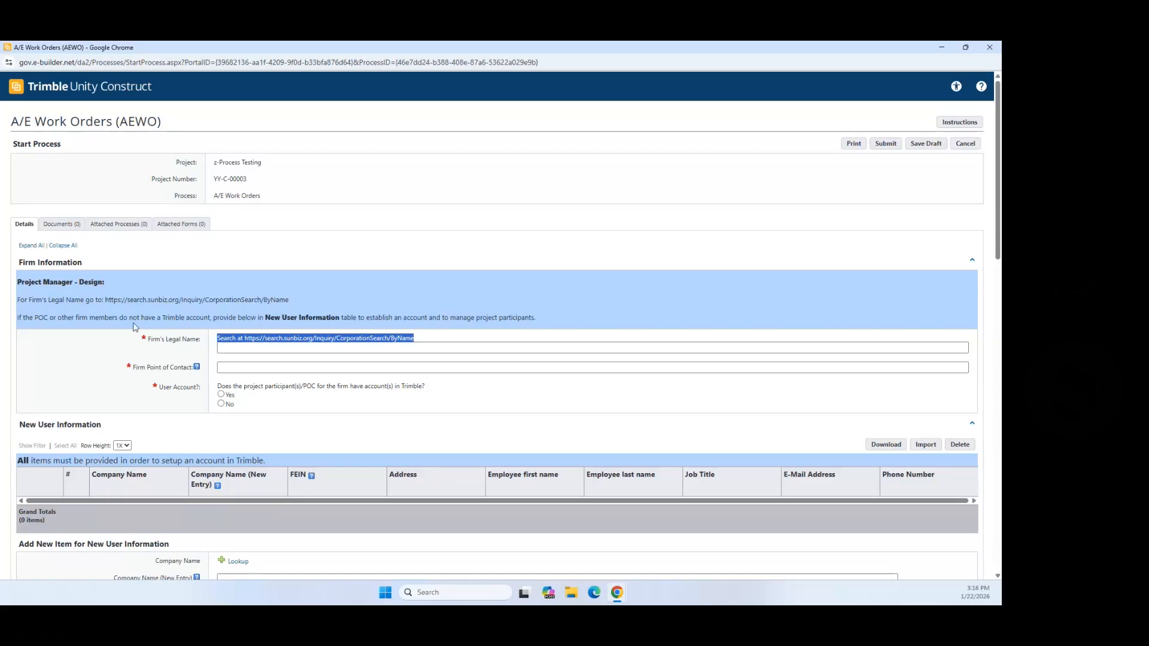
scroll(81, 438, "down", 1)
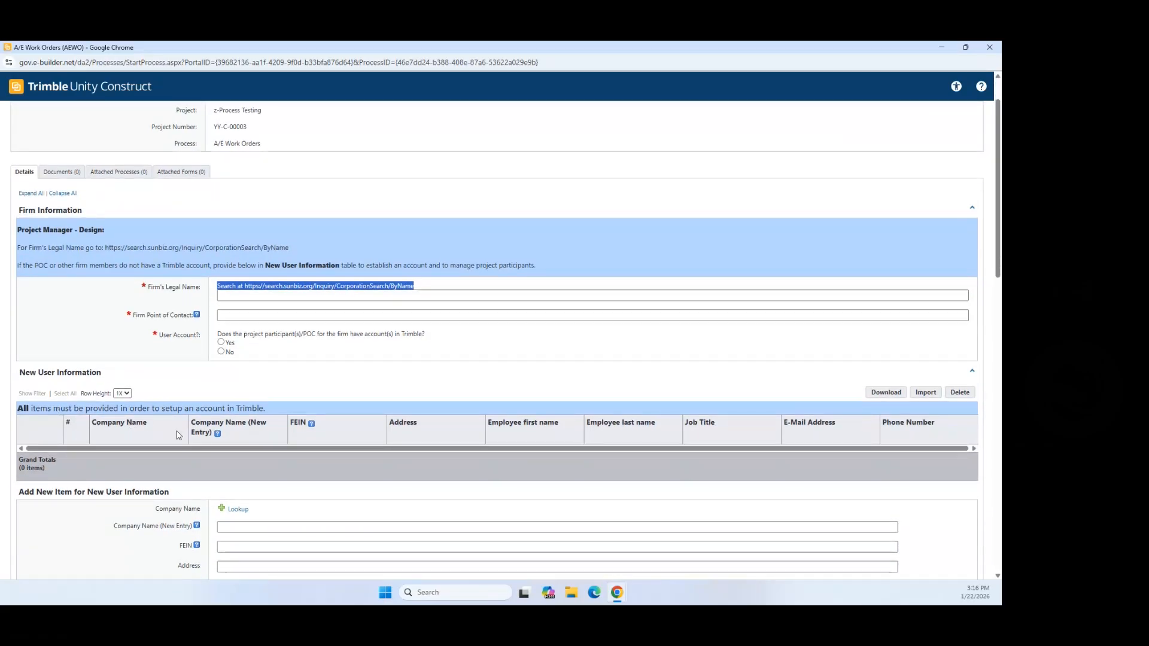
scroll(197, 434, "down", 5)
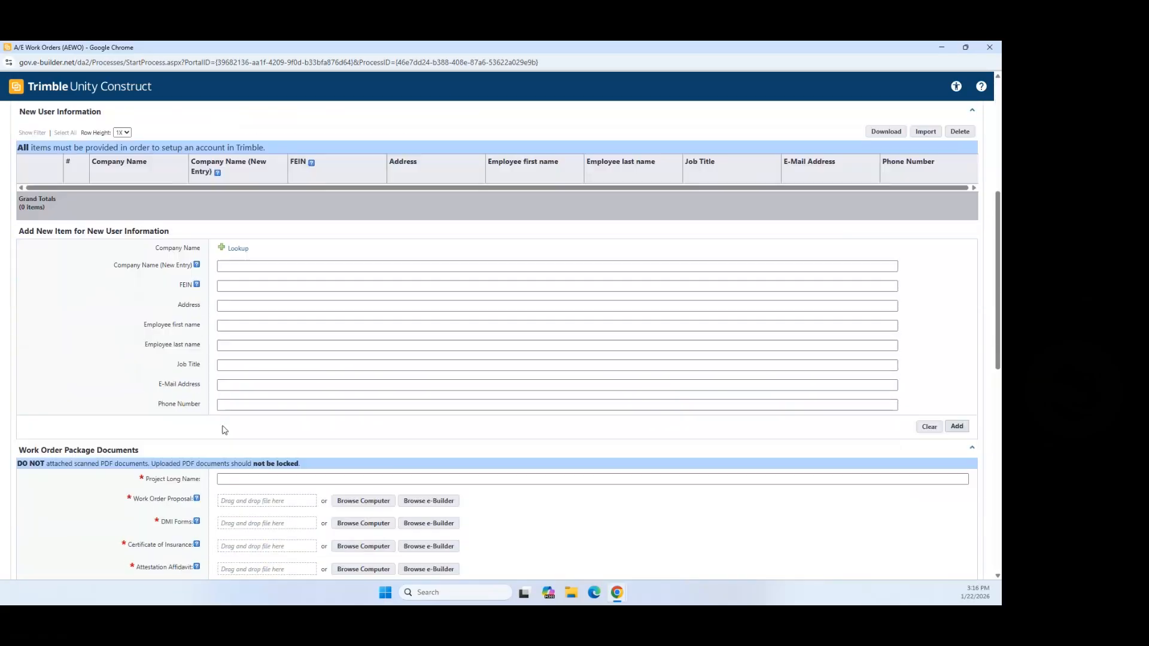
scroll(179, 425, "down", 1)
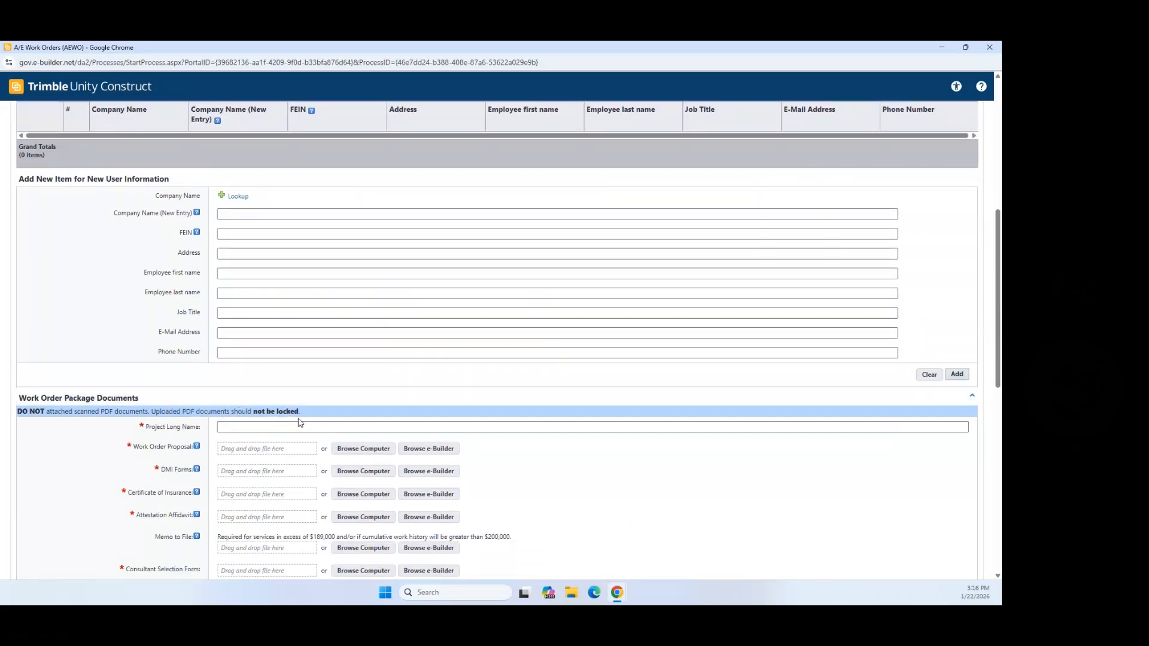
scroll(568, 487, "up", 4)
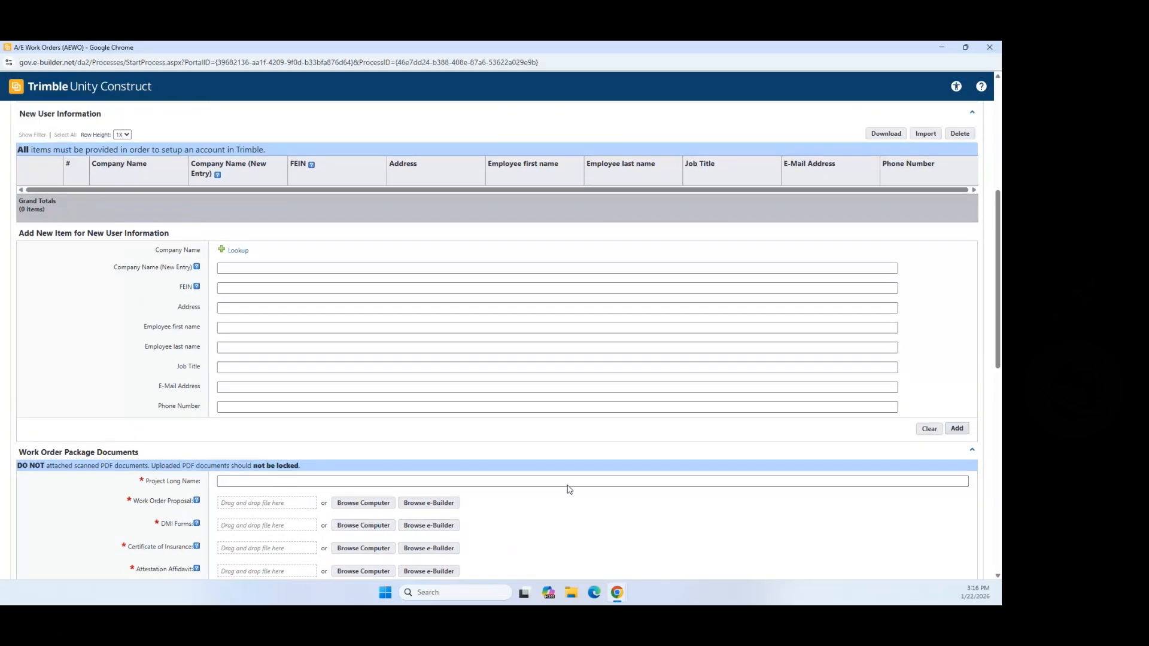
scroll(519, 479, "up", 3)
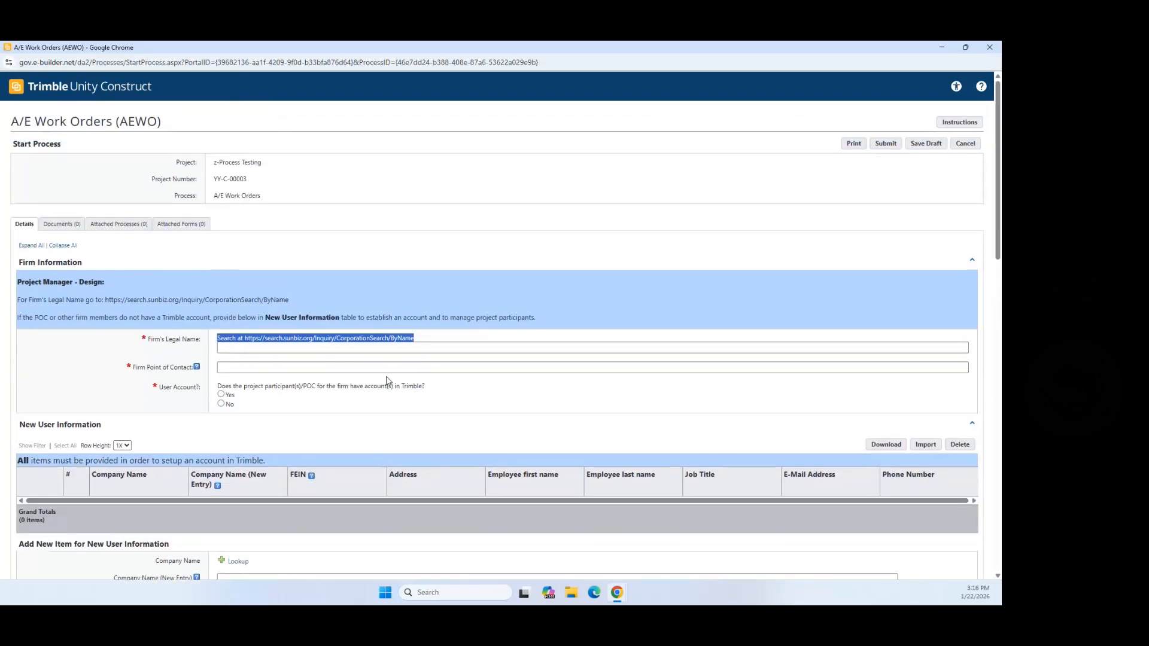
Step: Enter 'Test Company' as the firm's legal name, add a point of contact, and set User Account to No
left_click(305, 349)
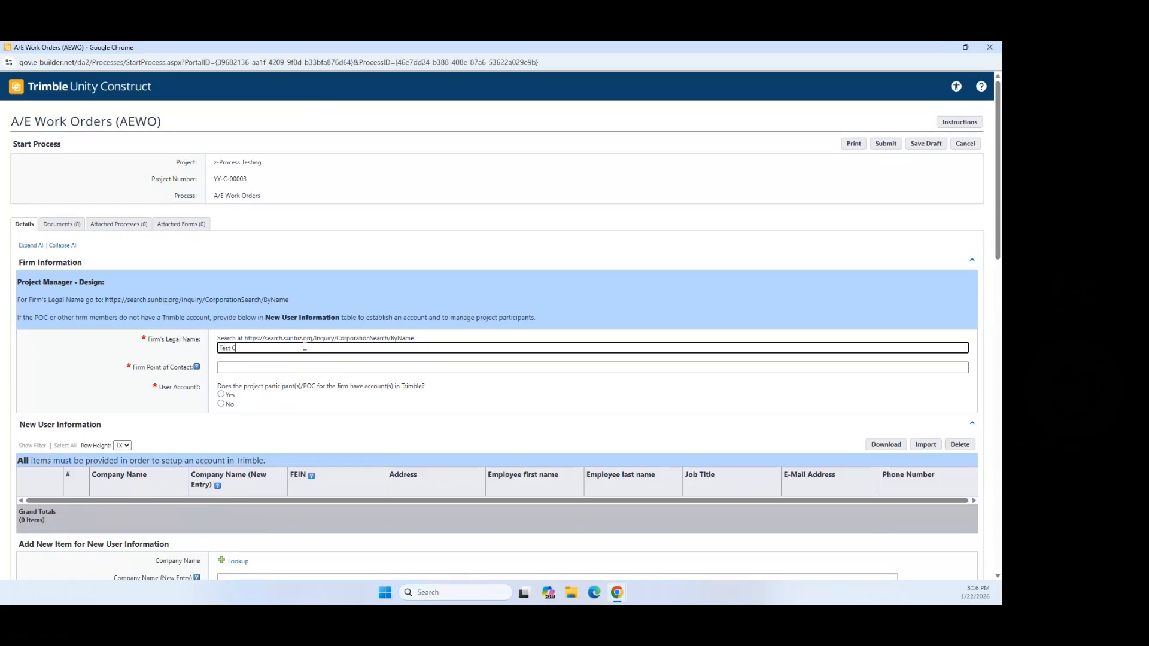
type("Test Companuy")
left_click(223, 368)
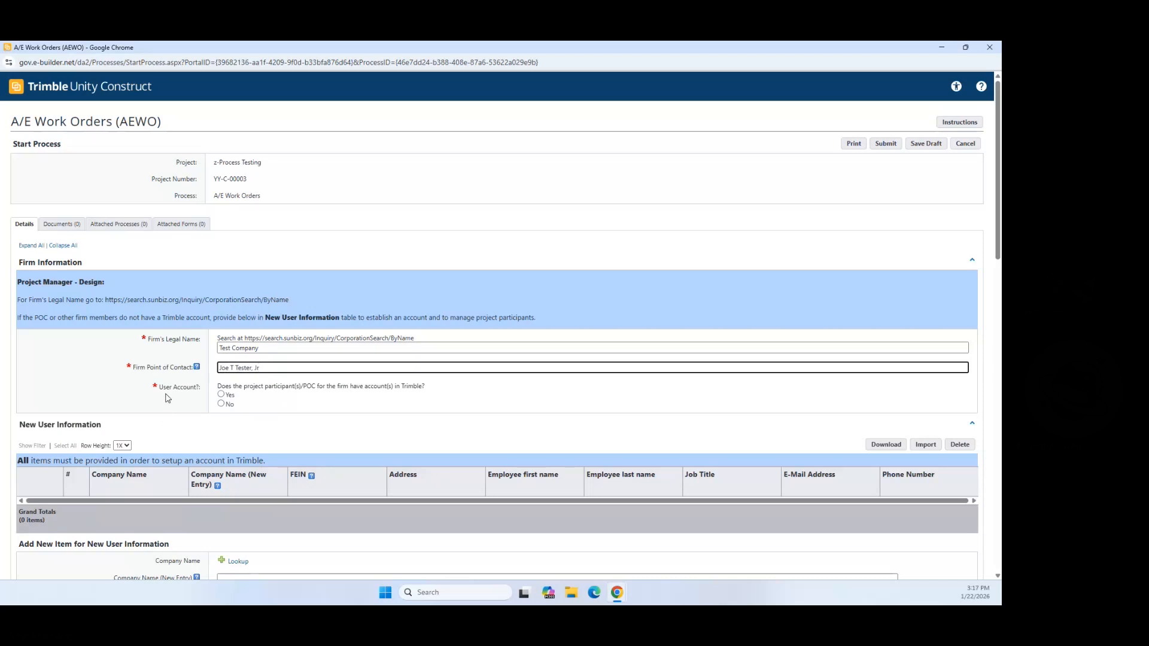
left_click(221, 405)
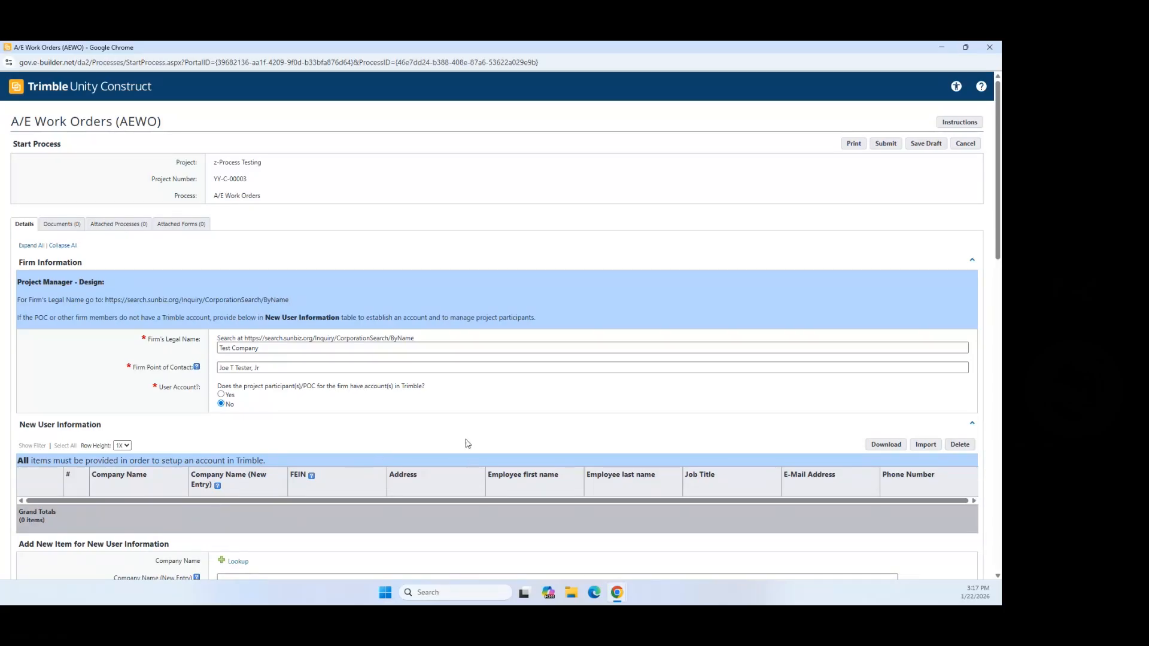
Step: Check the new-user table's Download options, then dismiss them
scroll(417, 411, "down", 1)
scroll(417, 412, "down", 2)
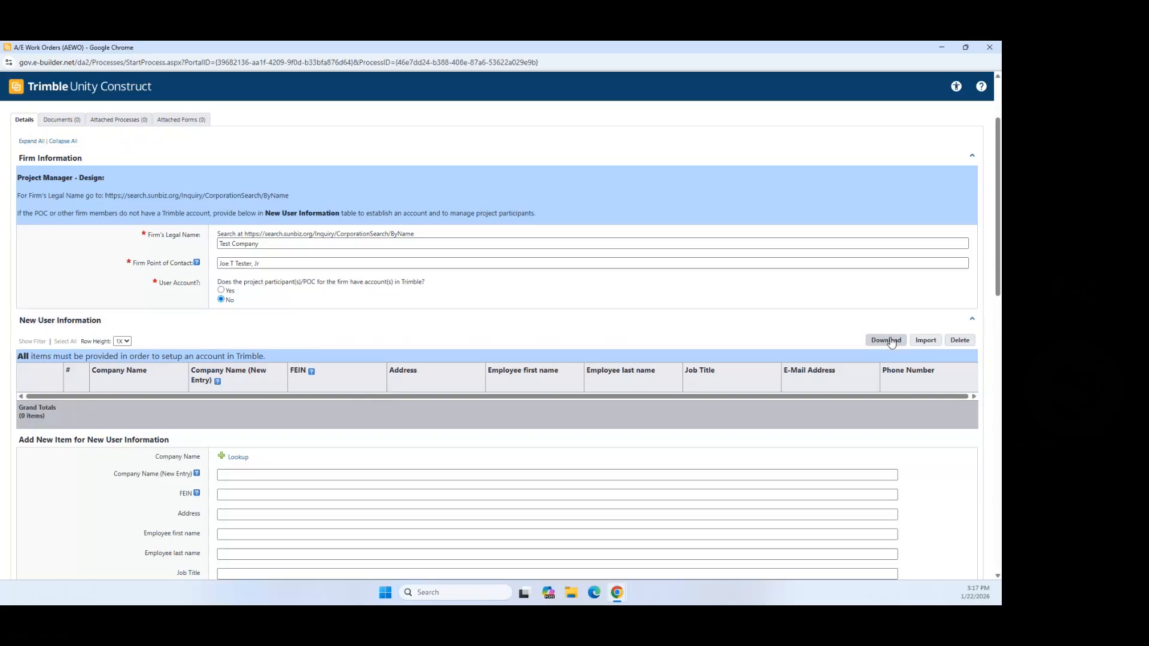
left_click(891, 341)
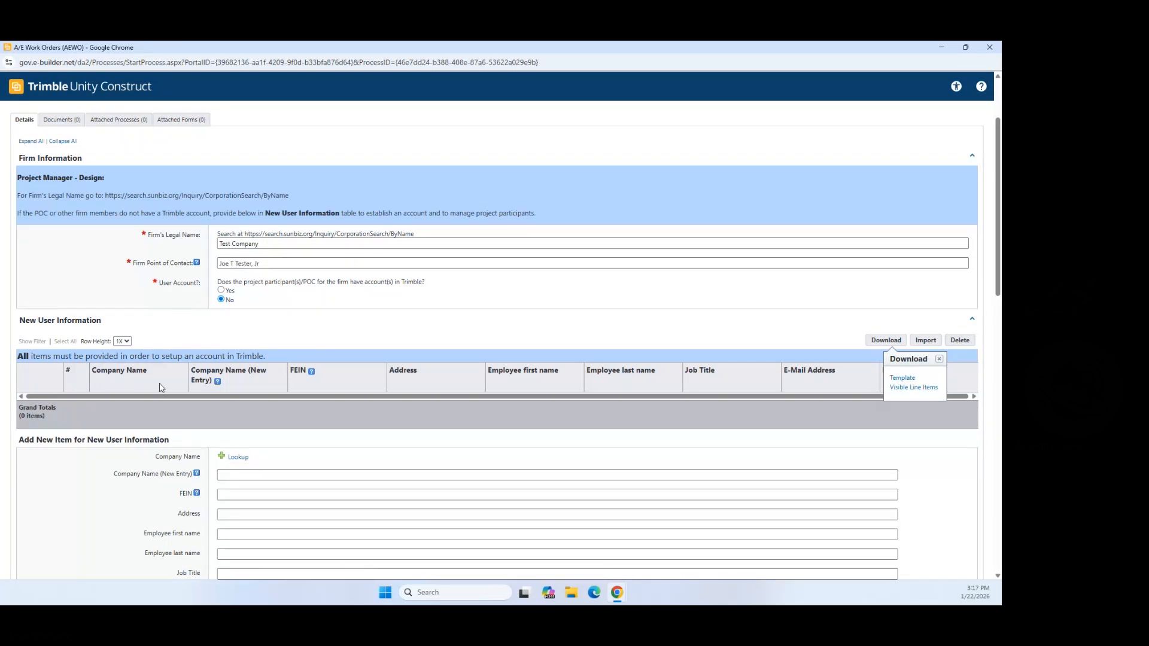
left_click(939, 359)
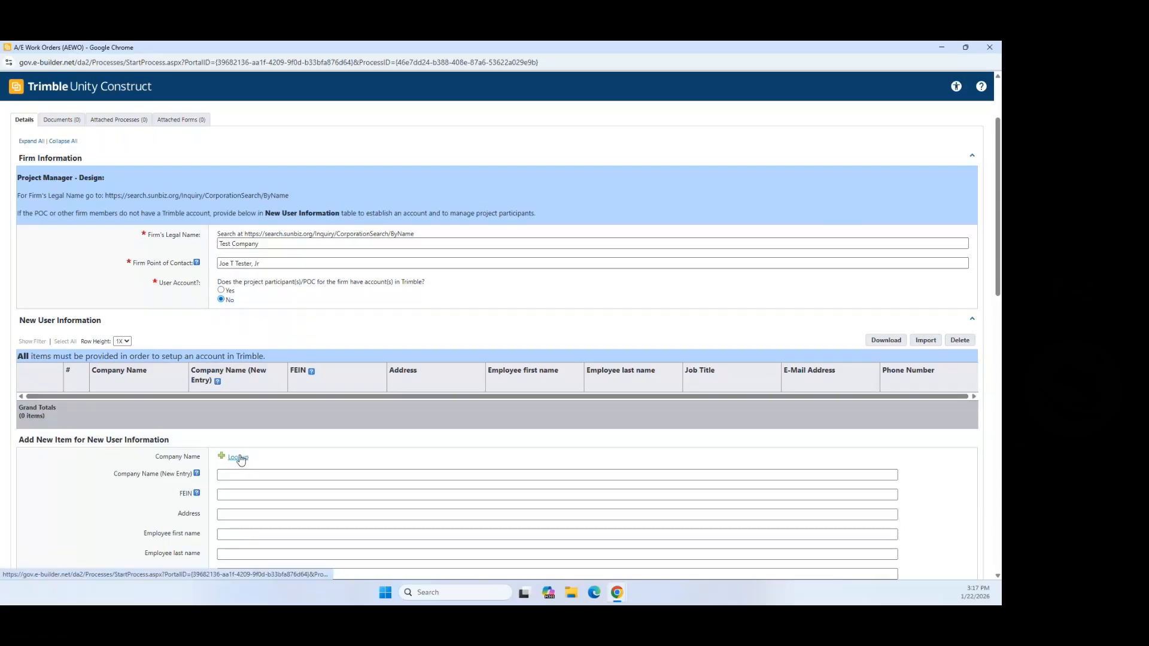
Step: Look up and select TEST COMPANY as the new user's company, then close the lookup window
scroll(243, 455, "down", 1)
scroll(244, 453, "down", 1)
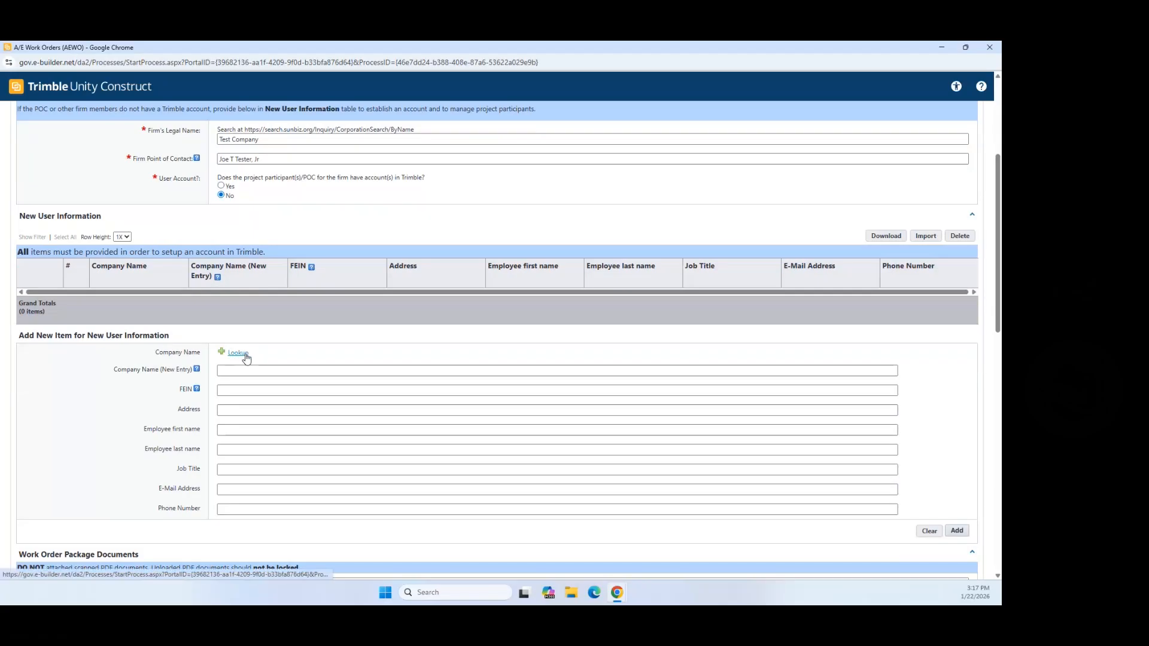
left_click(238, 353)
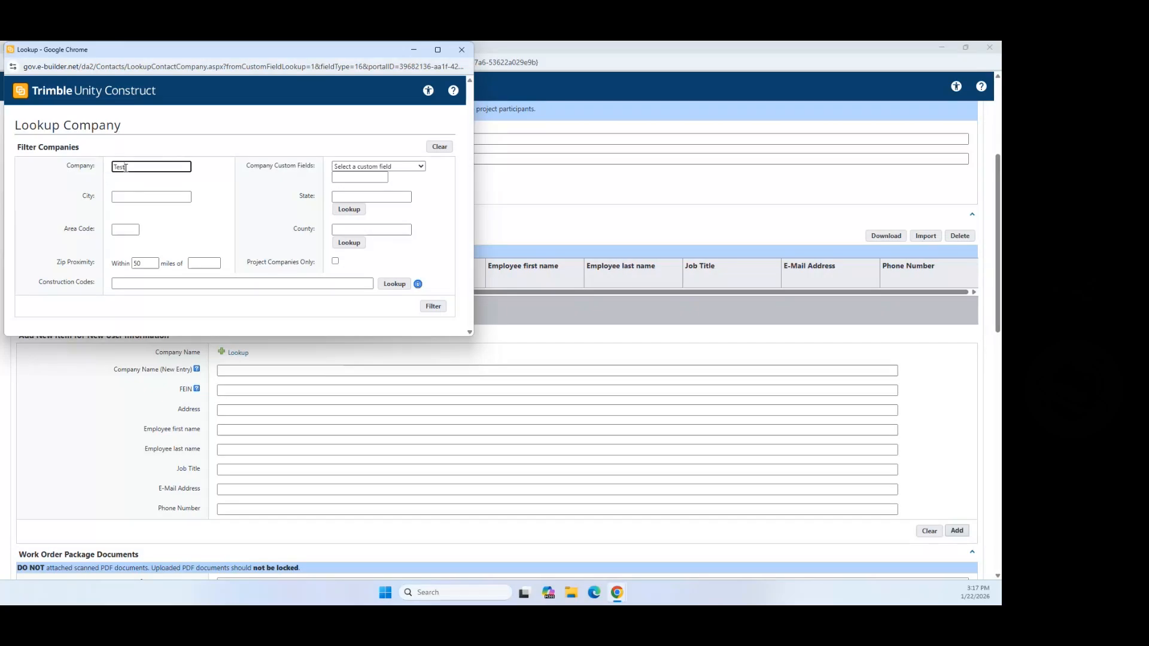
left_click(435, 308)
scroll(322, 248, "down", 4)
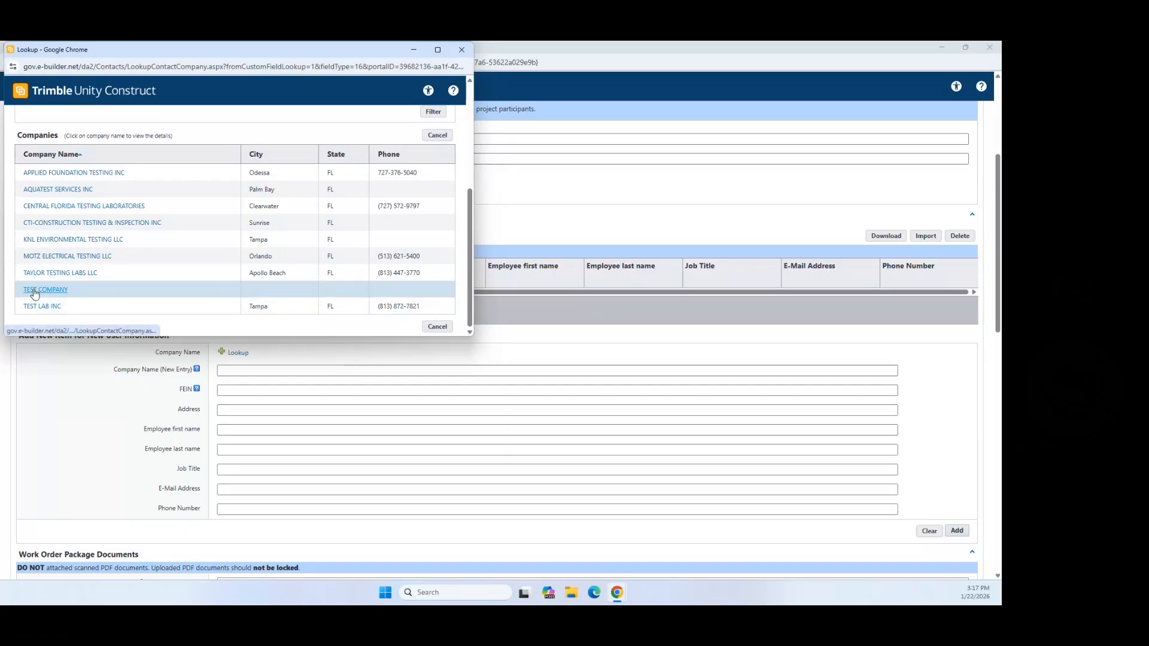
left_click(34, 291)
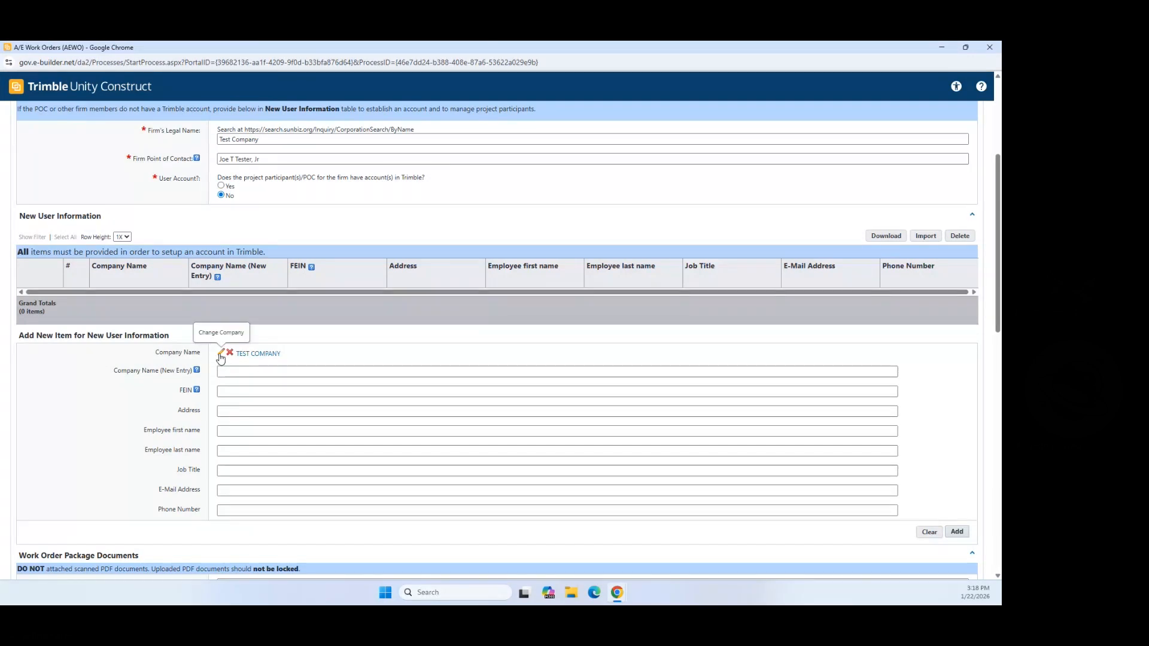
left_click(221, 354)
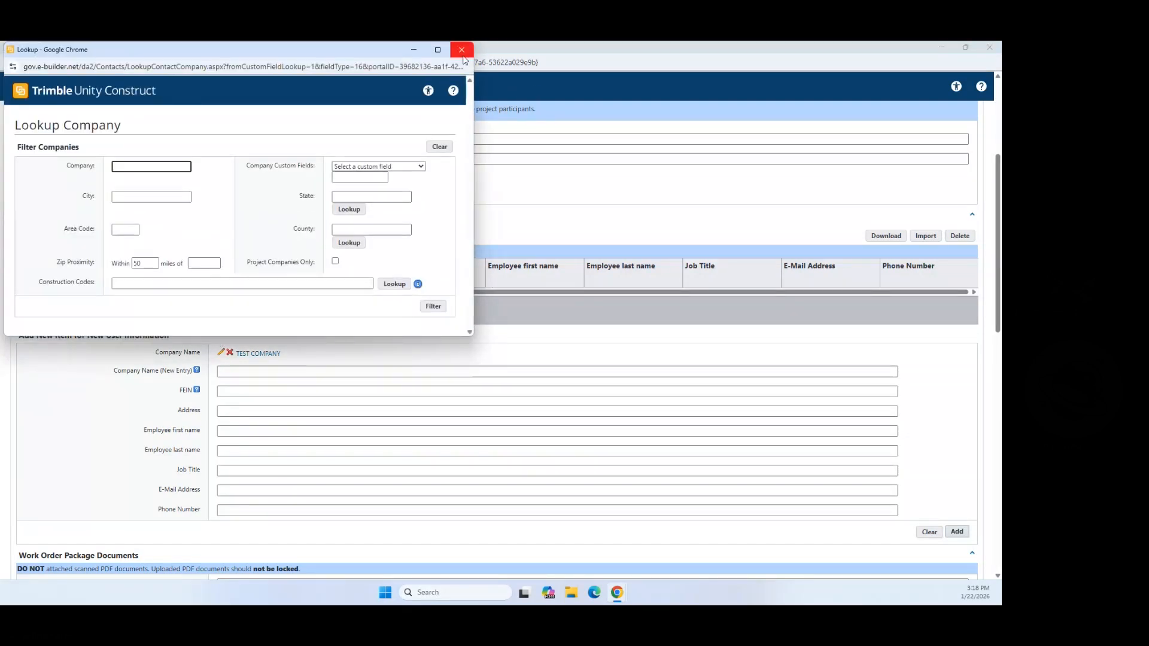
left_click(463, 55)
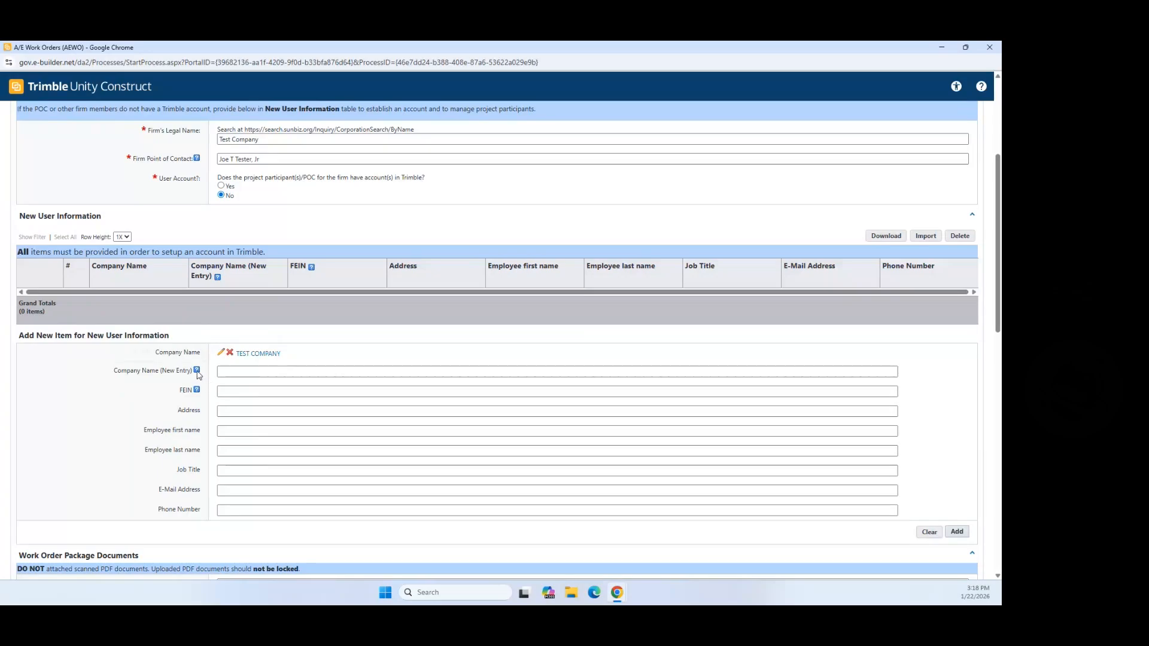
Step: Enter 'Test Company' as the new company name, then fill in its FEIN and address
mouse_move(197, 373)
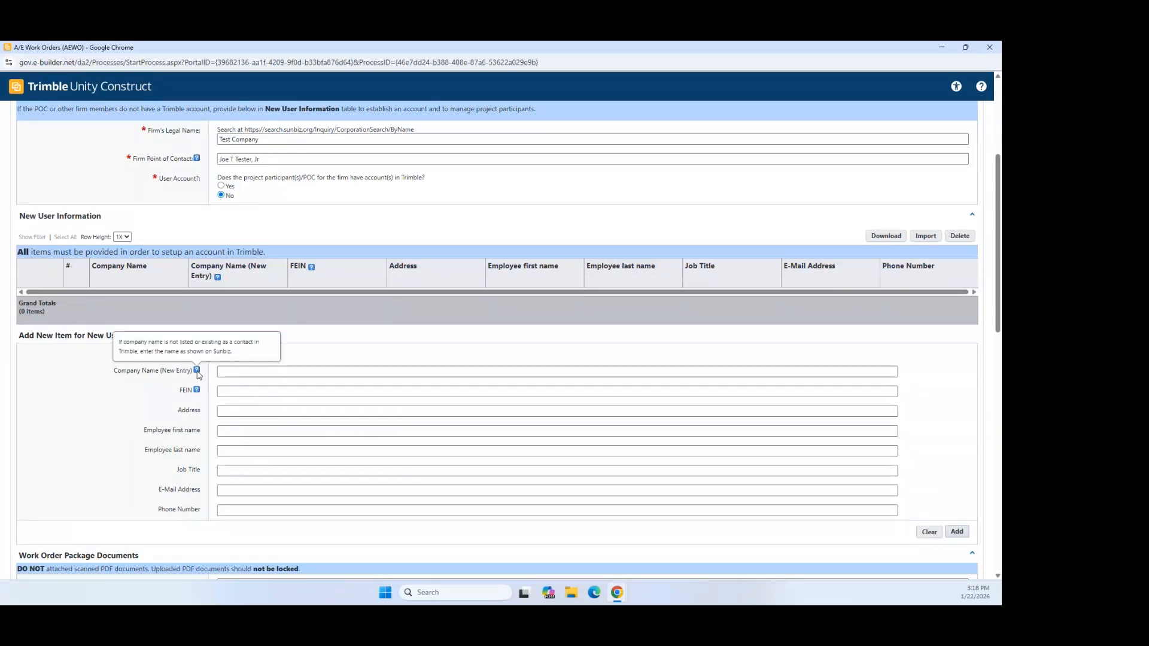
left_click(234, 372)
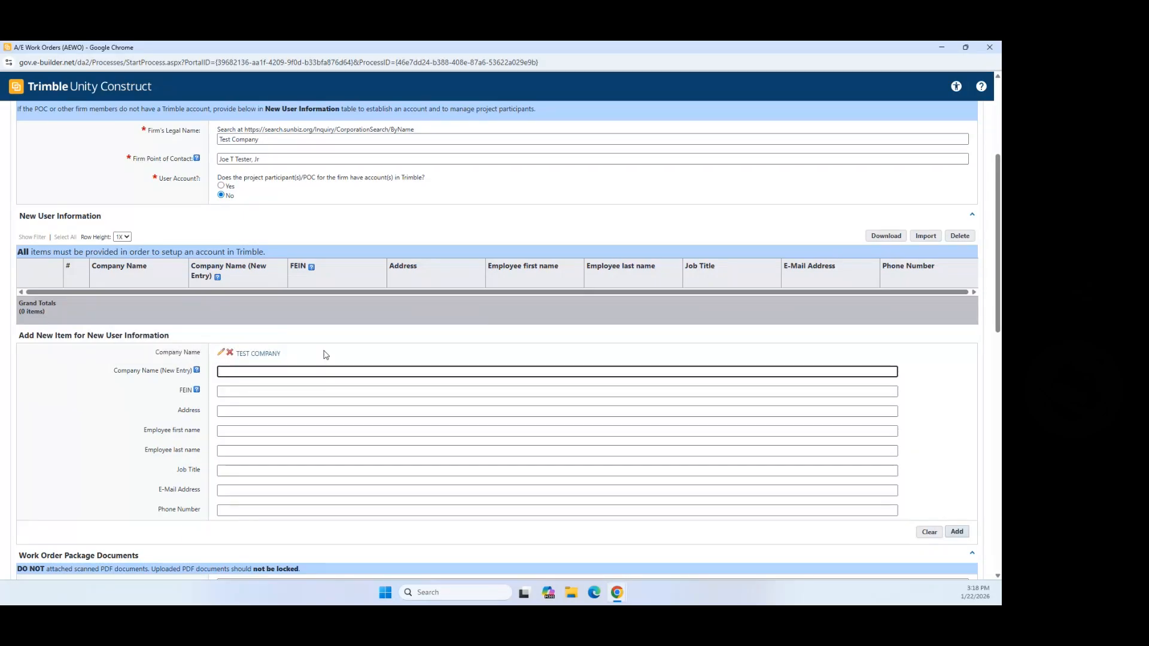
type("Test Comp")
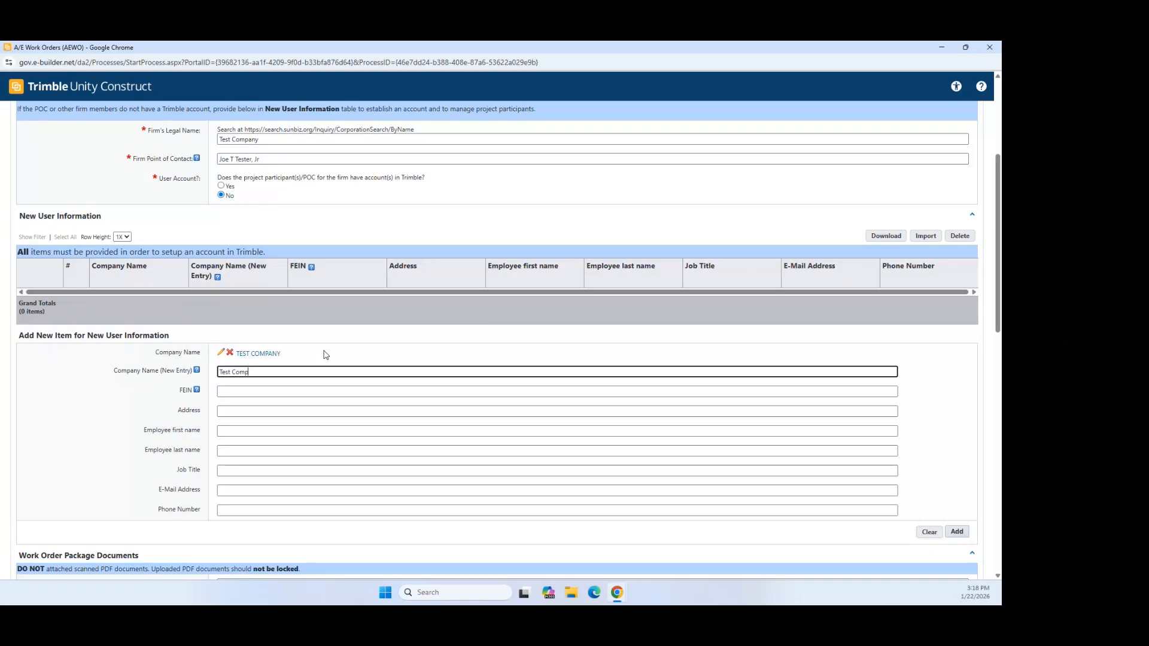
type("any")
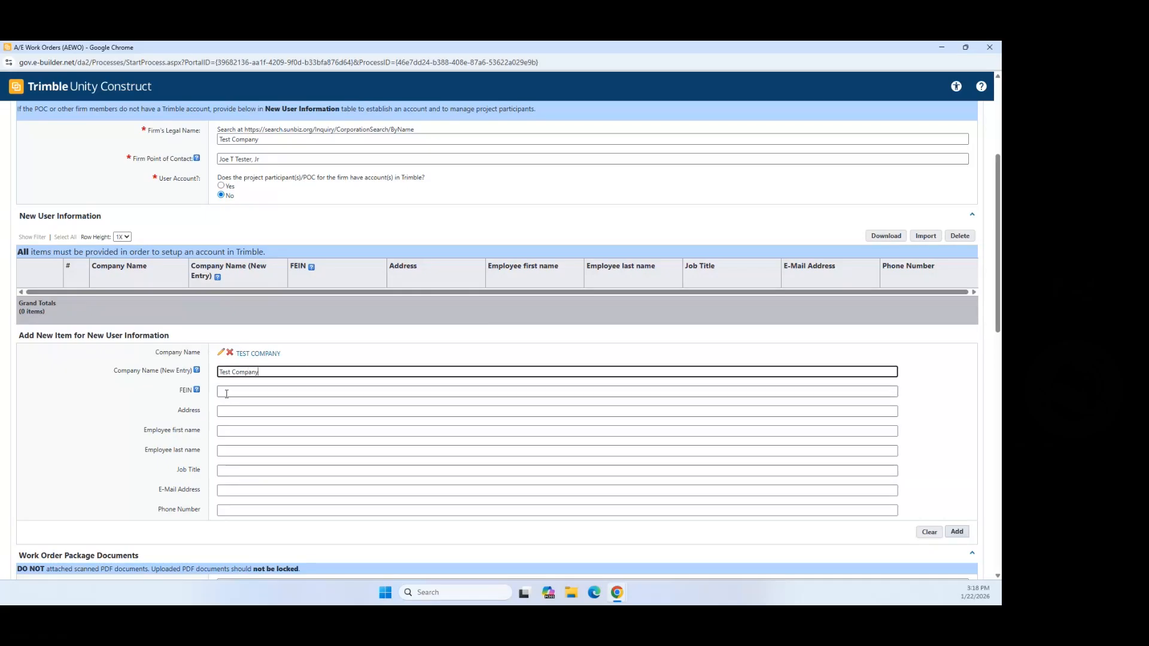
left_click(227, 393)
scroll(228, 395, "up", 3)
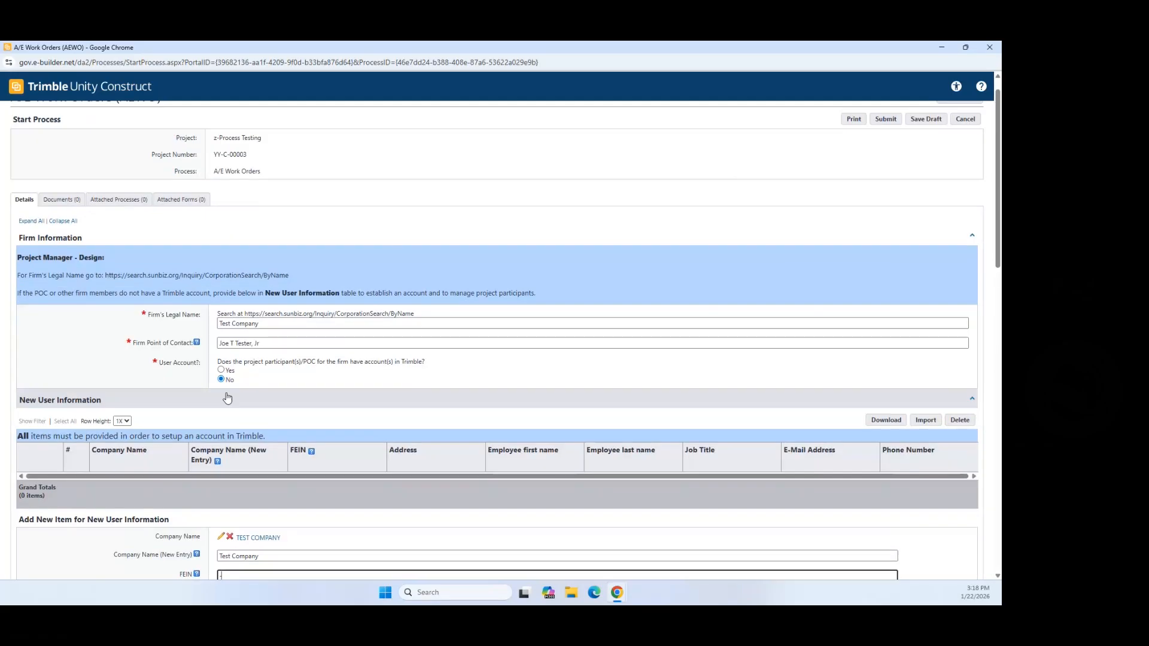
scroll(228, 398, "down", 2)
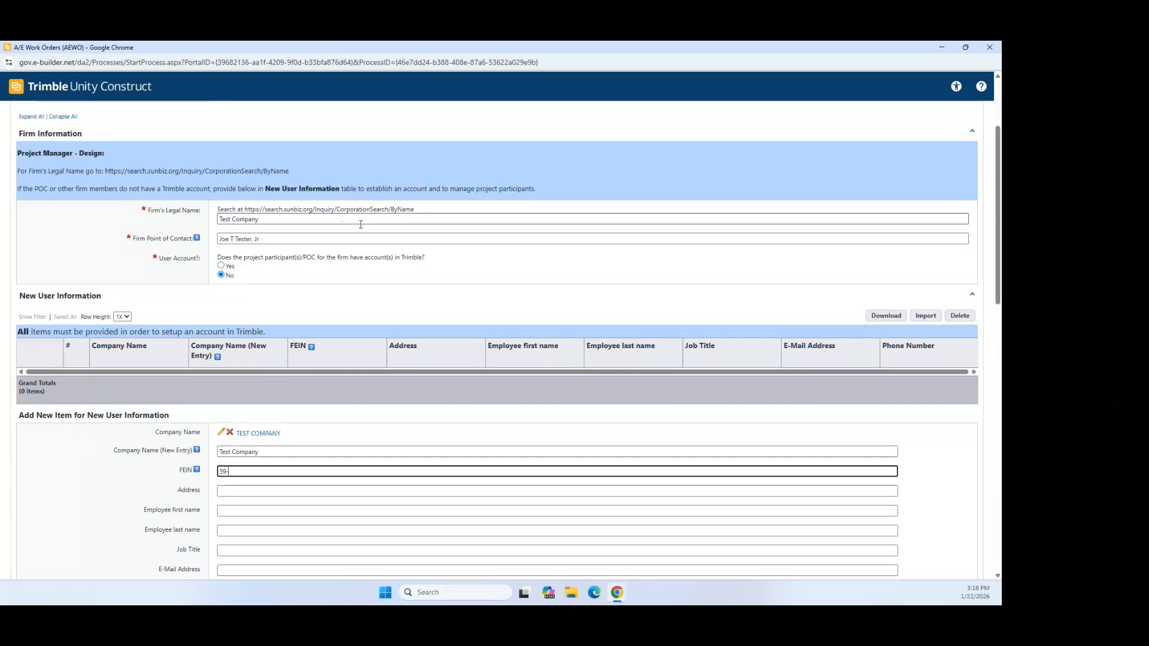
left_click_drag(244, 210, 414, 213)
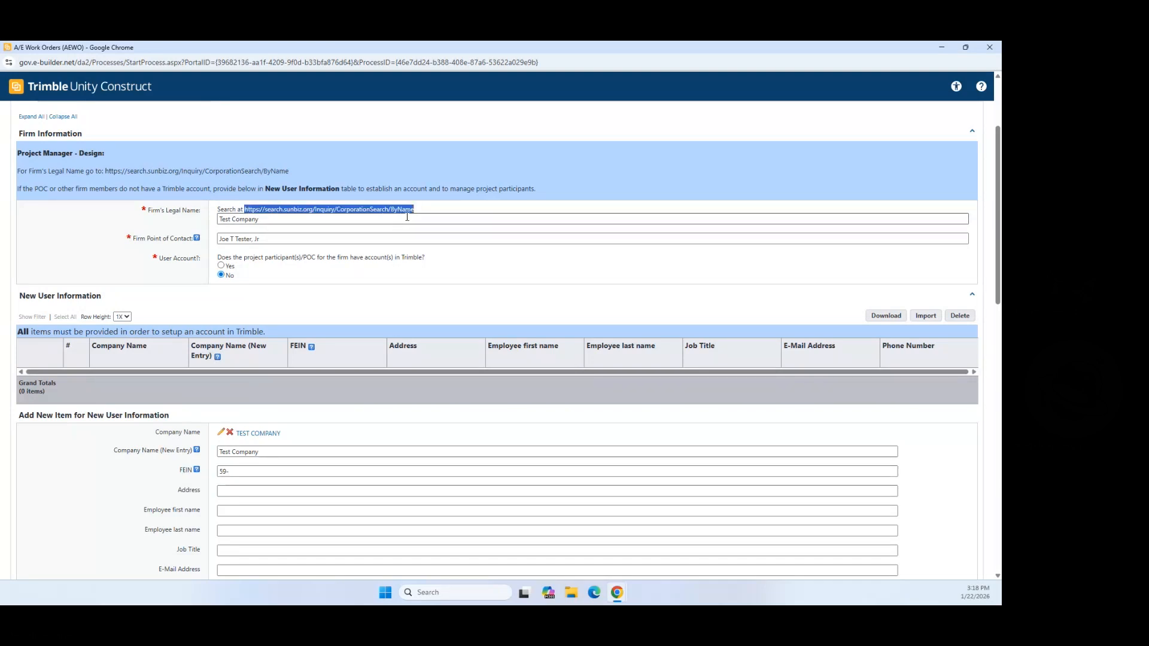
left_click(243, 469)
type("59746")
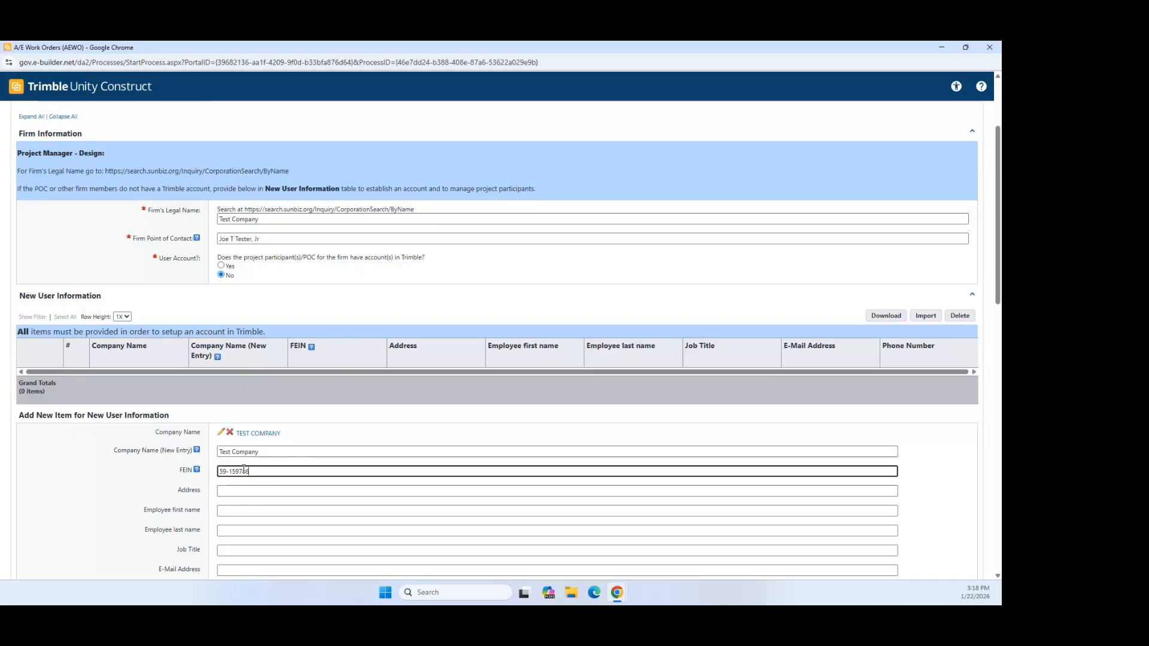
key("Tab")
type("3")
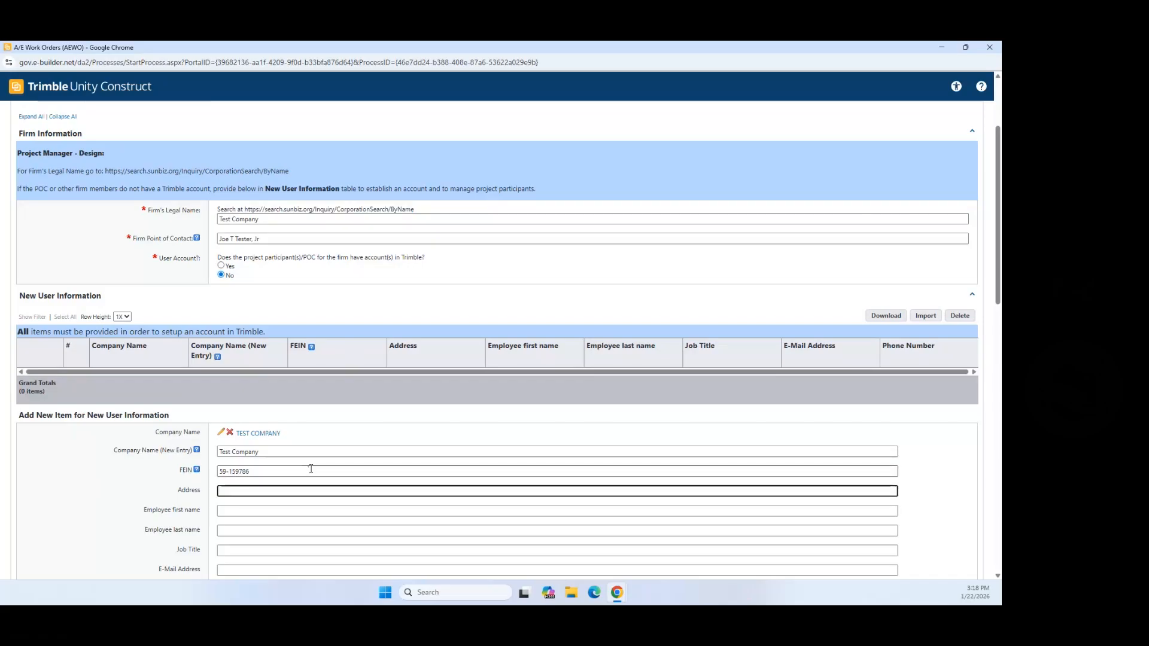
type("06 E Jackson St")
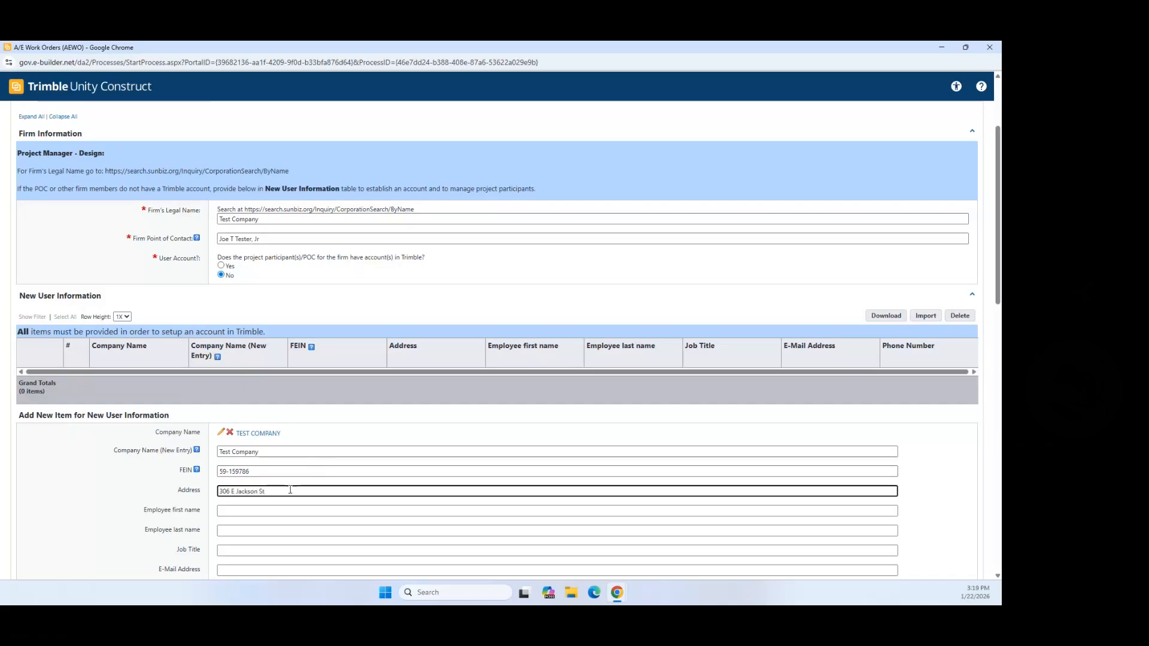
Step: Fill in the contact's first name and move the surname into the last name field
key("Tab")
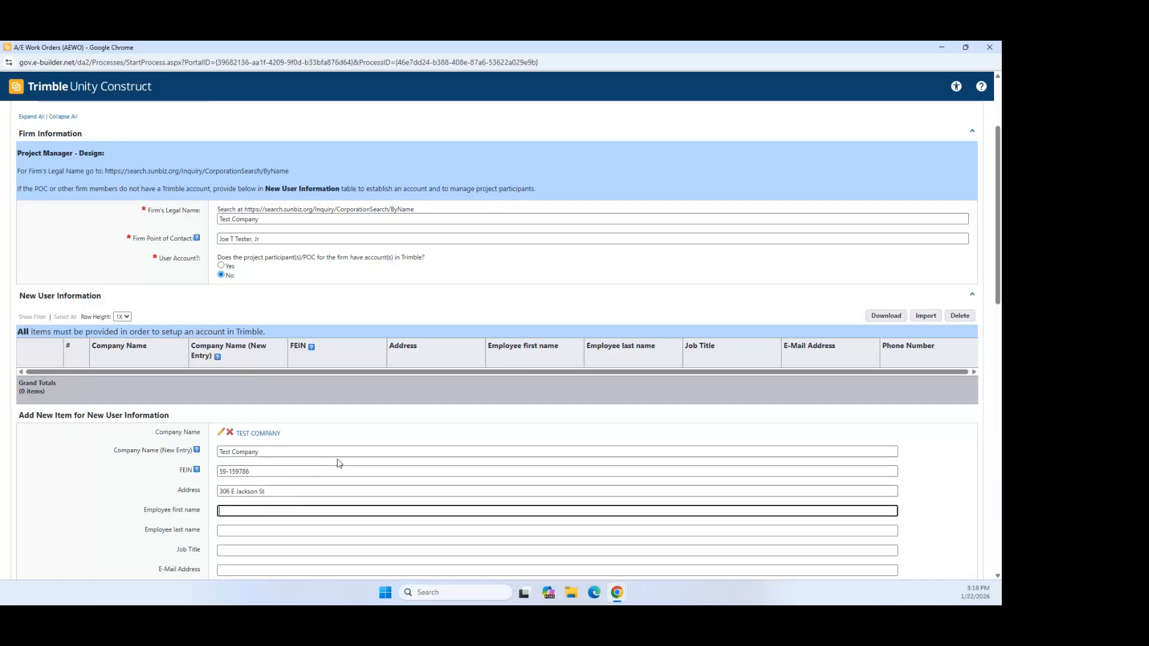
scroll(338, 459, "down", 2)
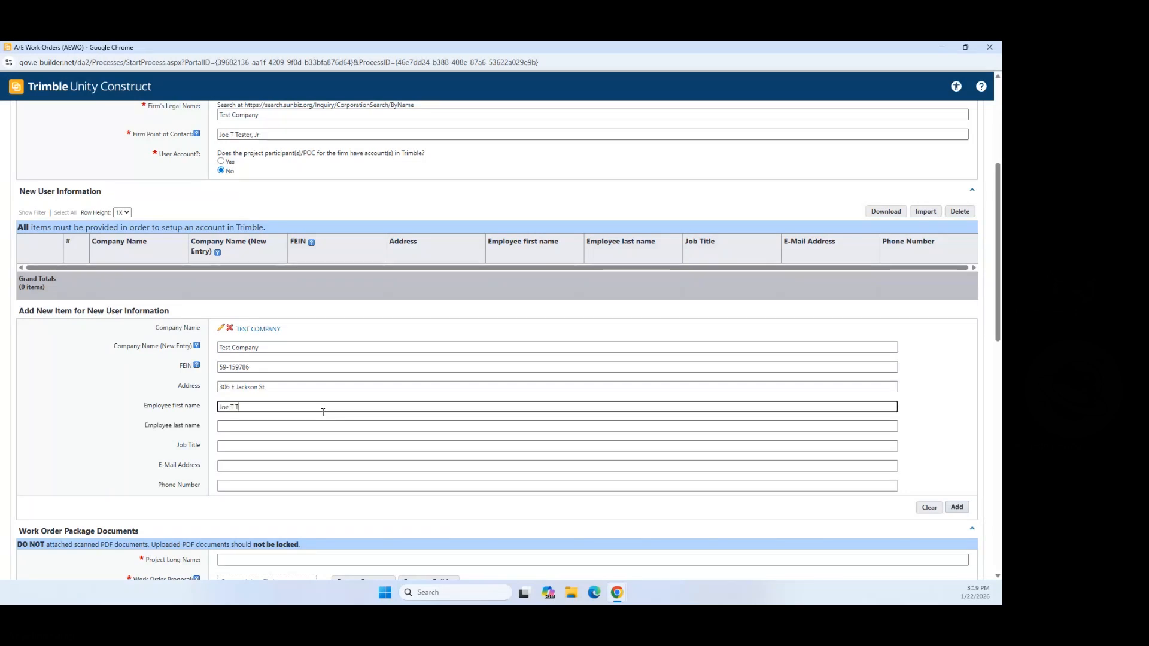
type("ester, Jr.")
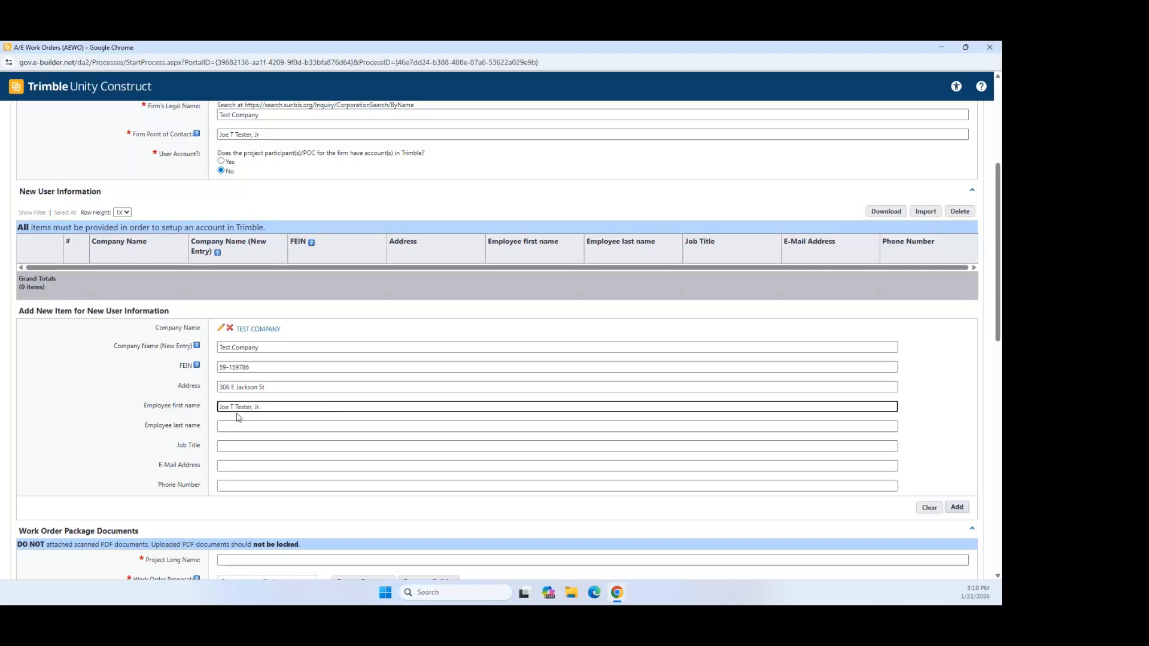
left_click_drag(230, 407, 314, 417)
key("ctrl+c")
key("BackSpace")
left_click(244, 423)
key("ctrl+v")
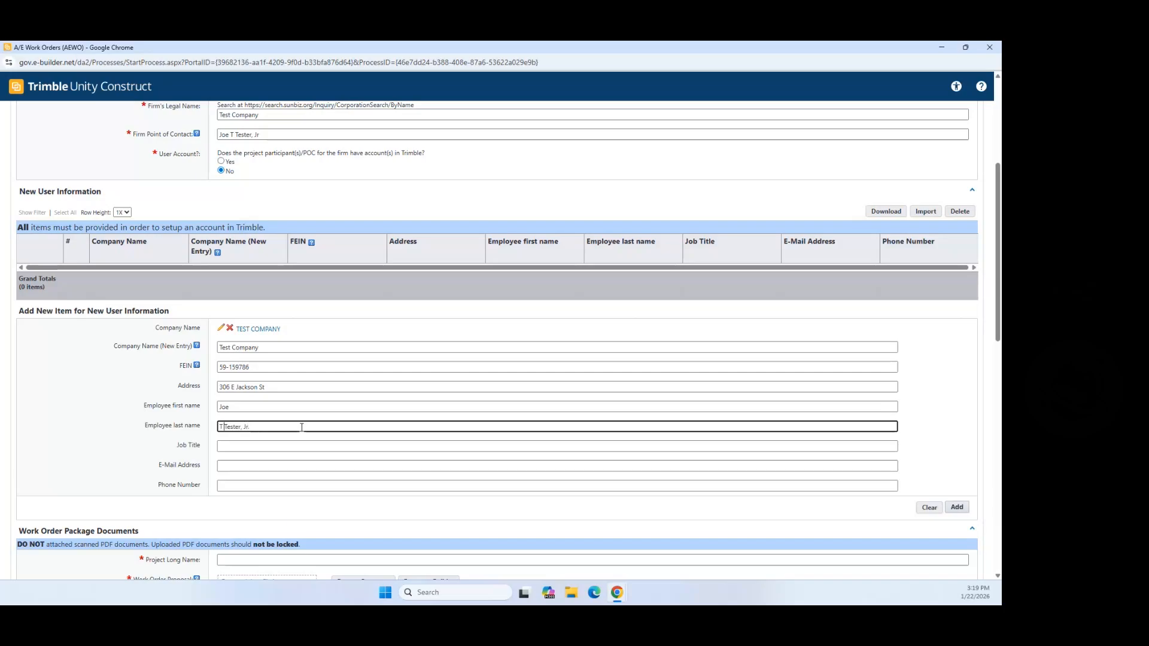
key("BackSpace")
key("BackSpace")
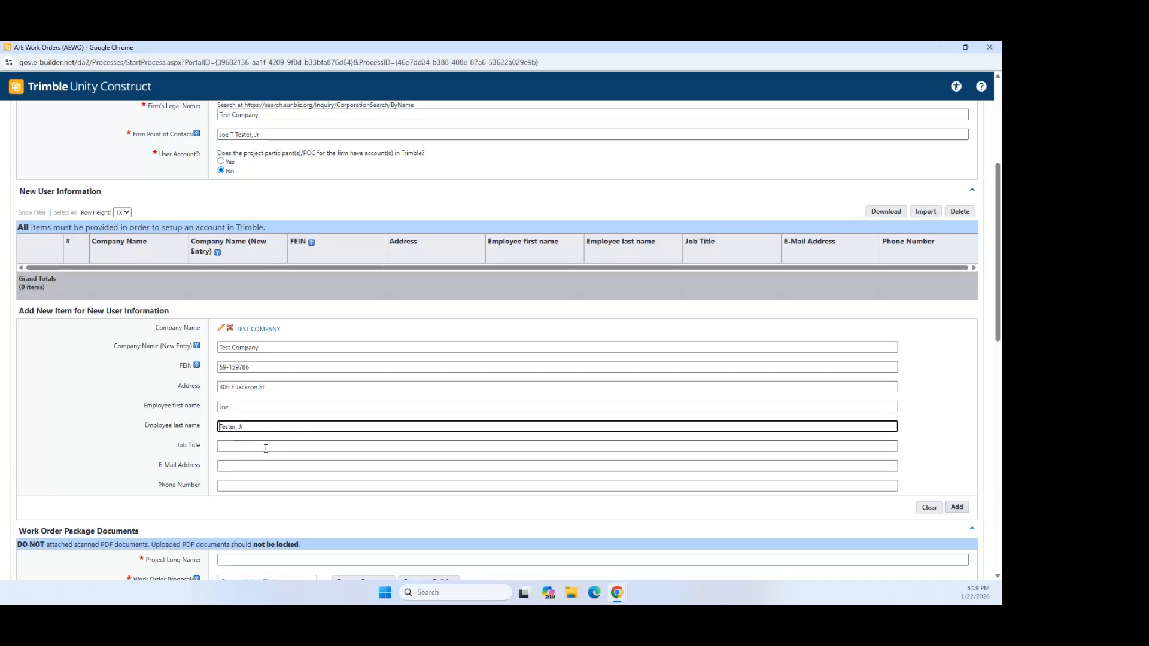
Step: Set job title to Project Manager, enter the contact's e-mail and phone, and add the row
left_click(266, 448)
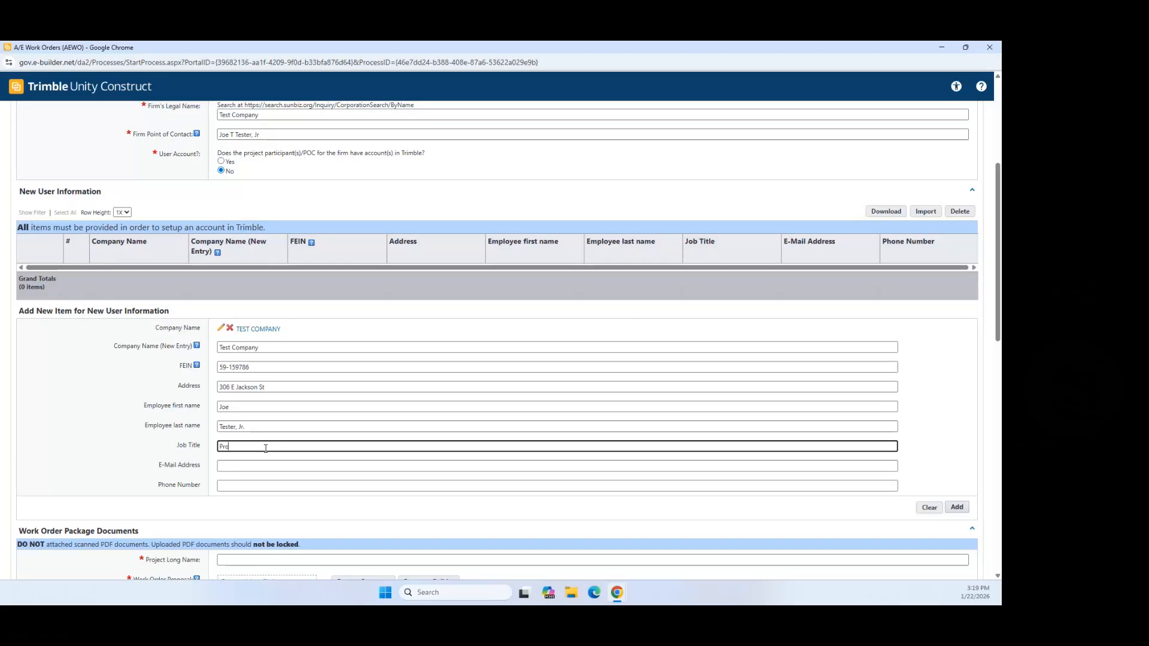
type("Project Manager")
left_click(232, 471)
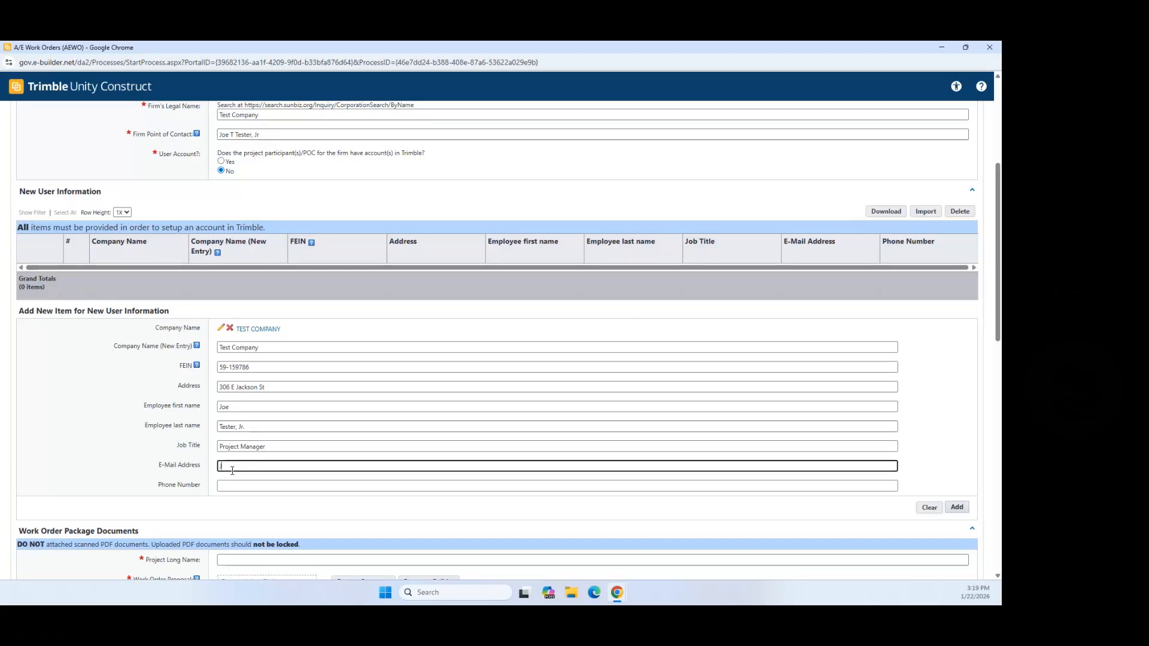
left_click(222, 486)
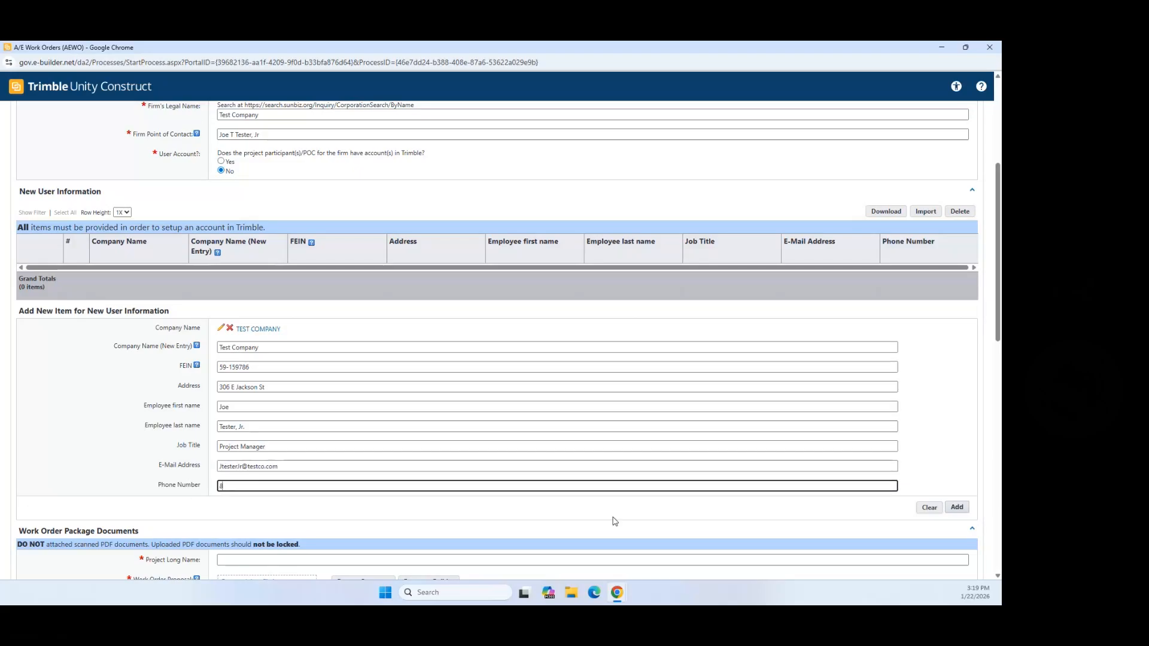
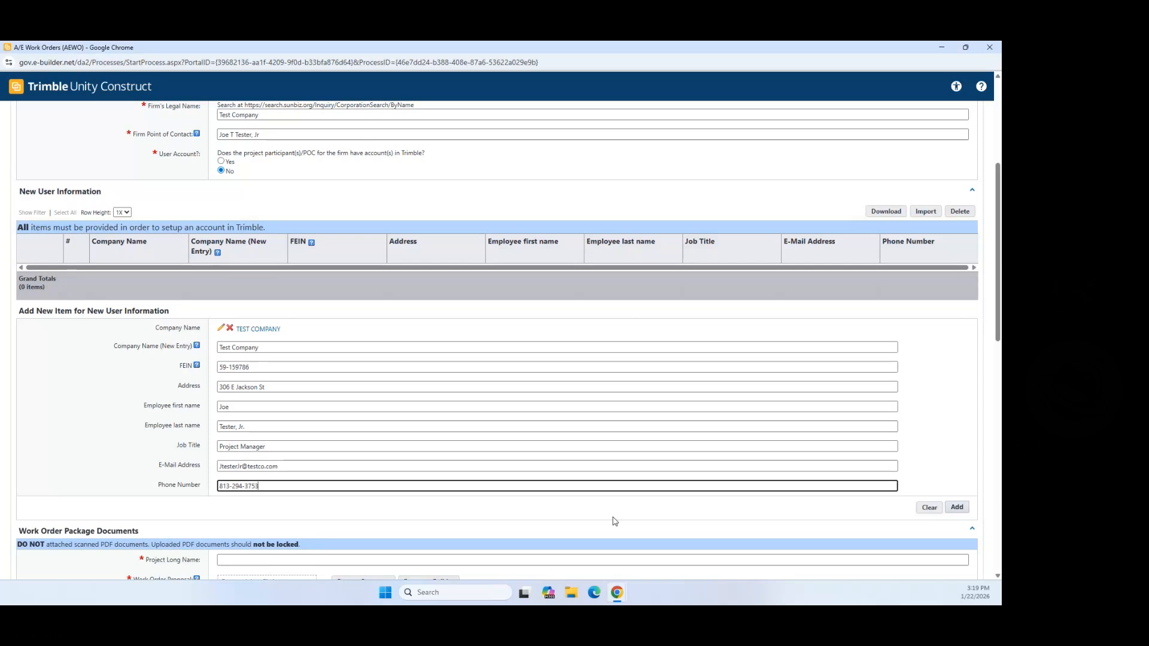
left_click(958, 508)
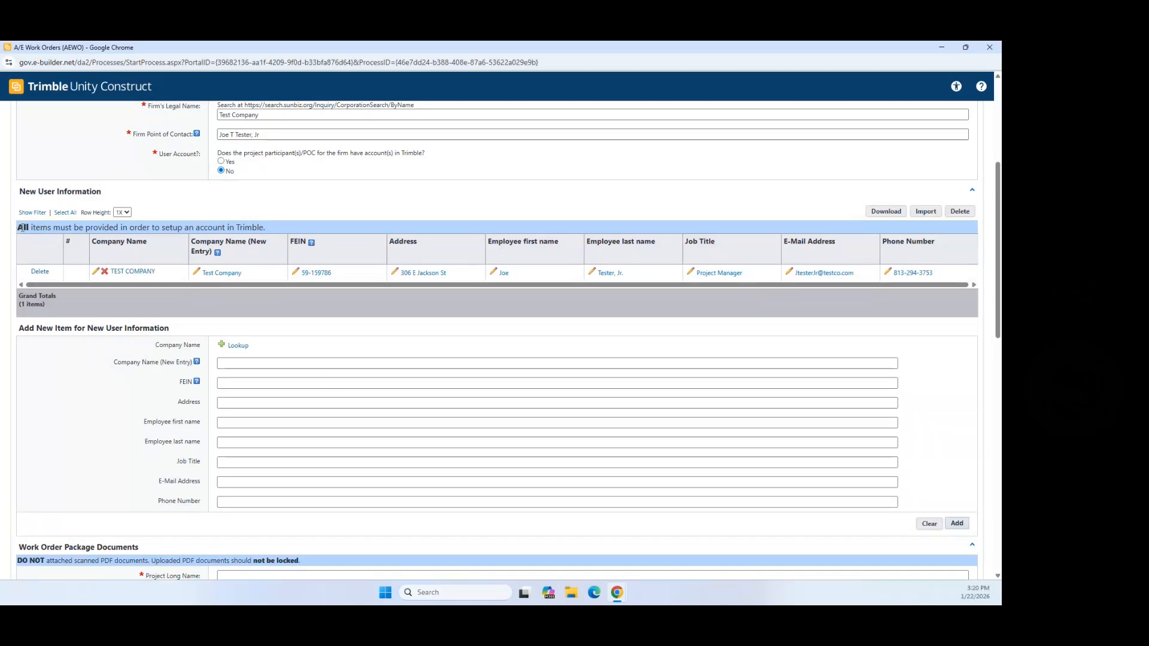
Step: Verify the TEST COMPANY row in New User Information and scroll down to Work Order Package Documents
left_click_drag(18, 234, 277, 236)
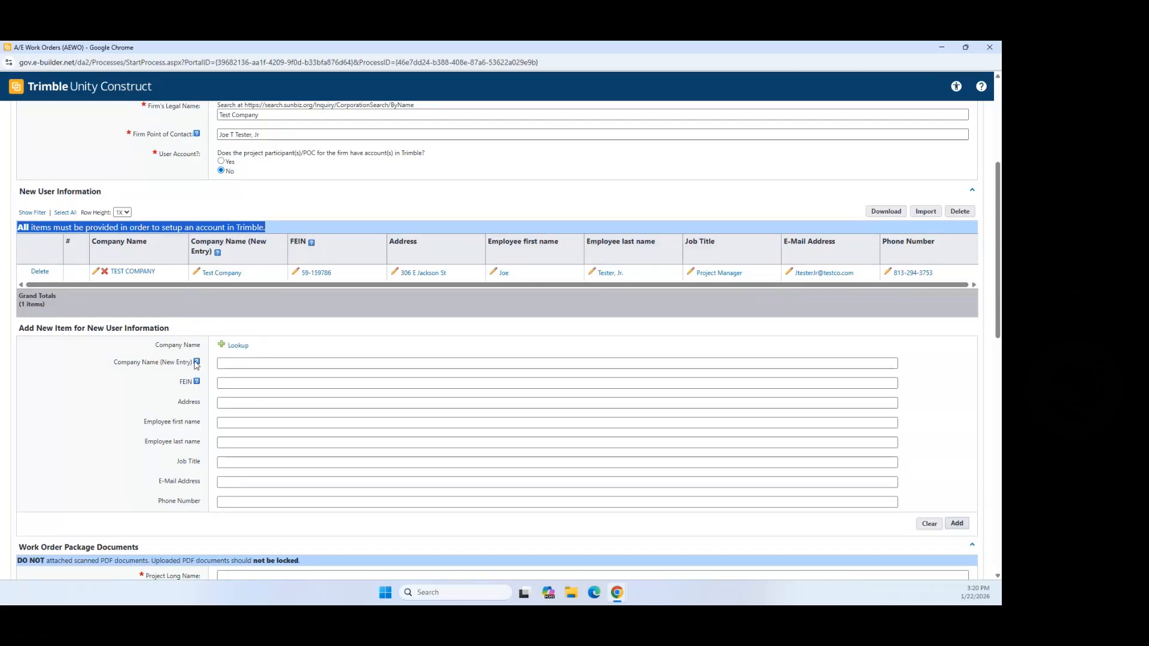
left_click(328, 202)
left_click(328, 202)
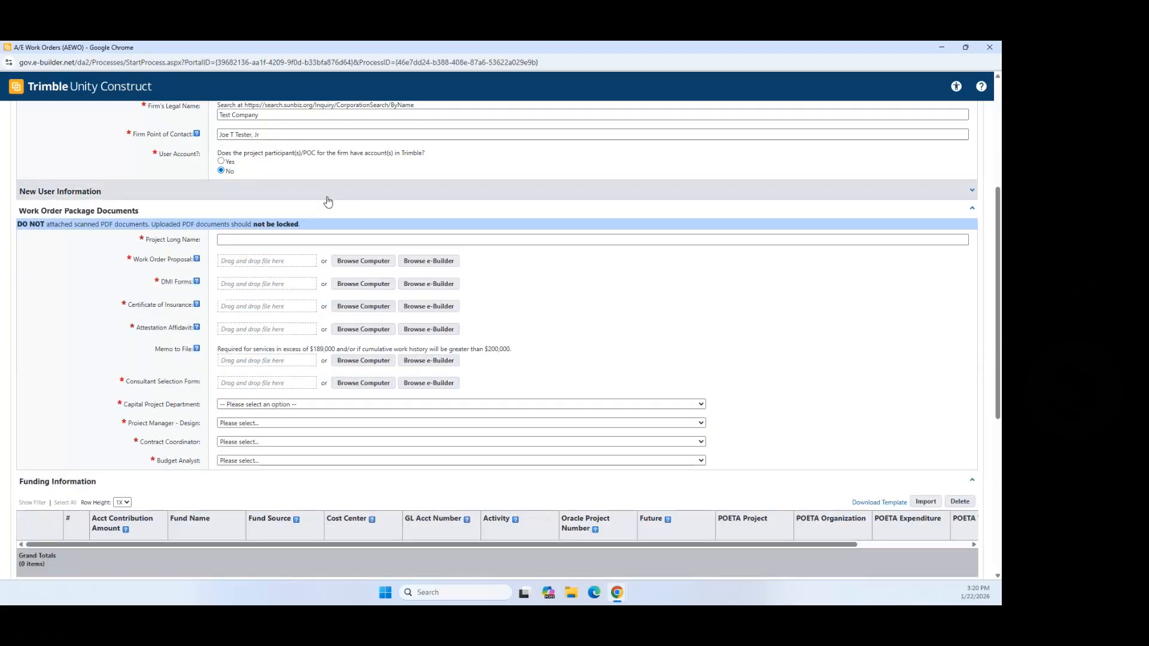
left_click(98, 193)
scroll(376, 358, "down", 5)
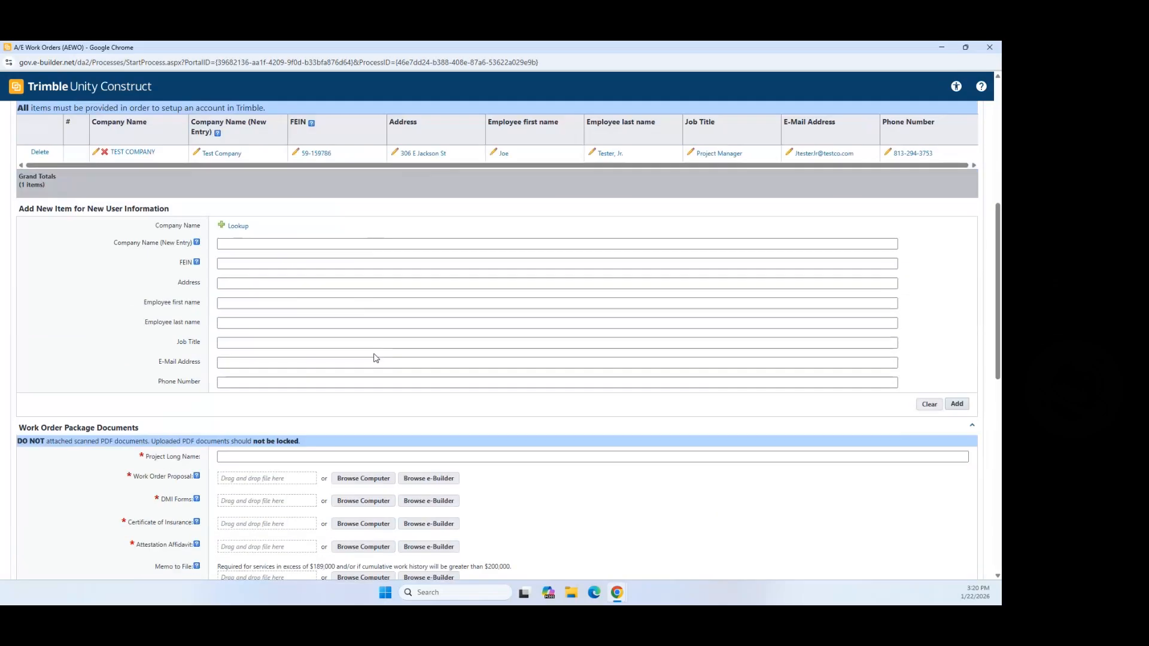
scroll(376, 358, "down", 2)
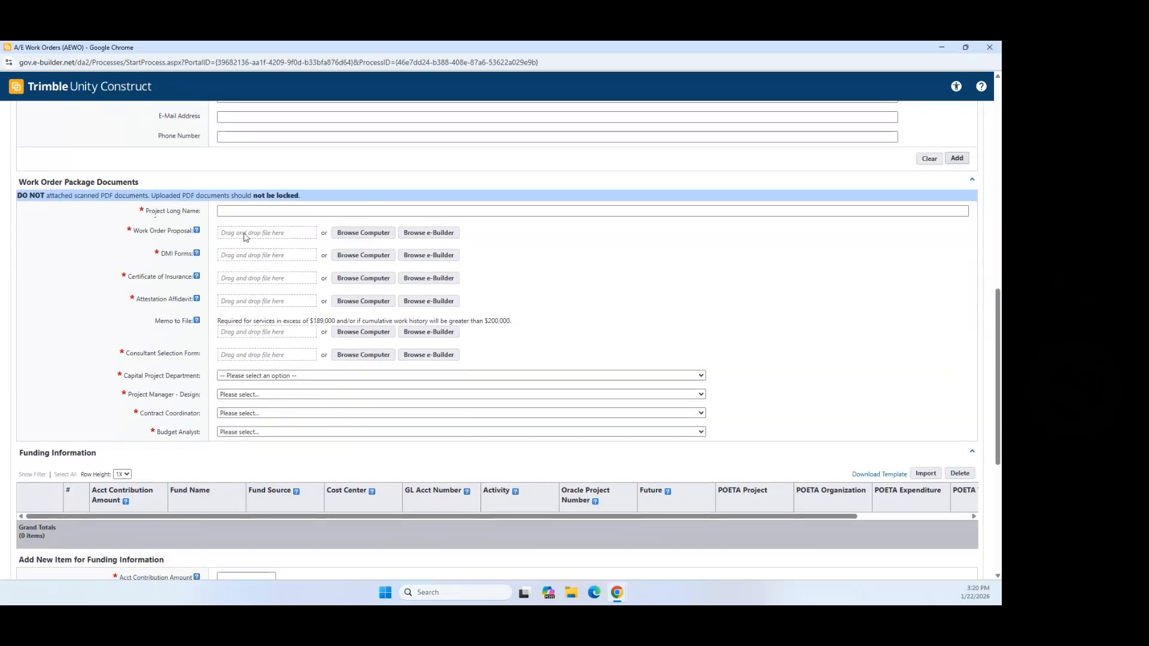
Step: Enter Project Long Name 'Test Project - TO BE DELETED AFTER' and browse for a Work Order Proposal file
left_click(231, 211)
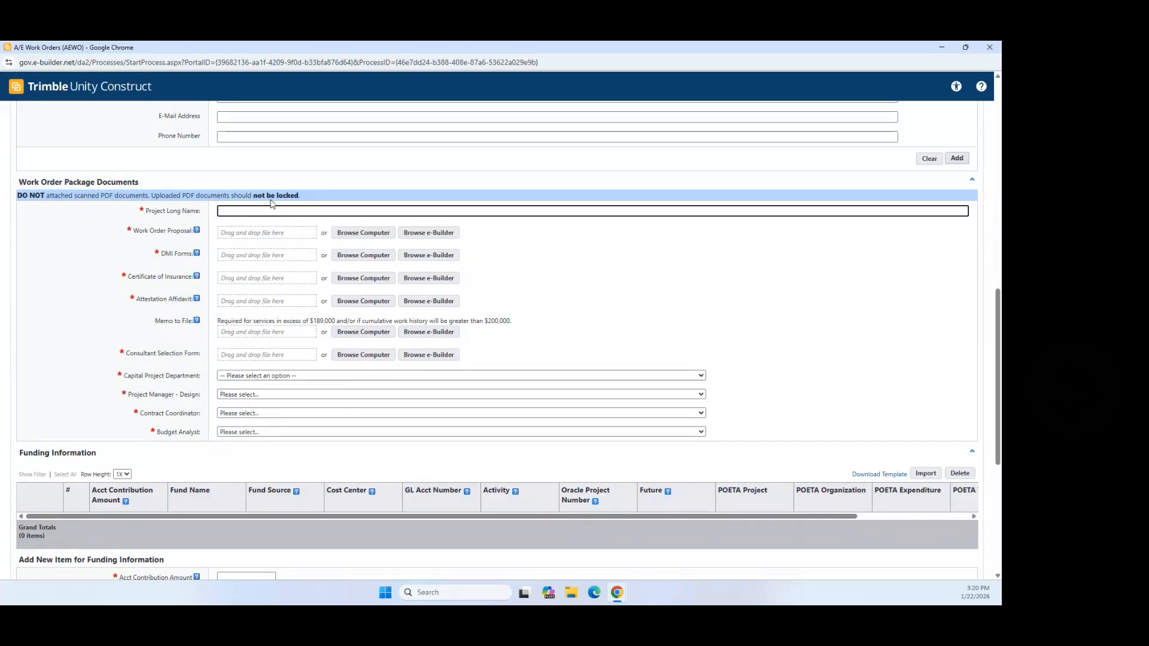
type("Test Pr")
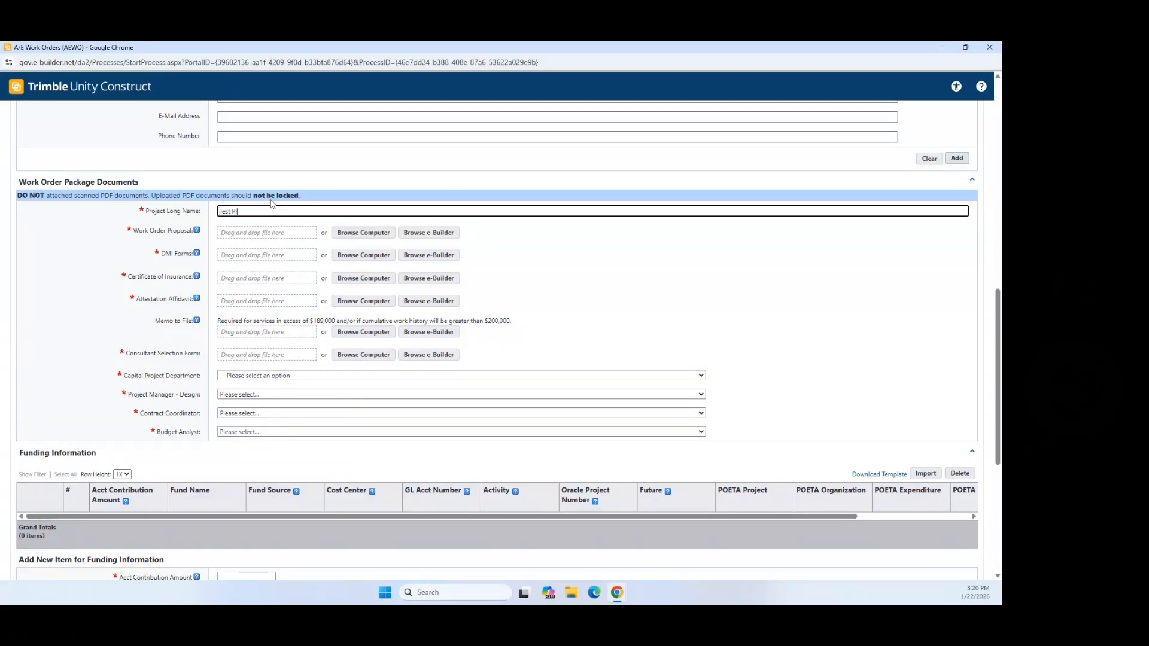
type("oject - TO BE DELETED AFTER")
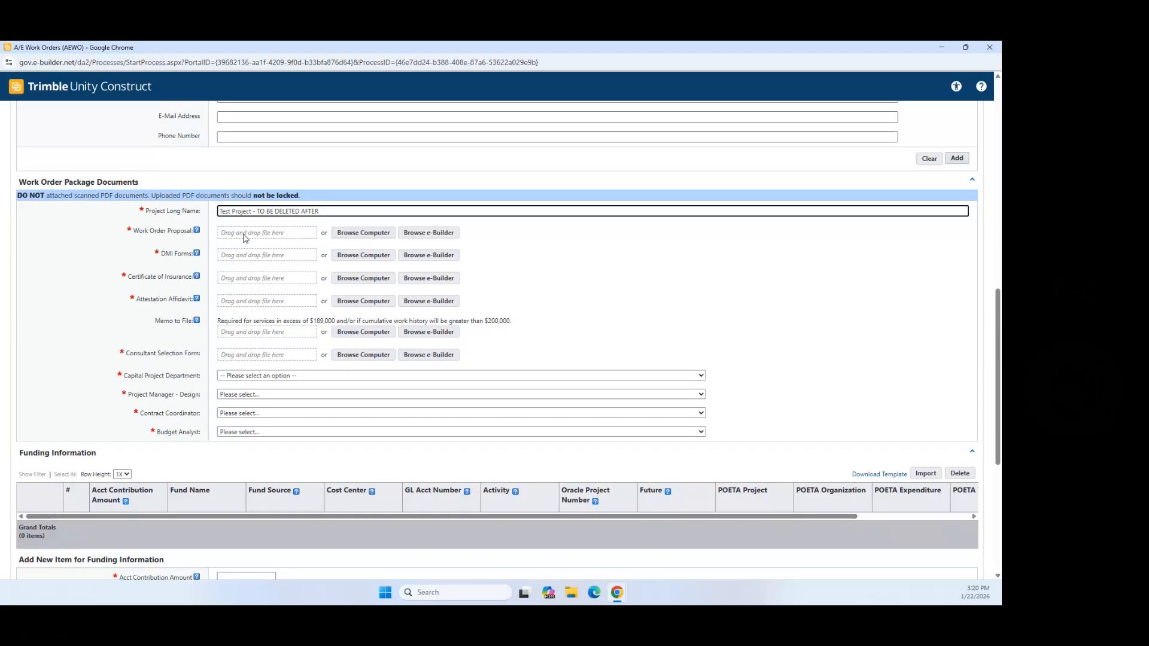
left_click(370, 237)
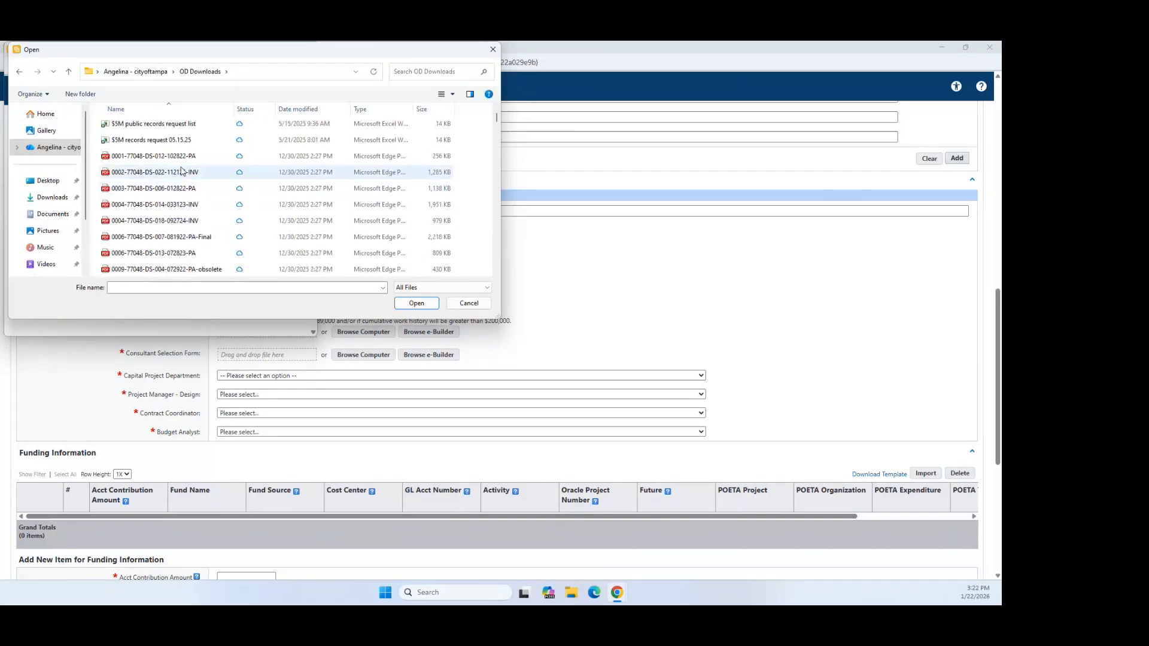
Step: Upload 0001-77048-DS-012-102822-PA as the Work Order Proposal and 0004-77048-DS-014-033123-INV.pdf for DMI Forms
left_click(173, 156)
left_click(417, 303)
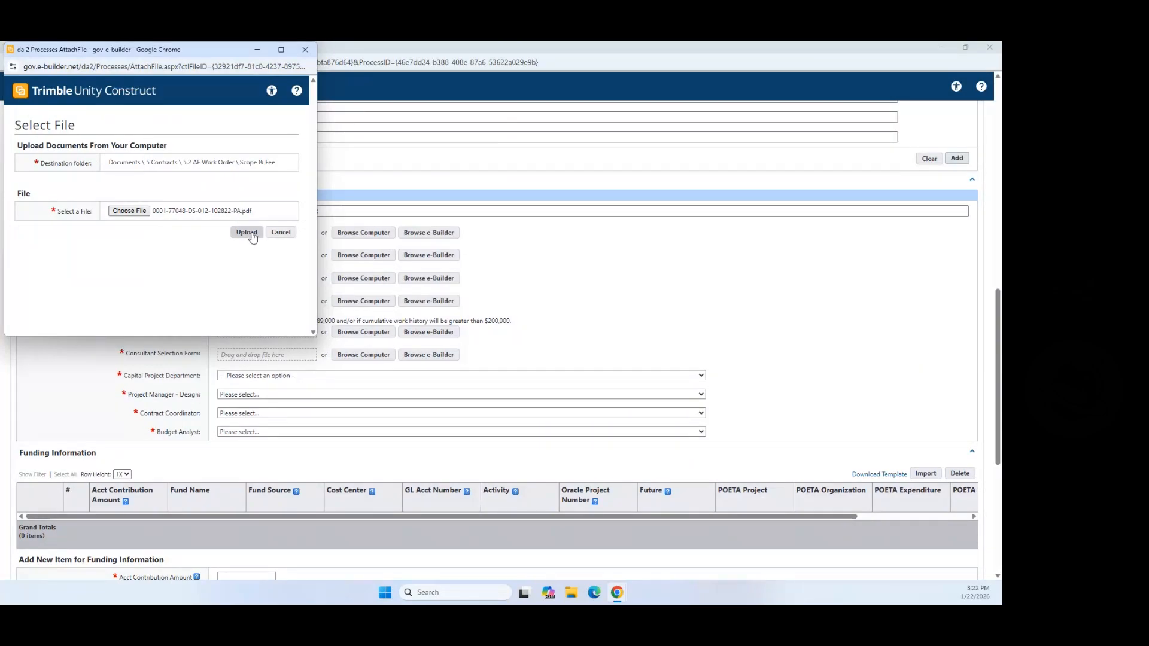
left_click(247, 233)
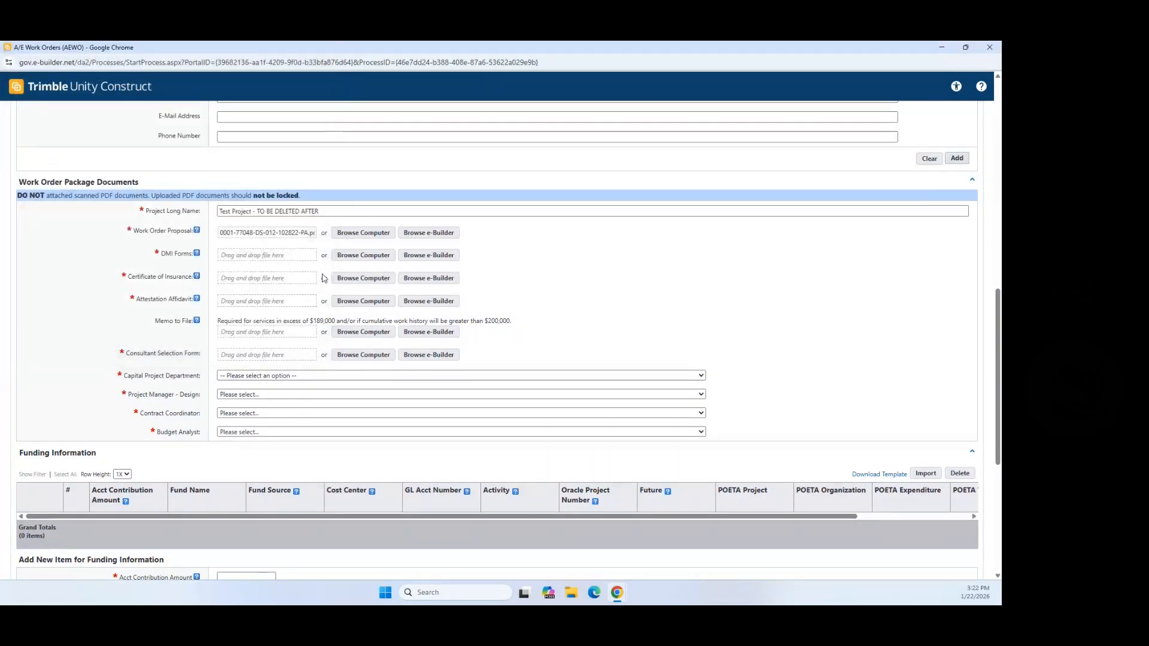
left_click(373, 264)
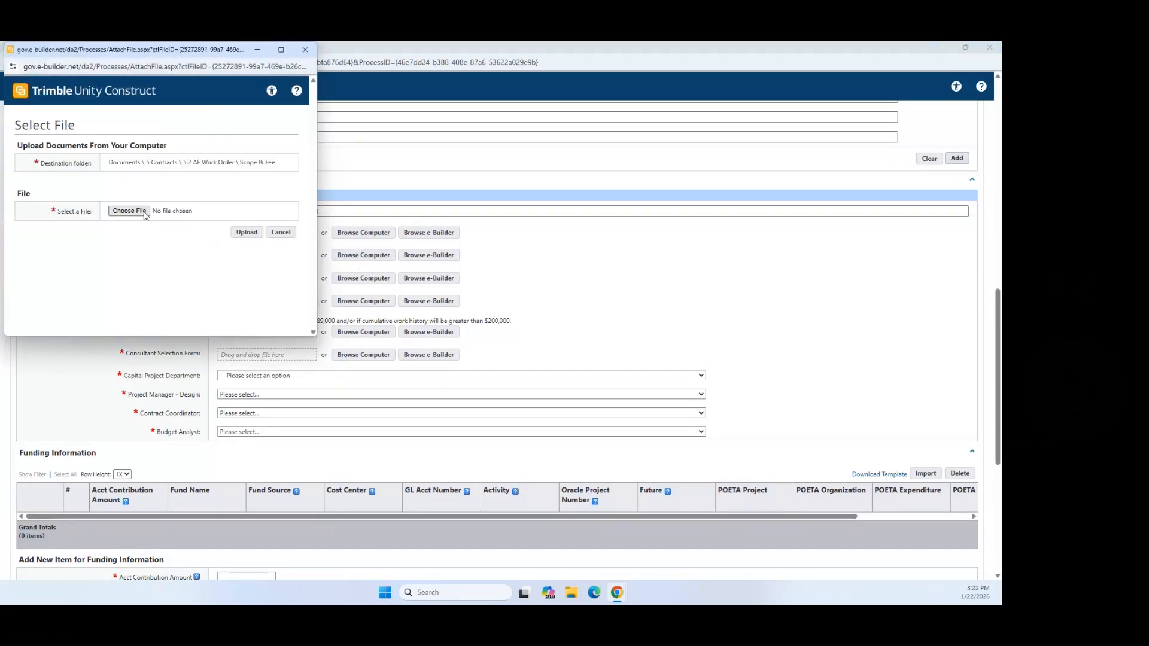
left_click(144, 213)
left_click(144, 212)
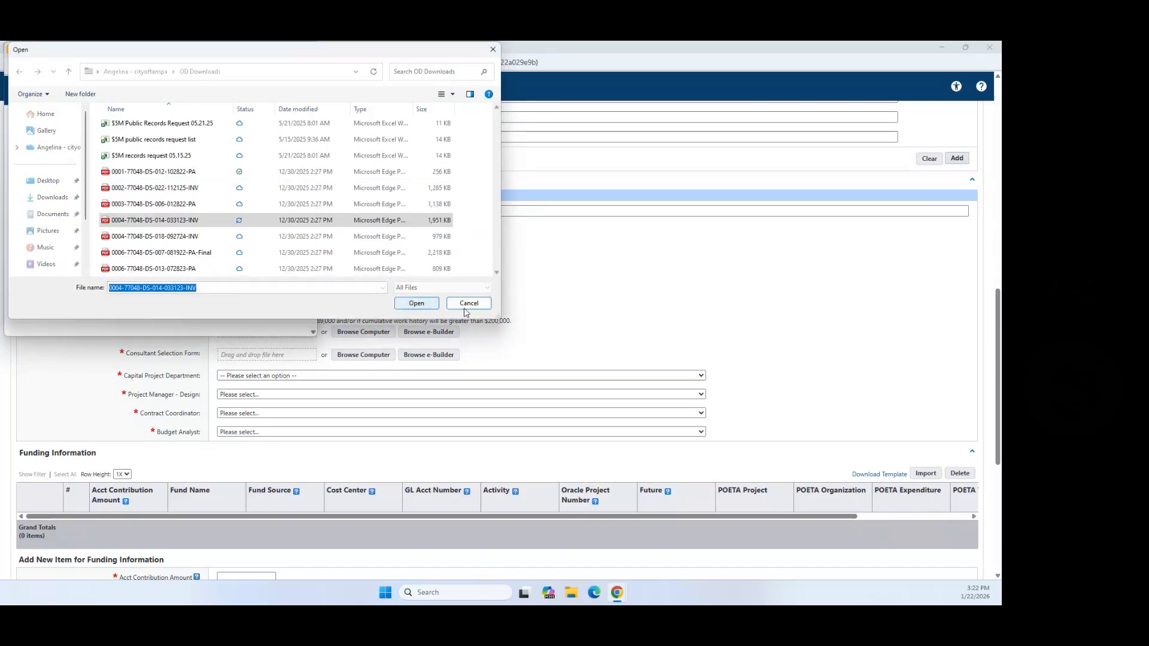
left_click(416, 303)
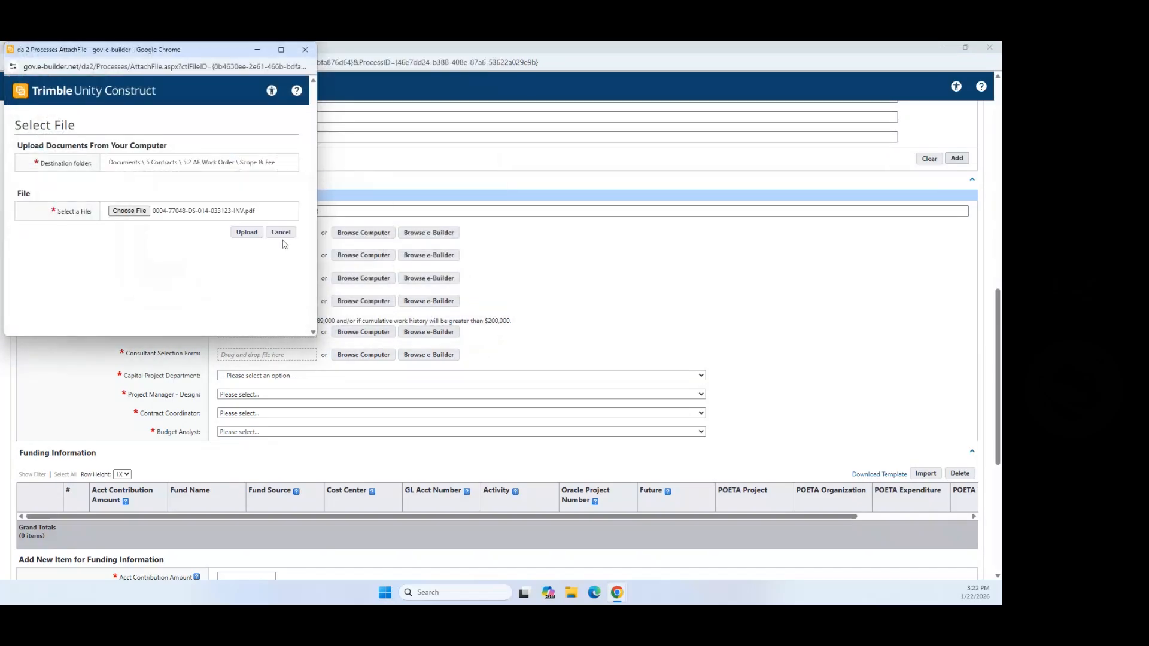
left_click(245, 233)
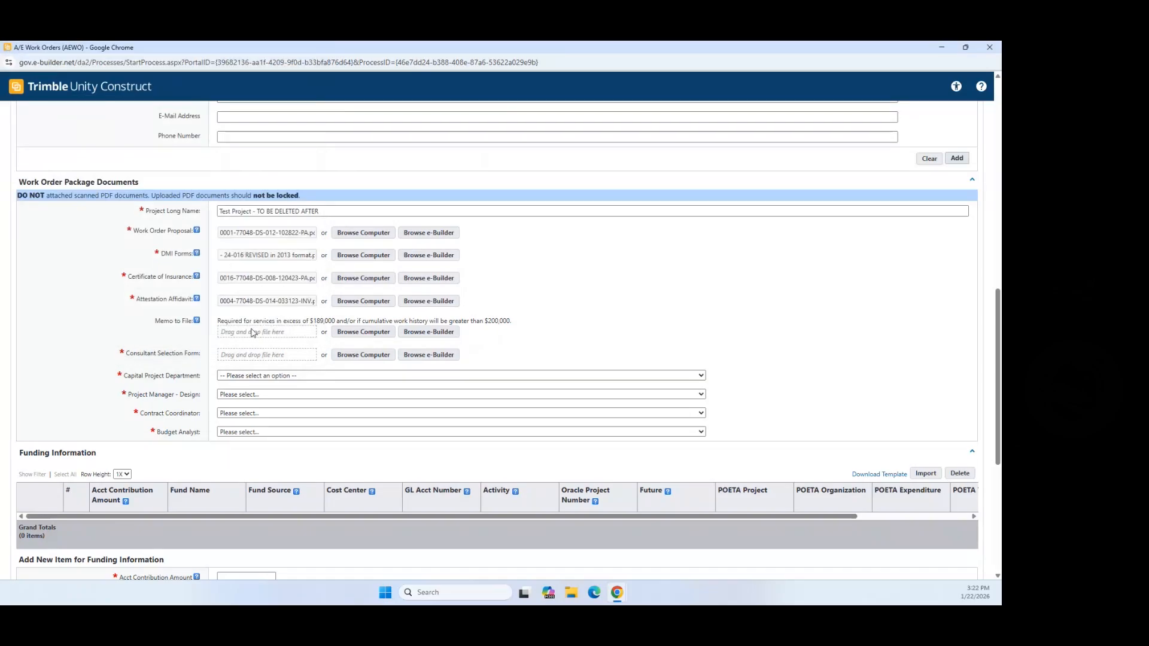
Step: Attach the 11.14 active february cad brief PDF as the Consultant Selection Form
left_click_drag(219, 321, 519, 328)
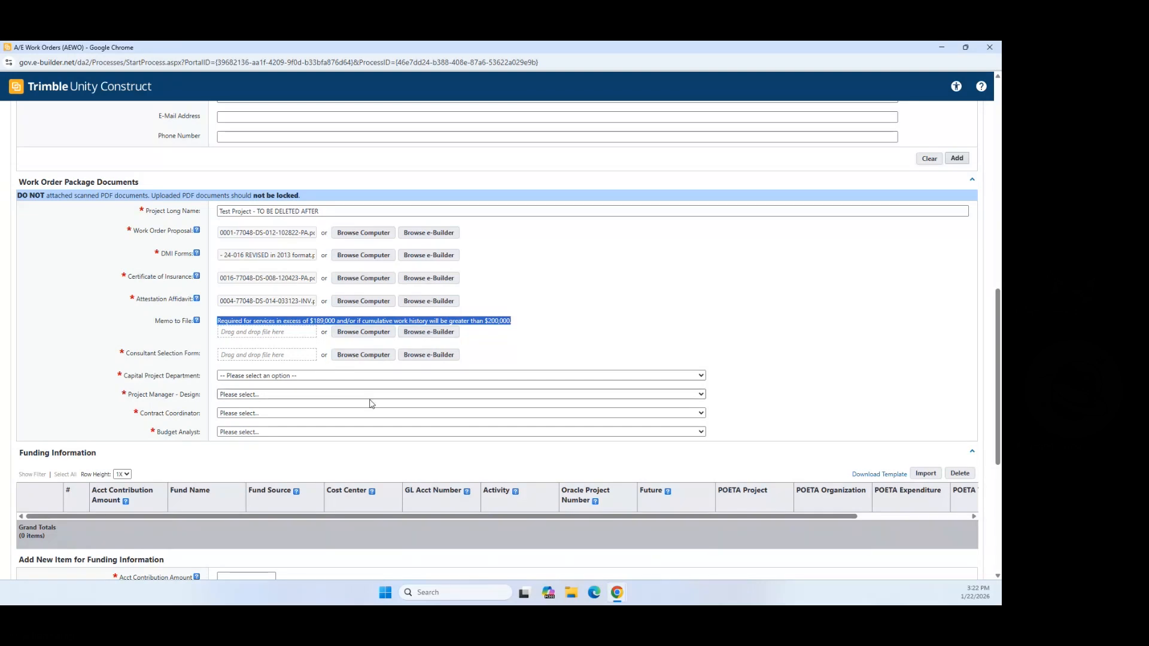
left_click(361, 357)
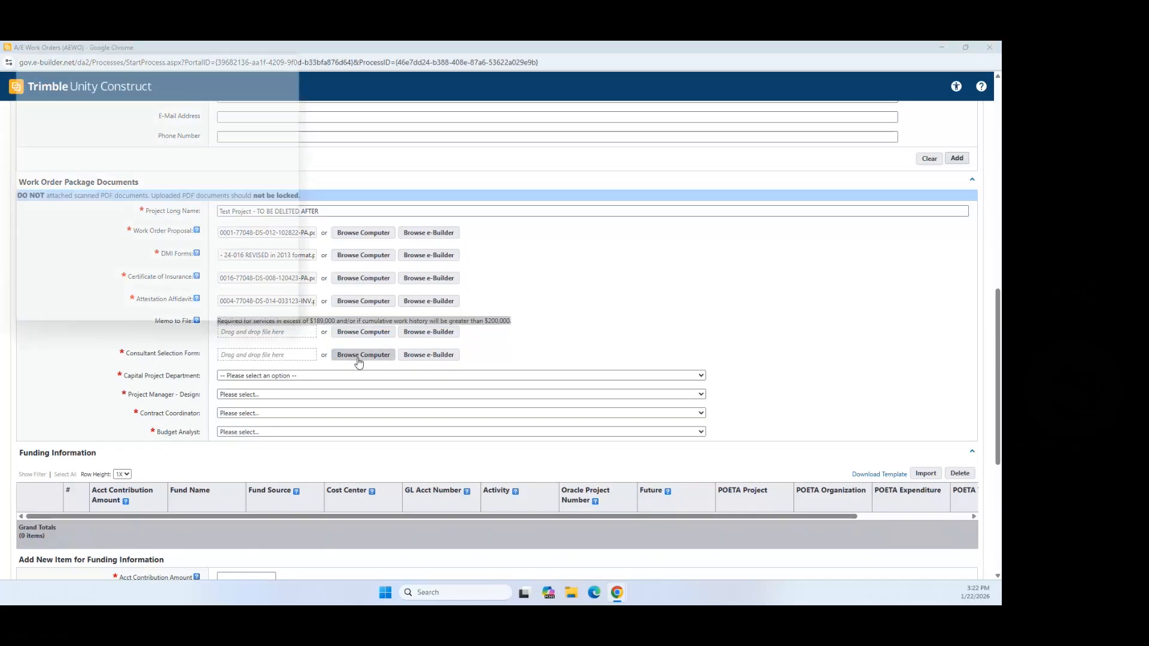
left_click(133, 213)
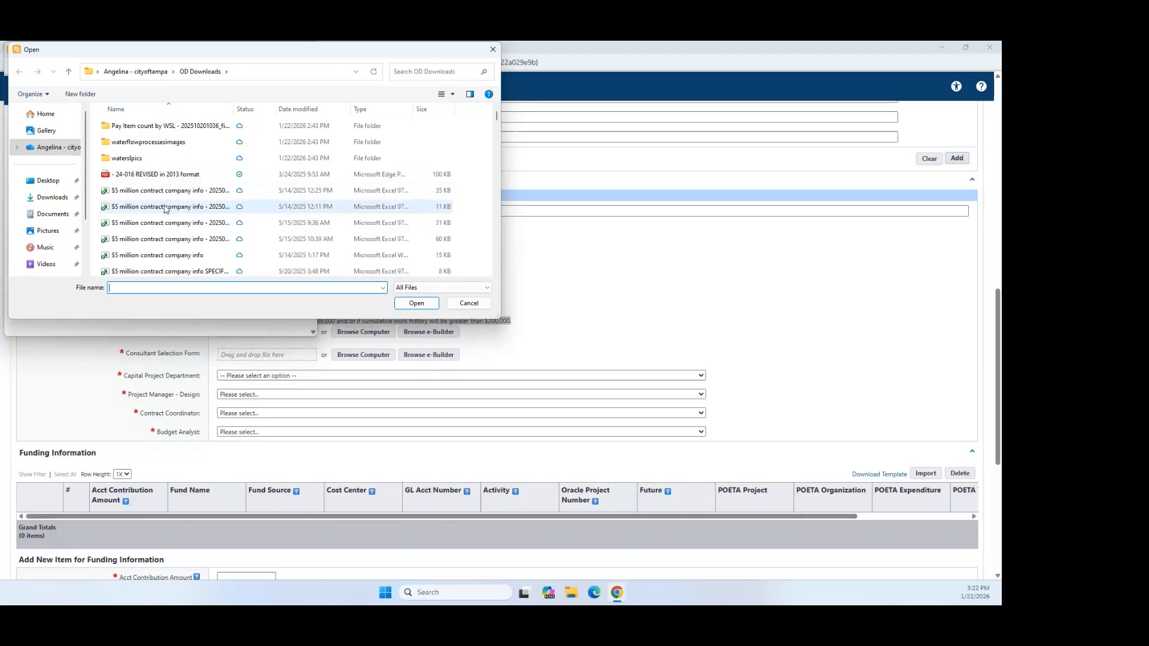
scroll(159, 204, "down", 5)
left_click(157, 221)
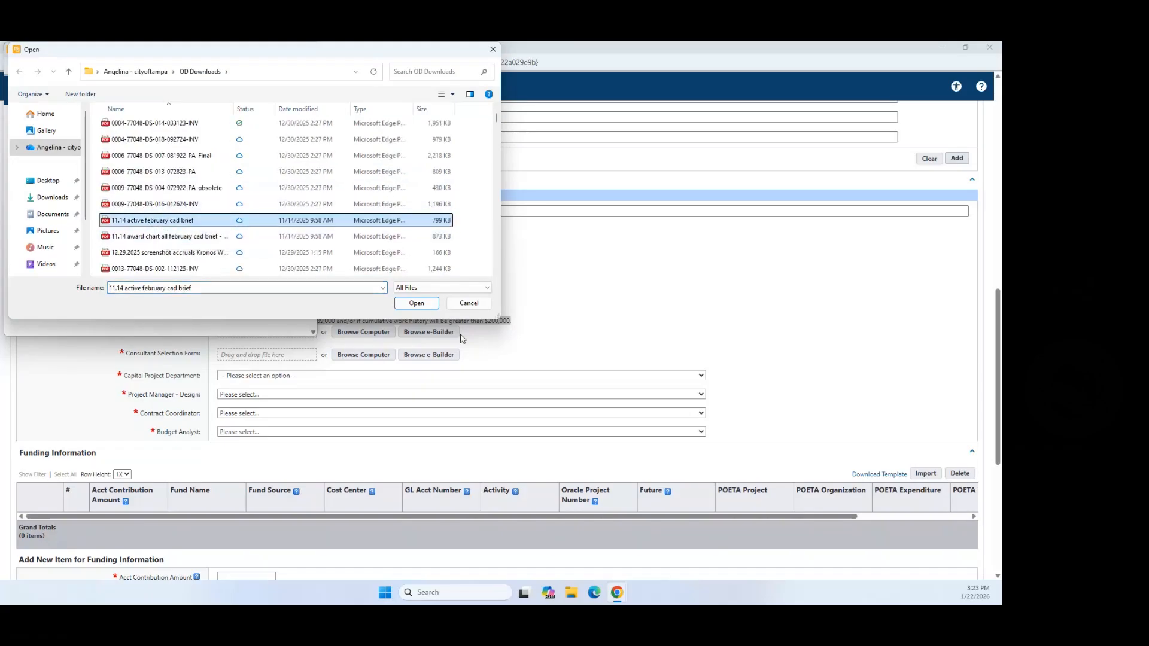
left_click(417, 303)
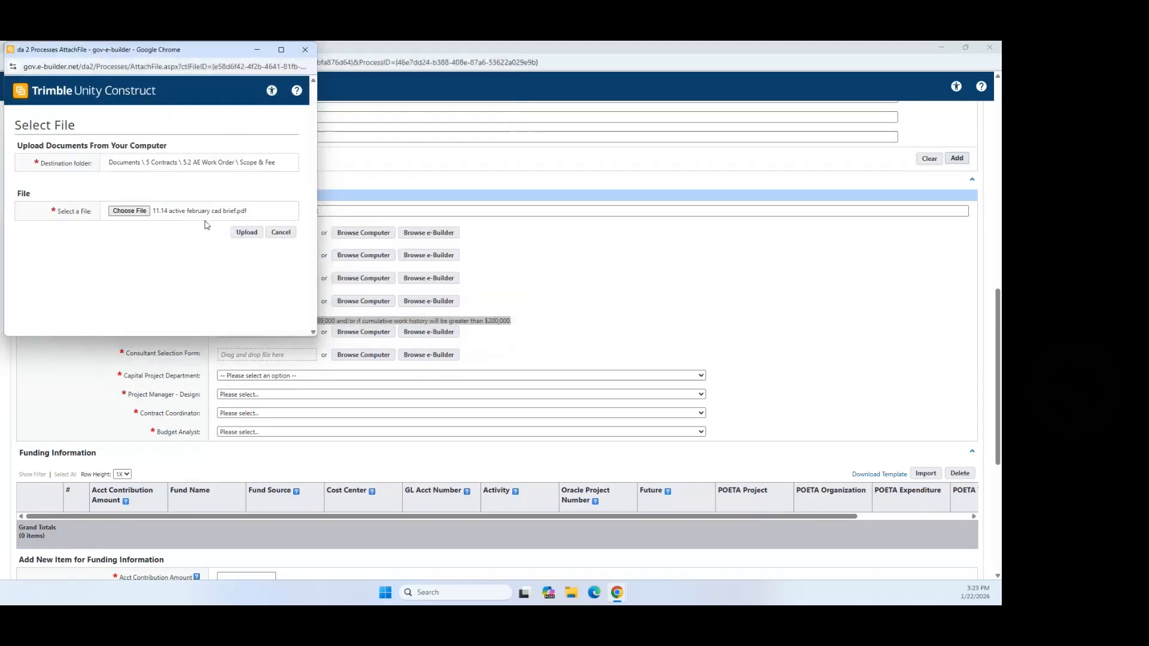
left_click(239, 236)
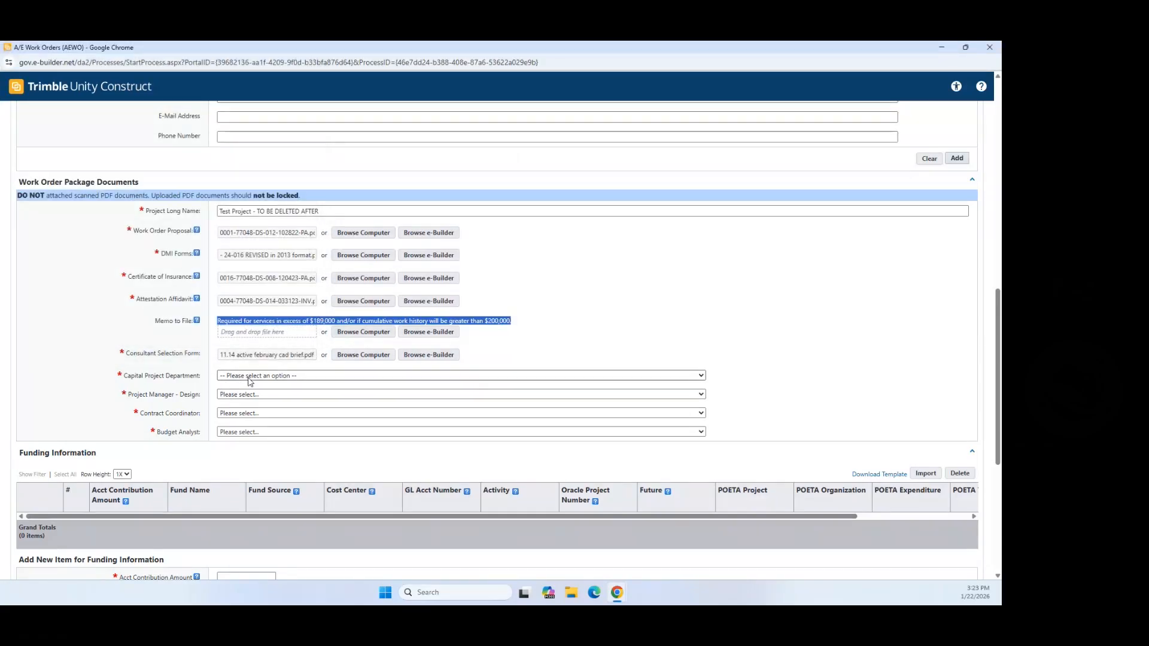
left_click(250, 375)
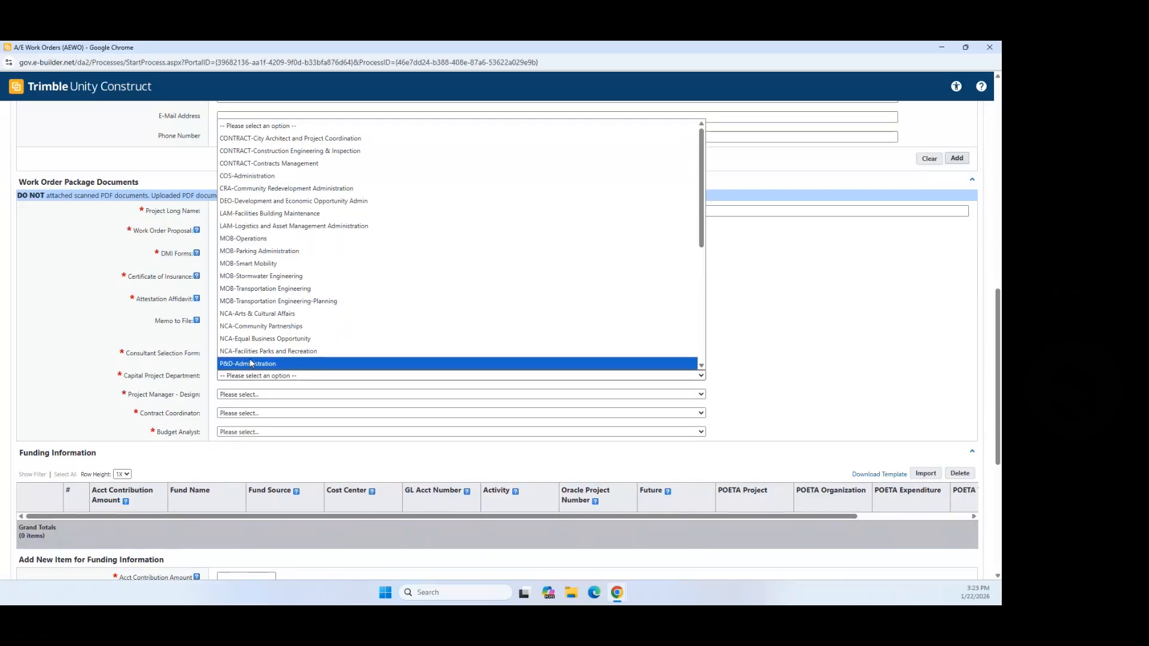
Step: Set department to CONTRACT-City Architect and Project Coordination; assign design PM, contract coordinator, COT TEAM budget analyst
left_click(356, 138)
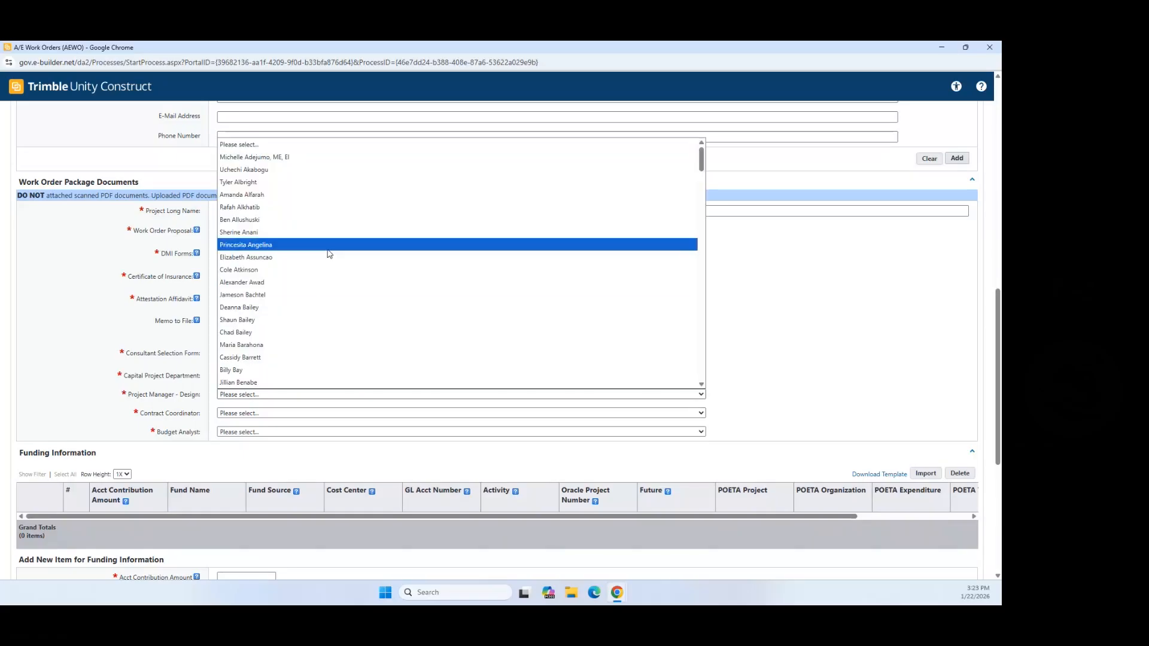
scroll(320, 298, "down", 5)
scroll(315, 299, "up", 6)
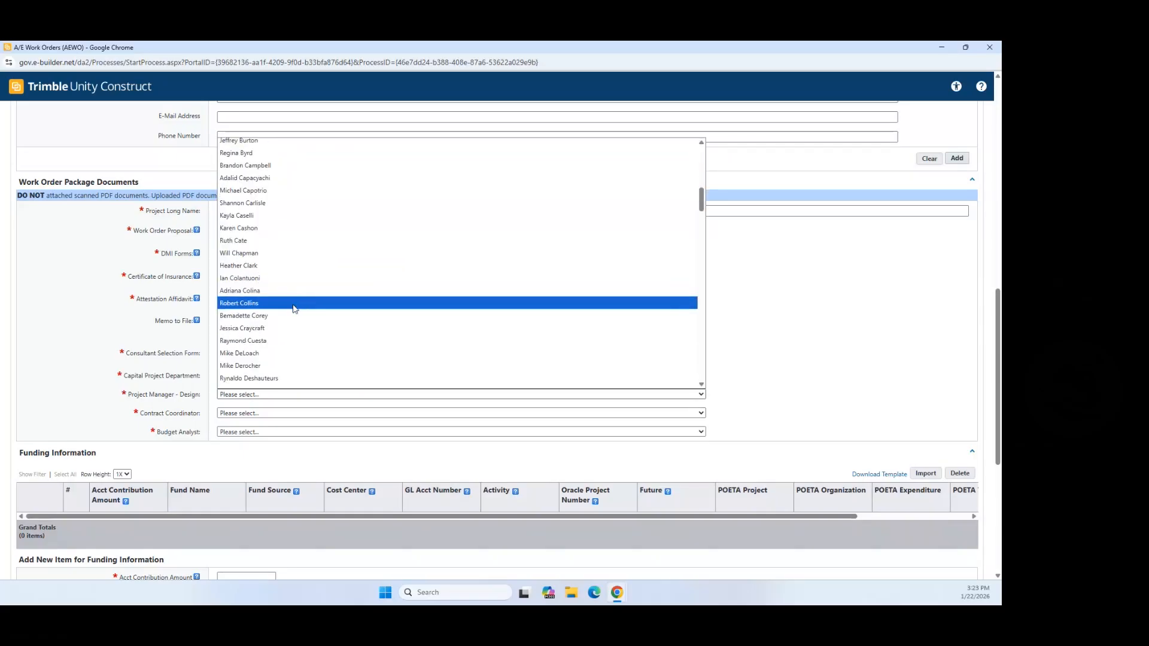
scroll(283, 311, "down", 10)
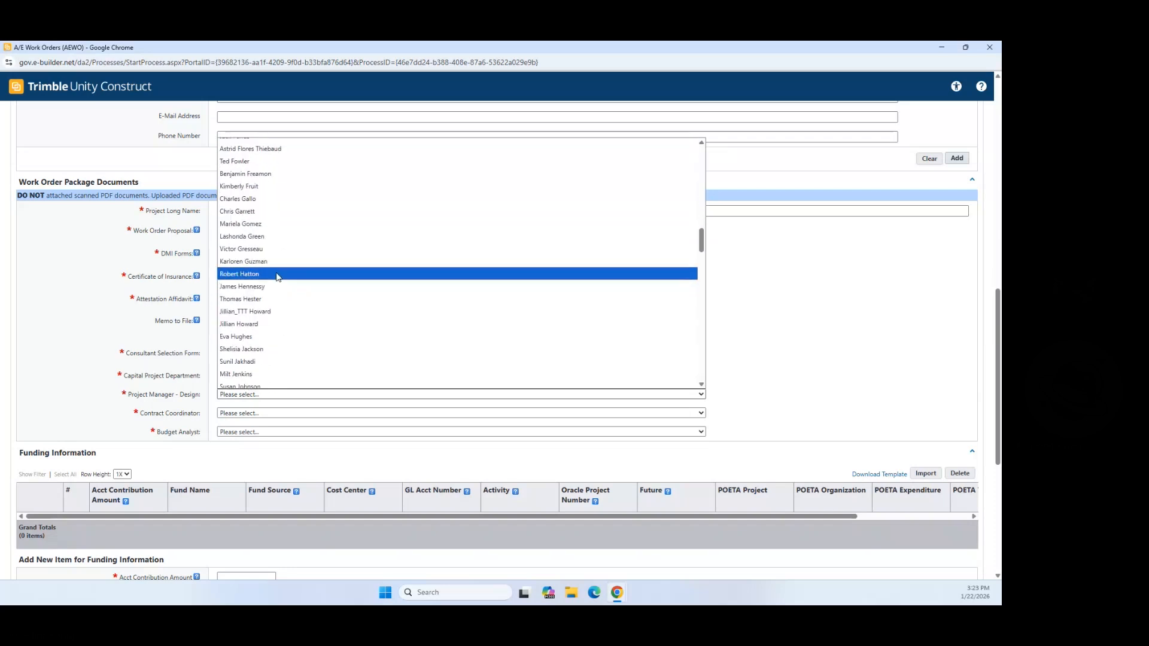
left_click(261, 311)
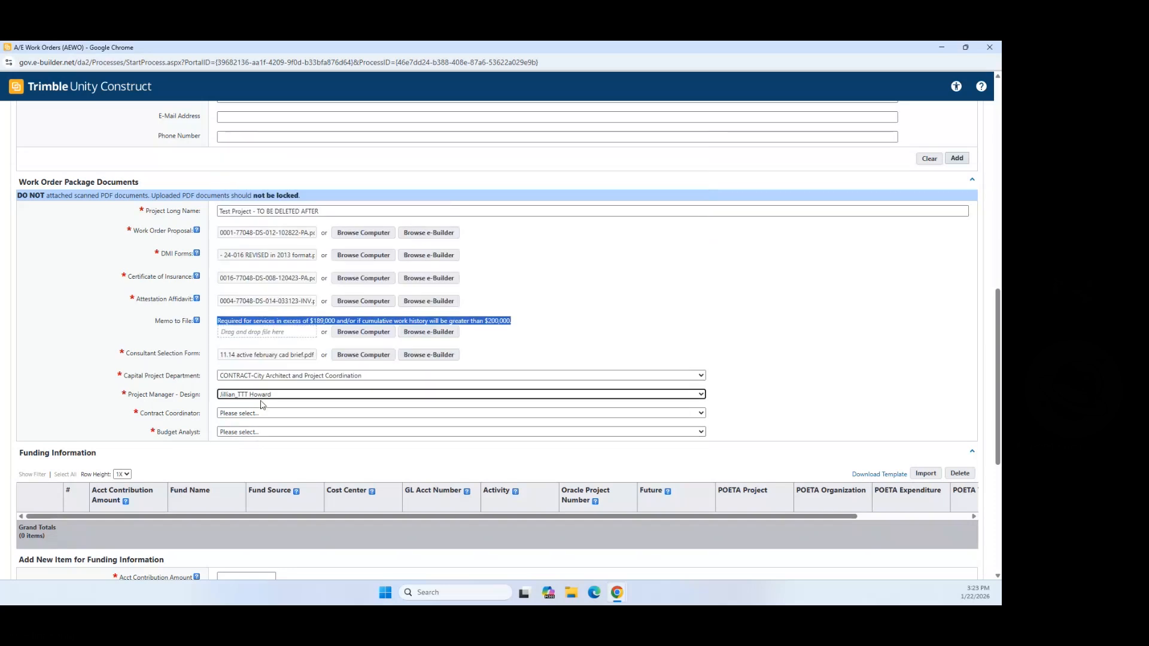
left_click(248, 414)
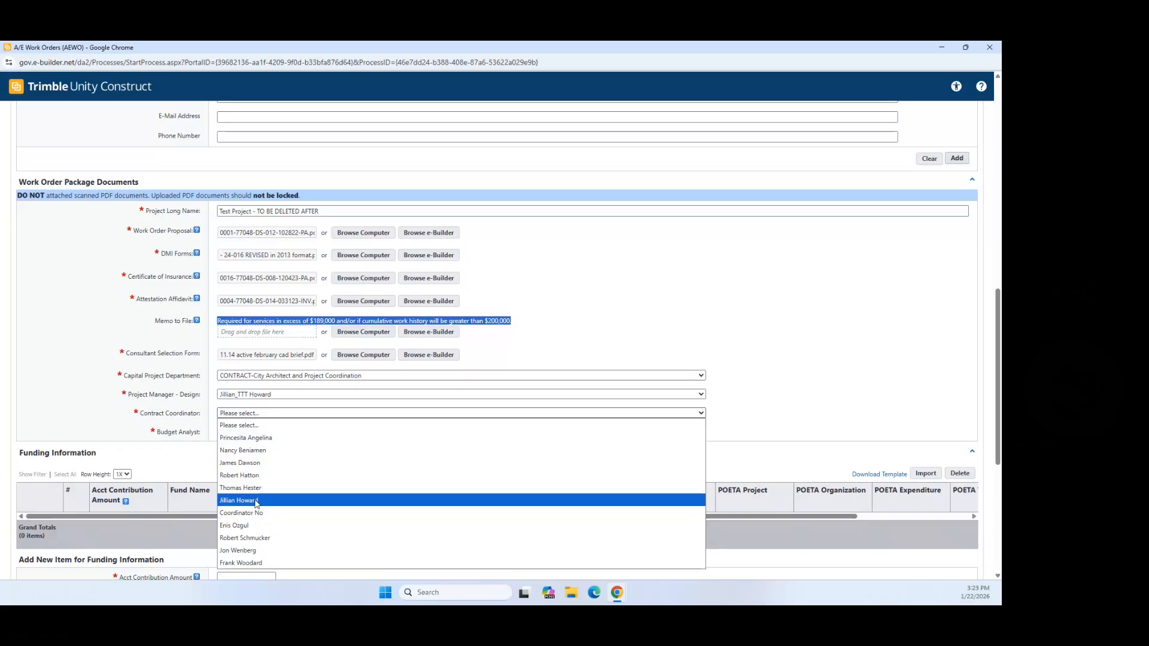
left_click(256, 501)
left_click(242, 432)
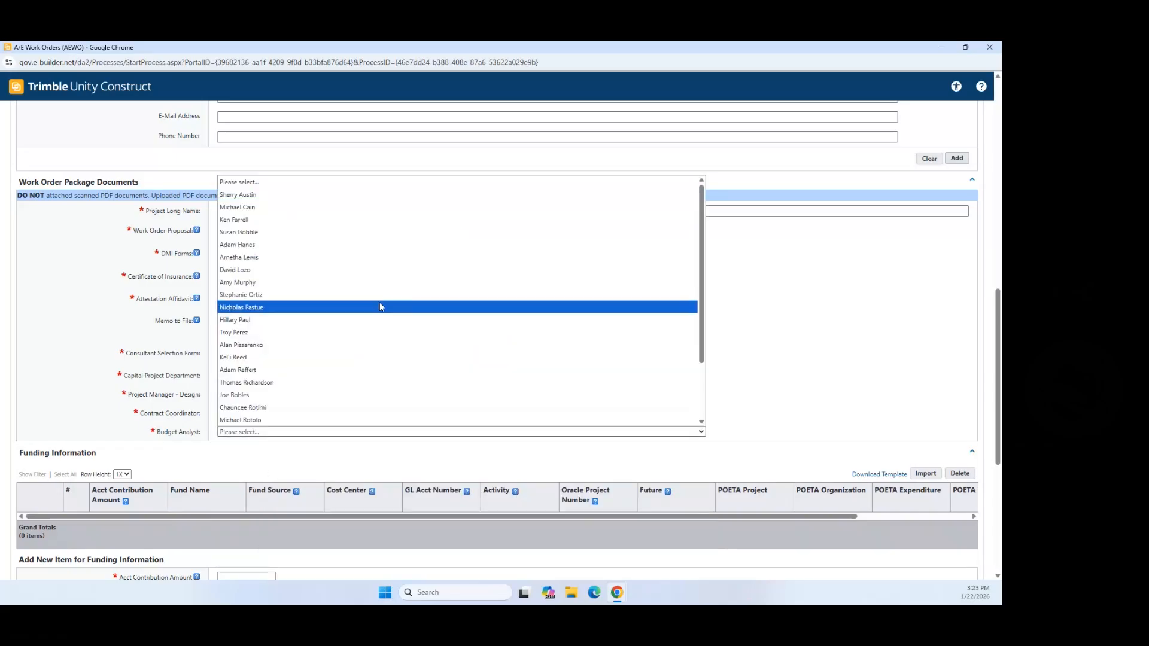
scroll(326, 300, "down", 2)
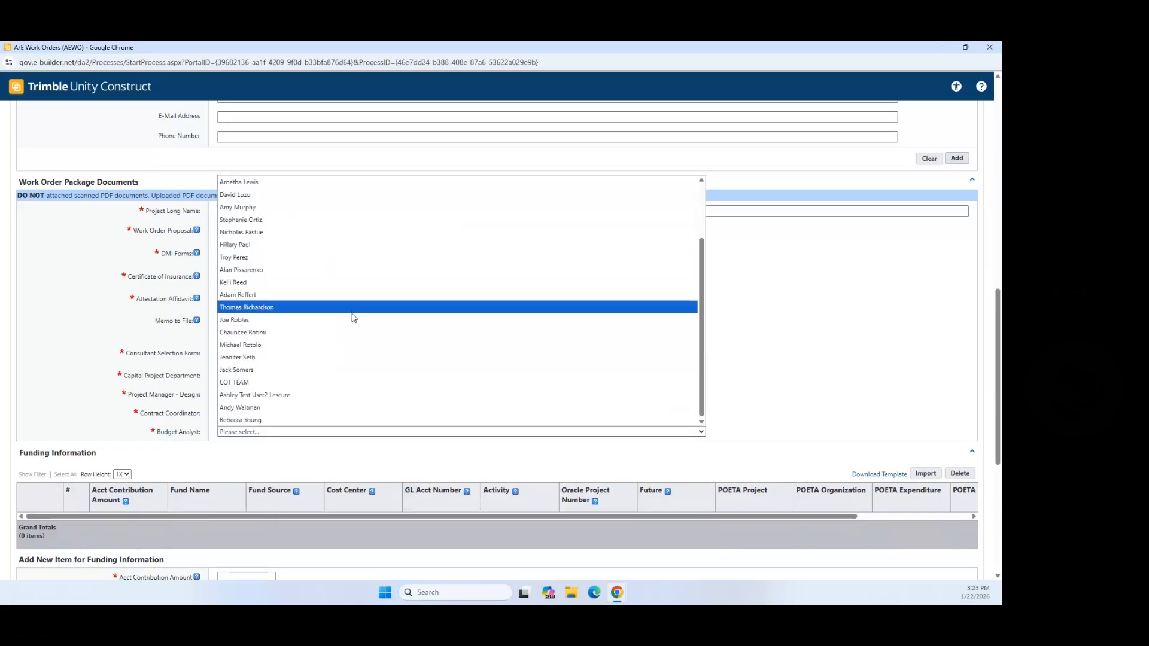
left_click(326, 384)
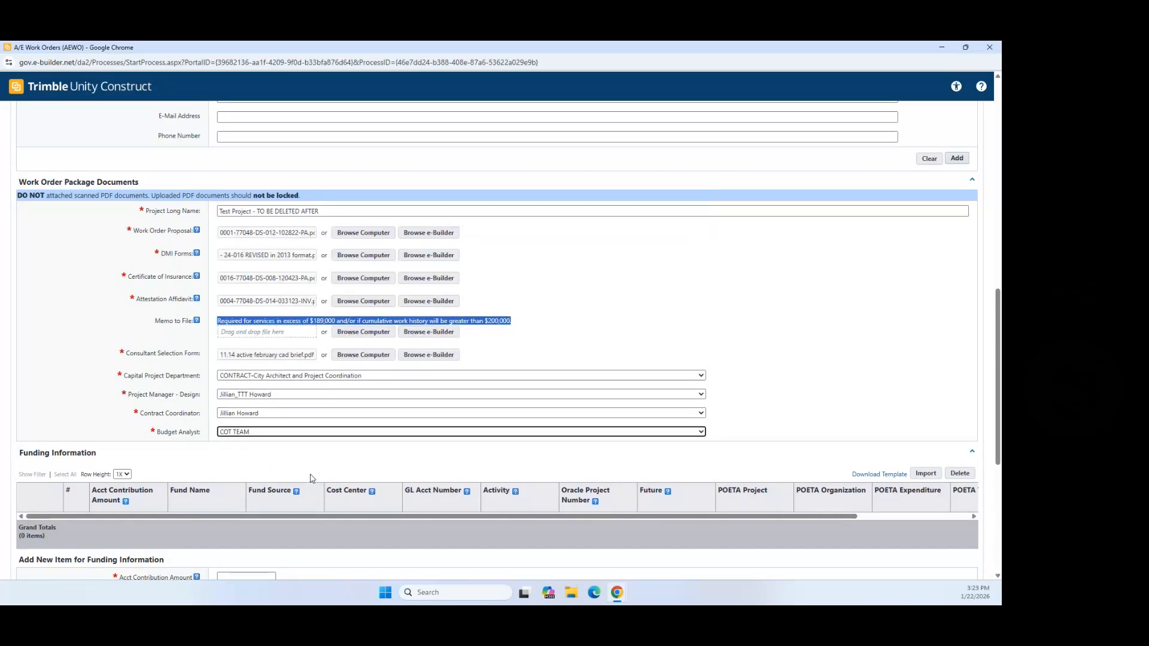
scroll(742, 446, "down", 3)
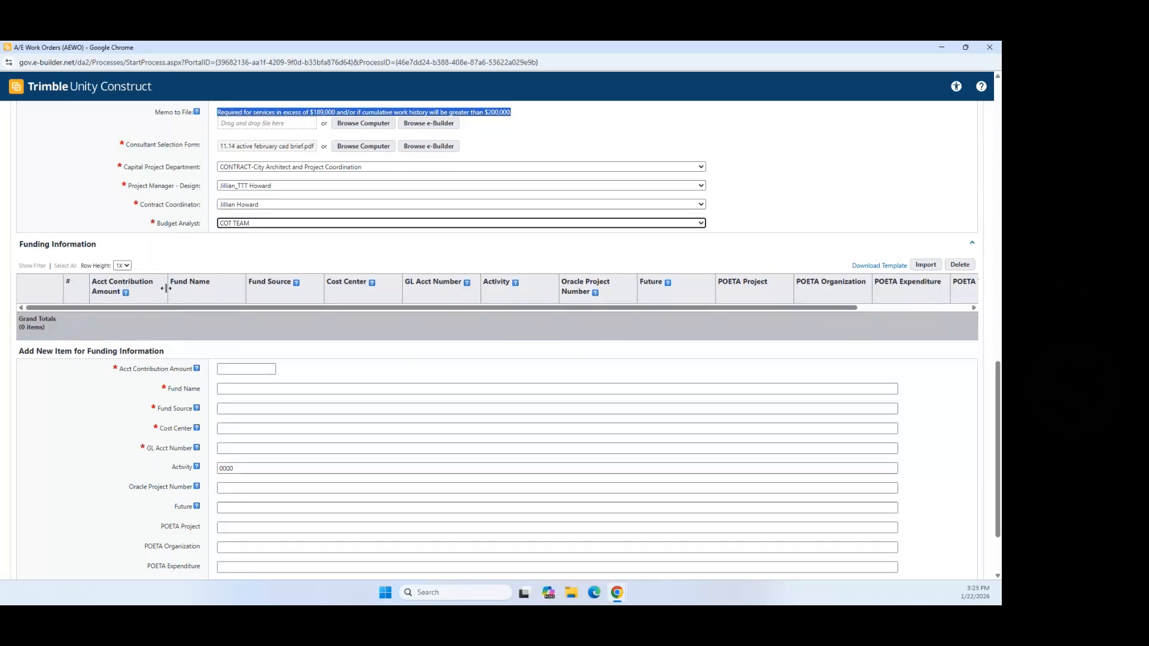
left_click(234, 371)
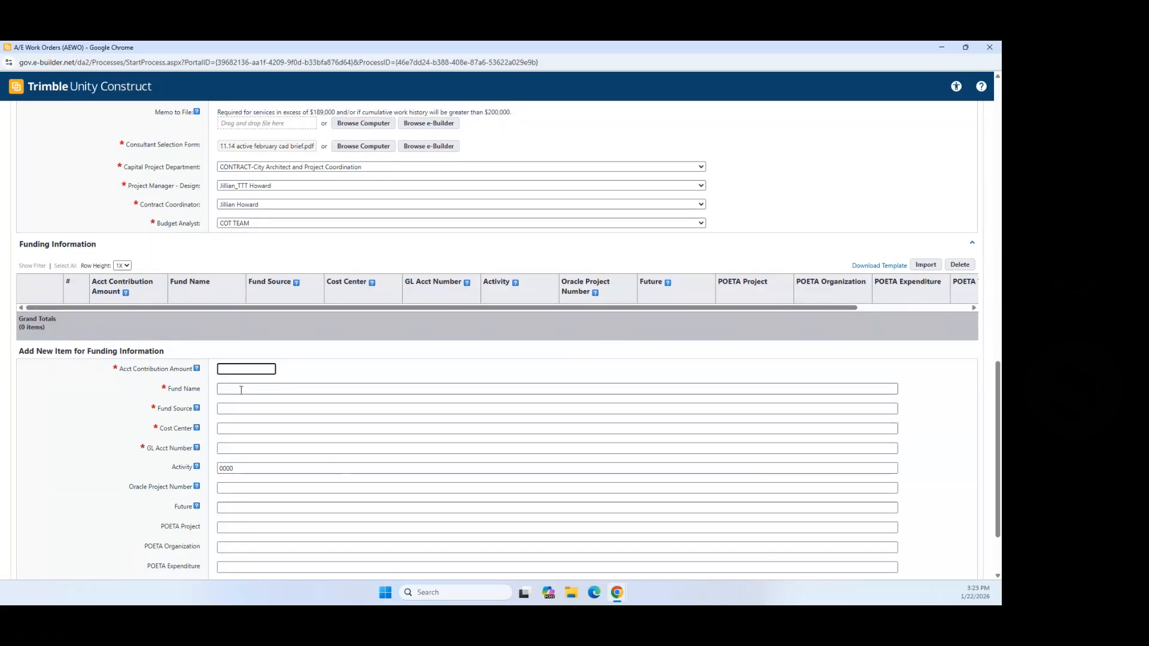
scroll(169, 416, "down", 1)
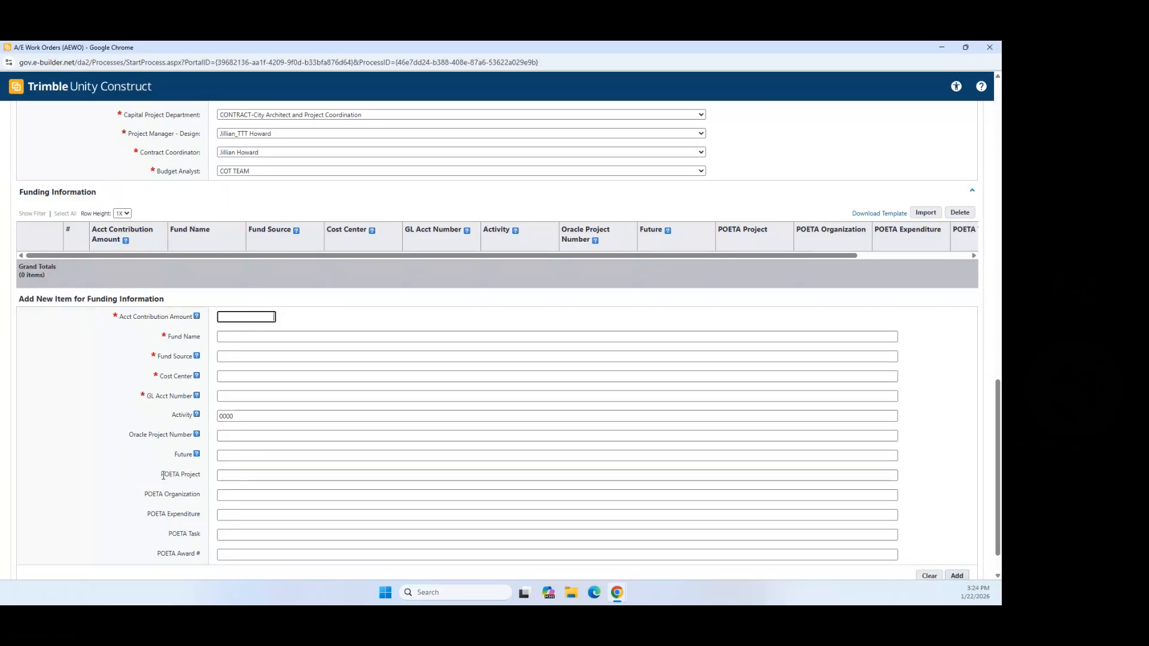
left_click_drag(160, 476, 202, 482)
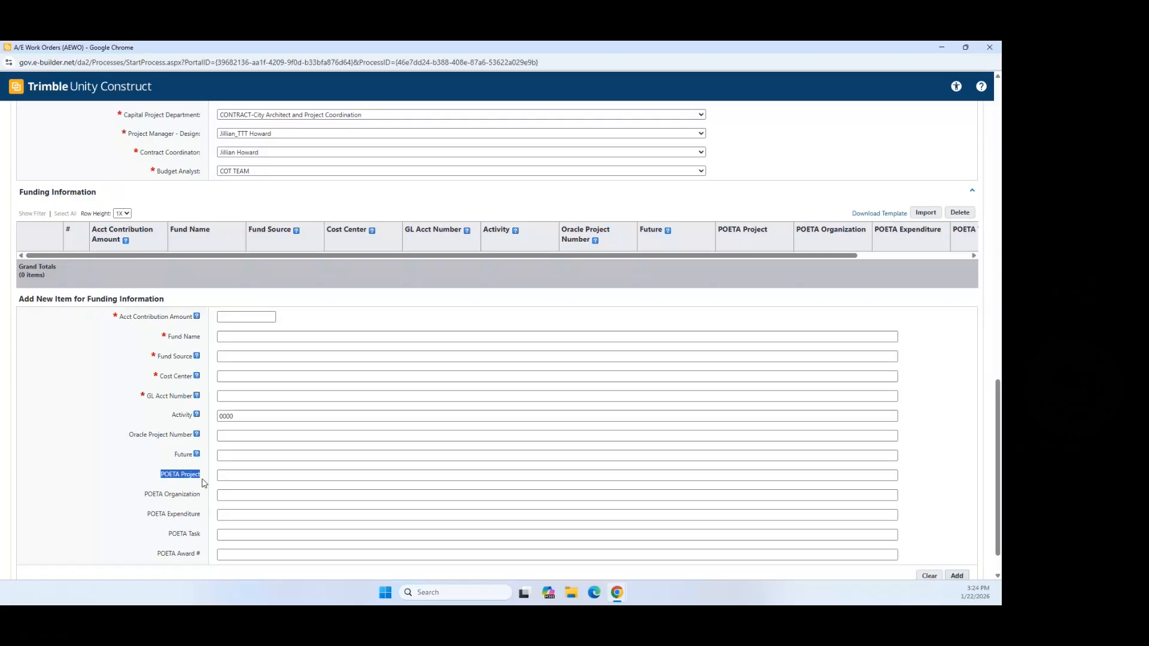
left_click(238, 477)
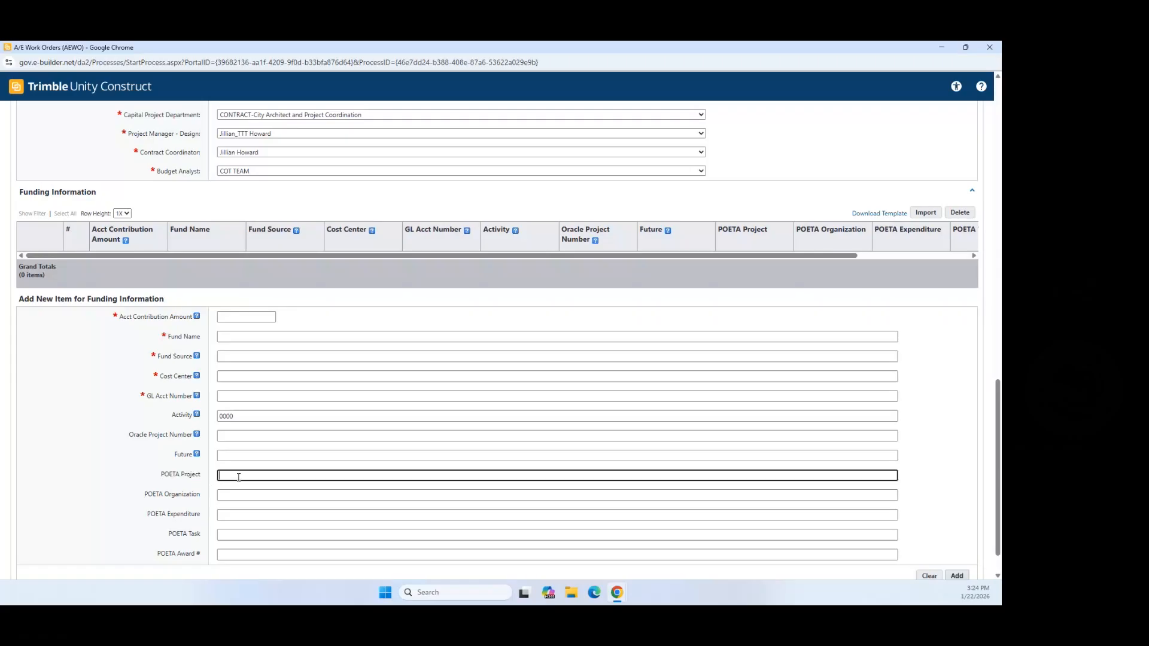
Step: Enter funding amount 195000, Fund Name CAD Test Fund and Fund Source 95126
left_click(231, 318)
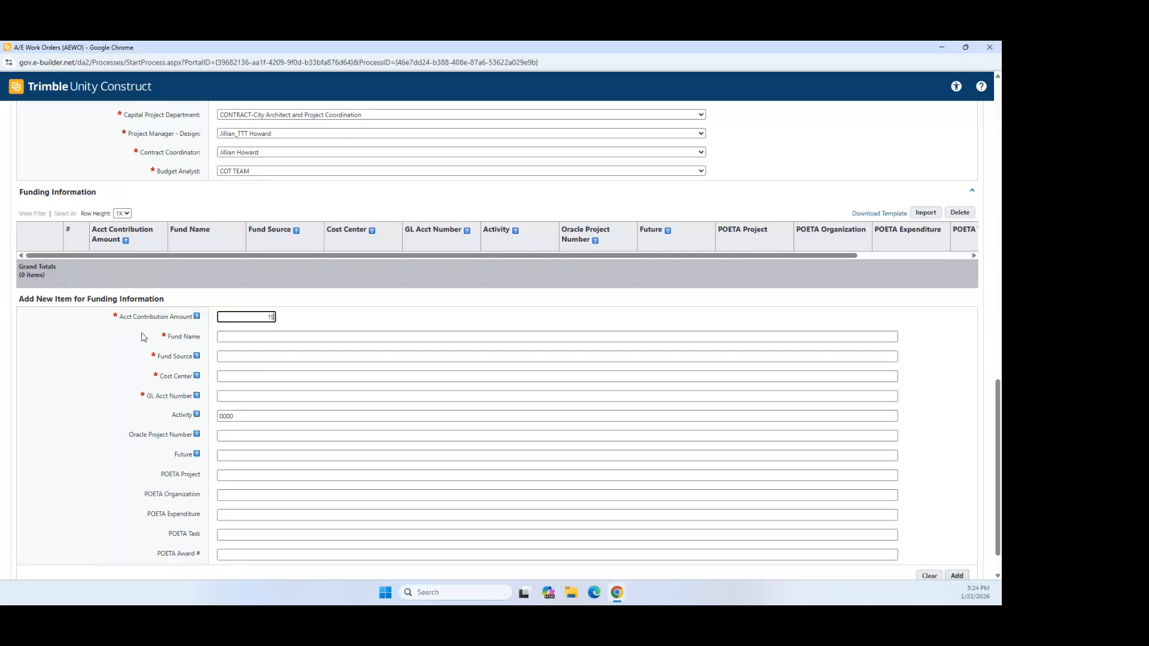
type("195000")
left_click(249, 337)
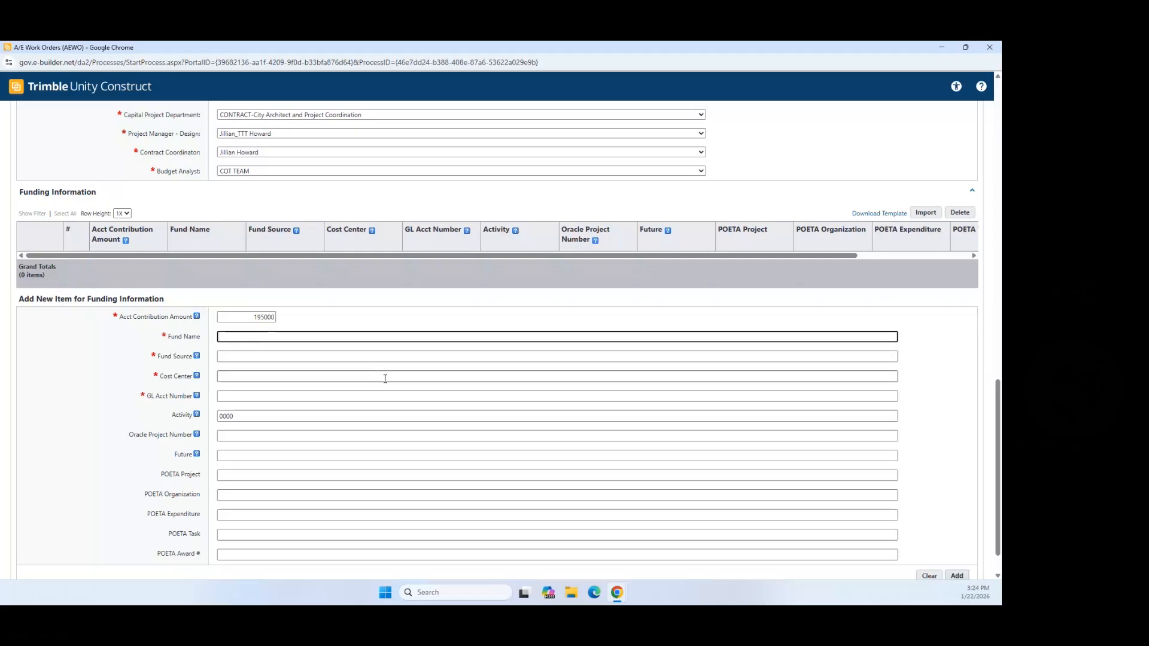
type("CAD T")
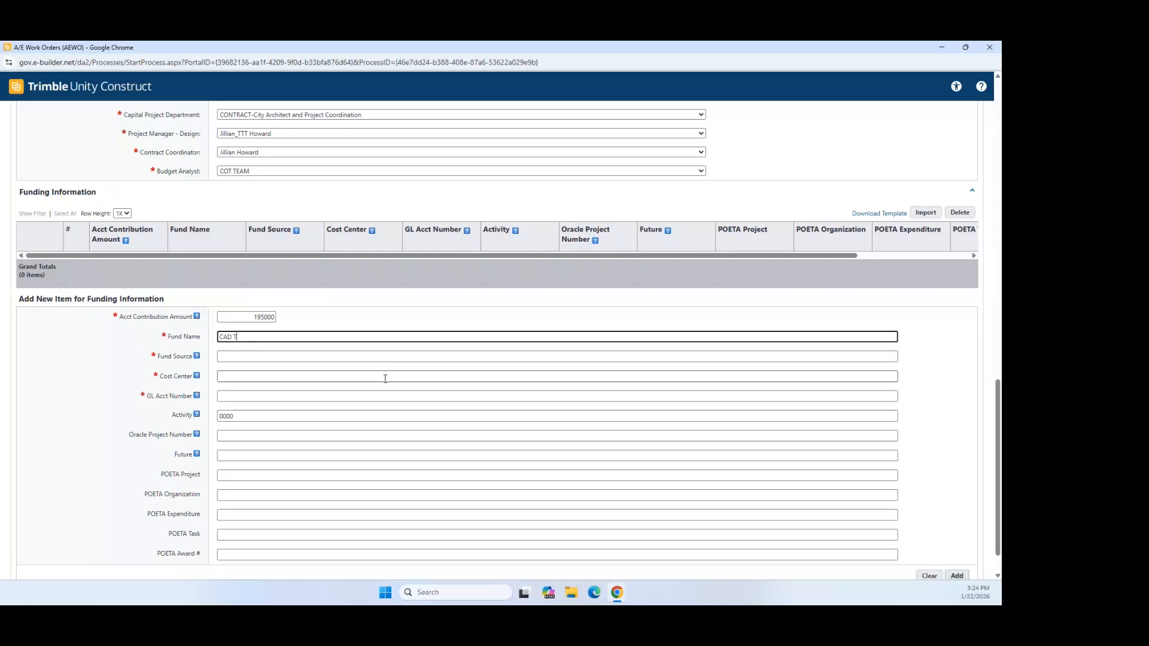
type("est Fund")
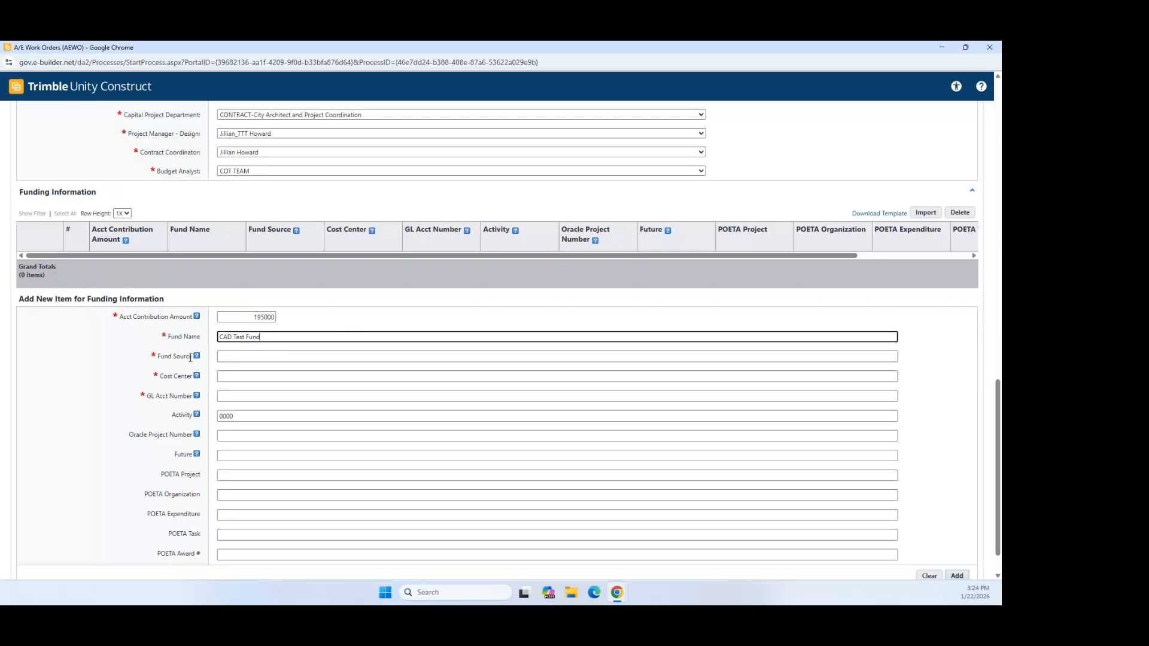
mouse_move(198, 361)
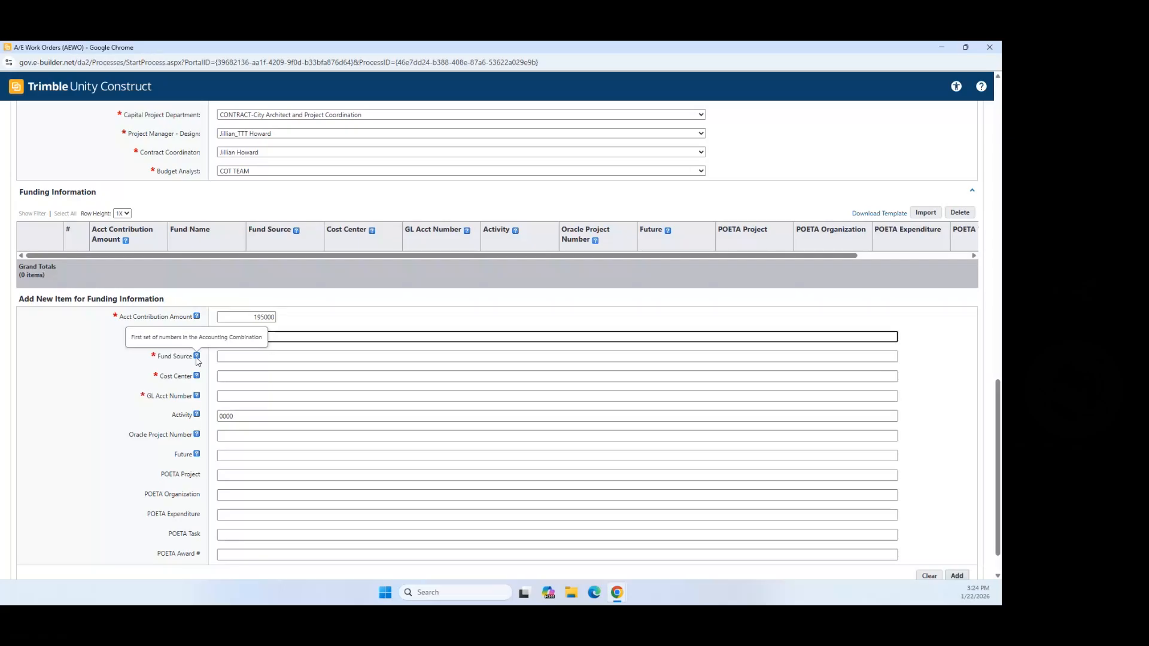
left_click(238, 358)
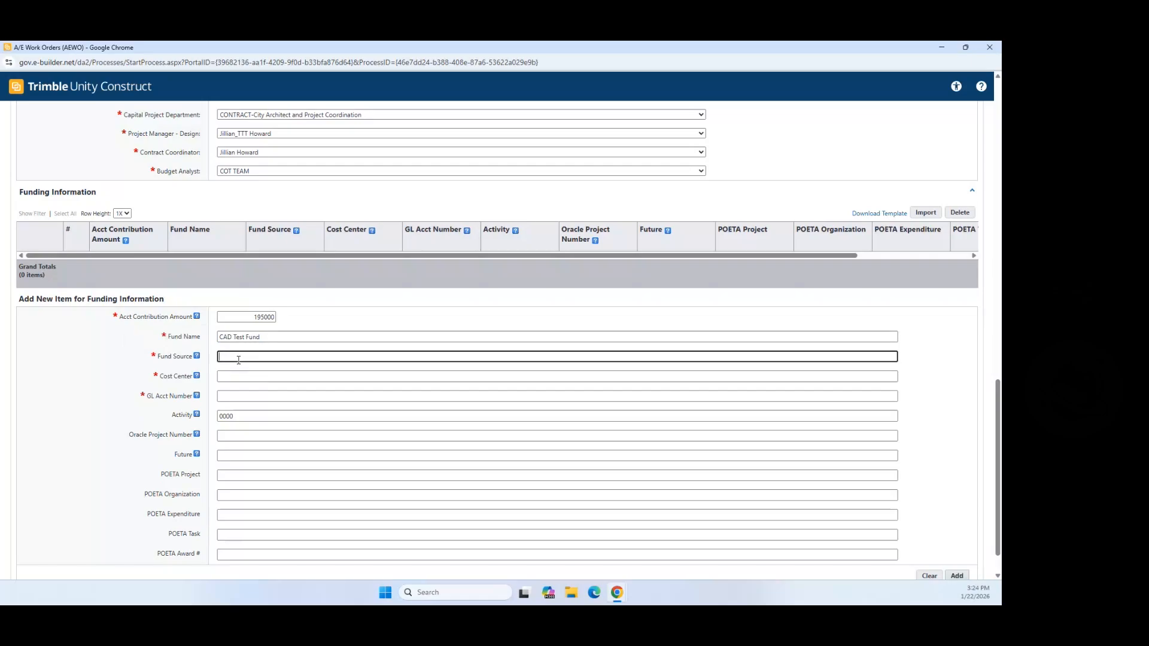
type("95126")
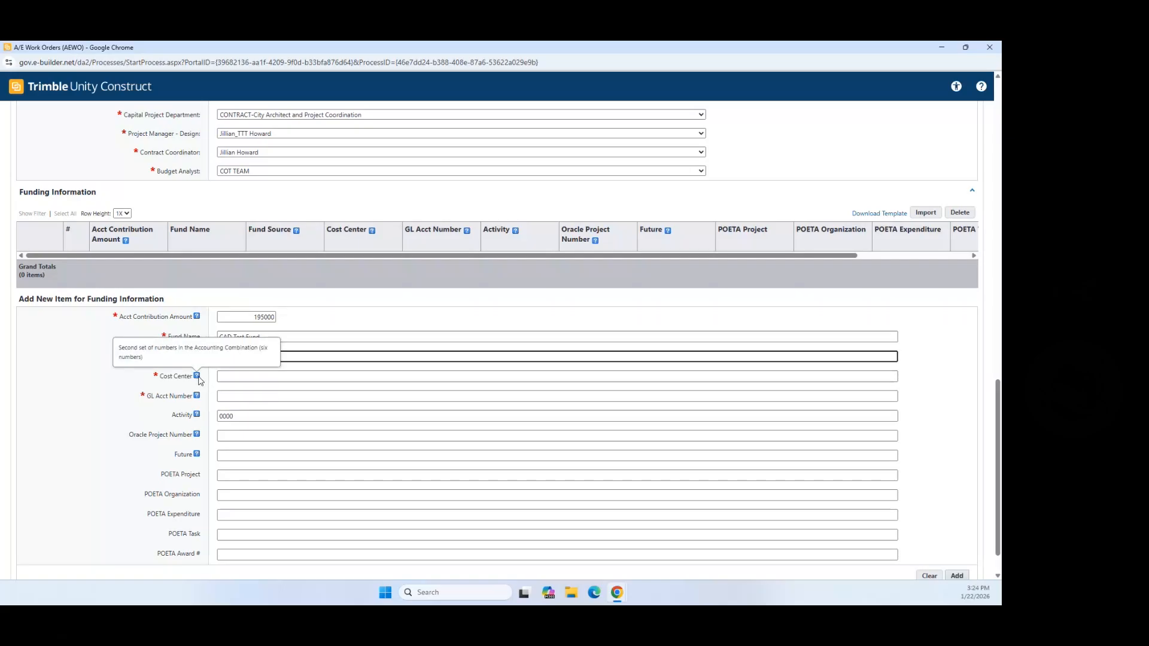
Step: Fill in Cost Center 952483 and GL Acct Number 321976
left_click(221, 376)
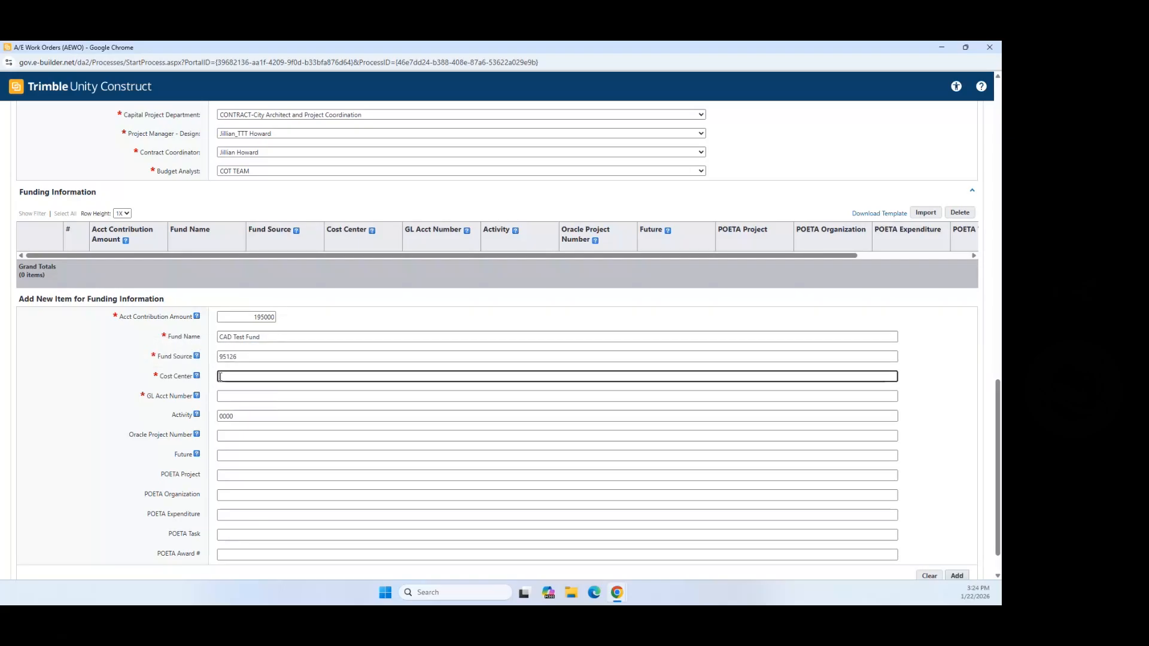
type("152483")
mouse_move(198, 398)
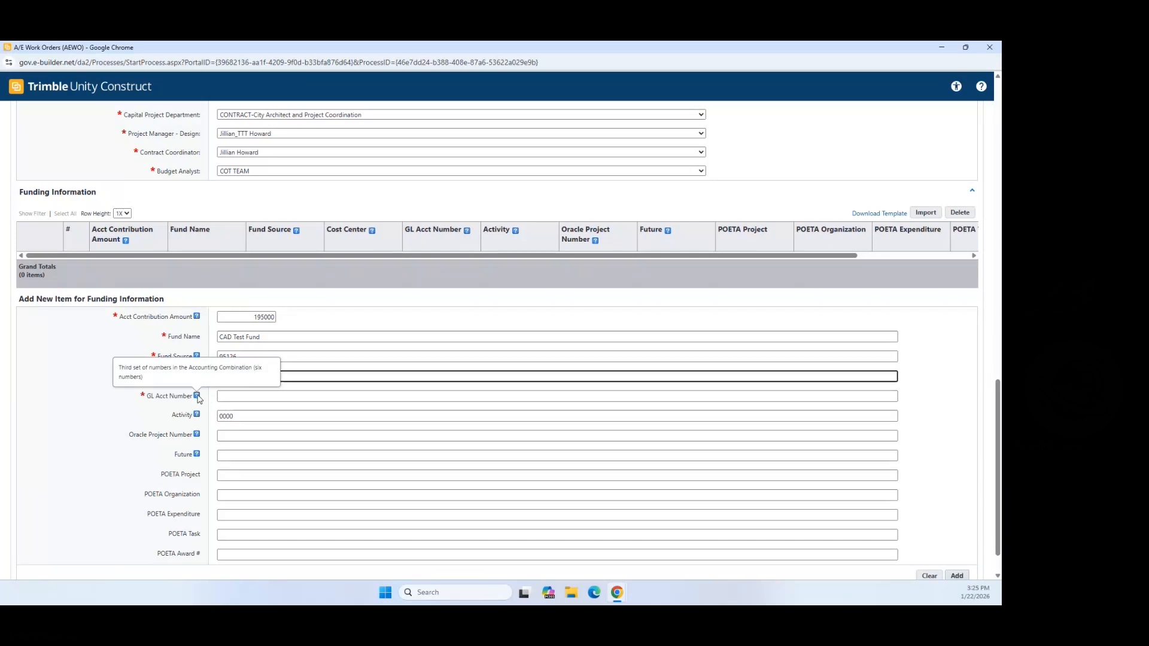
left_click(223, 396)
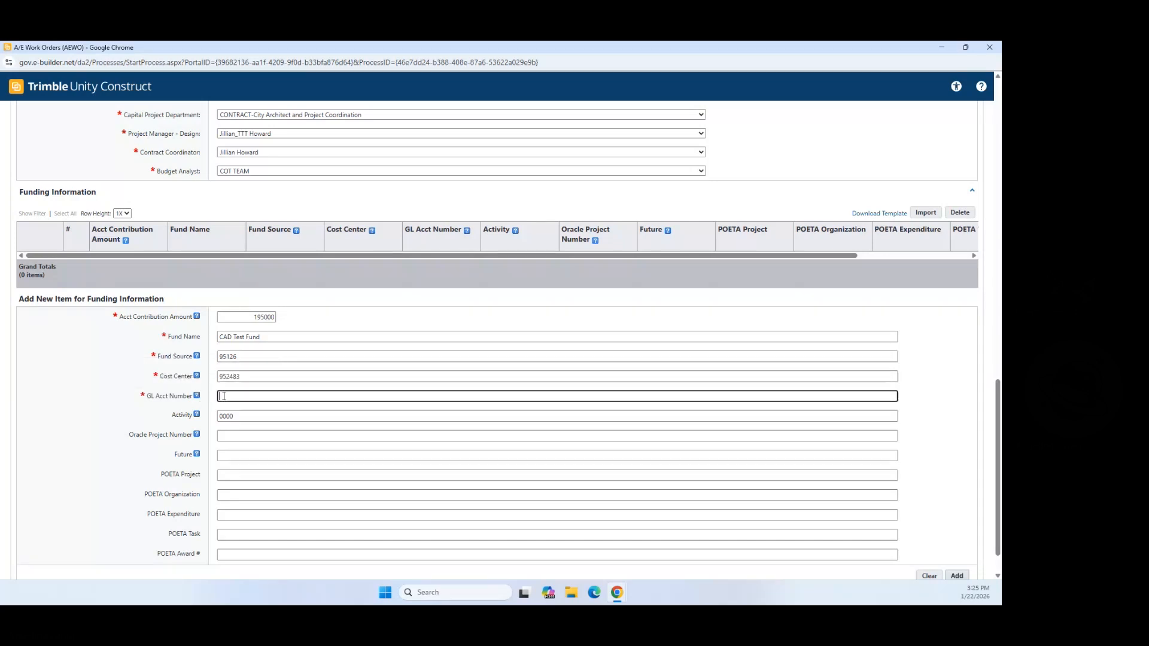
type("311976")
Step: Fill POETA Project 10296, Organization CAD Testing, Expenditure Non-Builder and Task 31
scroll(237, 433, "down", 1)
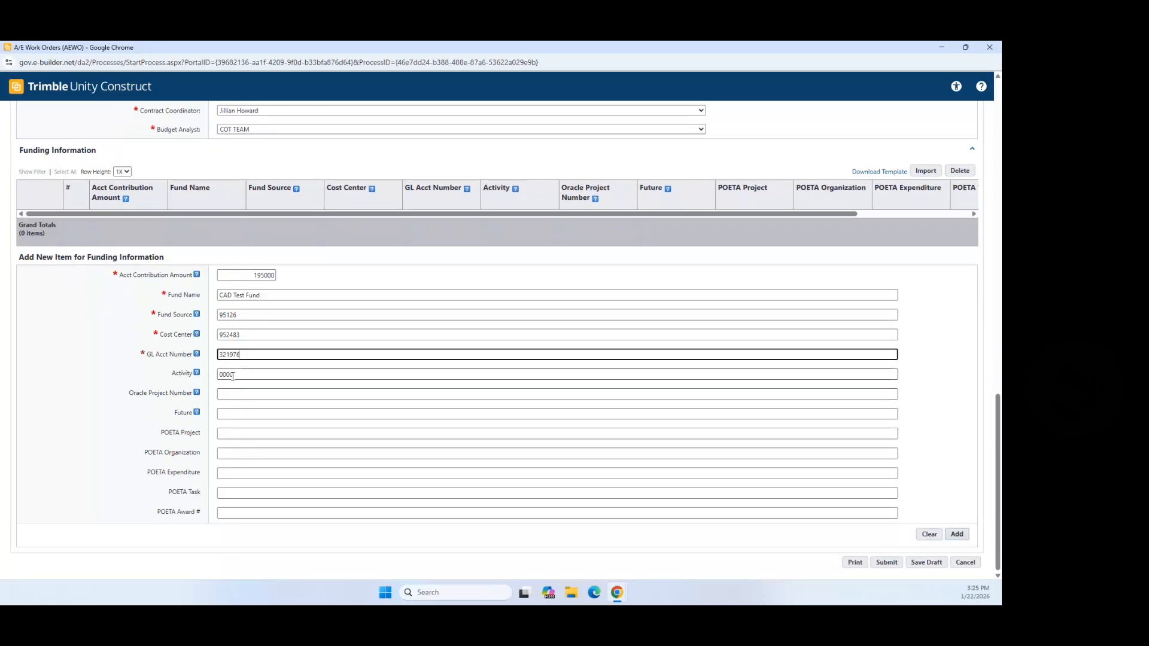
mouse_move(198, 374)
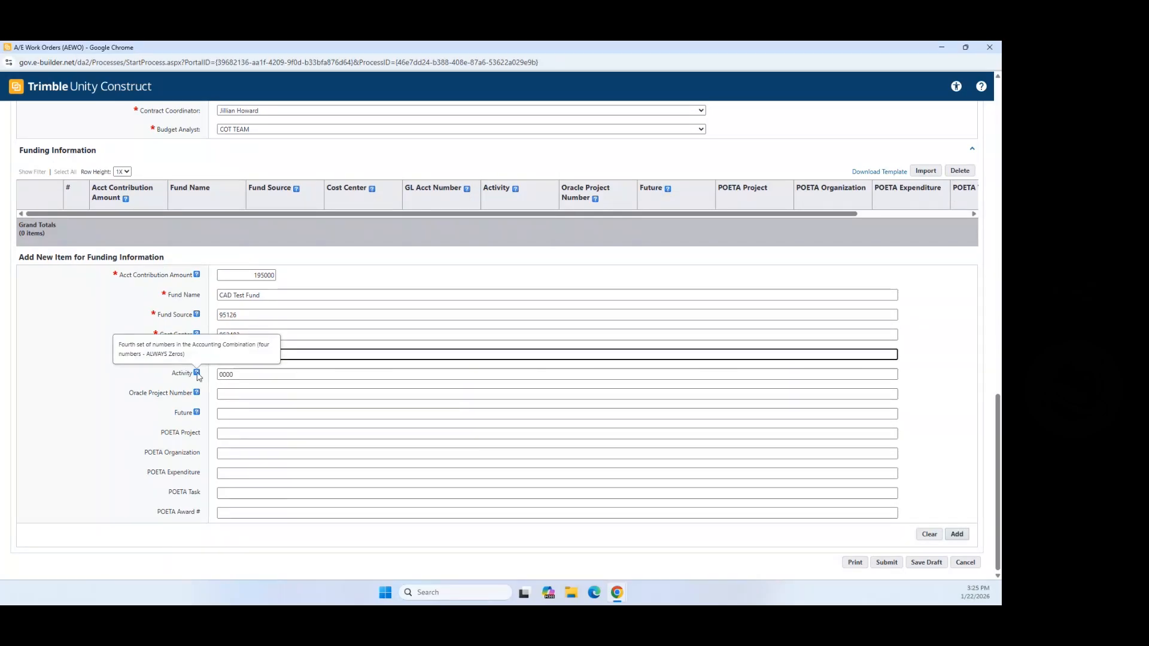
mouse_move(198, 395)
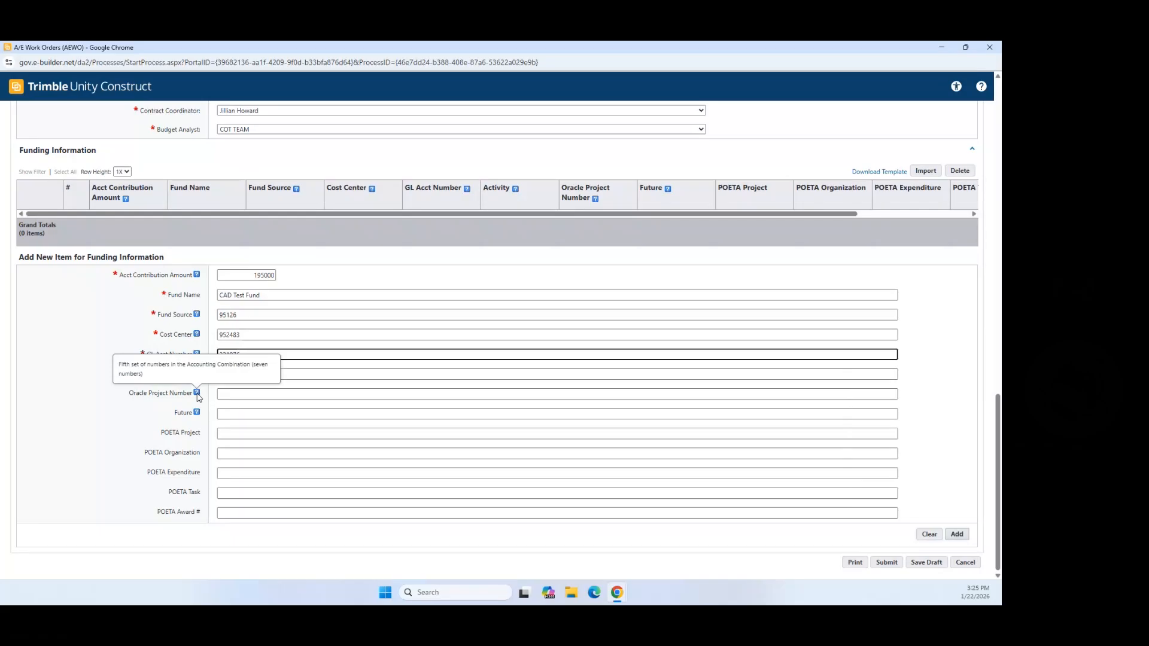
mouse_move(198, 416)
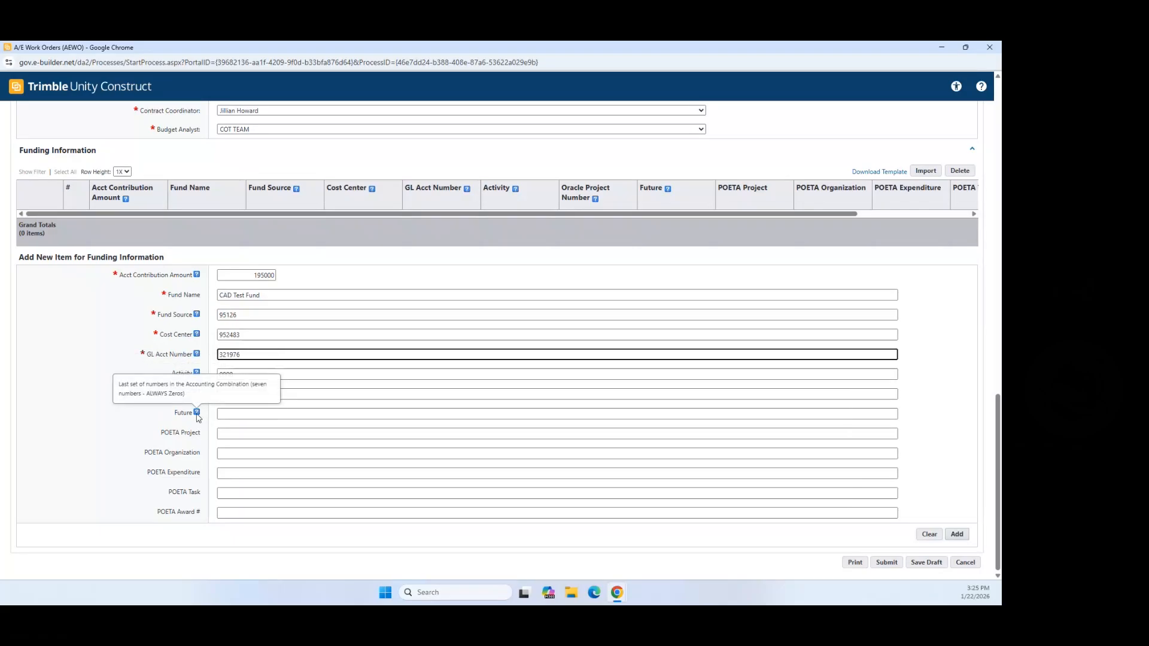
left_click(227, 434)
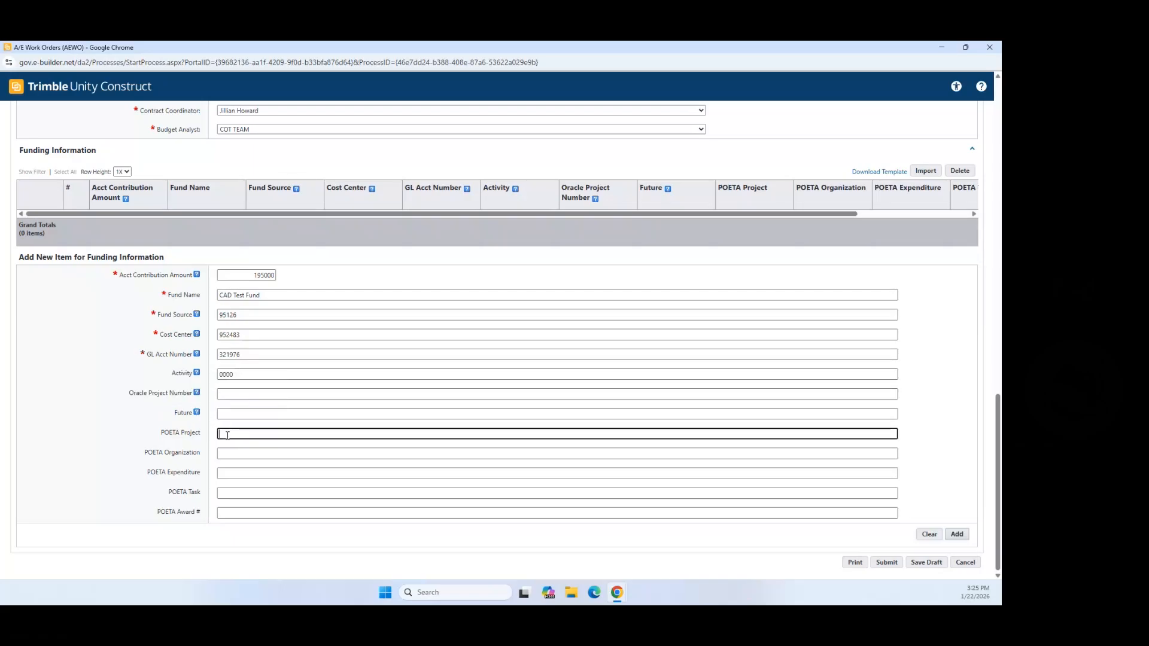
type("10296")
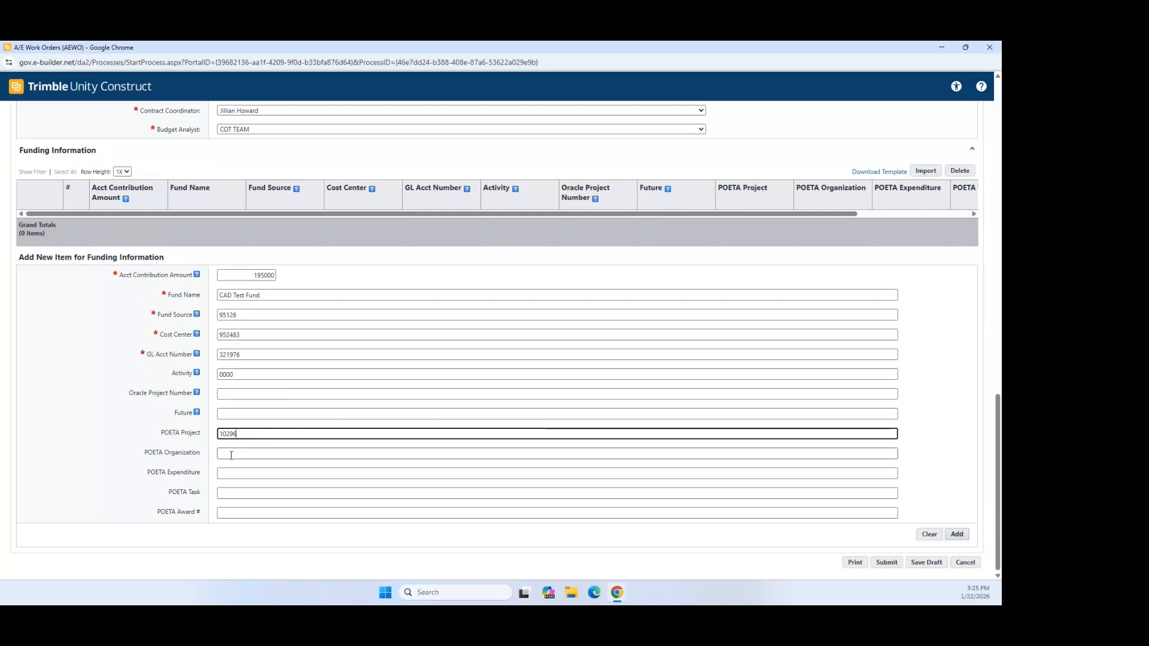
left_click(231, 454)
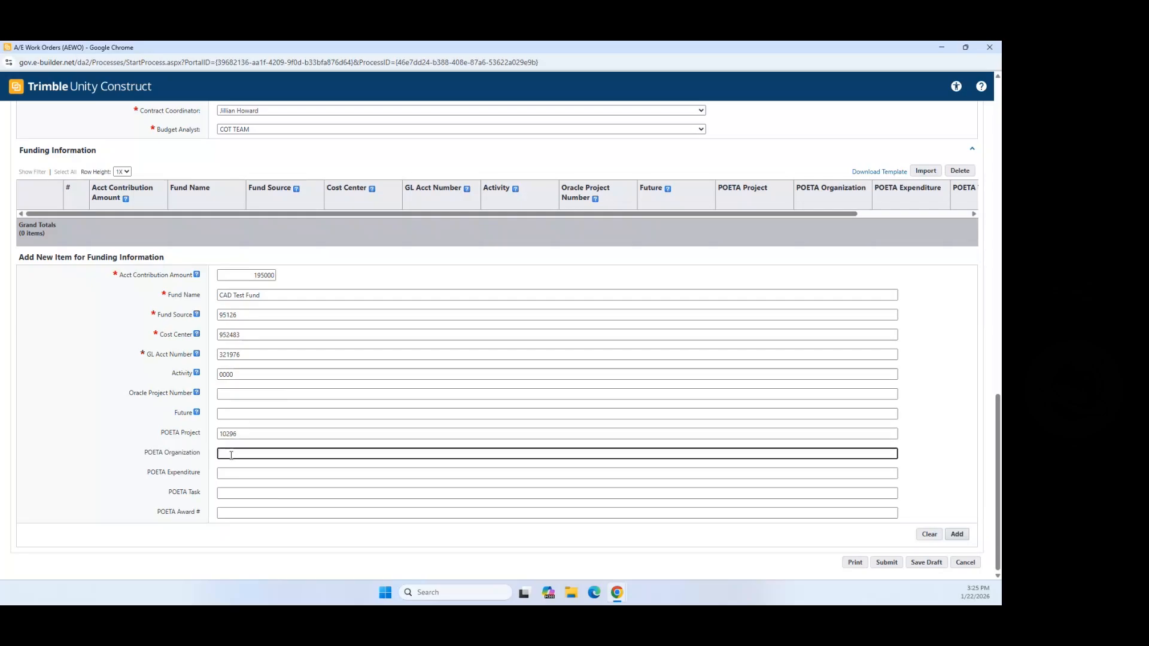
type("CAD Testing")
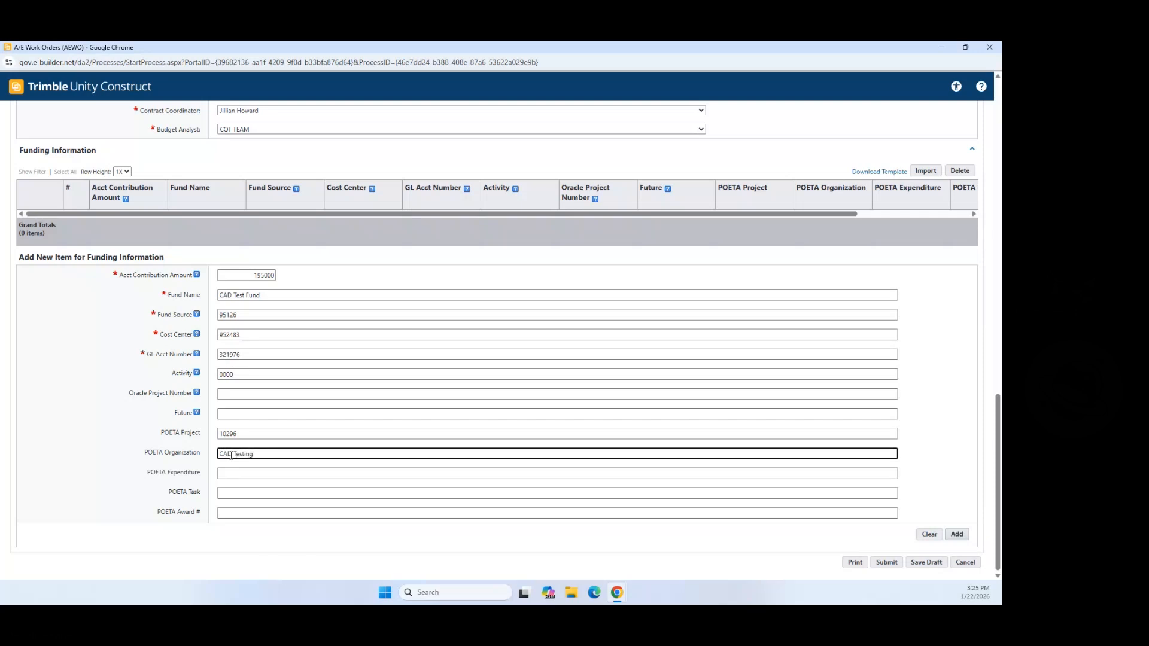
left_click(235, 474)
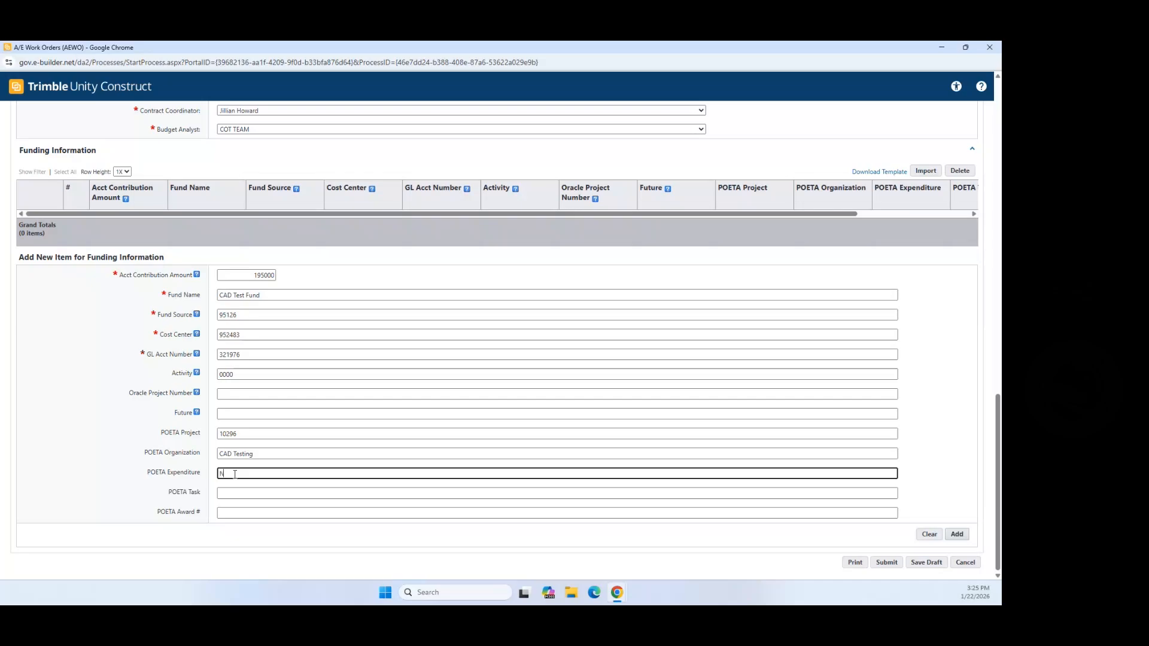
type("on-Builder")
left_click(248, 494)
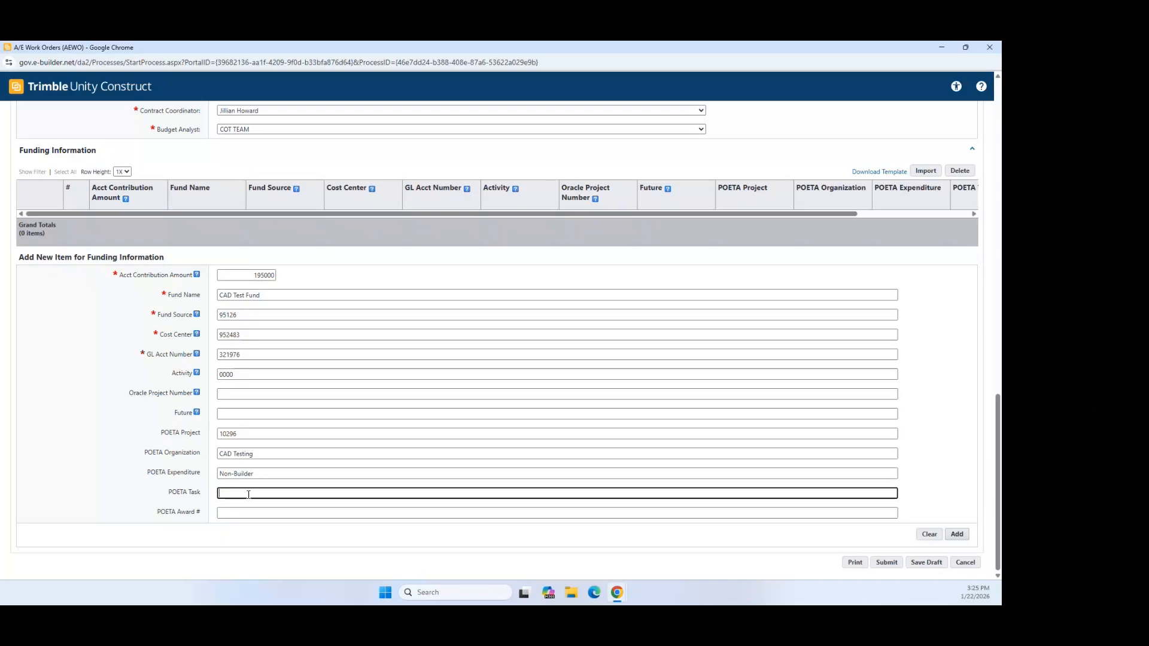
type("31")
Step: Copy the GL Acct Number 321976 into the POETA Award # field
left_click(237, 512)
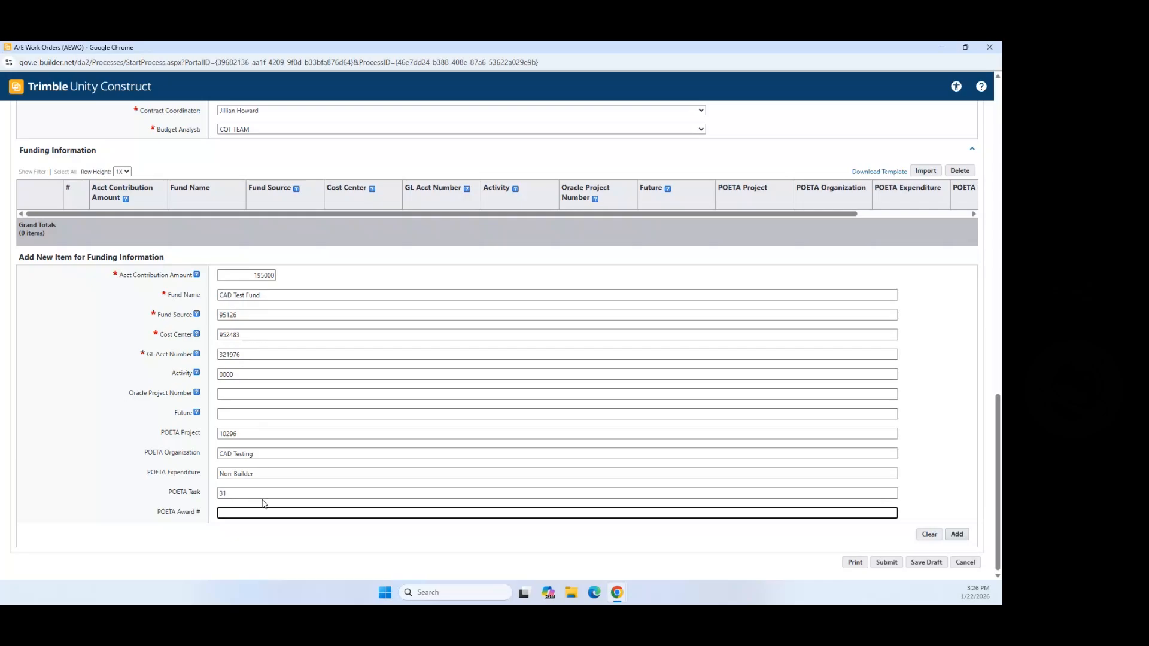
left_click(174, 355)
key("ctrl+c")
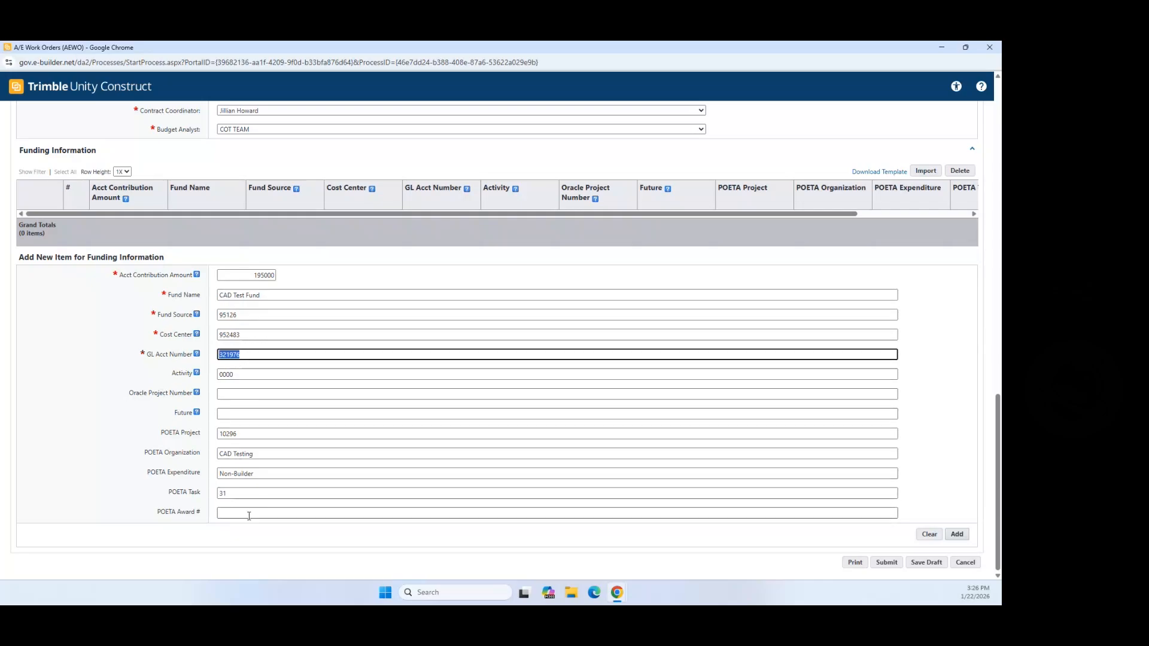
left_click(228, 513)
key("ctrl+v")
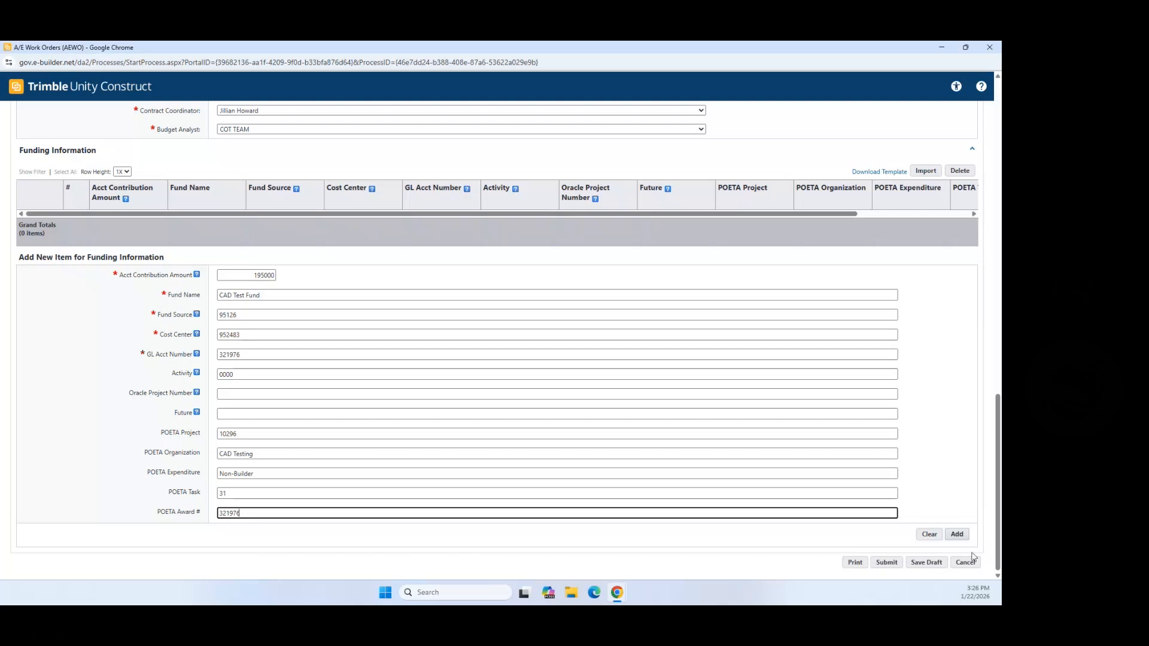
Step: Add the CAD Test Fund line of 195,000.00 to the grid and save the work order as a draft
left_click(957, 534)
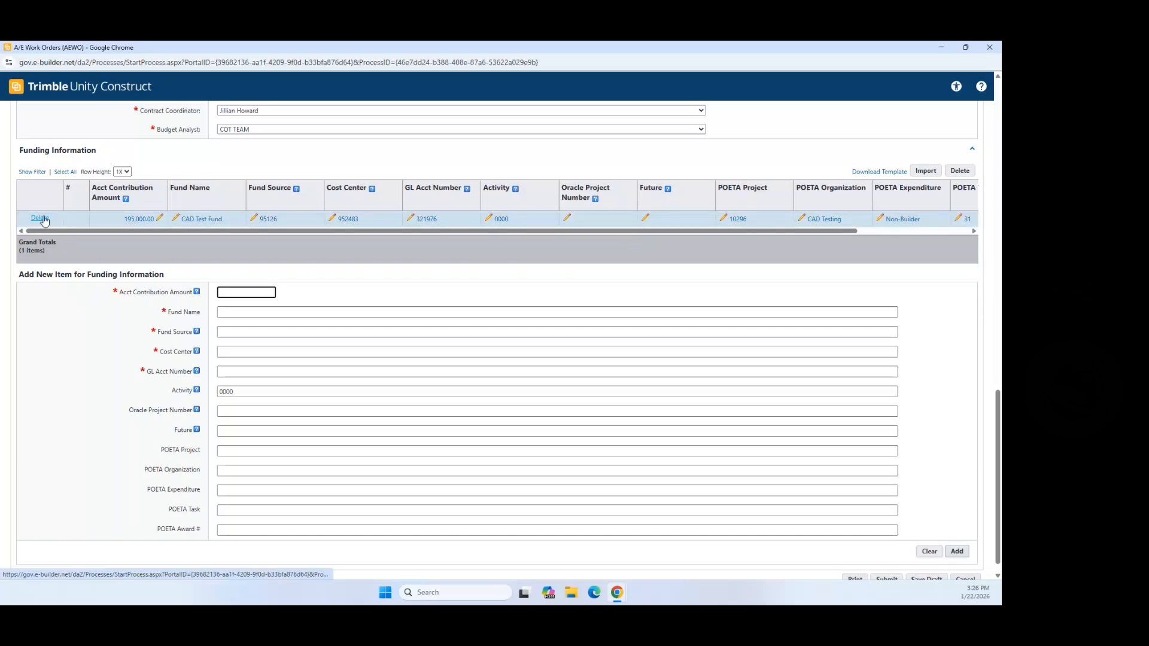
scroll(928, 462, "down", 1)
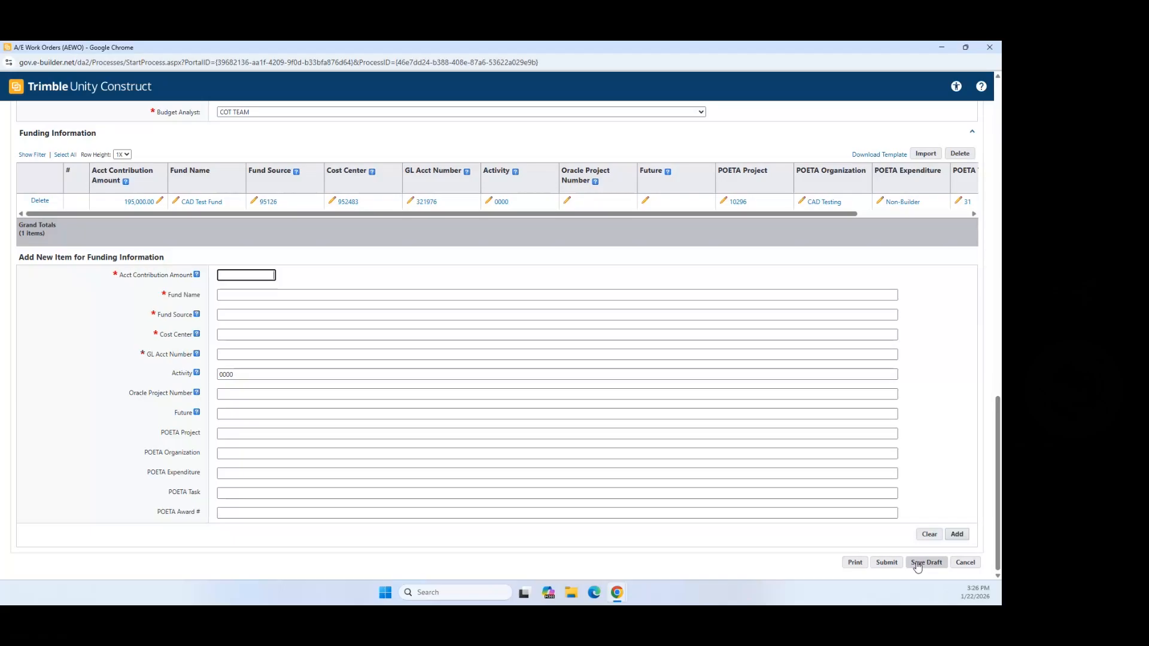
left_click(888, 563)
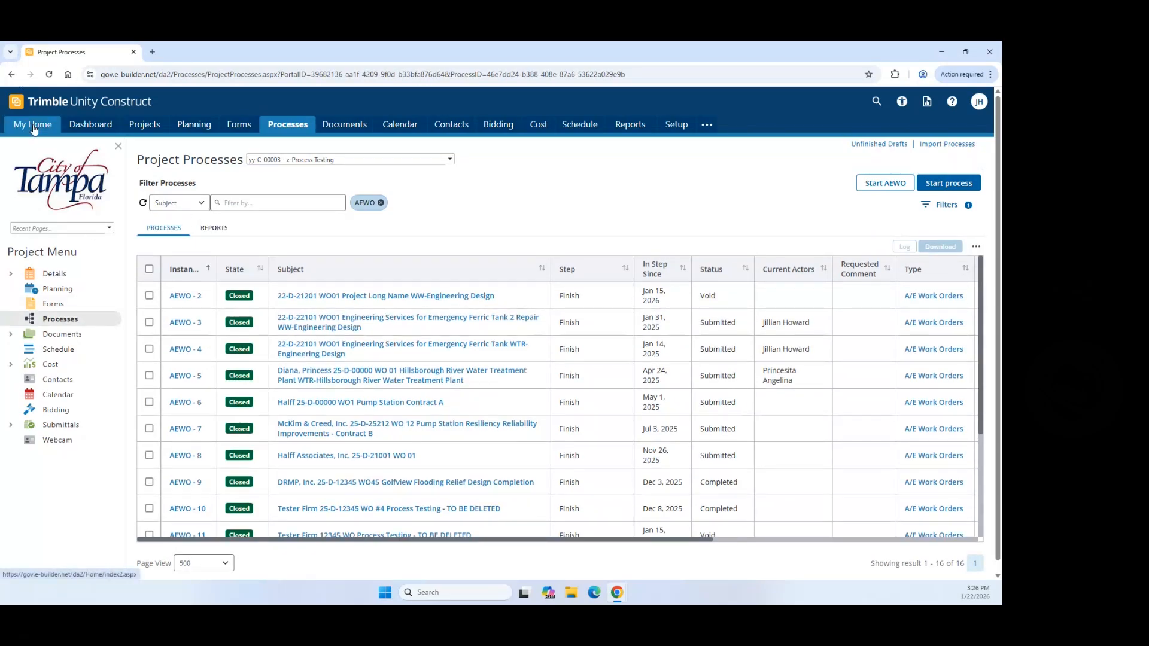
Step: Go to My Home, reload it, and look through the My Processes list with their steps and ages
left_click(34, 127)
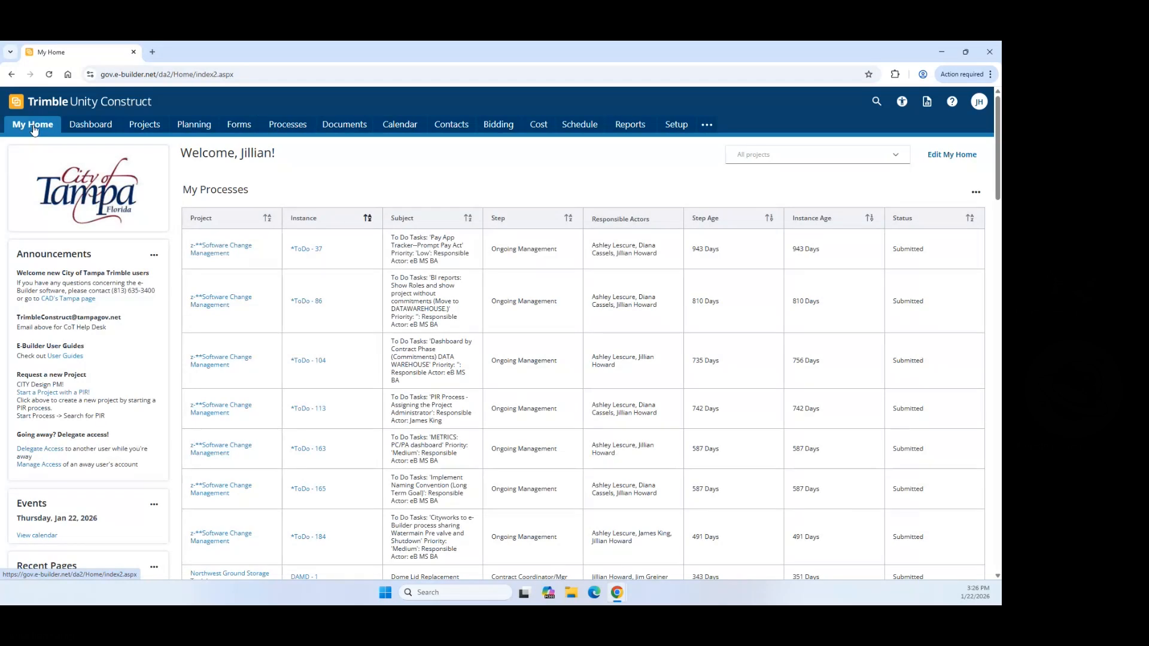
scroll(339, 259, "down", 1)
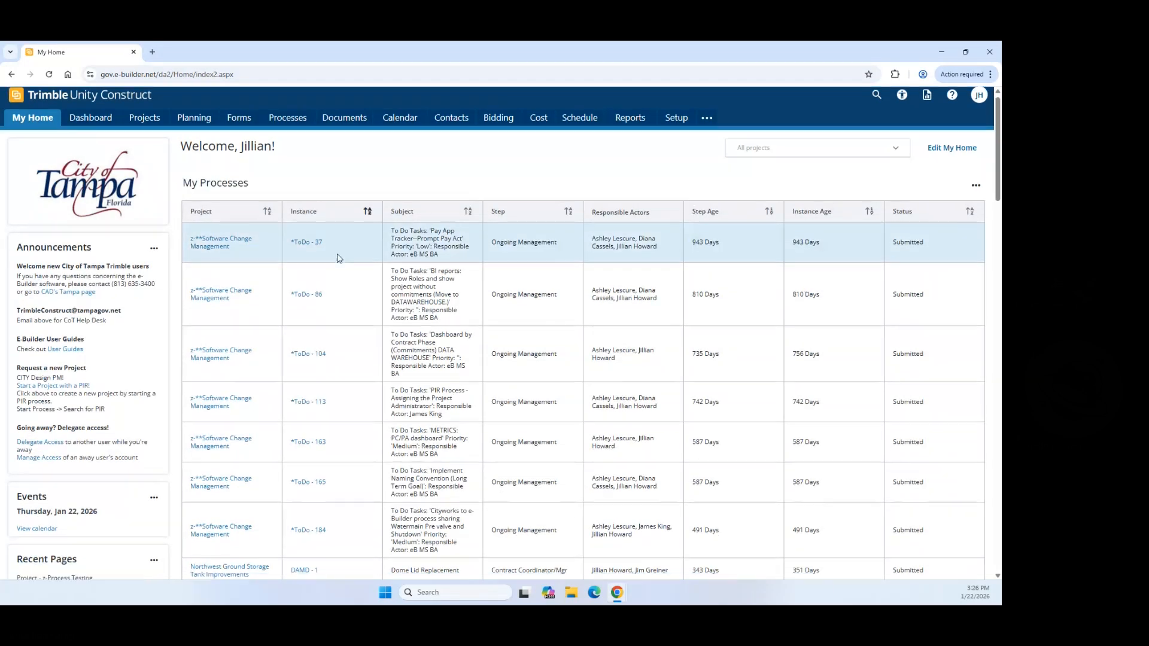
scroll(304, 281, "down", 5)
scroll(223, 170, "up", 4)
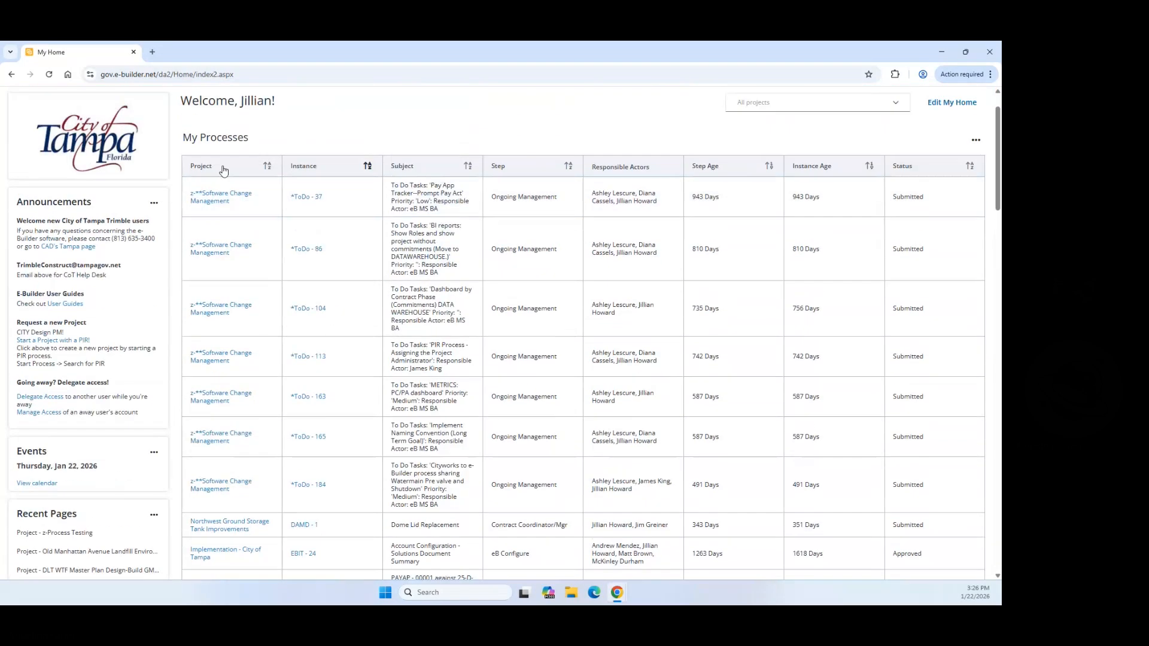
left_click_drag(184, 138, 256, 146)
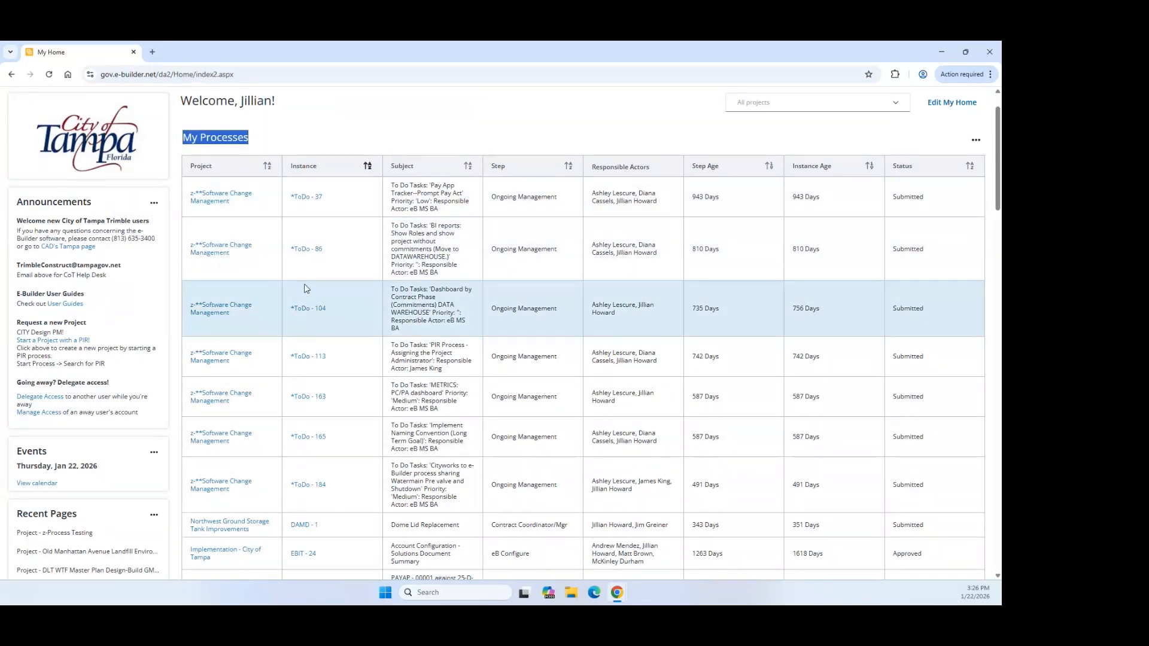
scroll(304, 284, "down", 6)
scroll(345, 317, "down", 2)
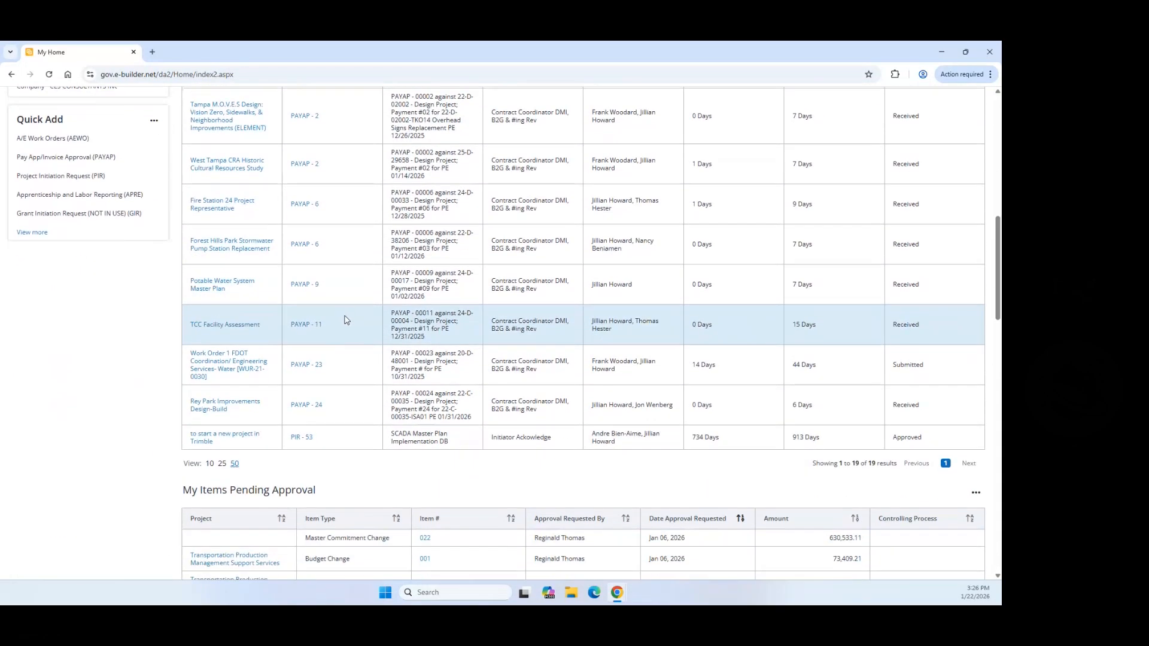
scroll(333, 431, "up", 2)
scroll(333, 432, "up", 3)
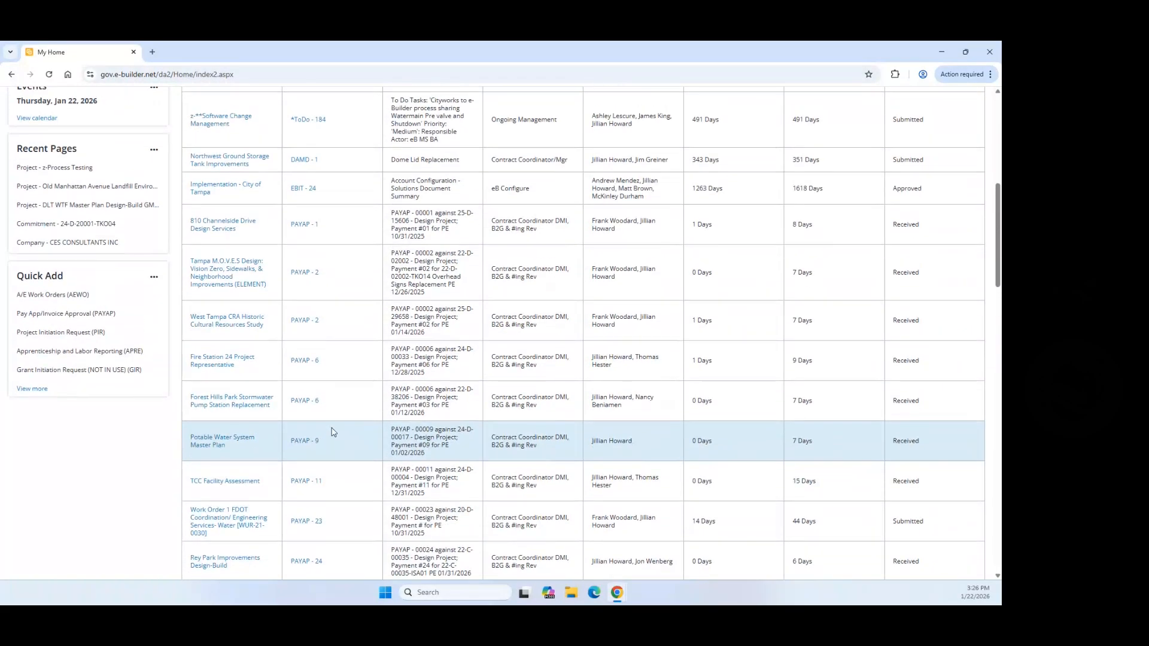
scroll(333, 432, "up", 5)
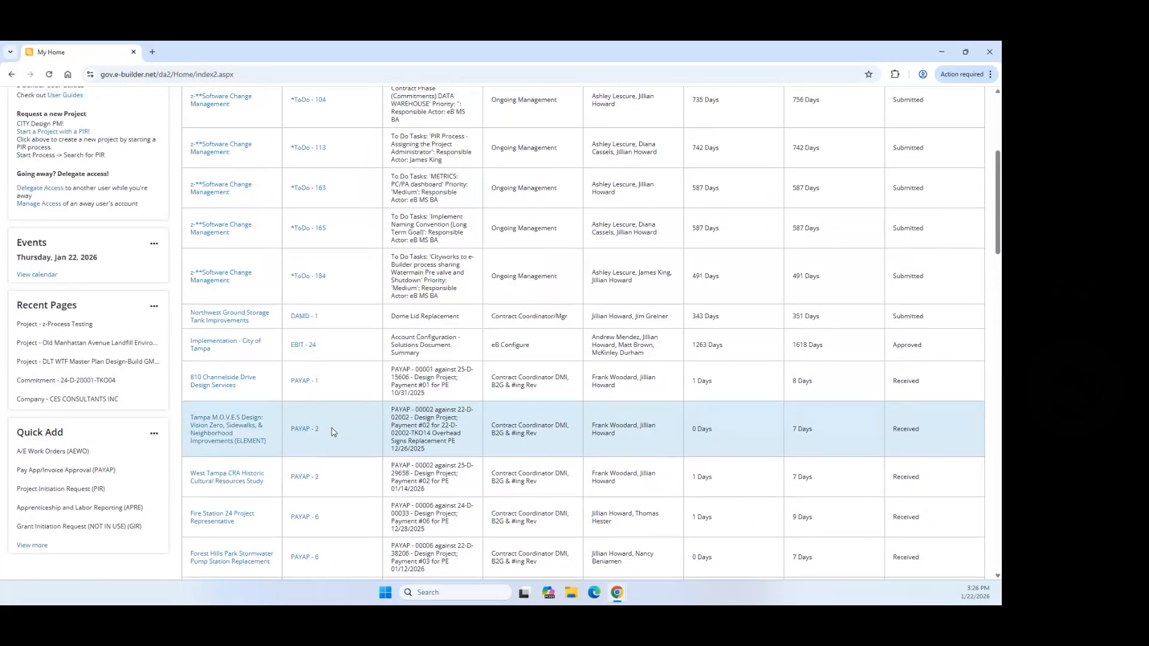
scroll(333, 432, "down", 5)
scroll(333, 432, "down", 4)
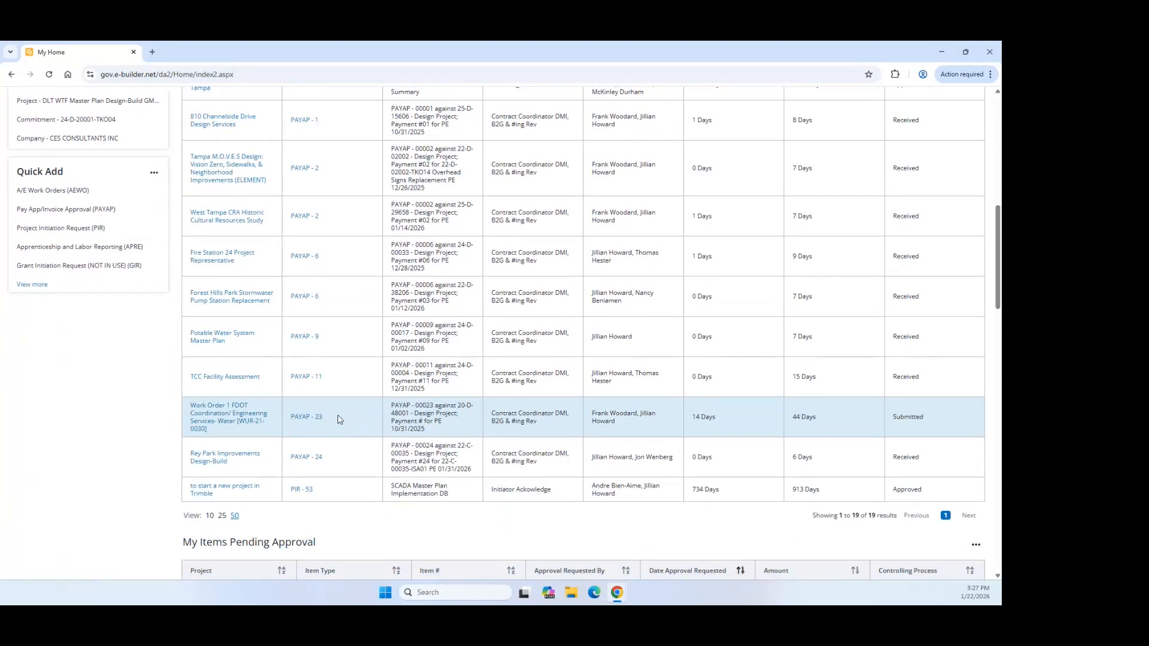
key("F5")
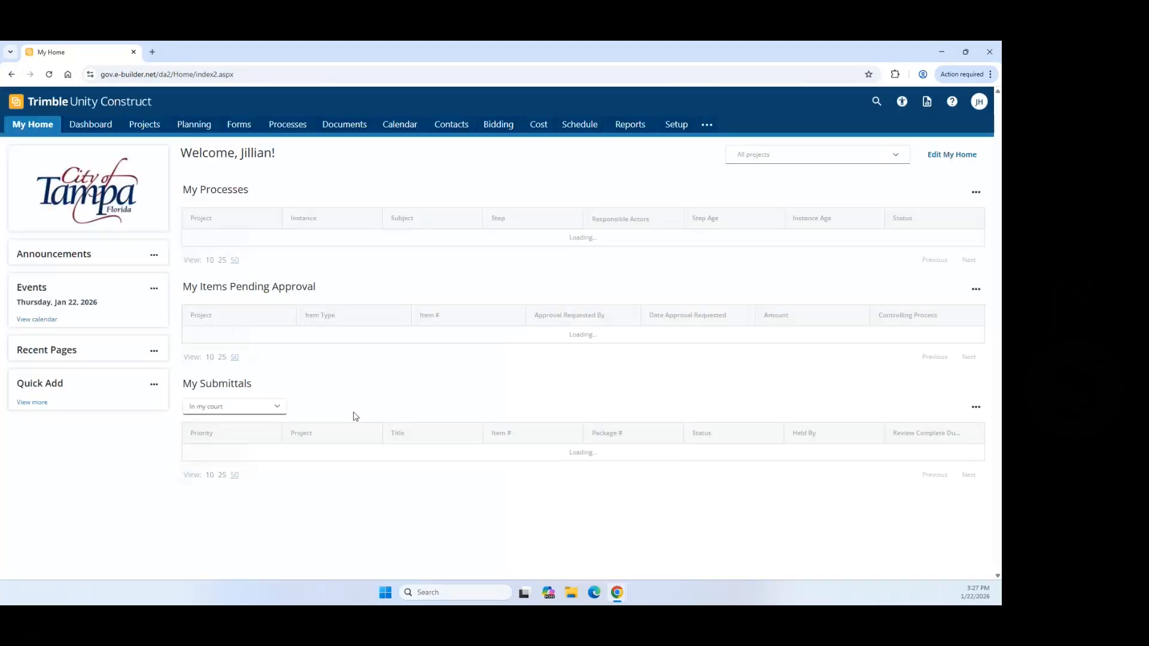
scroll(352, 347, "down", 4)
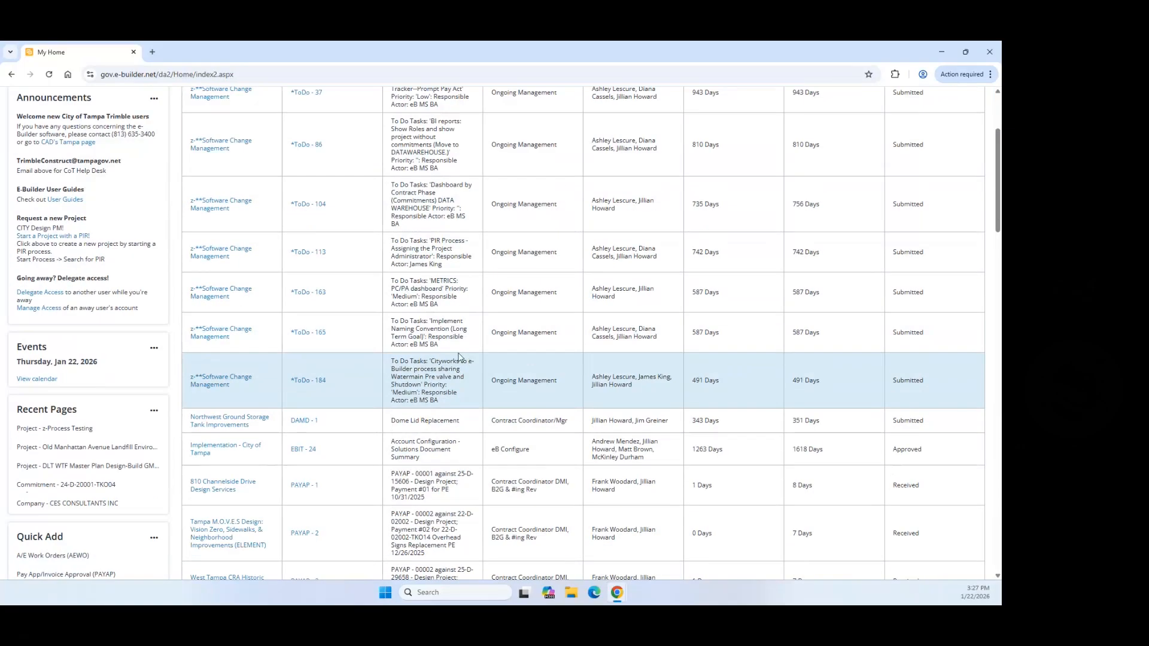
scroll(353, 346, "down", 5)
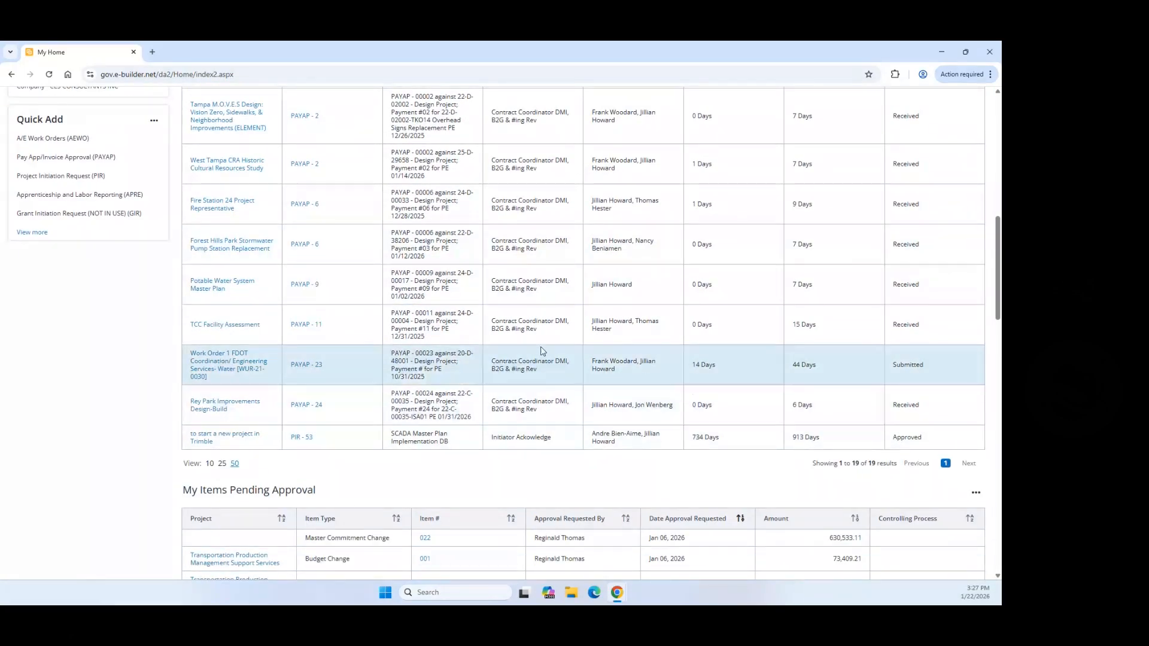
scroll(486, 363, "up", 12)
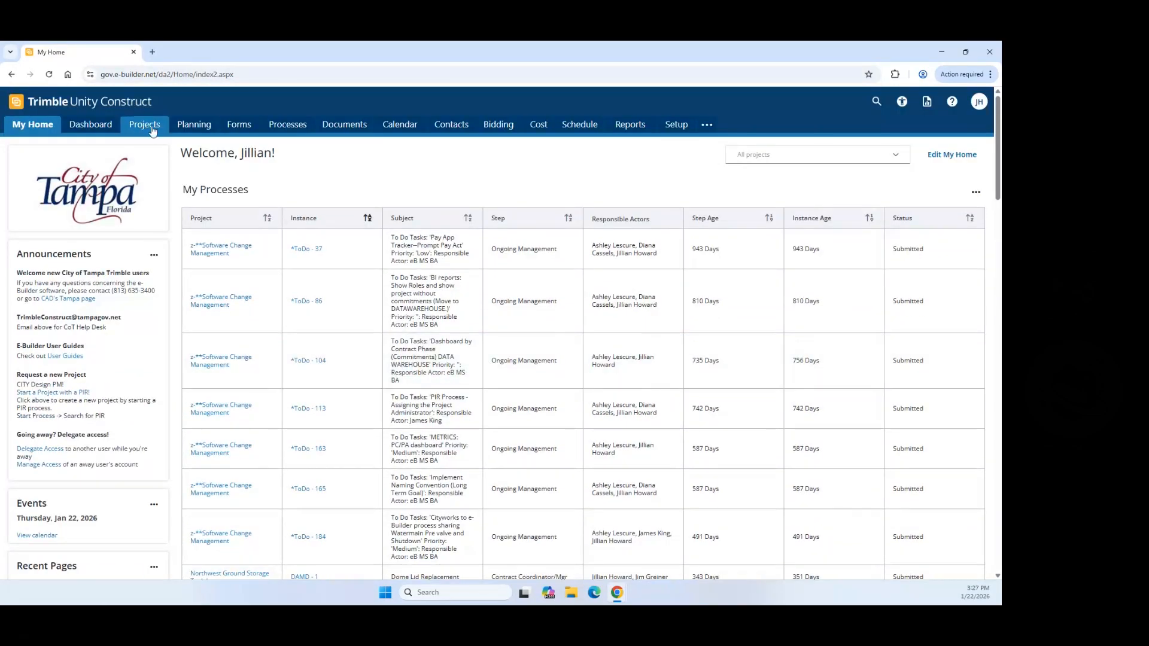
Step: Search the Projects list for 'Process' and open the z-Process Testing project
left_click(145, 125)
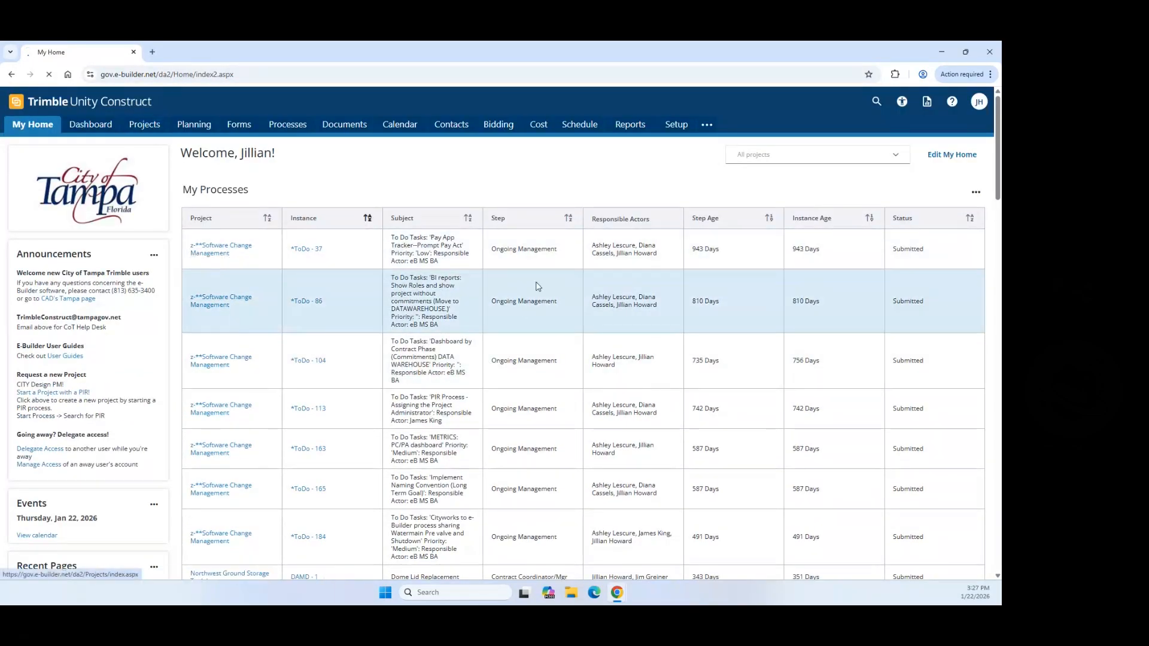
left_click(810, 181)
type("p")
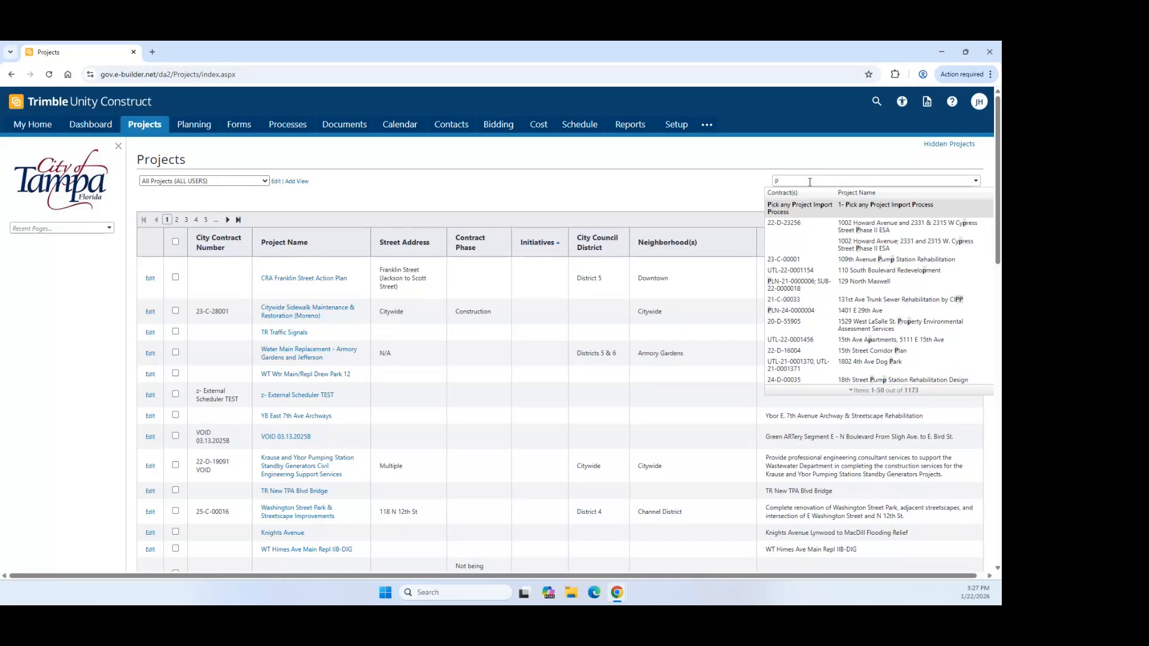
type("ro")
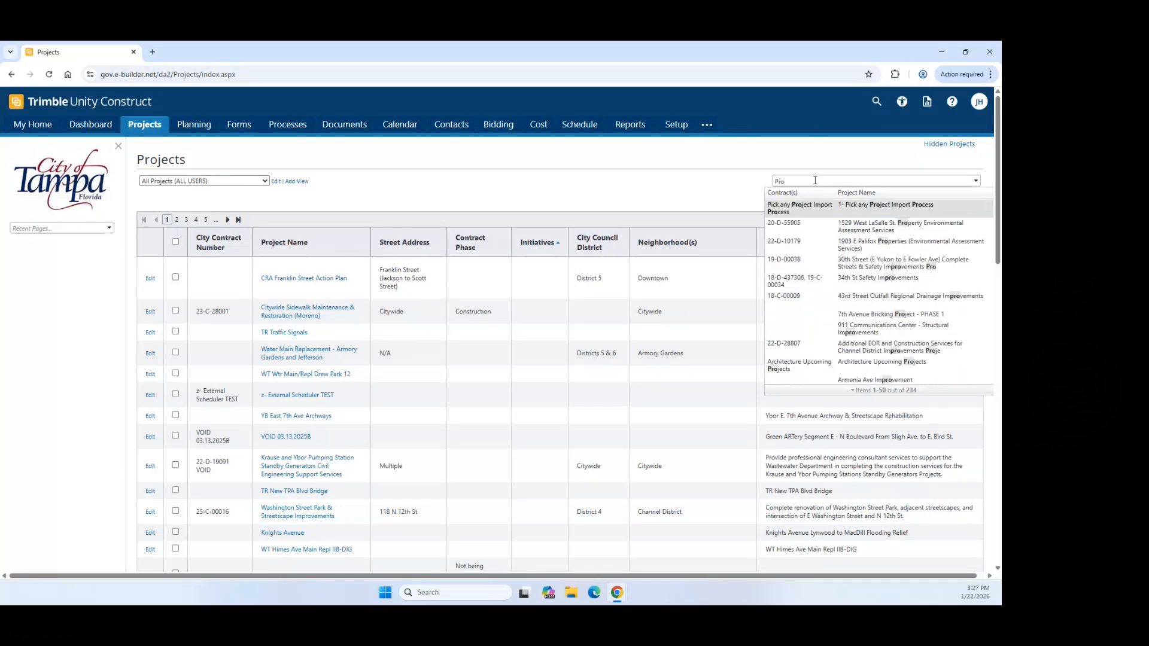
scroll(859, 266, "down", 3)
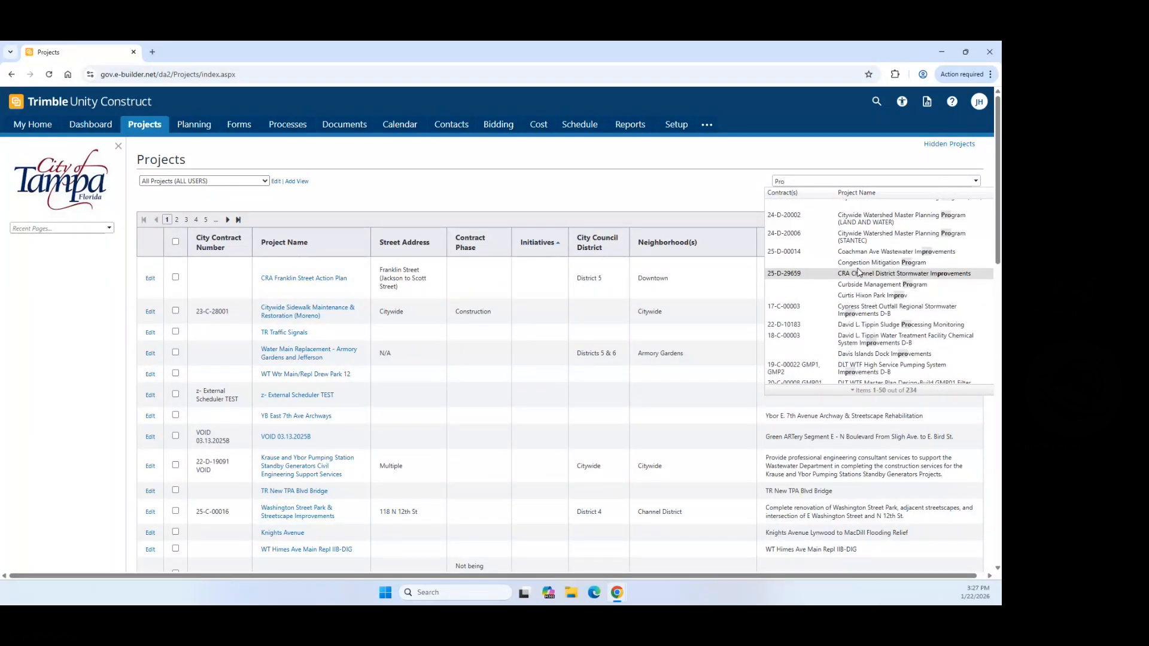
type("cess")
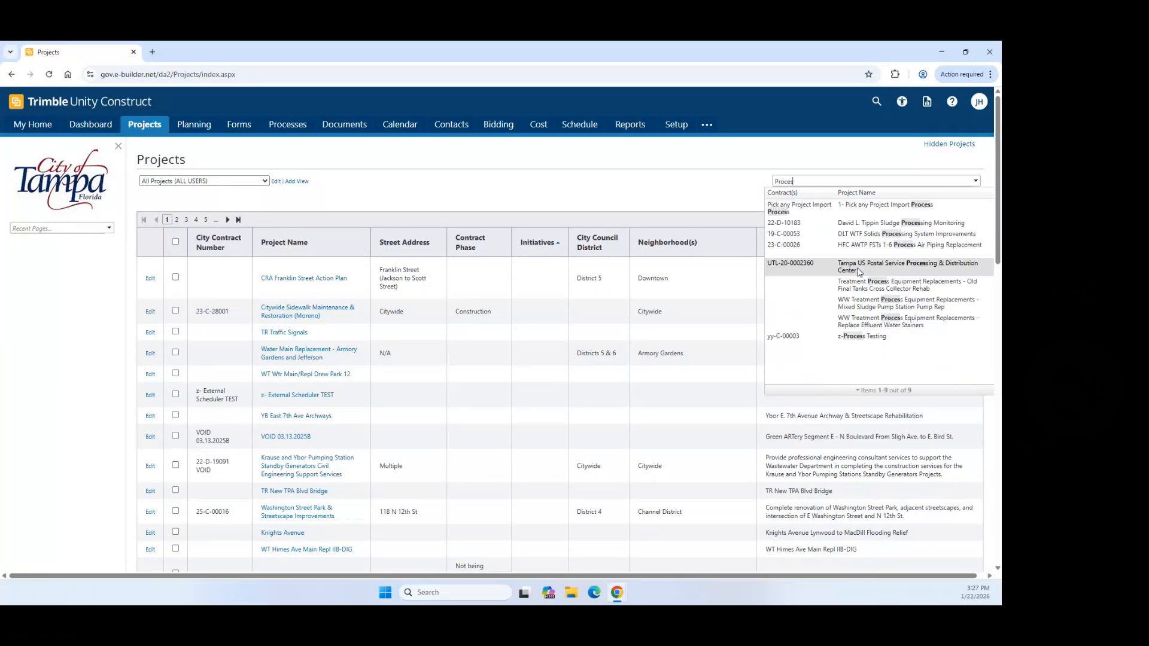
left_click(852, 338)
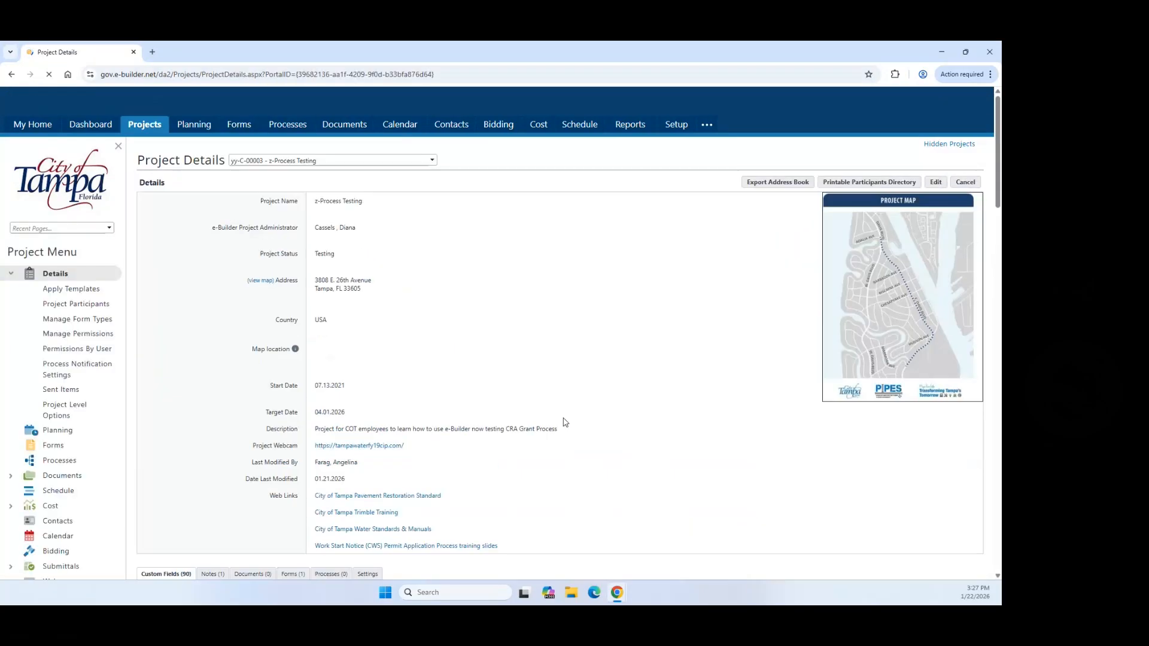
Step: List z-Process Testing's processes and scroll down to AEWO-17 at Account Setup
left_click(65, 466)
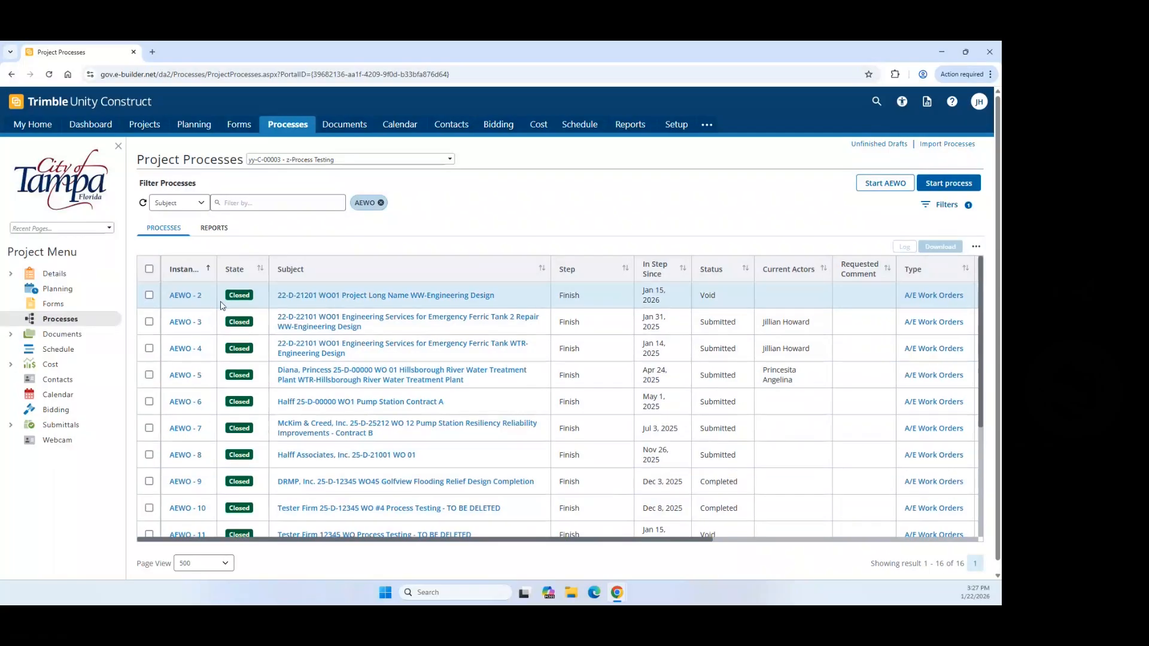
scroll(221, 305, "down", 1)
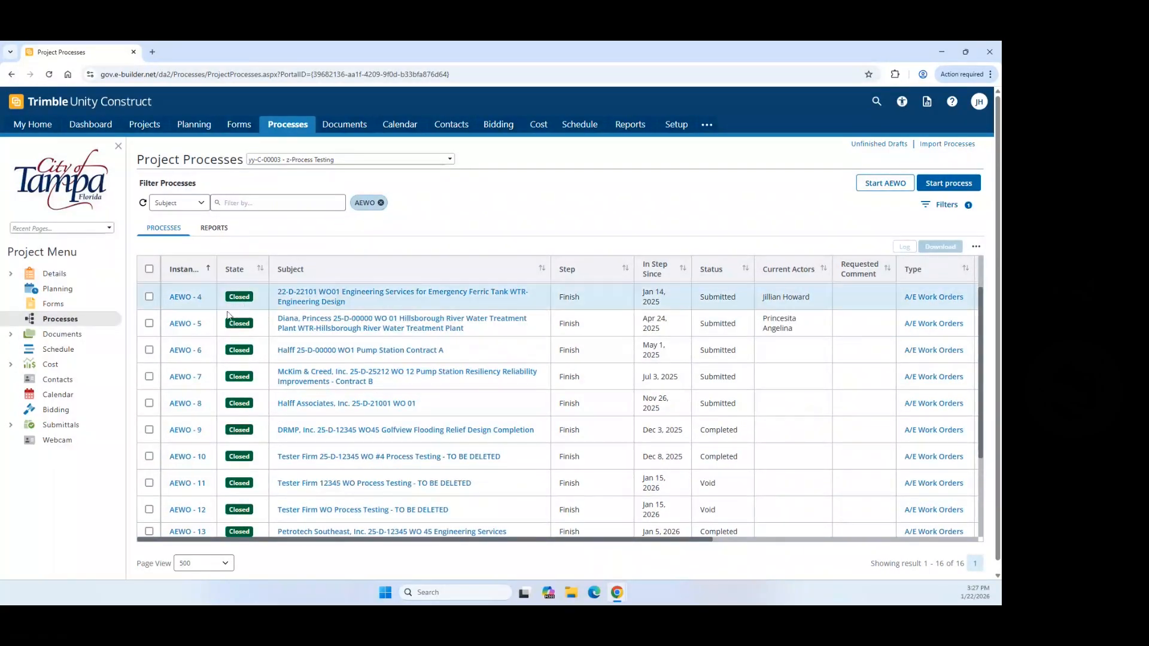
scroll(228, 316, "down", 4)
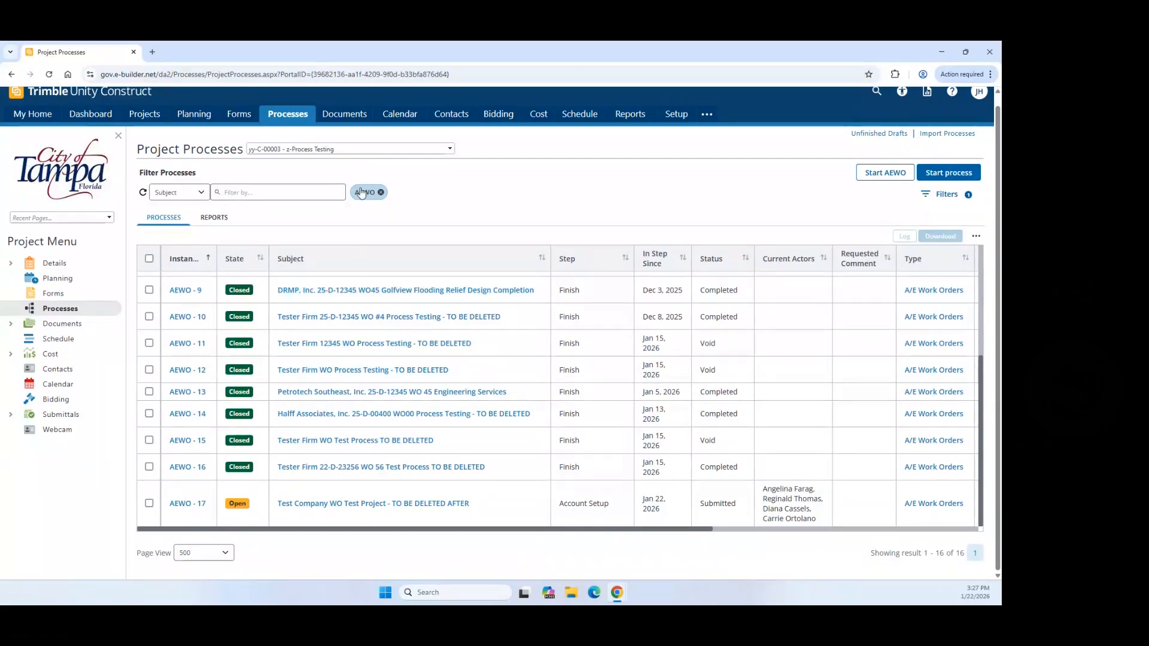
left_click(954, 195)
left_click(944, 180)
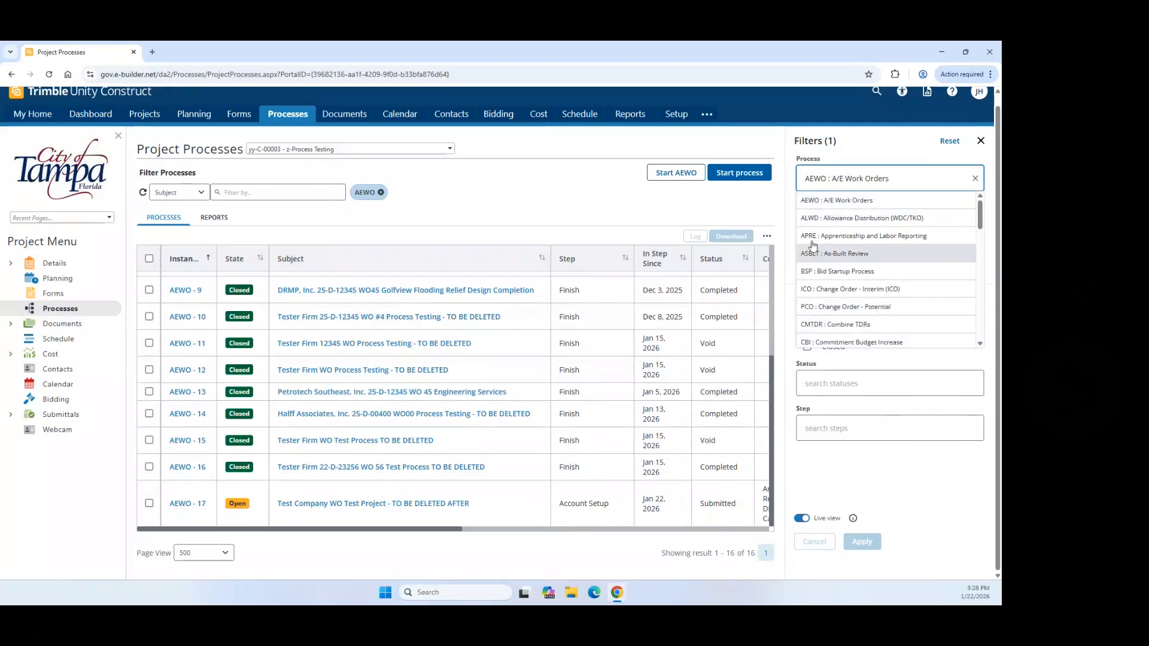
left_click(975, 180)
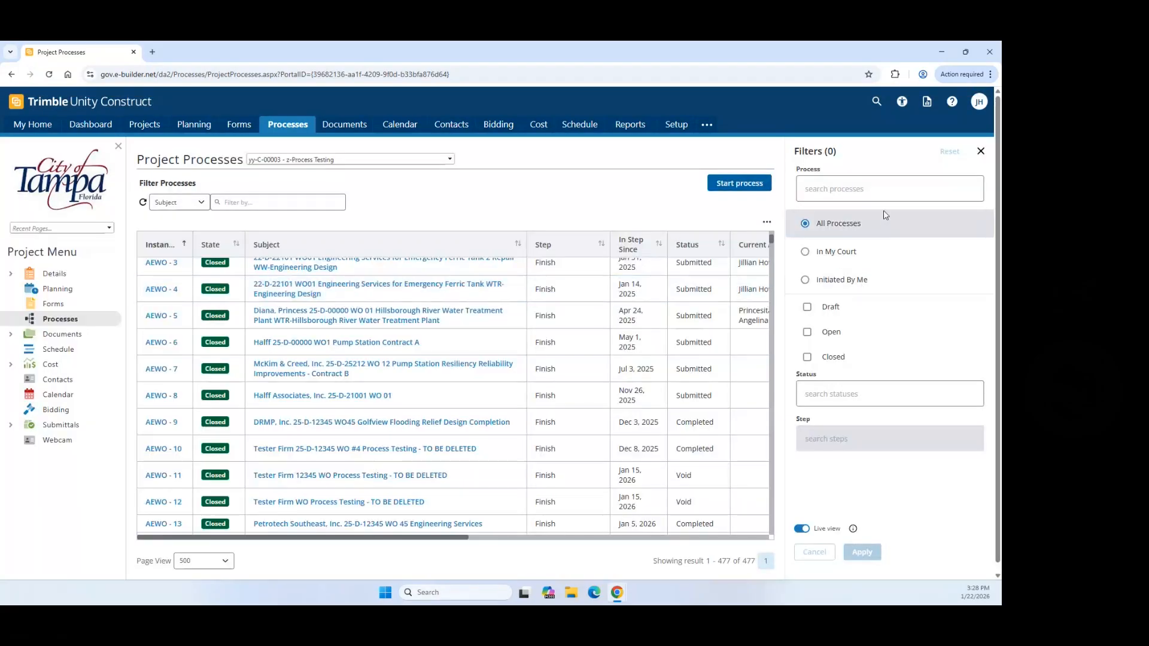
left_click(883, 188)
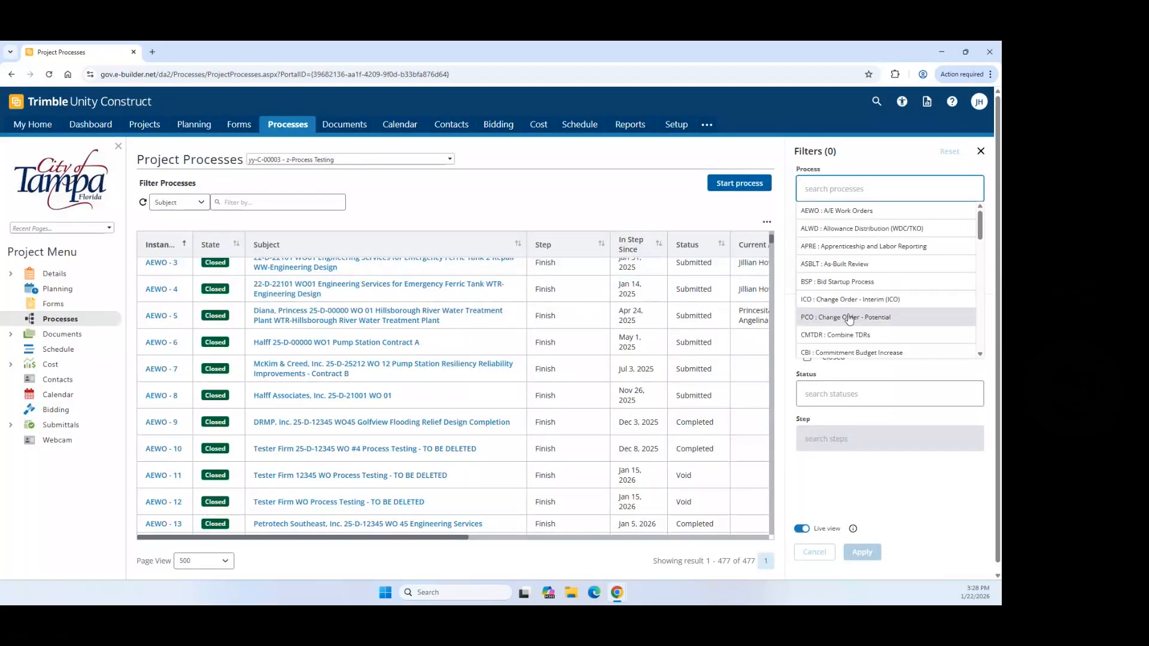
left_click(862, 212)
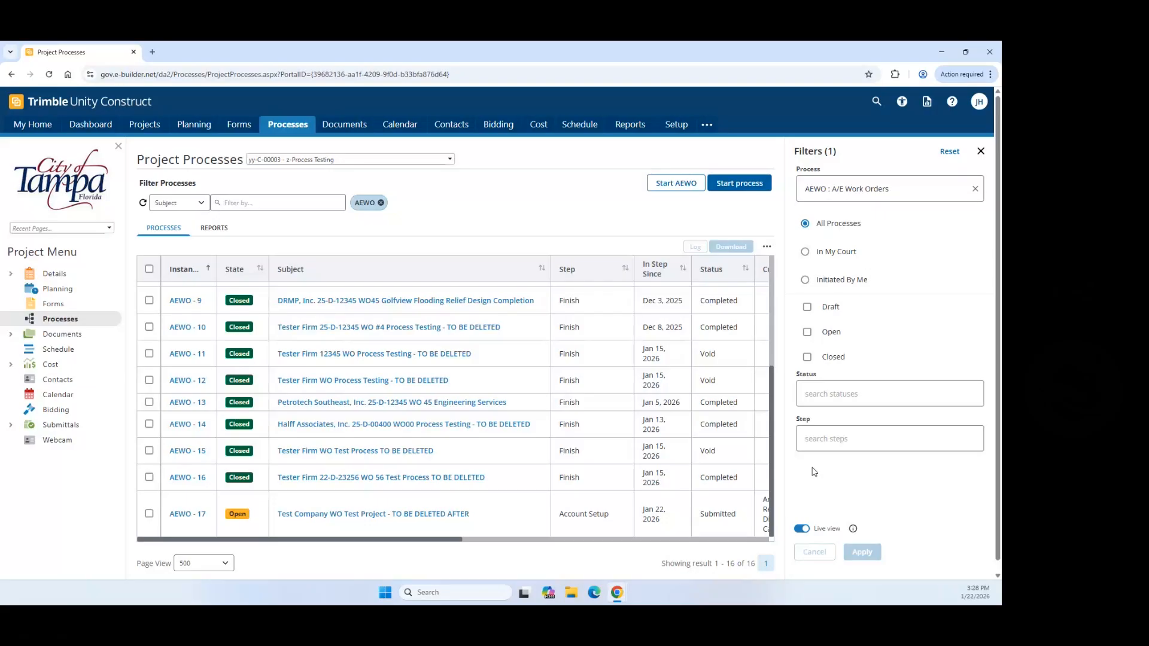
left_click(981, 151)
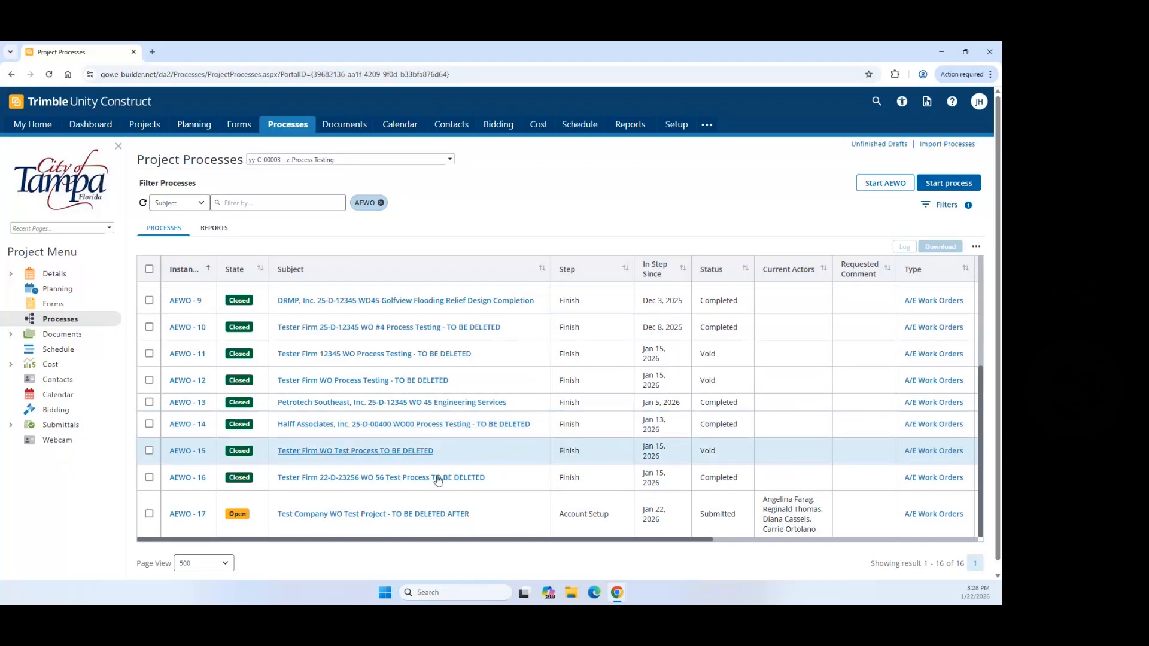
scroll(377, 410, "down", 1)
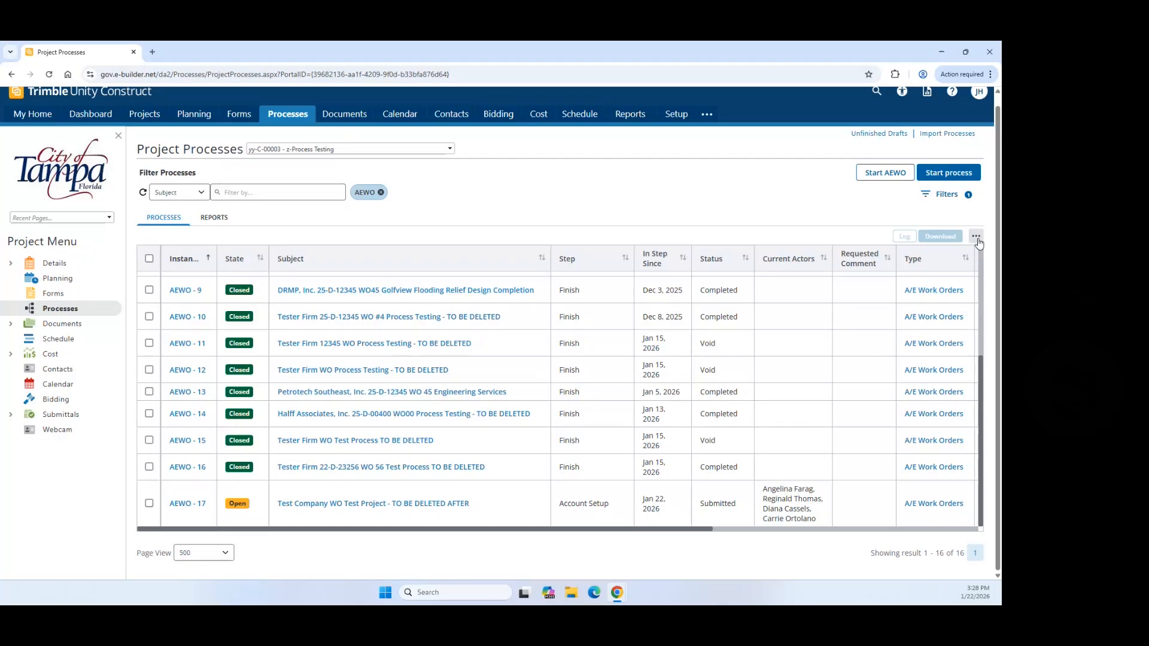
Step: Look through the table's Columns options and close them without changes
left_click(976, 237)
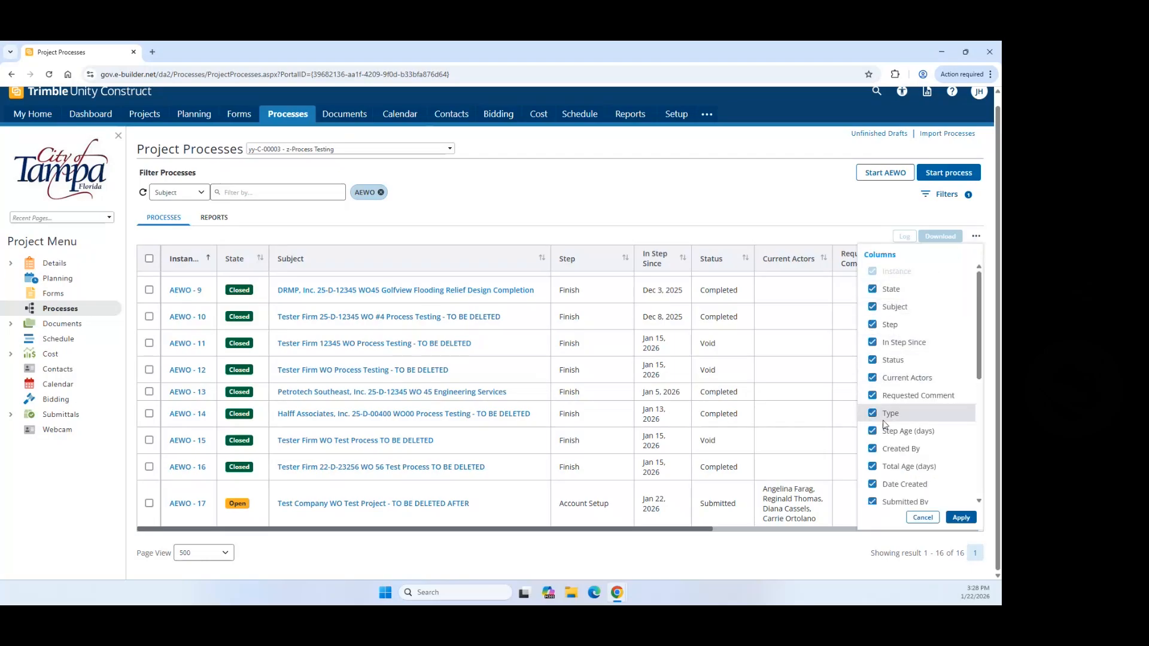
scroll(892, 449, "down", 4)
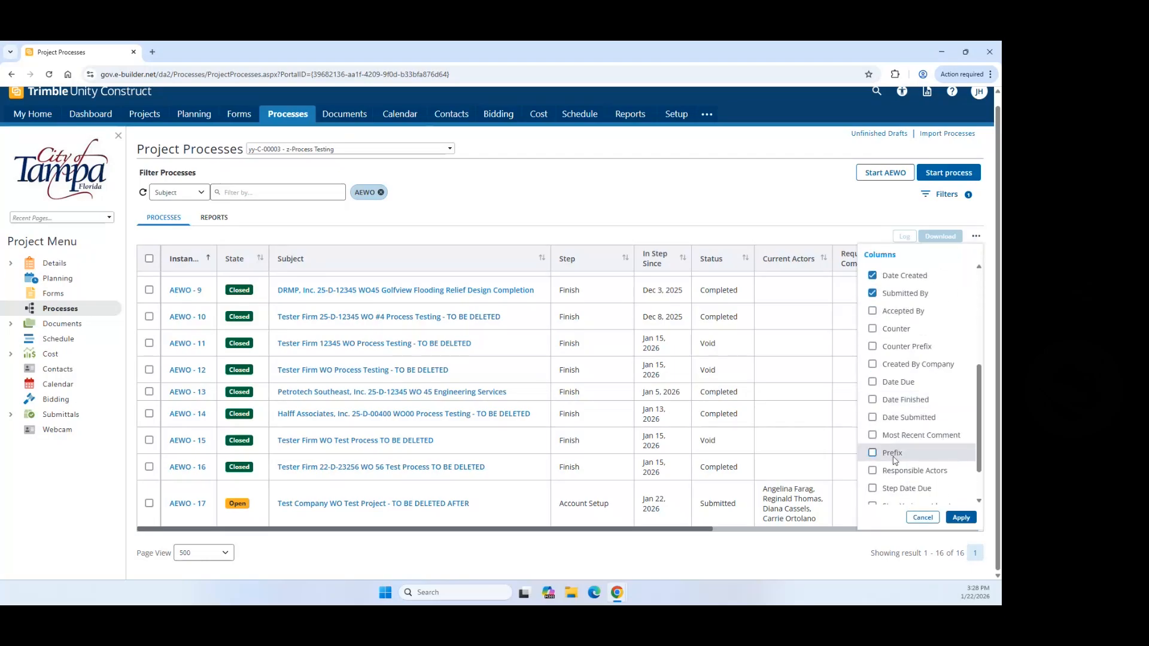
scroll(895, 460, "up", 3)
scroll(853, 380, "up", 4)
left_click(813, 225)
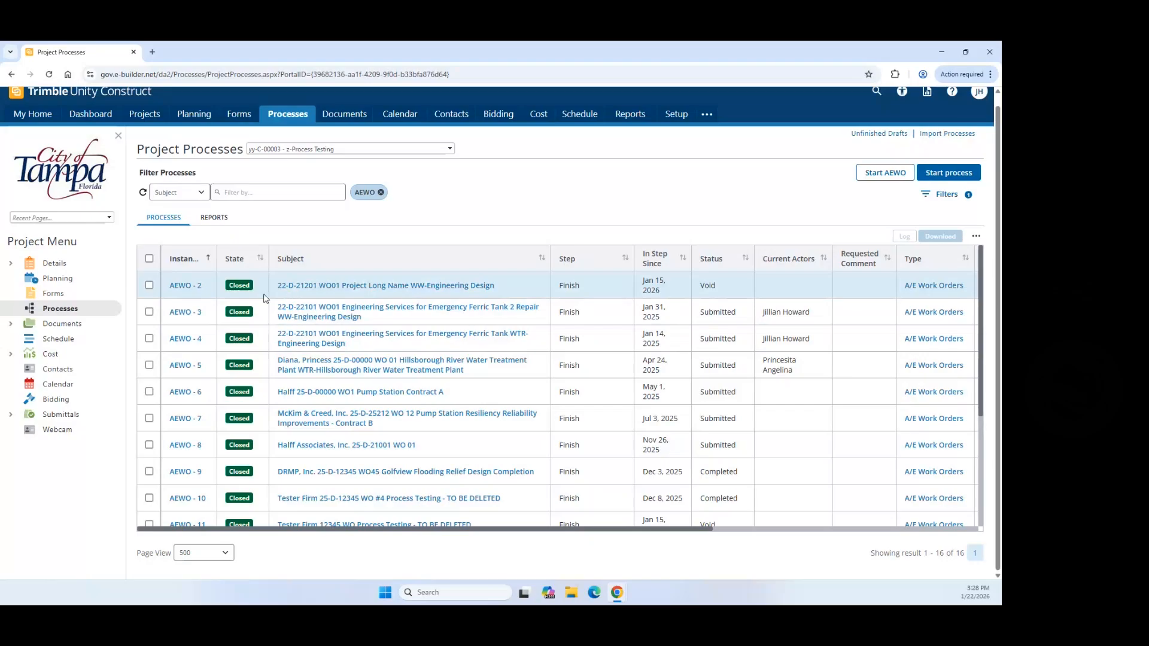
Step: Open the AEWO-17 work order from its Account Setup row
scroll(511, 496, "down", 3)
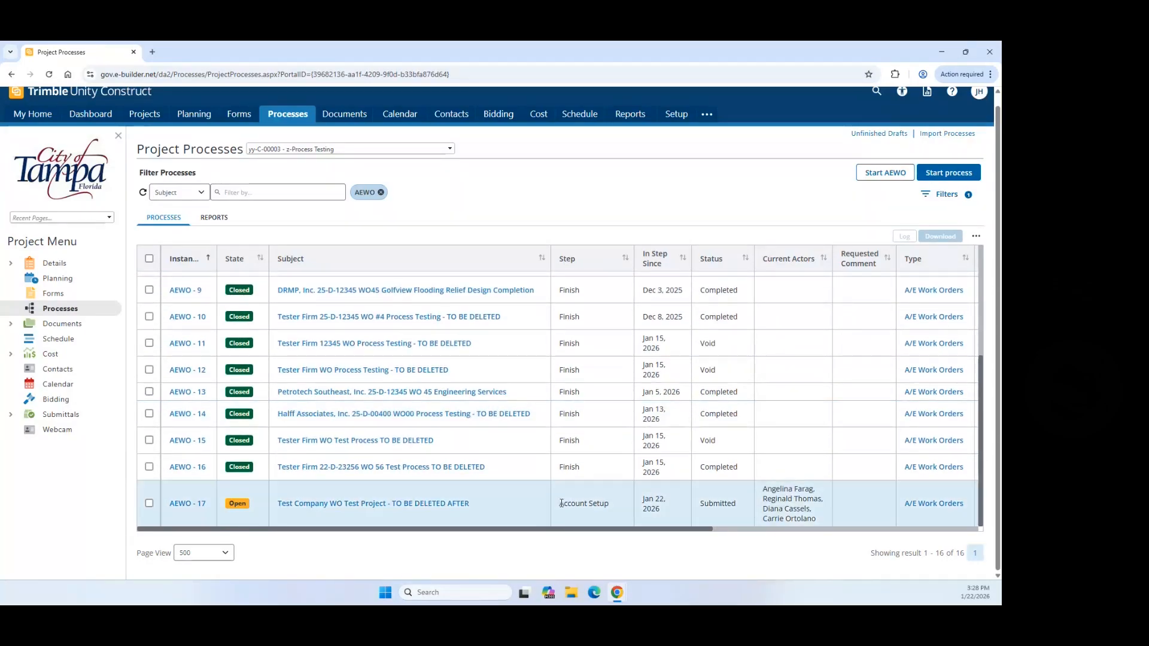
left_click_drag(561, 507, 612, 507)
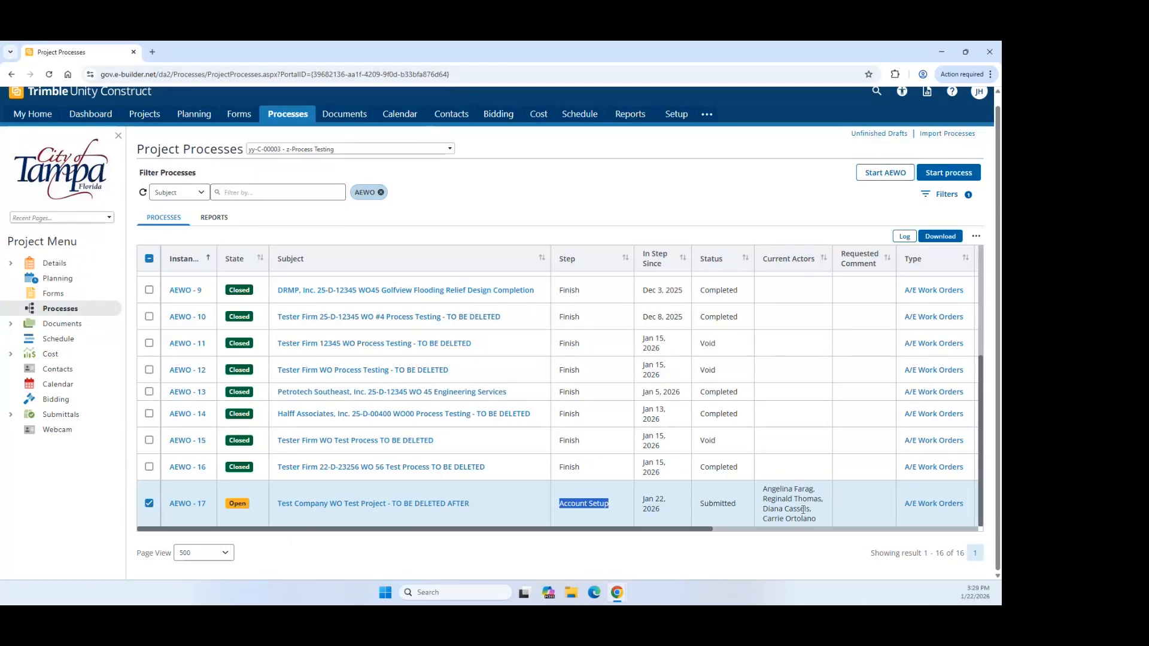
left_click(187, 504)
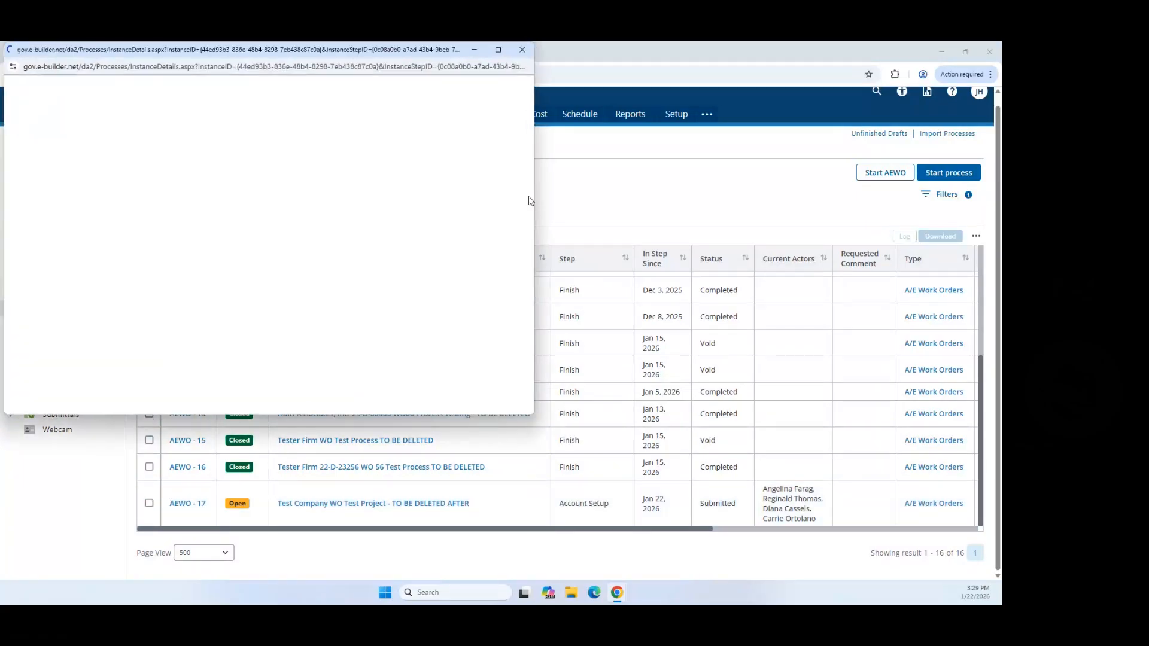
Step: Maximize the AEWO-17 window, review the New User Information notes, and take action
left_click(499, 50)
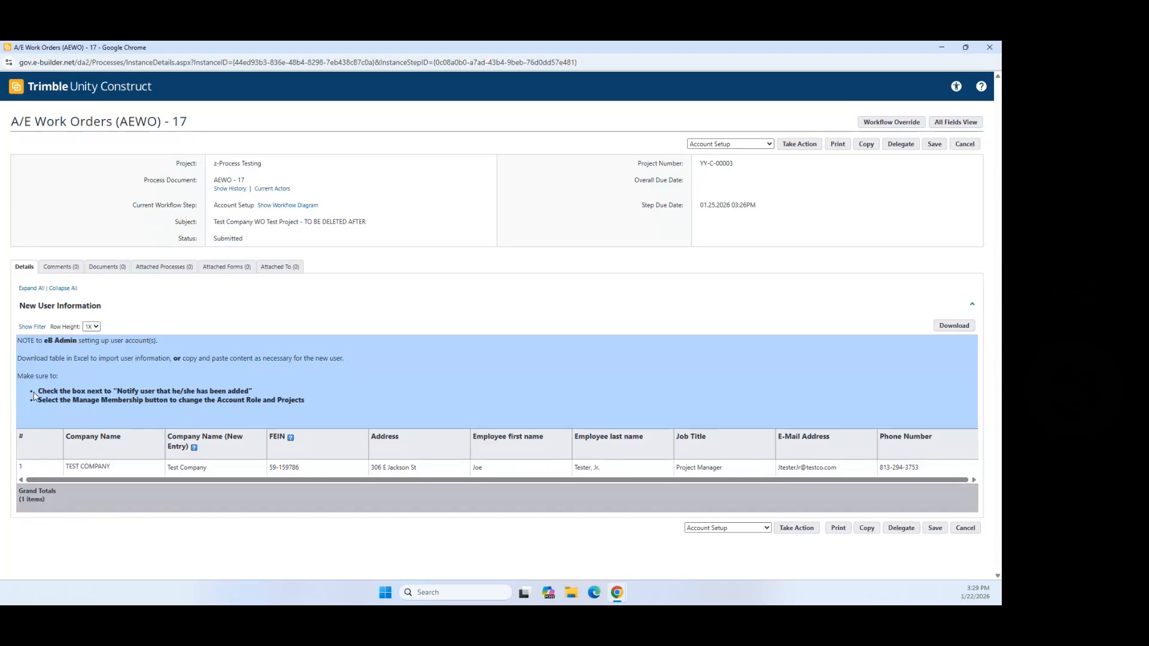
left_click_drag(39, 395, 262, 398)
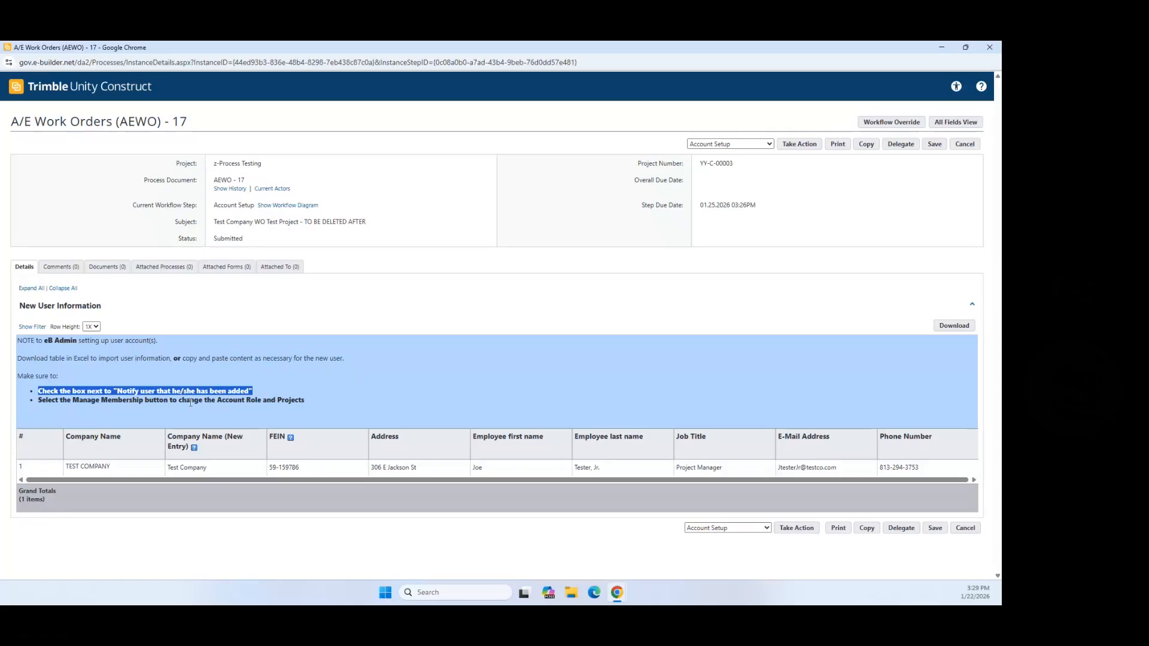
left_click_drag(39, 400, 306, 405)
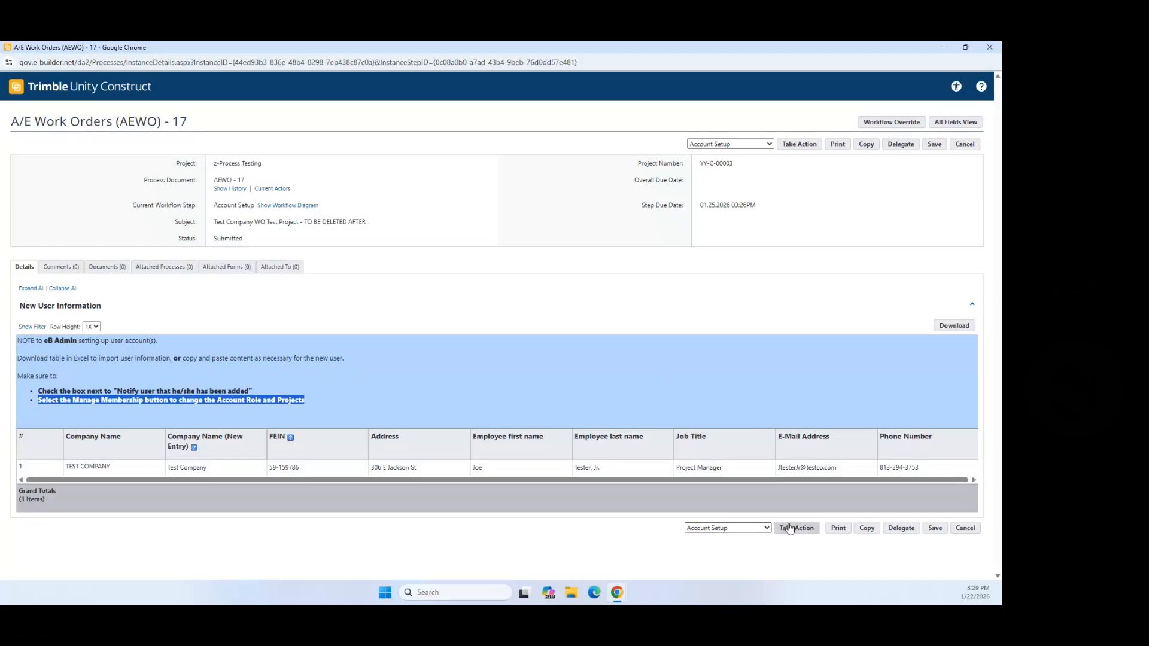
left_click(790, 528)
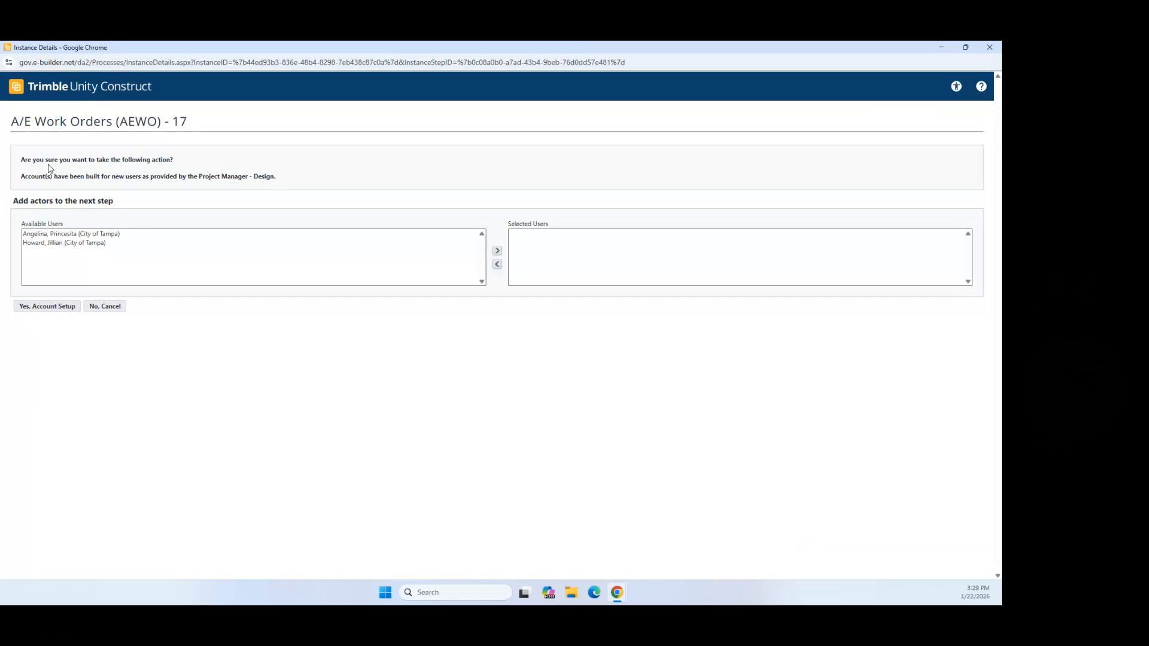
Step: Move the City of Tampa user to Selected Users and confirm 'Yes, Account Setup'
left_click_drag(21, 161, 194, 169)
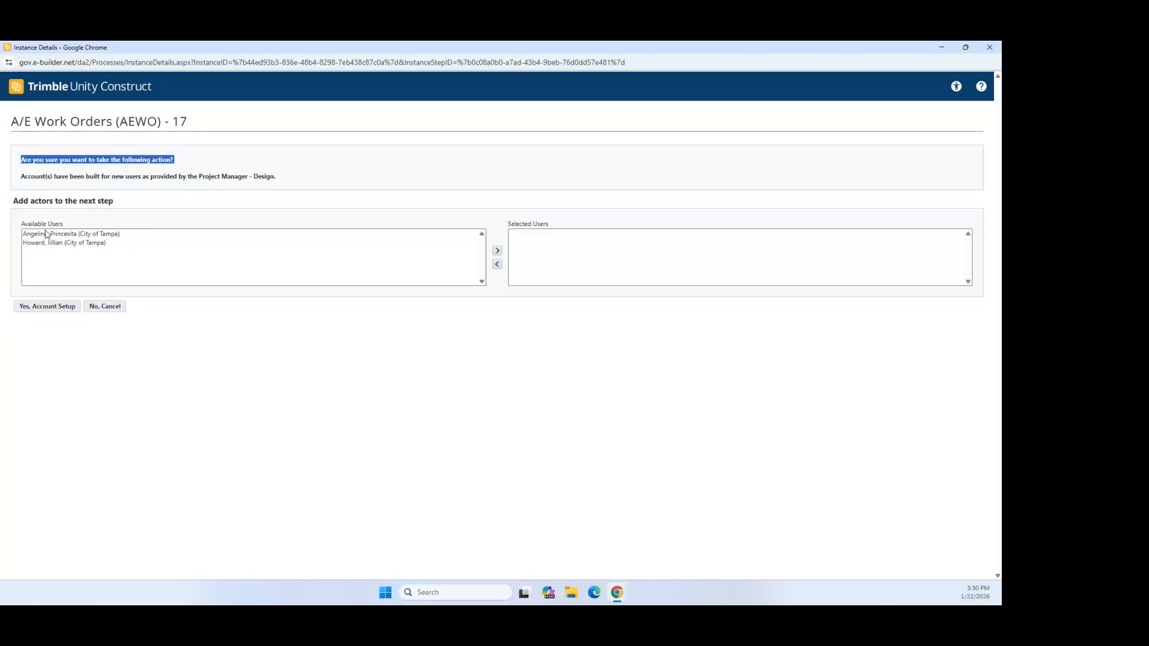
left_click(61, 244)
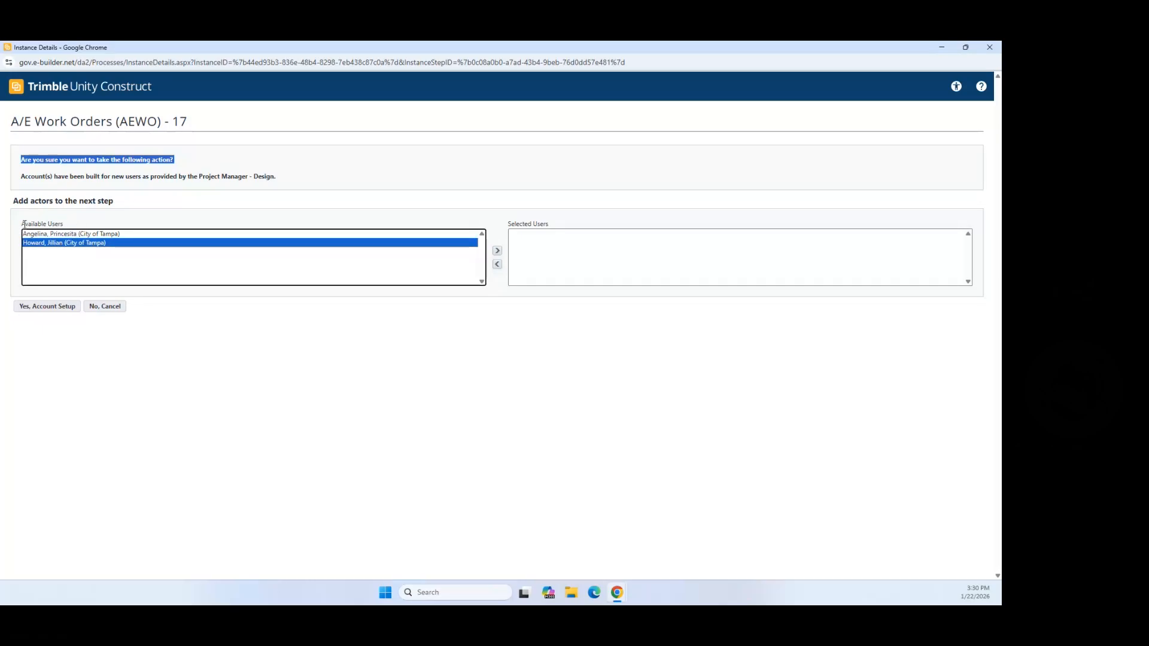
left_click_drag(22, 224, 55, 226)
left_click_drag(476, 284, 557, 233)
left_click(518, 340)
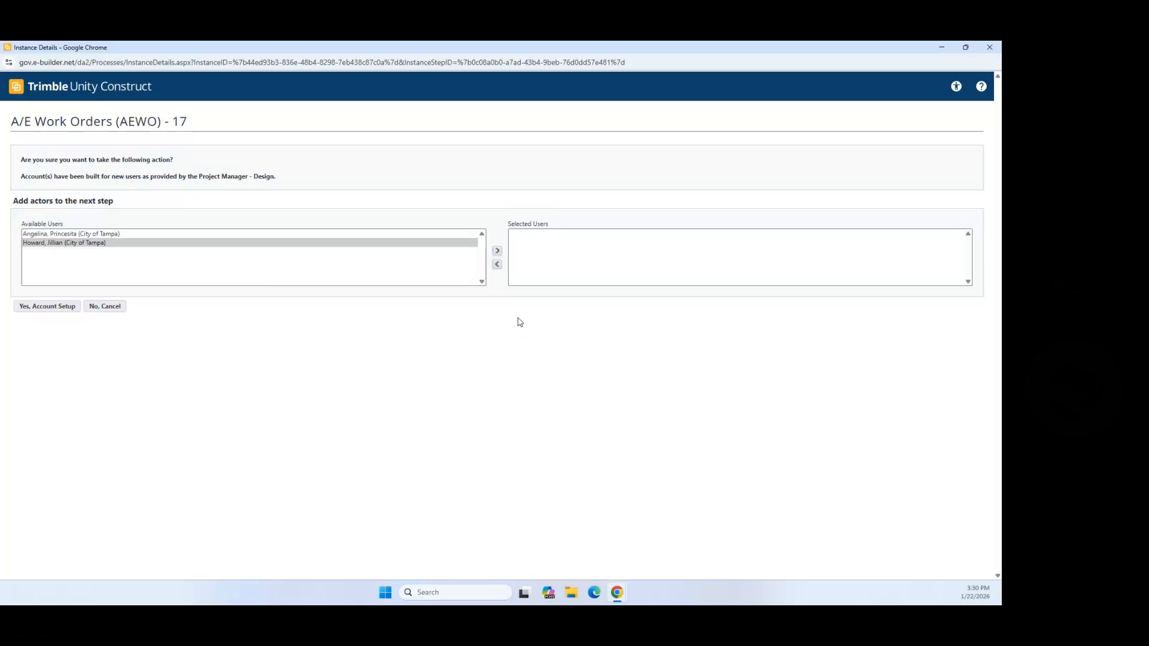
left_click(497, 251)
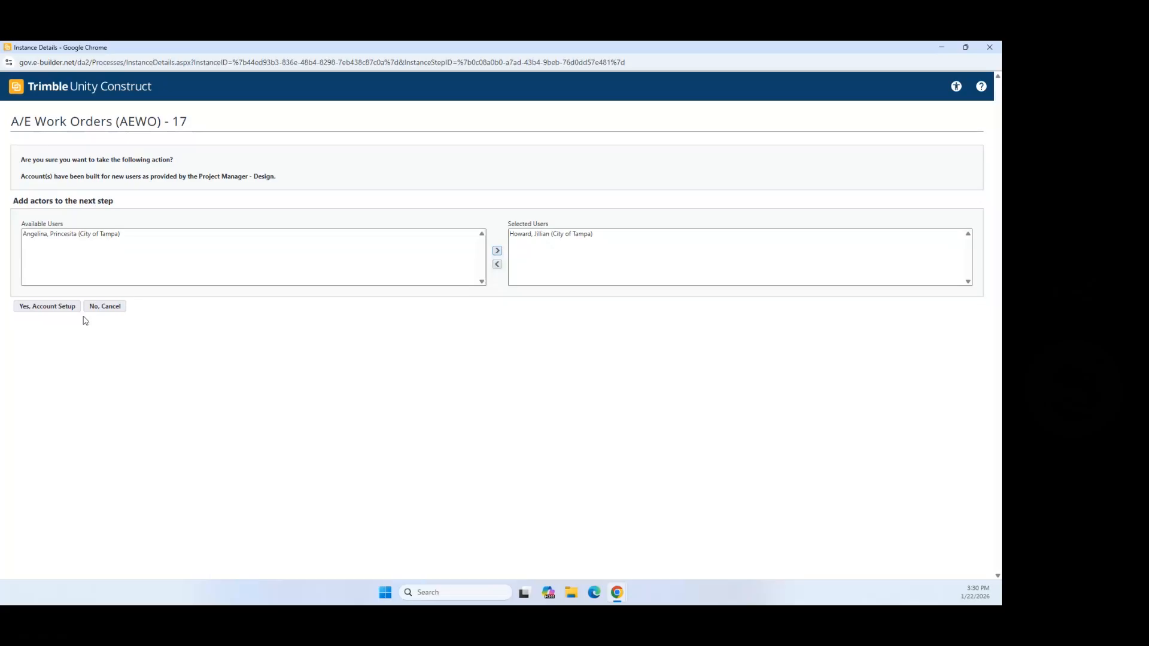
left_click(48, 307)
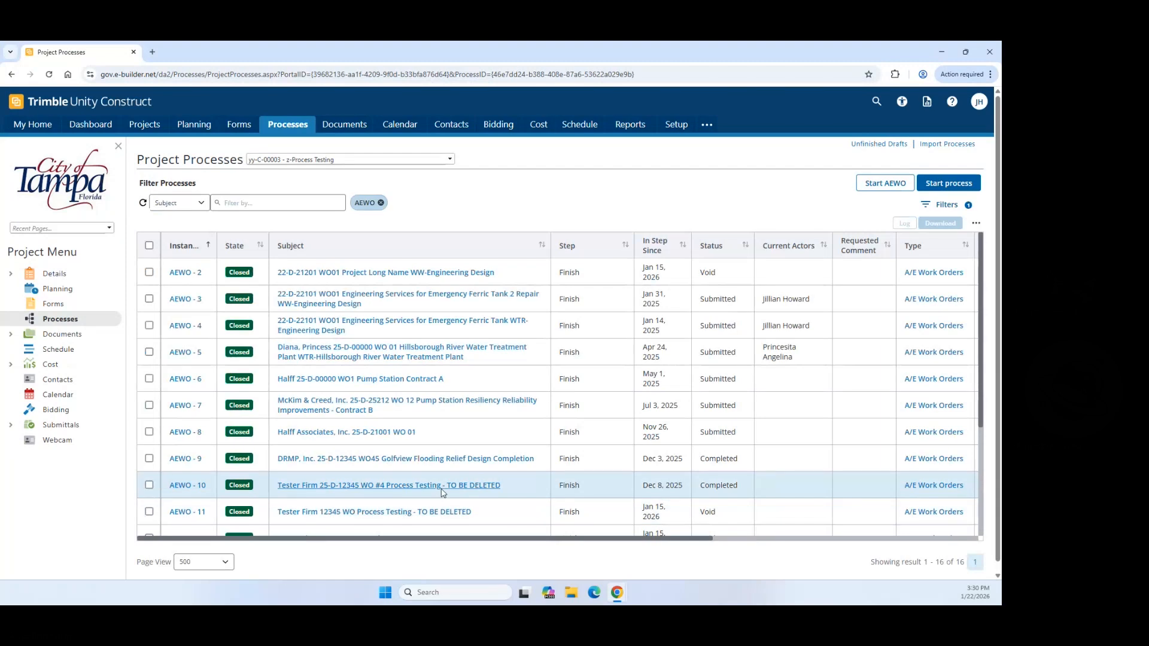
Step: Open AEWO-17, now at PA/PC WO Package Review, and maximize its details window
scroll(537, 336, "down", 3)
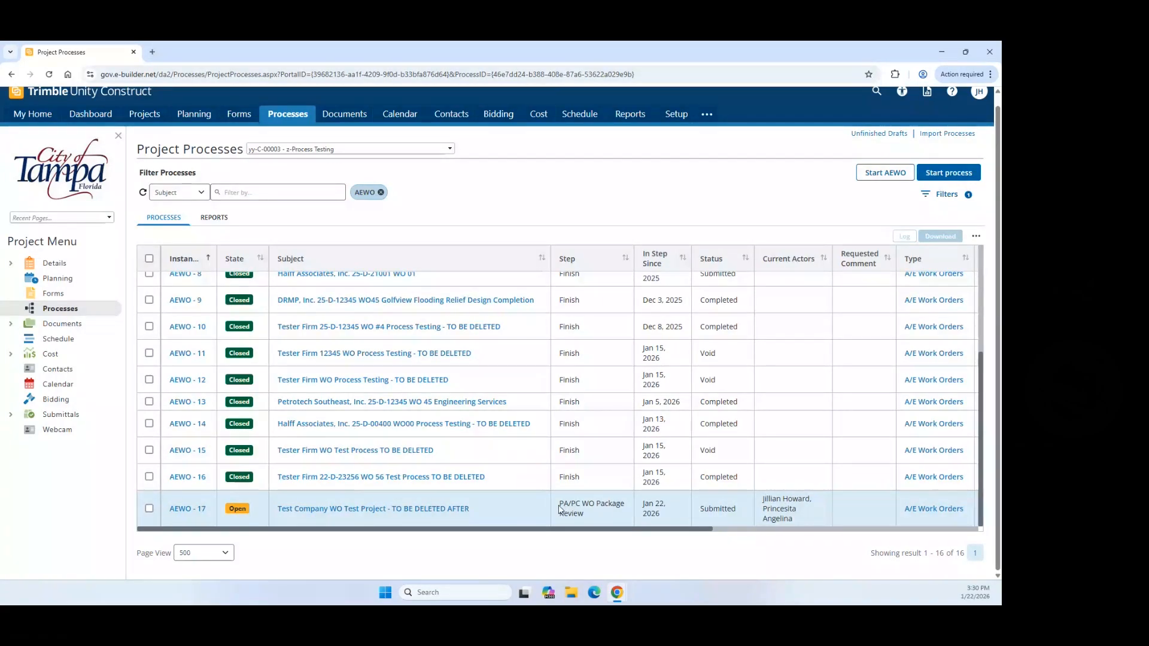
left_click_drag(559, 509, 590, 521)
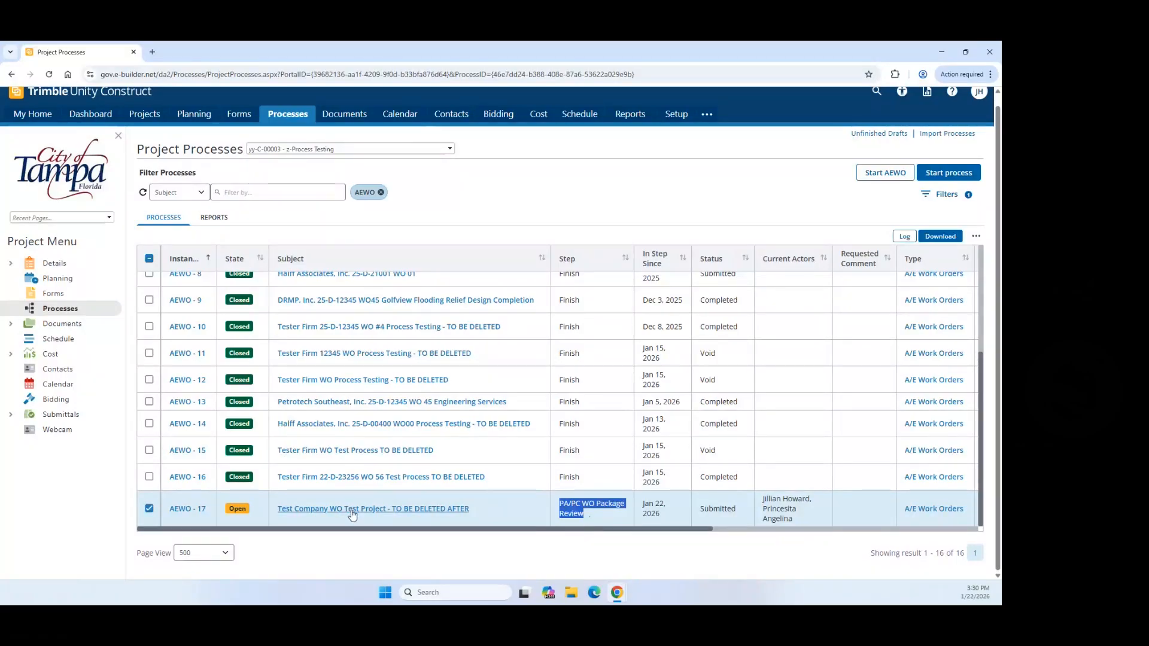
left_click(201, 510)
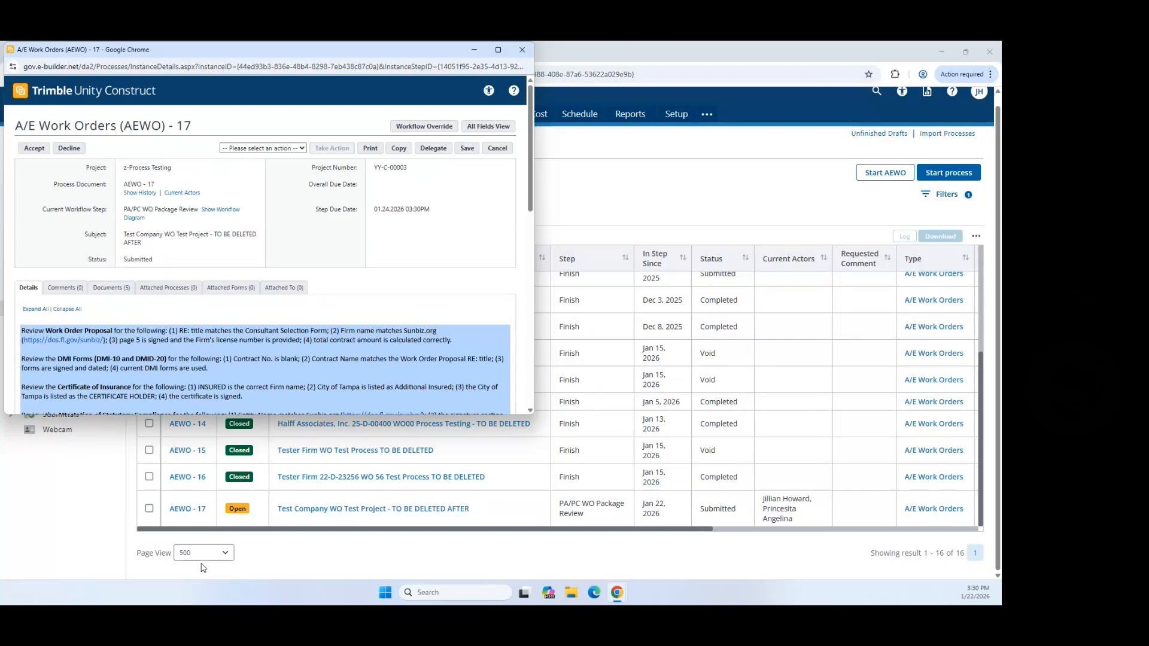
left_click(498, 53)
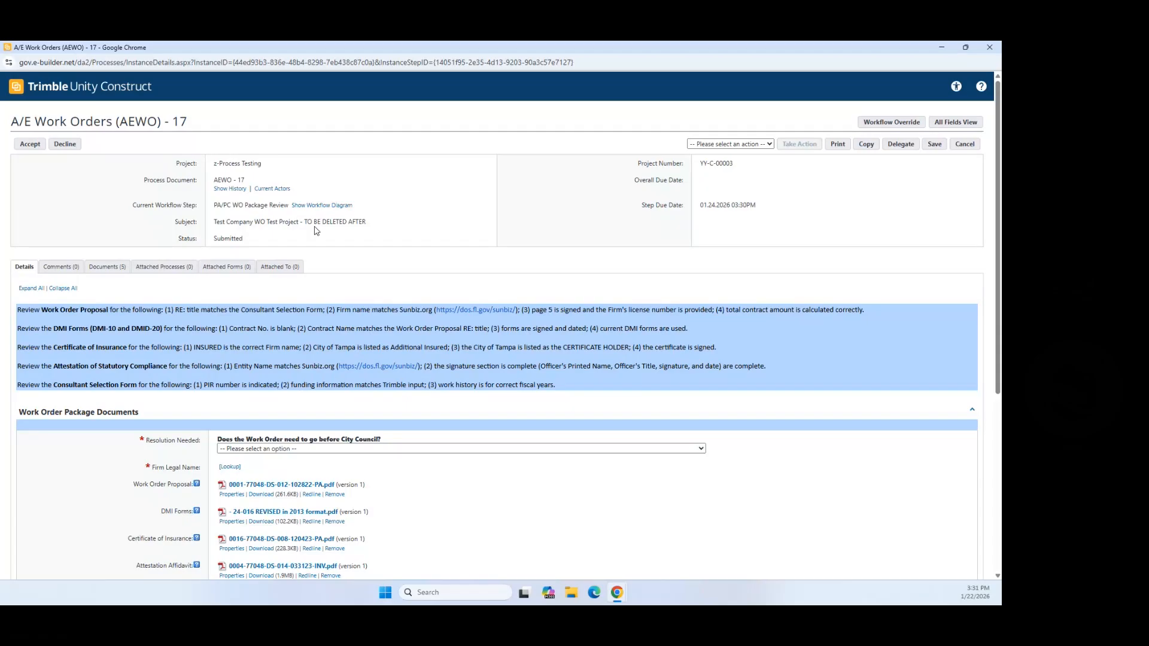
left_click(315, 206)
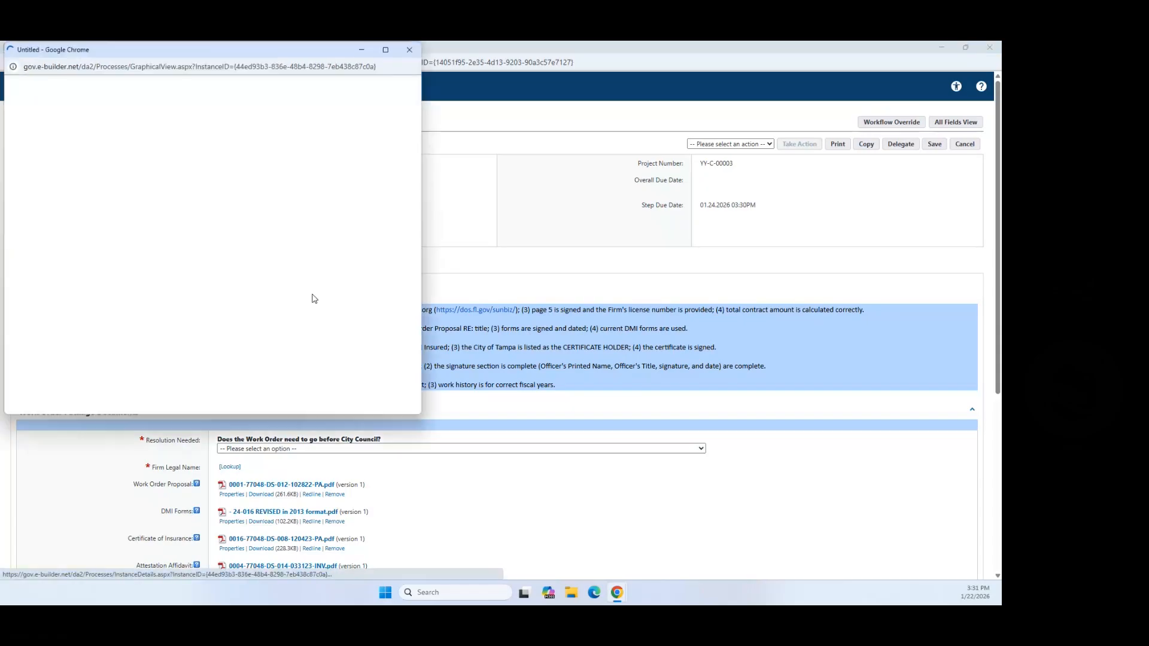
left_click(387, 50)
left_click(386, 50)
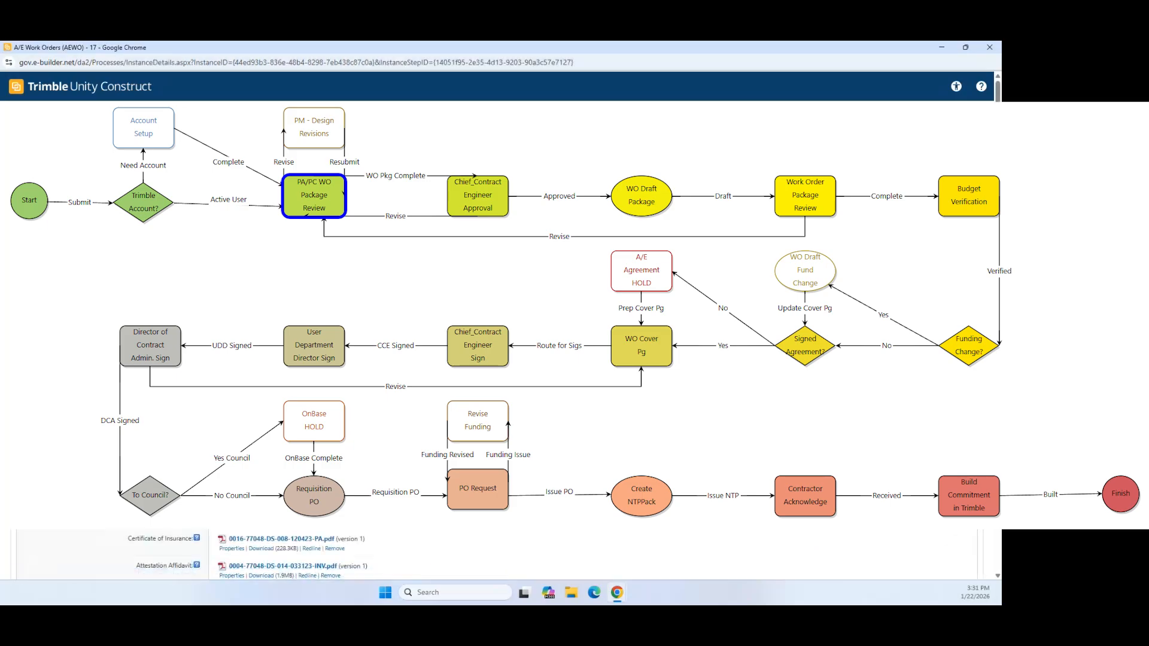
left_click(343, 193)
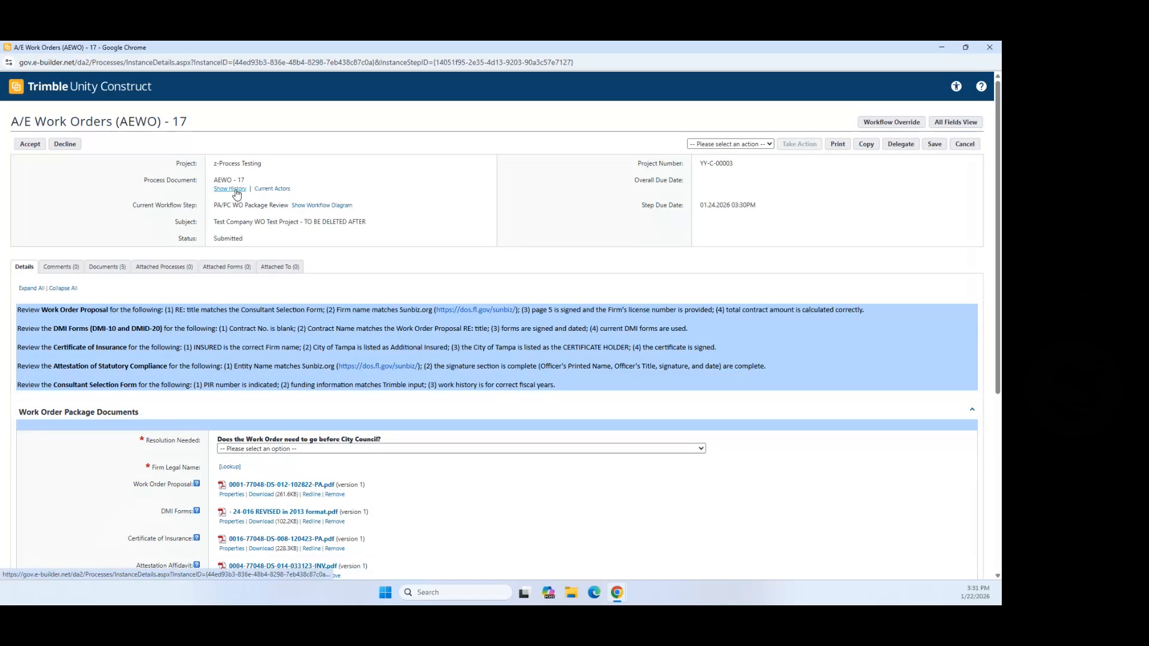
left_click(235, 189)
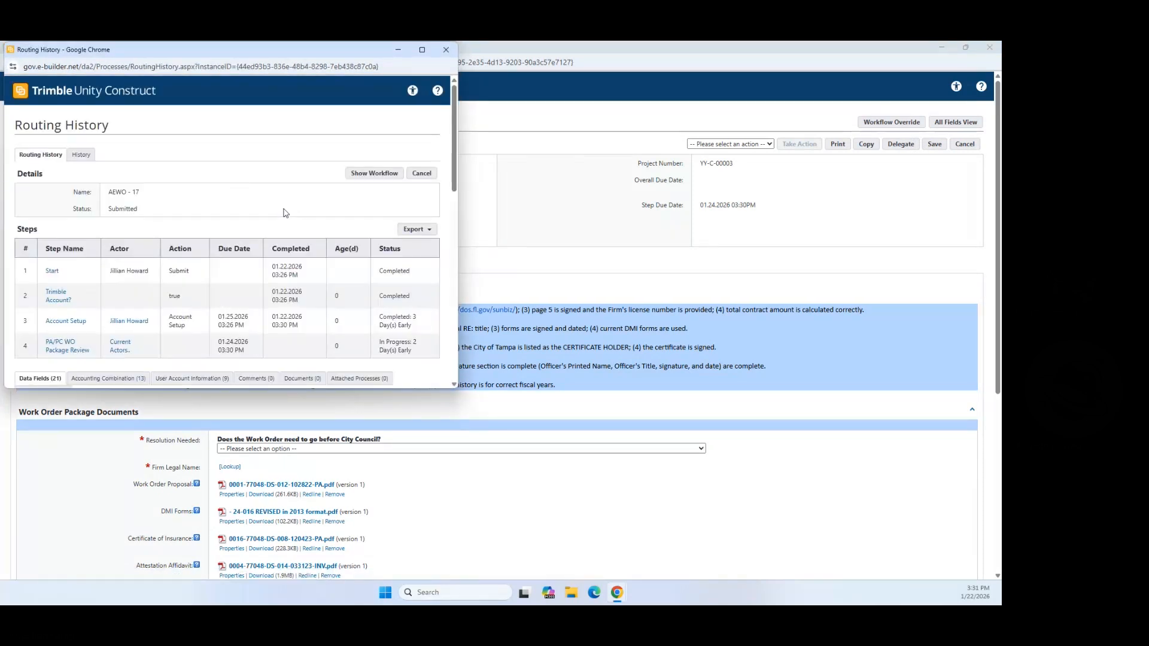
scroll(228, 215, "down", 3)
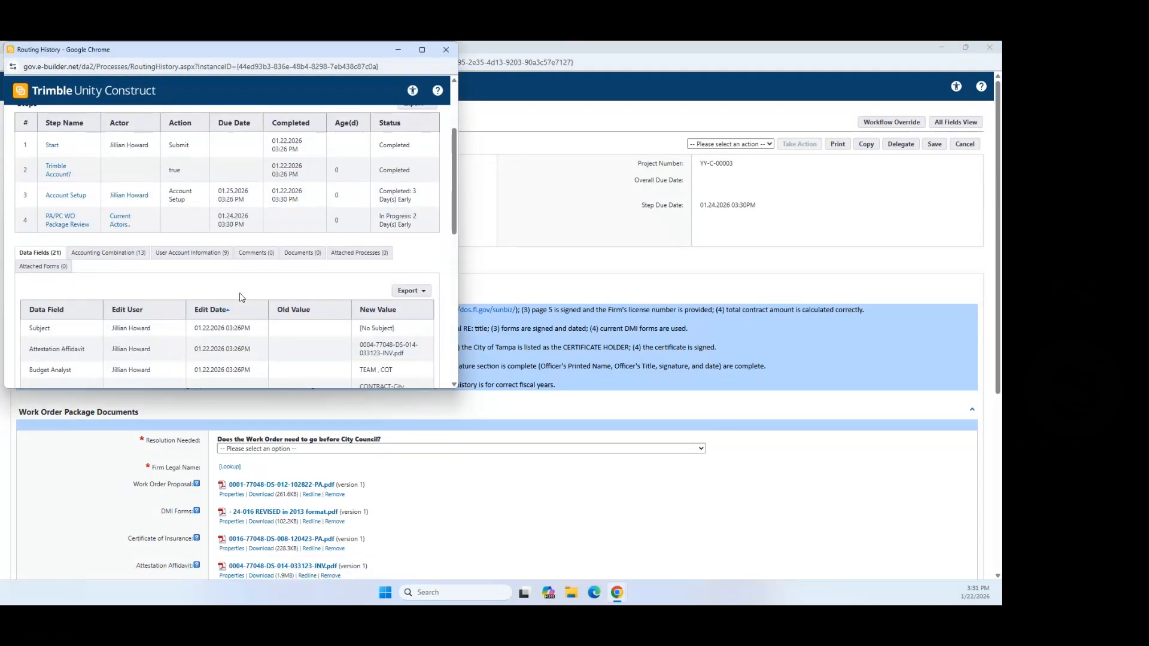
scroll(300, 260, "up", 3)
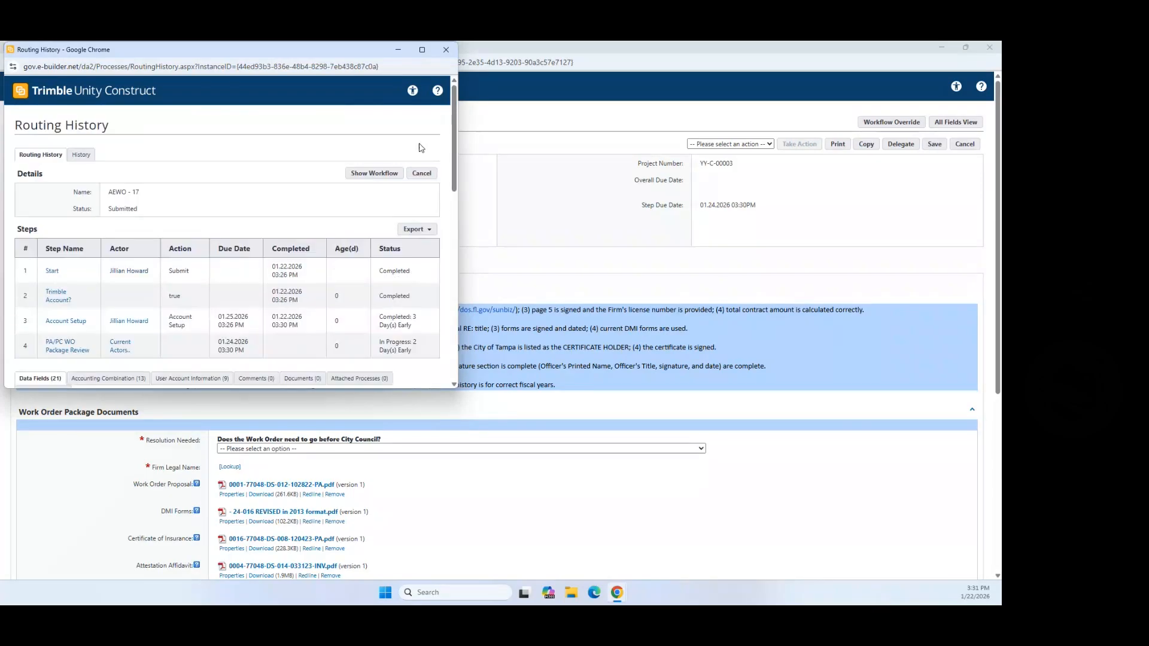
left_click(446, 51)
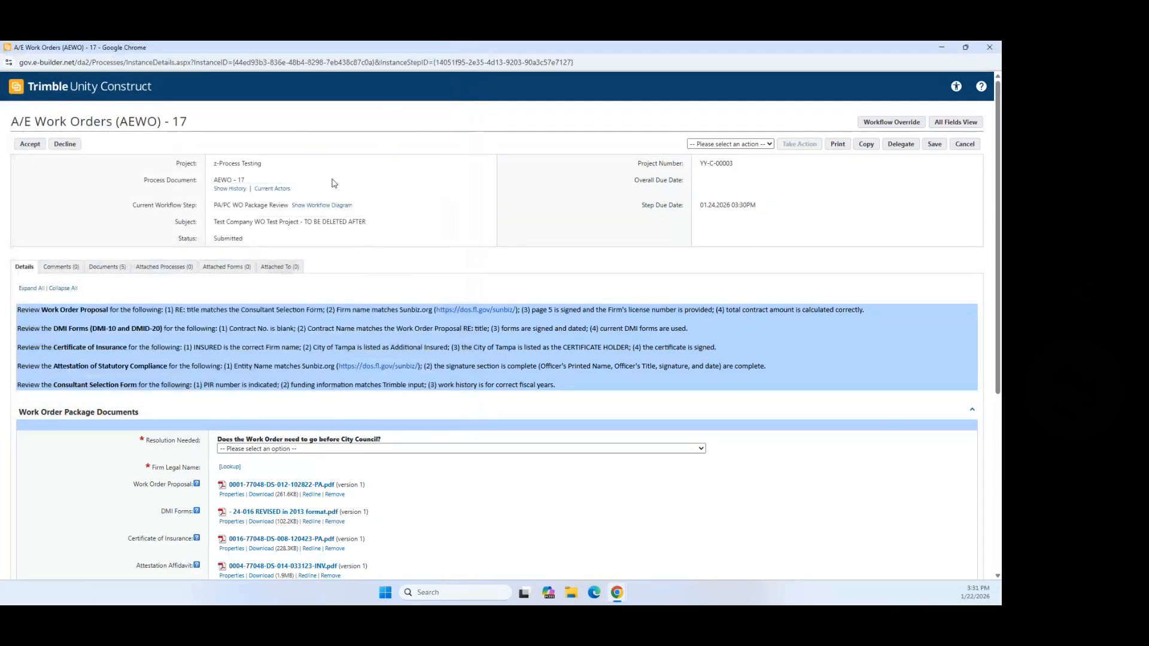
left_click(271, 190)
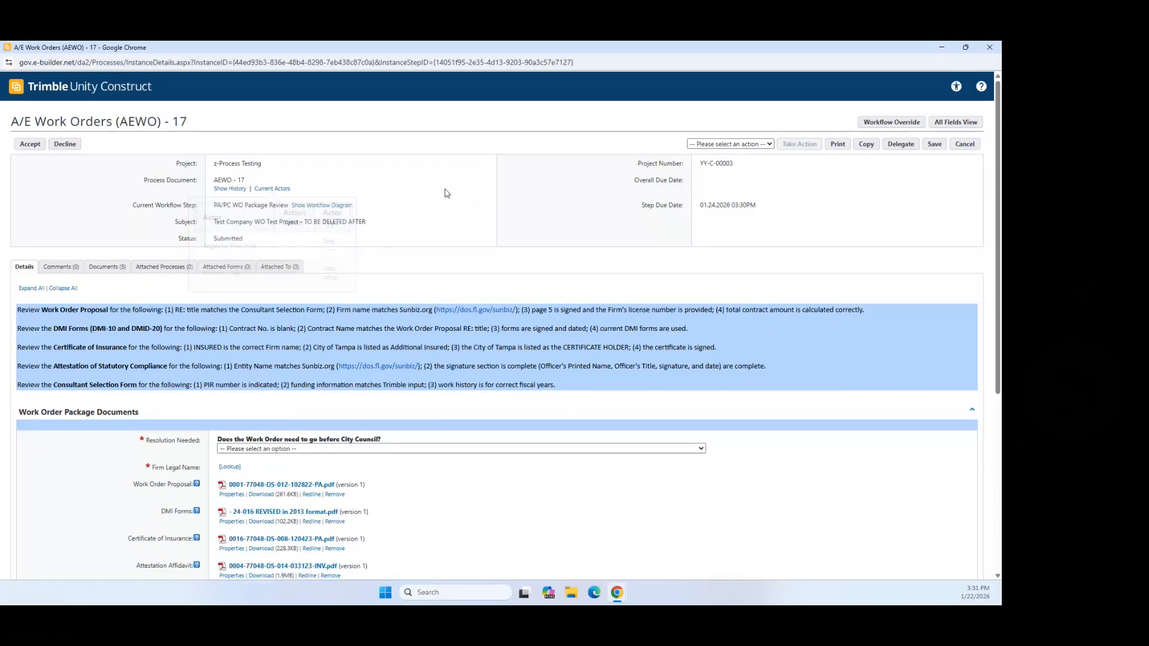
Step: Set Resolution Needed to Yes for going before City Council
scroll(456, 333, "down", 1)
scroll(456, 333, "down", 2)
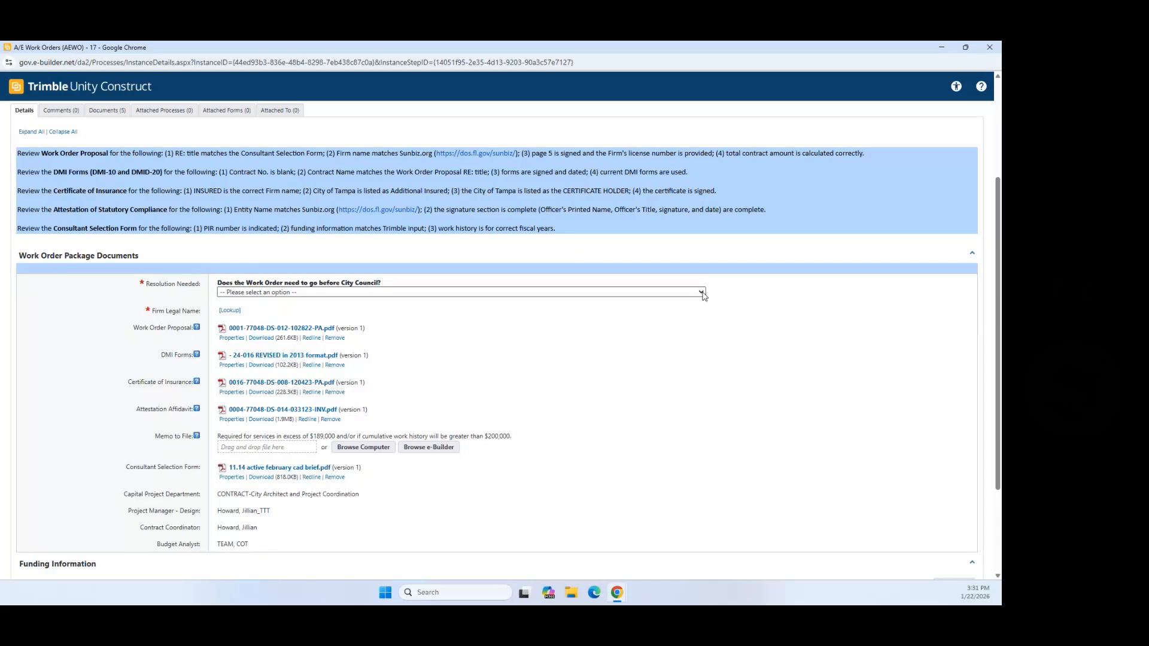
left_click(701, 293)
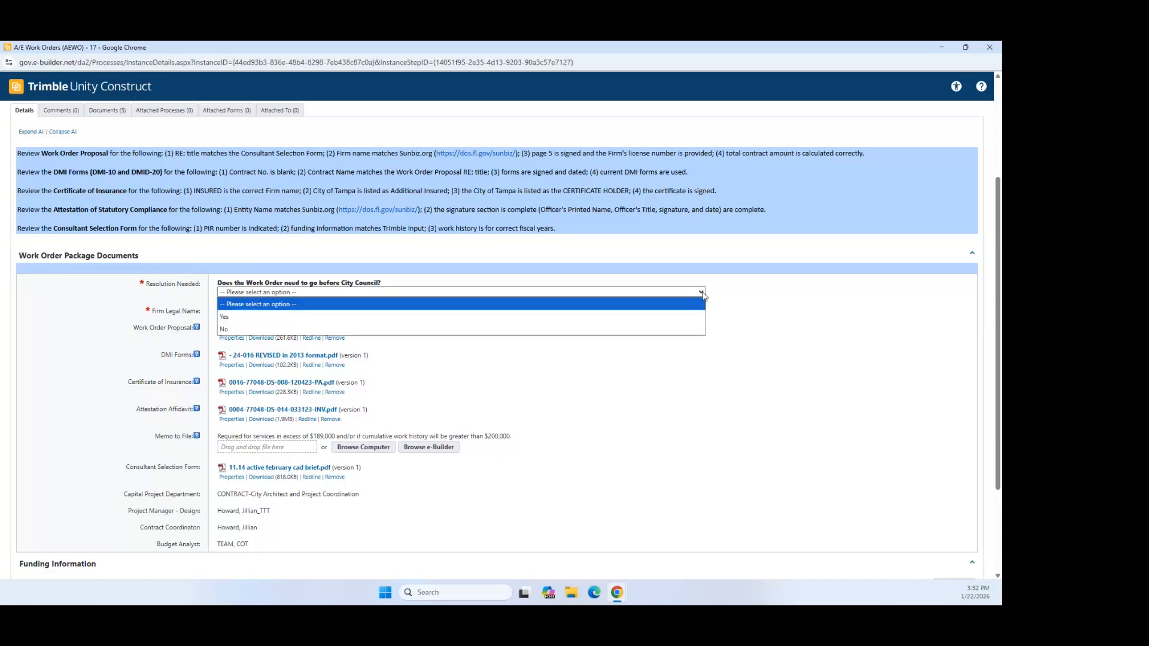
left_click(234, 322)
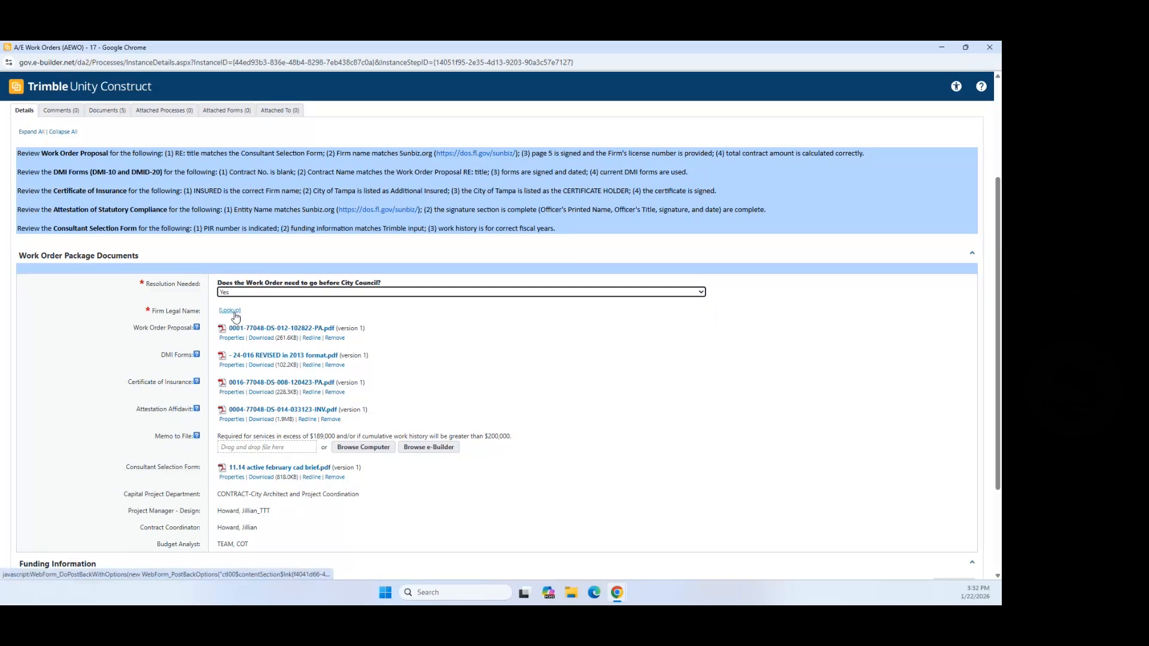
Step: Highlight 'Test Company' in the work order's subject line
scroll(508, 352, "up", 3)
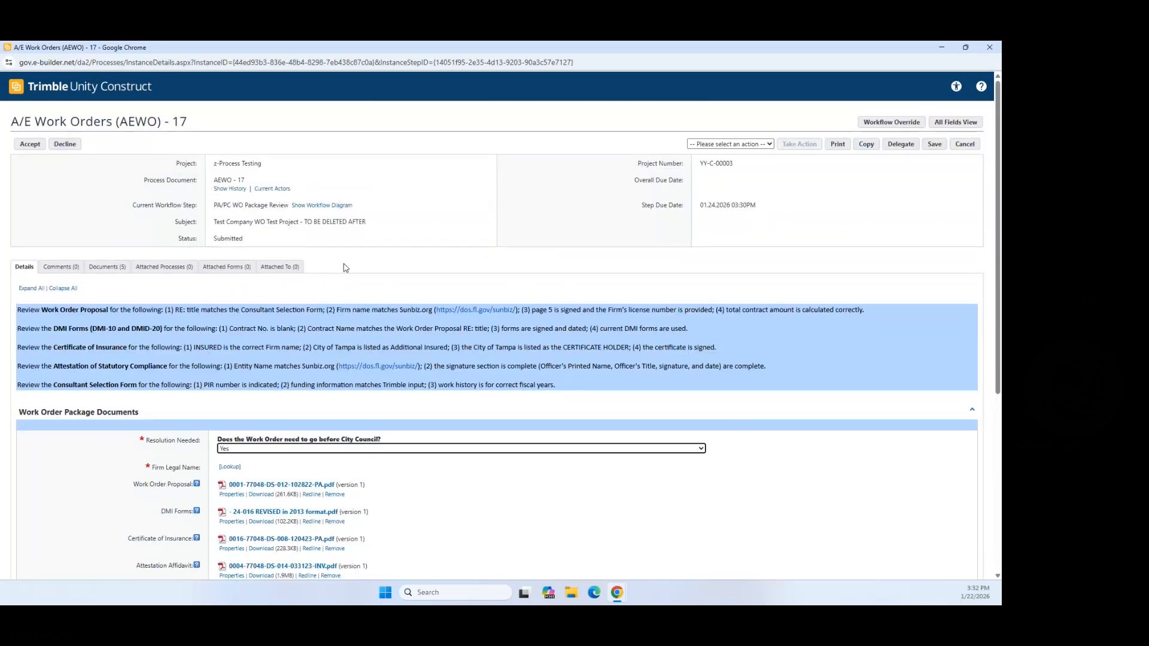
left_click_drag(214, 223, 252, 223)
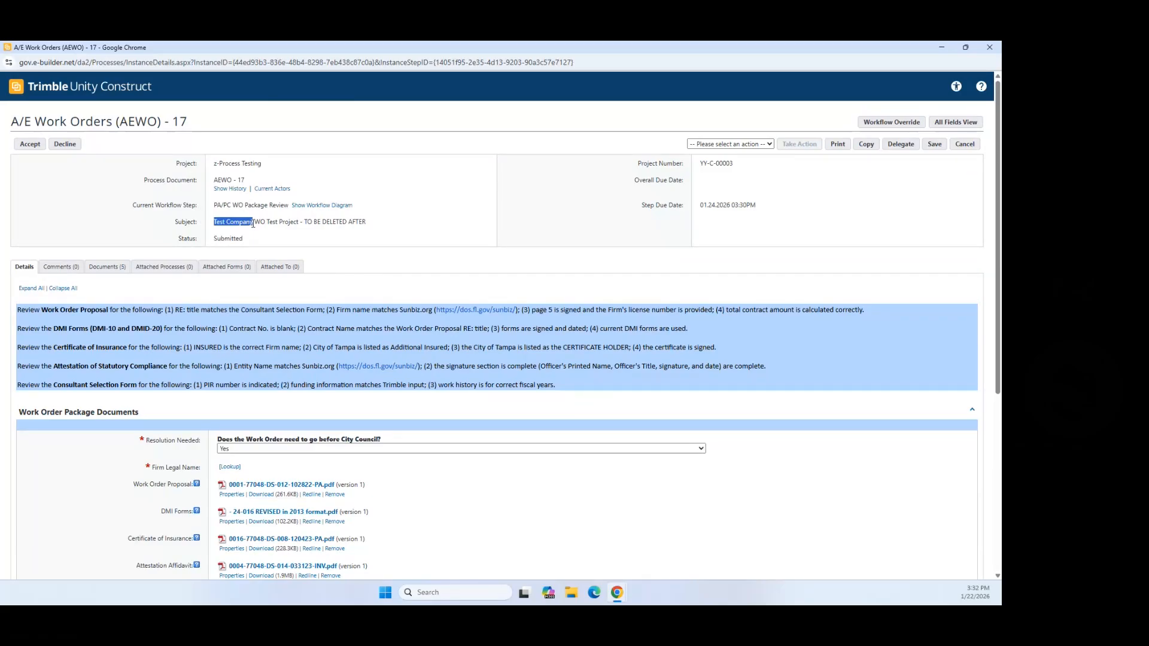
scroll(419, 466, "down", 2)
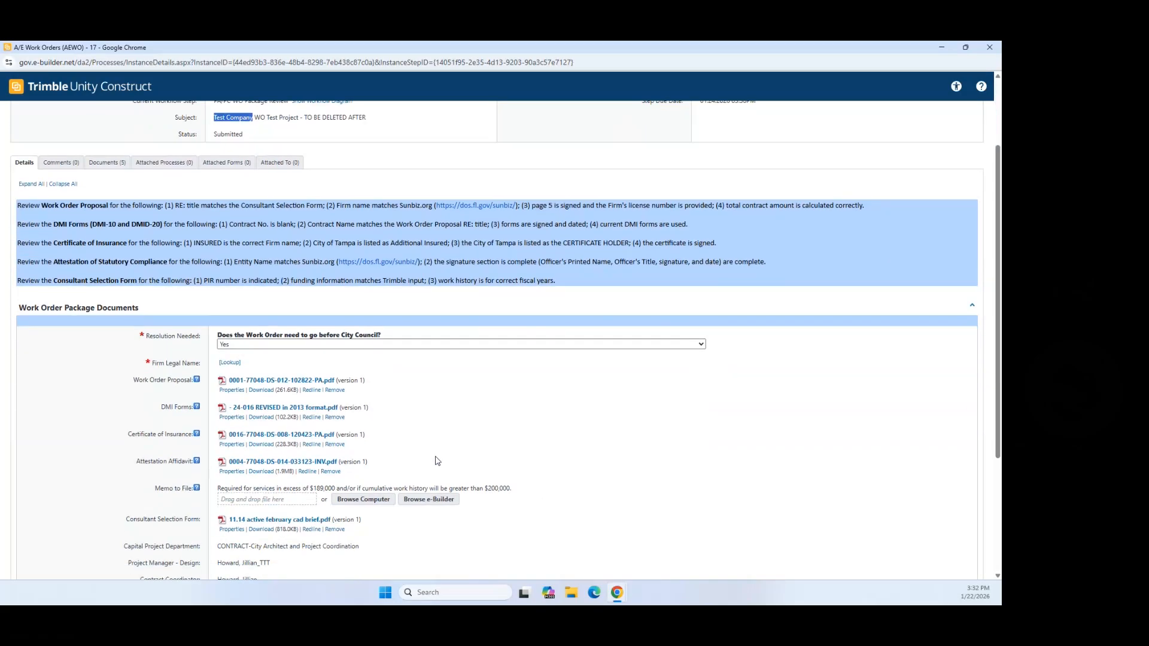
scroll(470, 423, "down", 1)
scroll(470, 422, "up", 3)
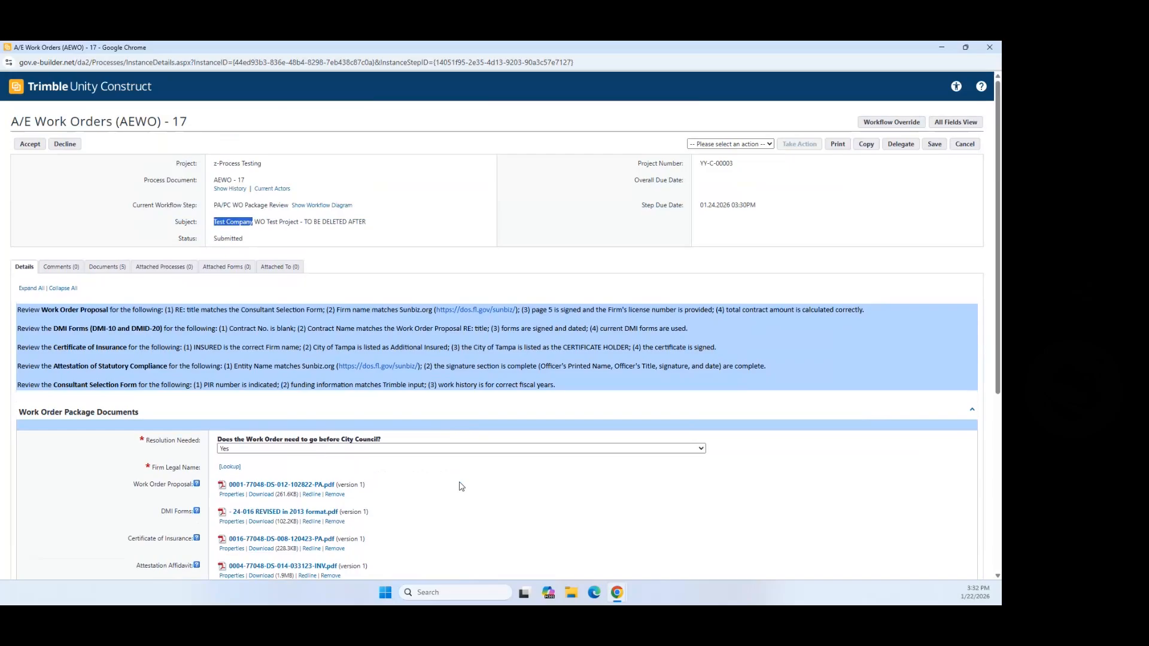
Step: Look up companies filtered by 'T' and pick TEST COMPANY as the Firm Legal Name
scroll(503, 491, "down", 1)
left_click(230, 415)
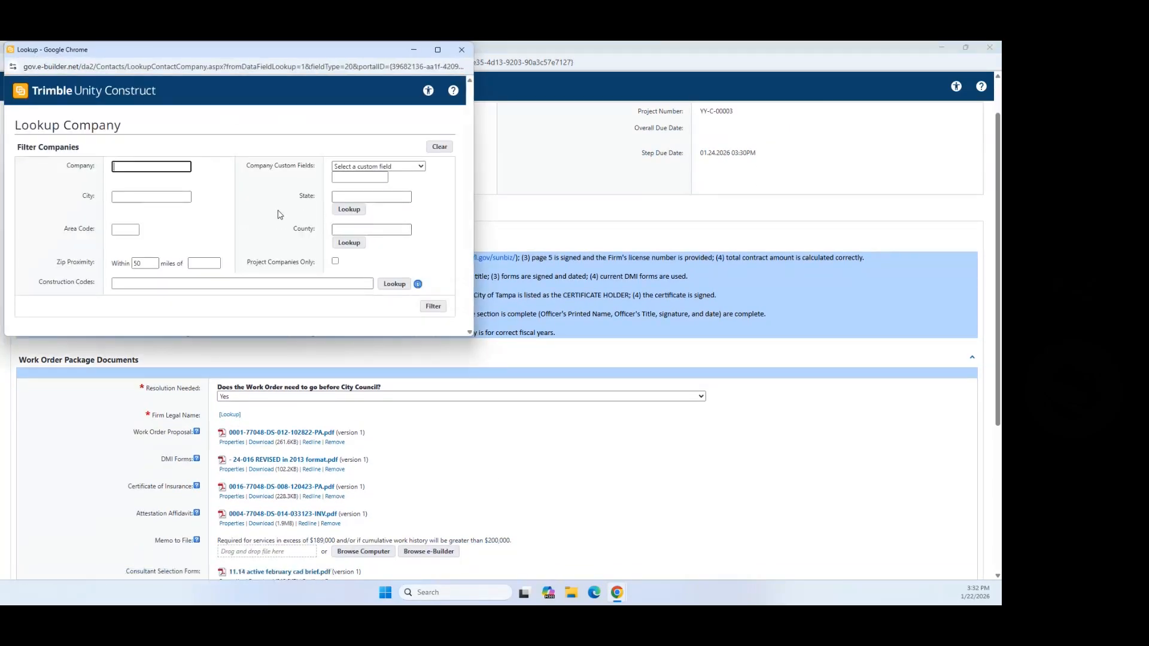
type("Test")
left_click(441, 308)
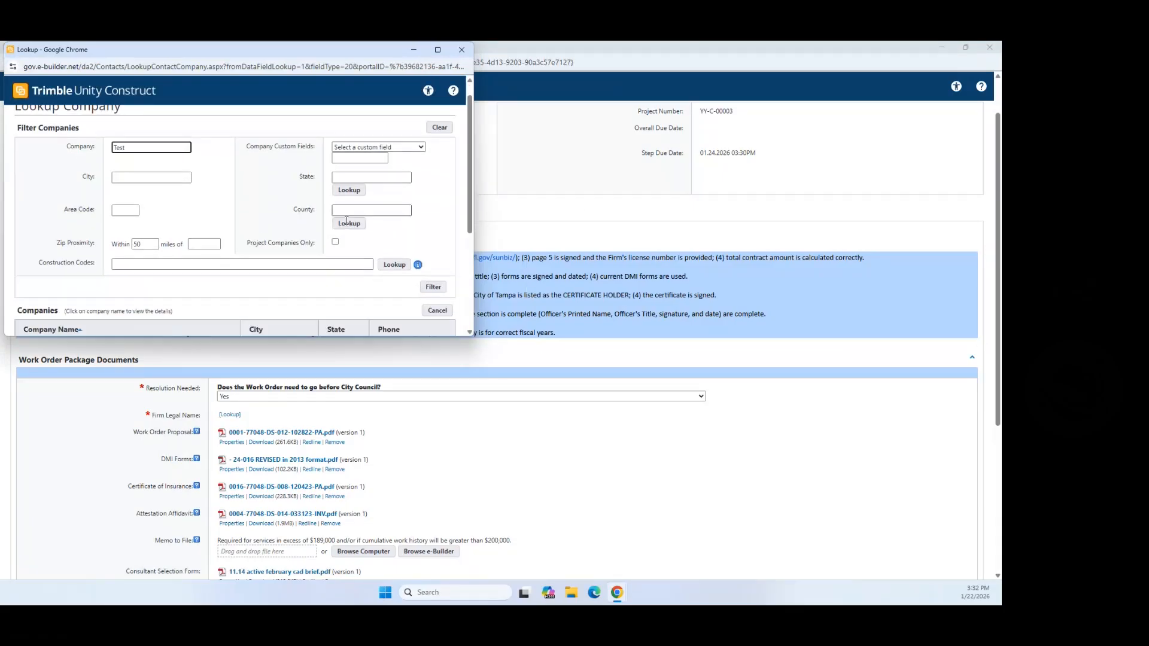
scroll(348, 223, "down", 3)
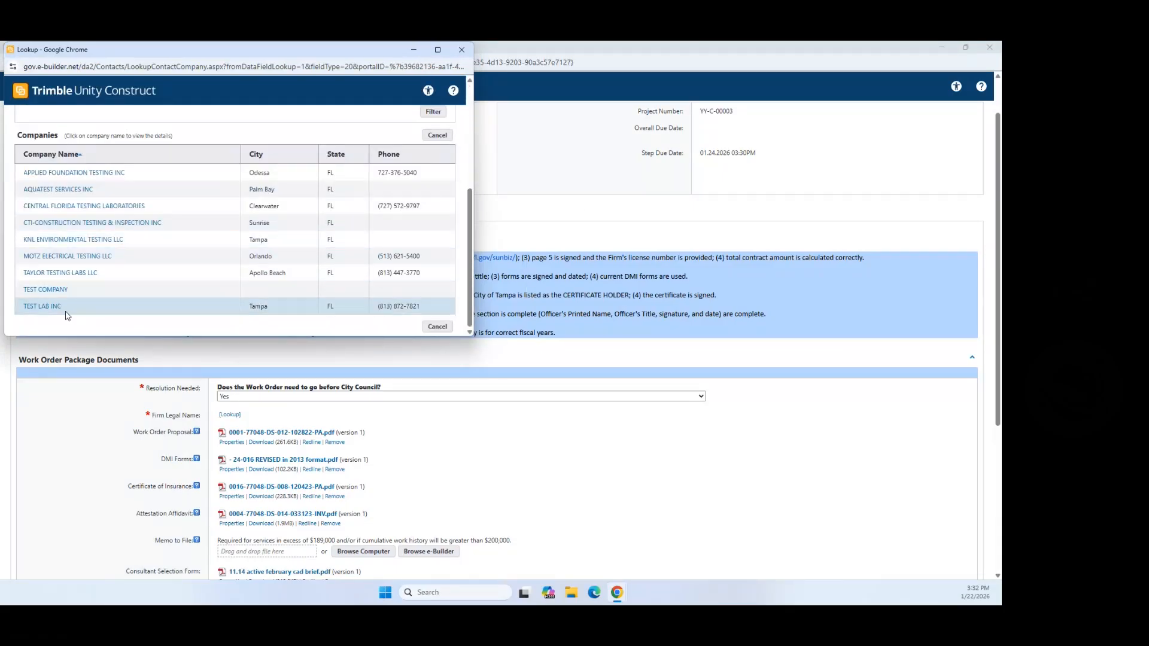
left_click(57, 290)
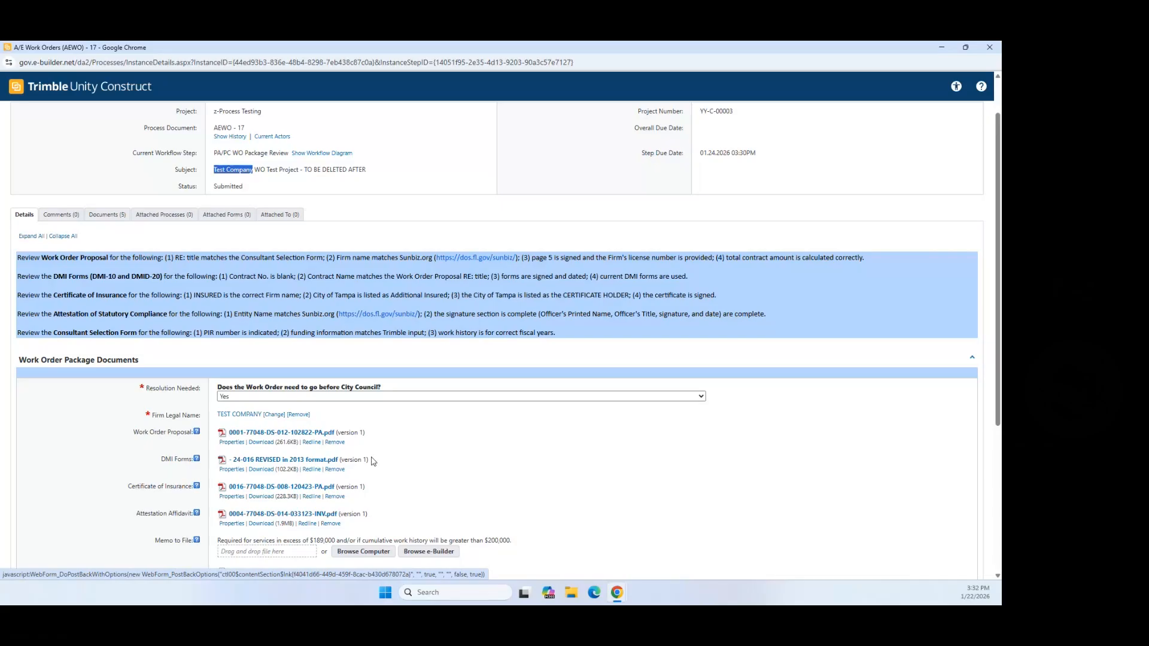
scroll(373, 461, "down", 1)
scroll(410, 429, "down", 1)
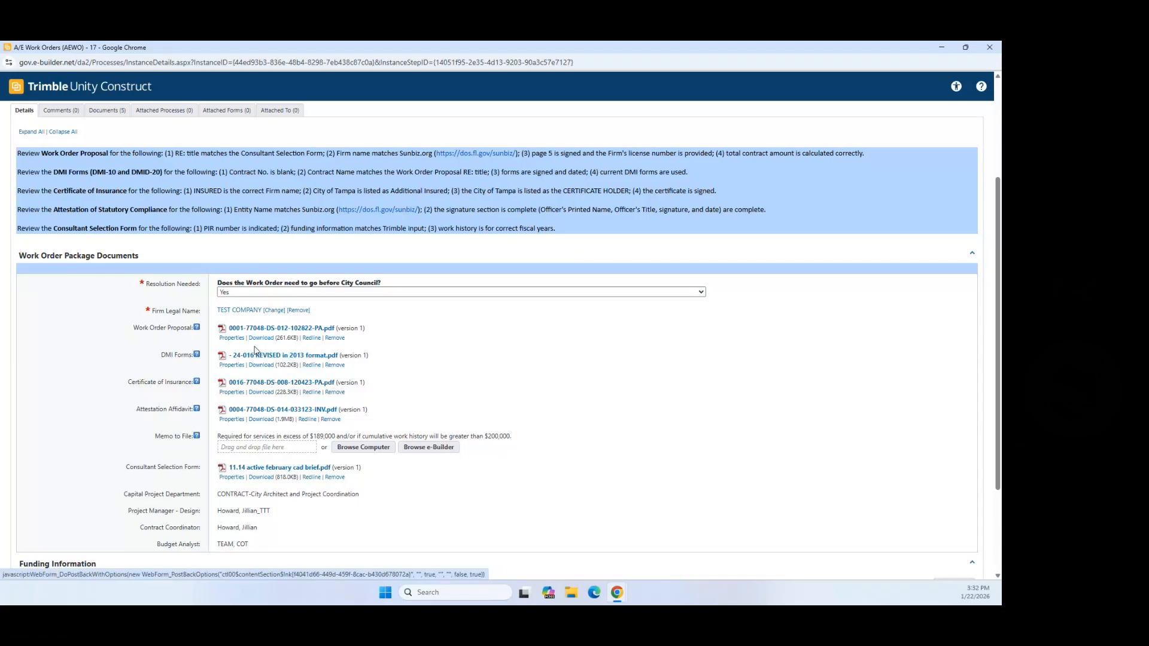
left_click(232, 338)
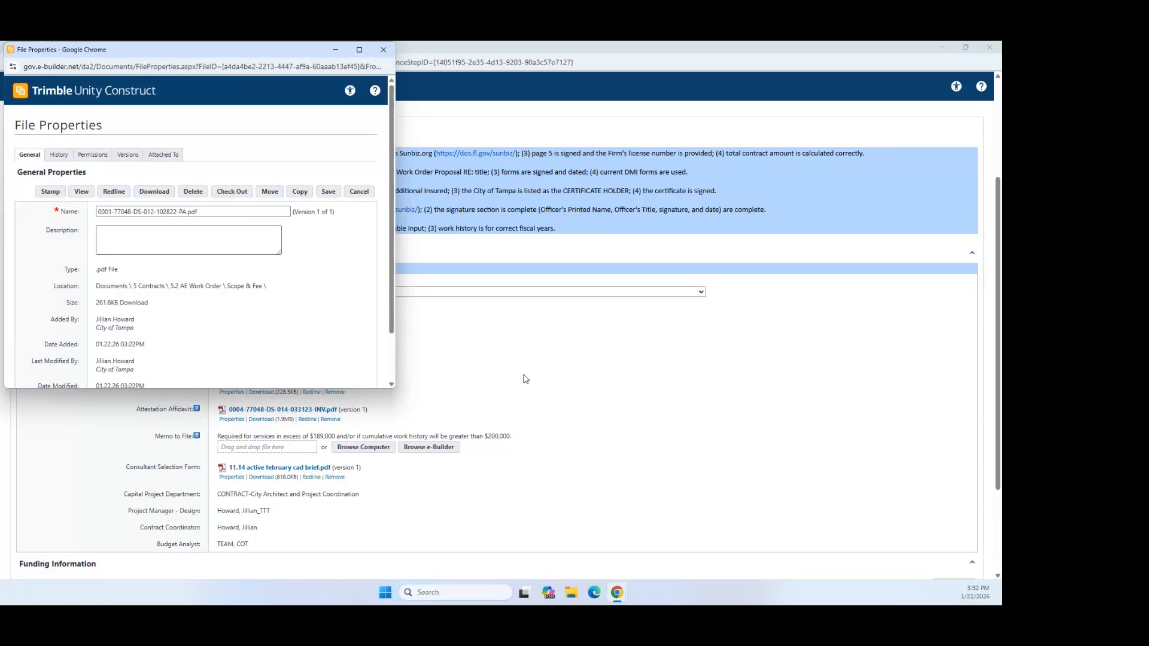
scroll(247, 285, "down", 2)
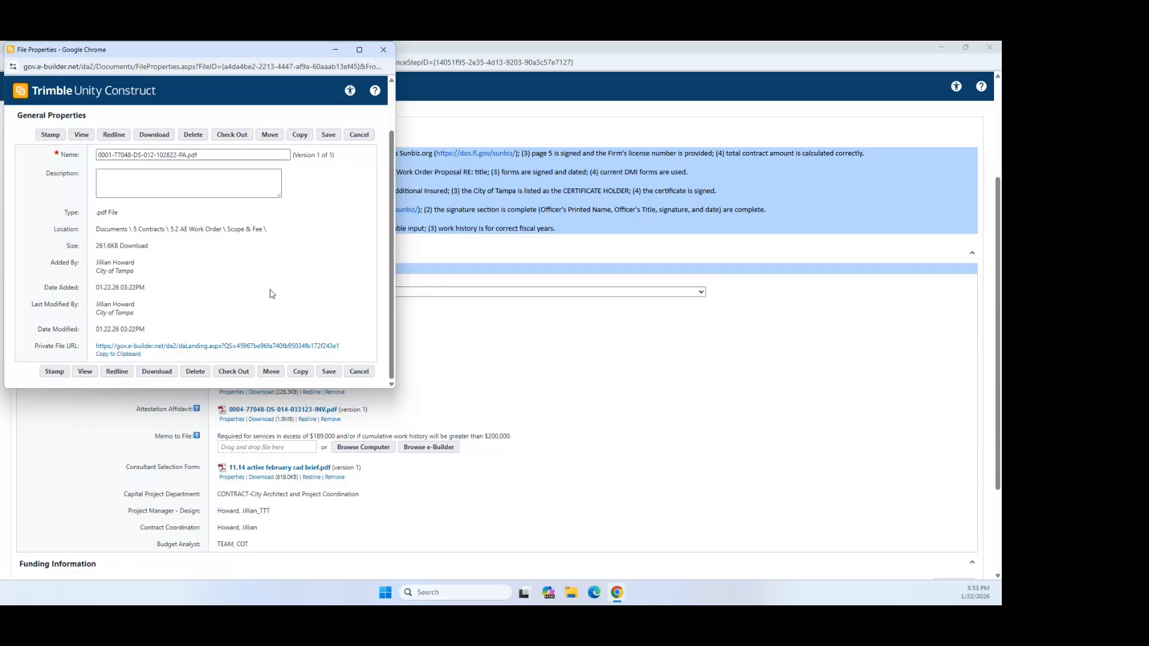
scroll(281, 302, "up", 2)
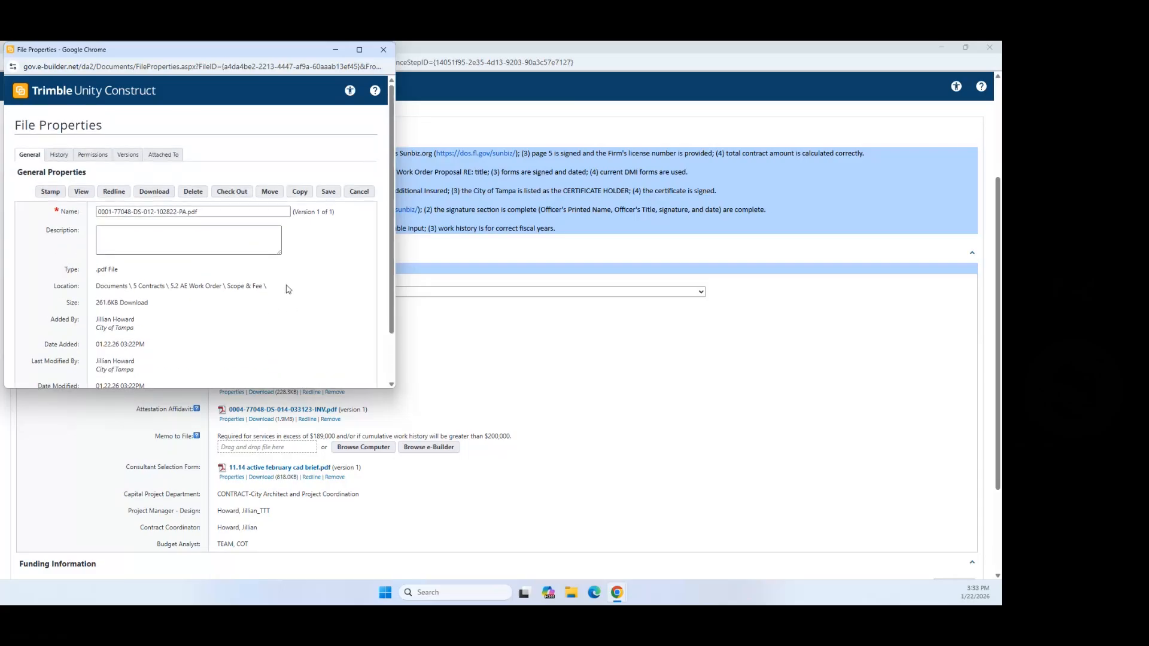
left_click(360, 192)
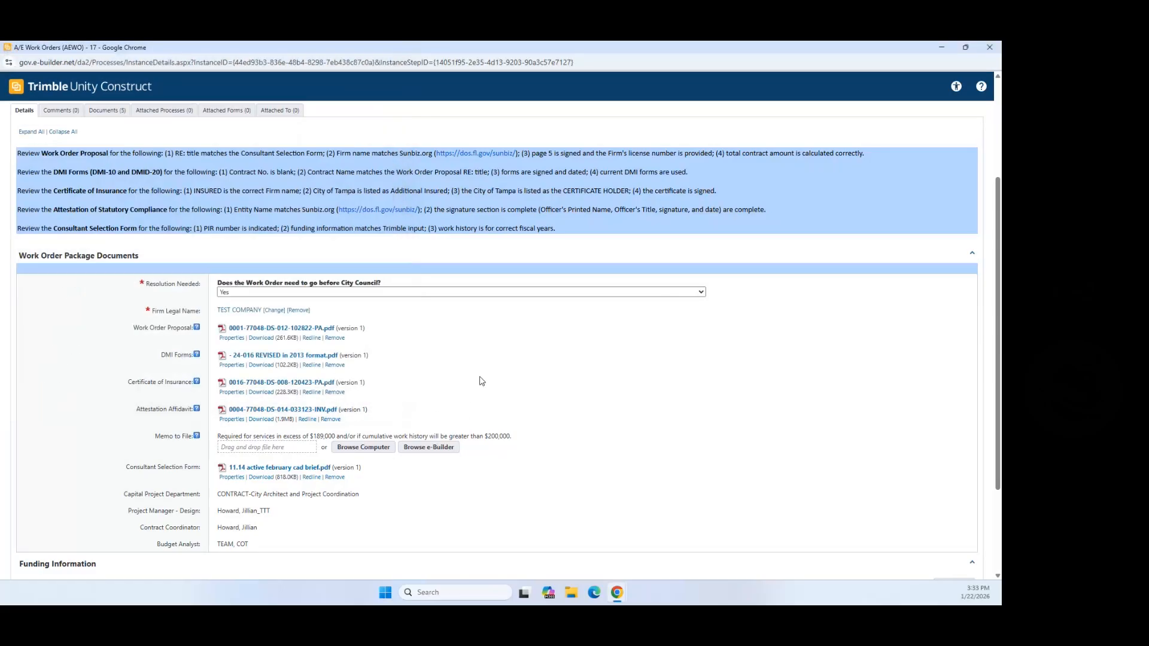
Step: Review the department and staff assignment details in the package
scroll(407, 479, "down", 3)
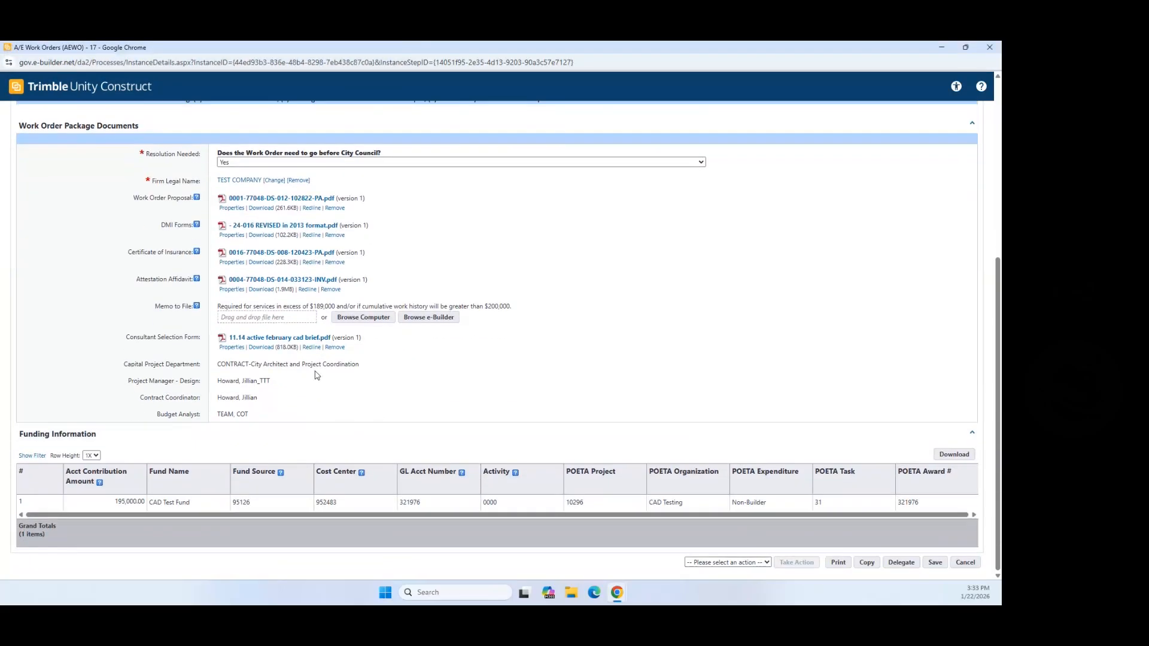
left_click_drag(219, 364, 273, 413)
left_click(273, 412)
scroll(793, 390, "up", 5)
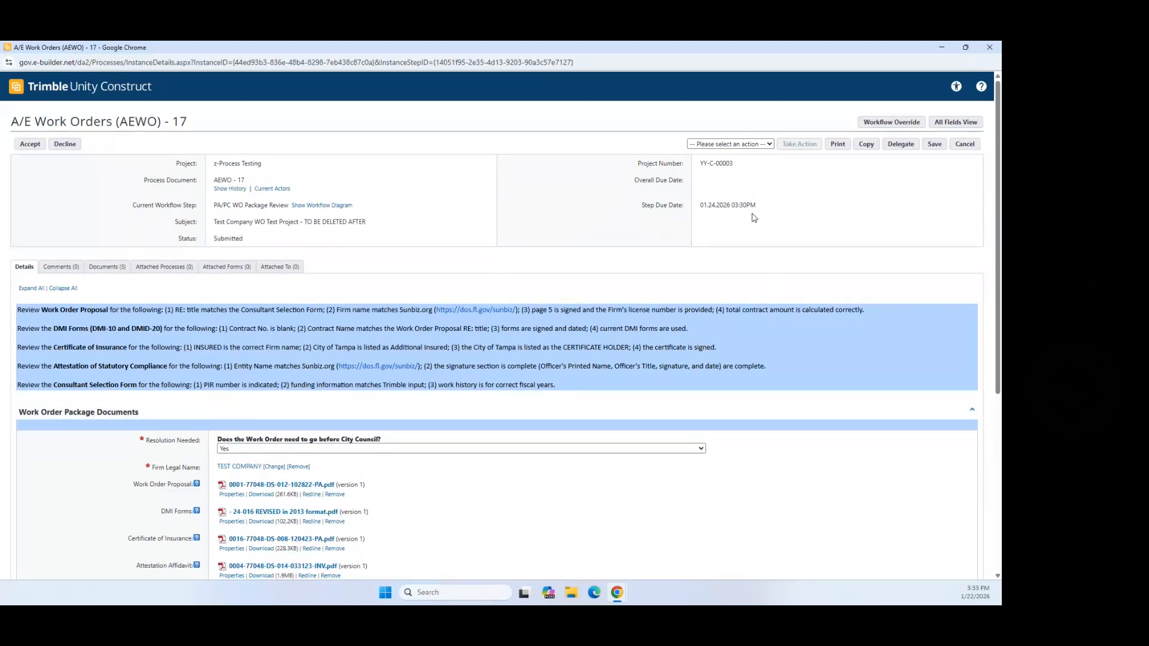
Step: Run the WO Pkg Complete action and confirm 'Yes, WO Pkg Complete'
left_click(770, 145)
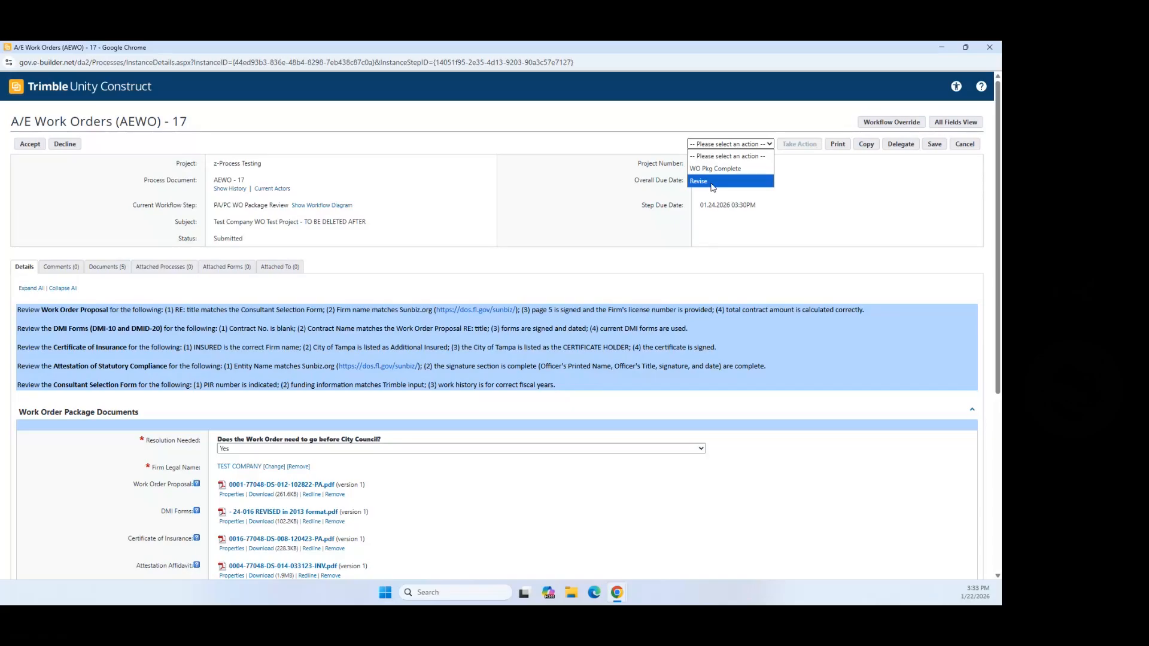
left_click(707, 169)
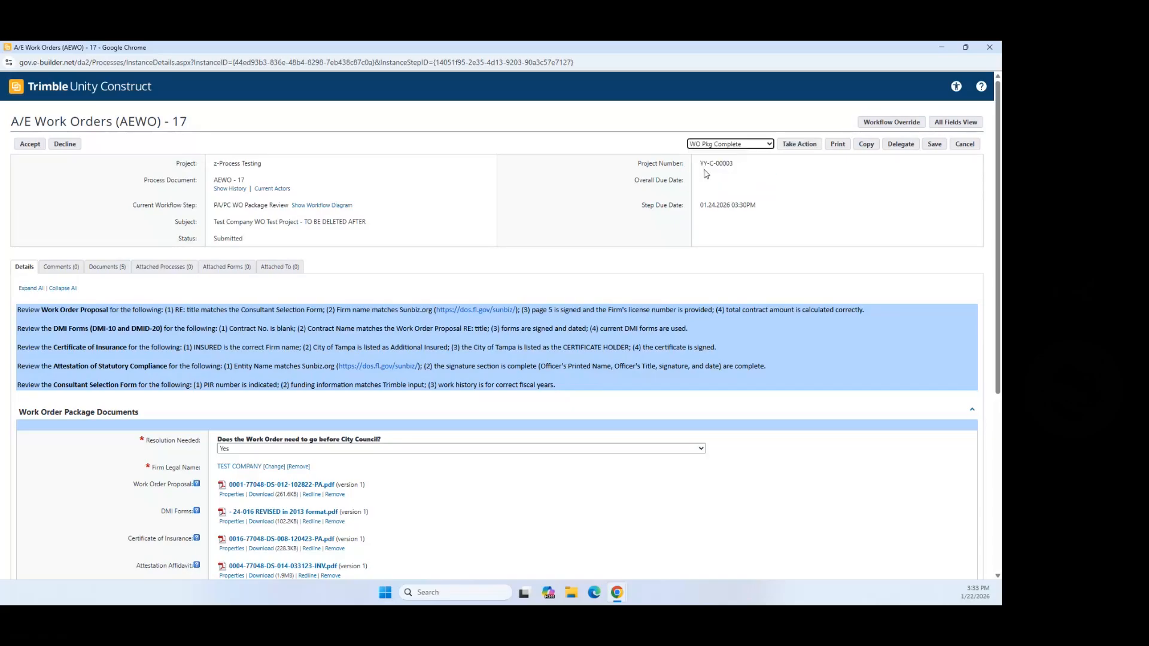
left_click(797, 145)
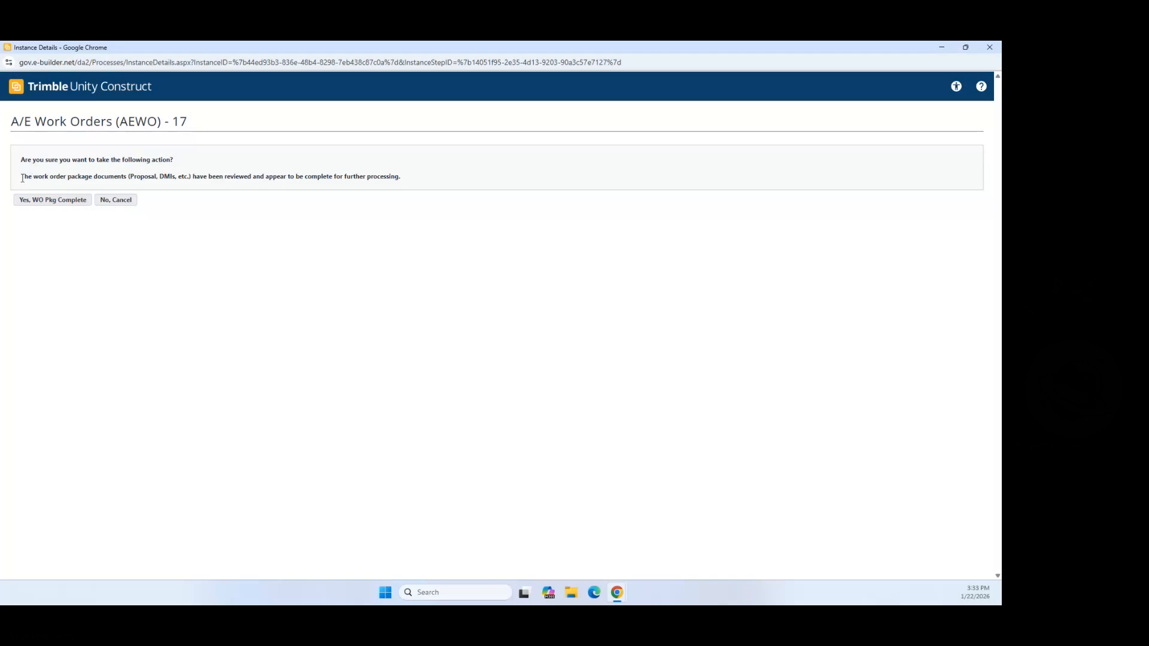
left_click_drag(22, 178, 421, 190)
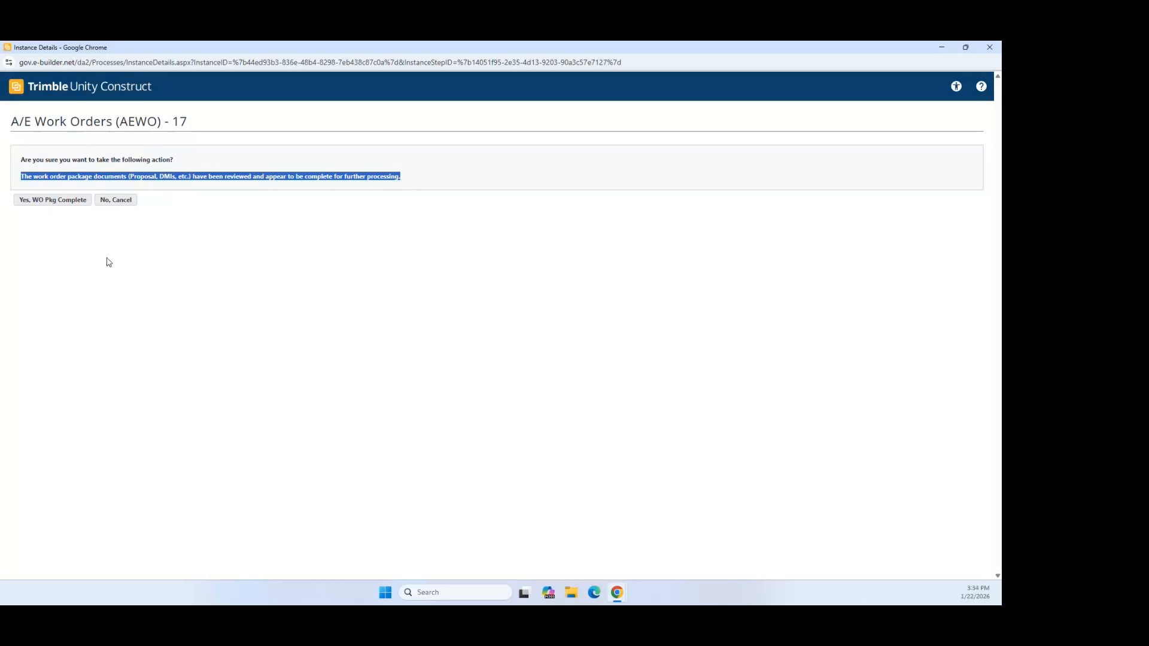
left_click(77, 207)
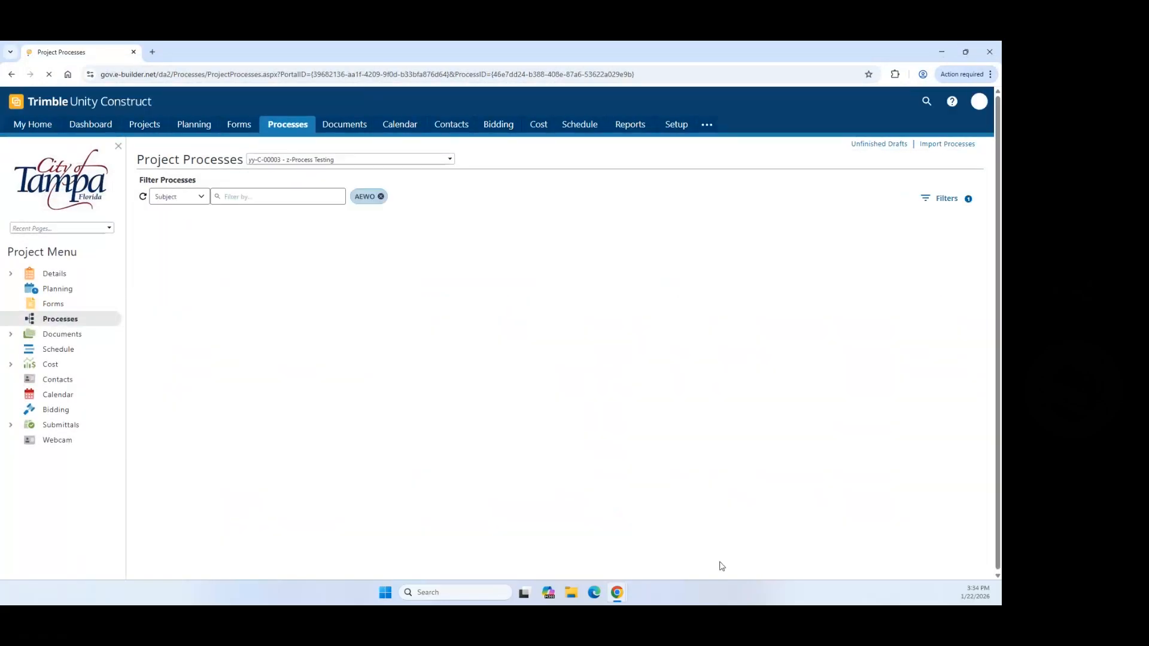
Step: Open AEWO-17's details from the process list and maximize them
scroll(753, 407, "down", 5)
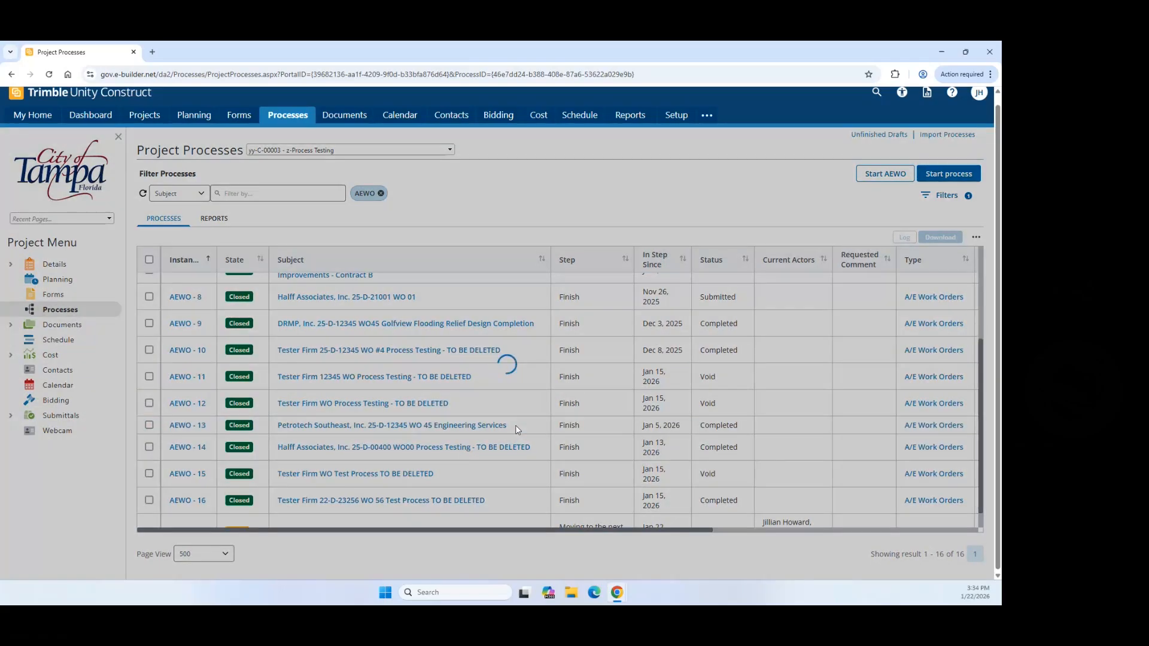
scroll(513, 443, "down", 1)
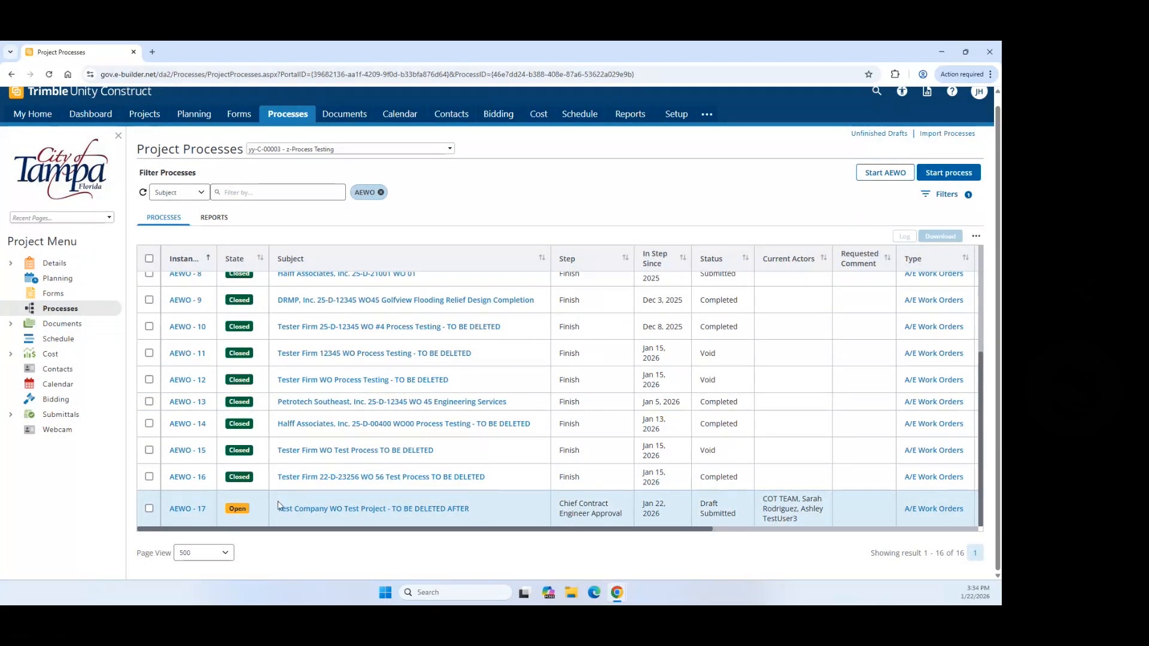
left_click(186, 511)
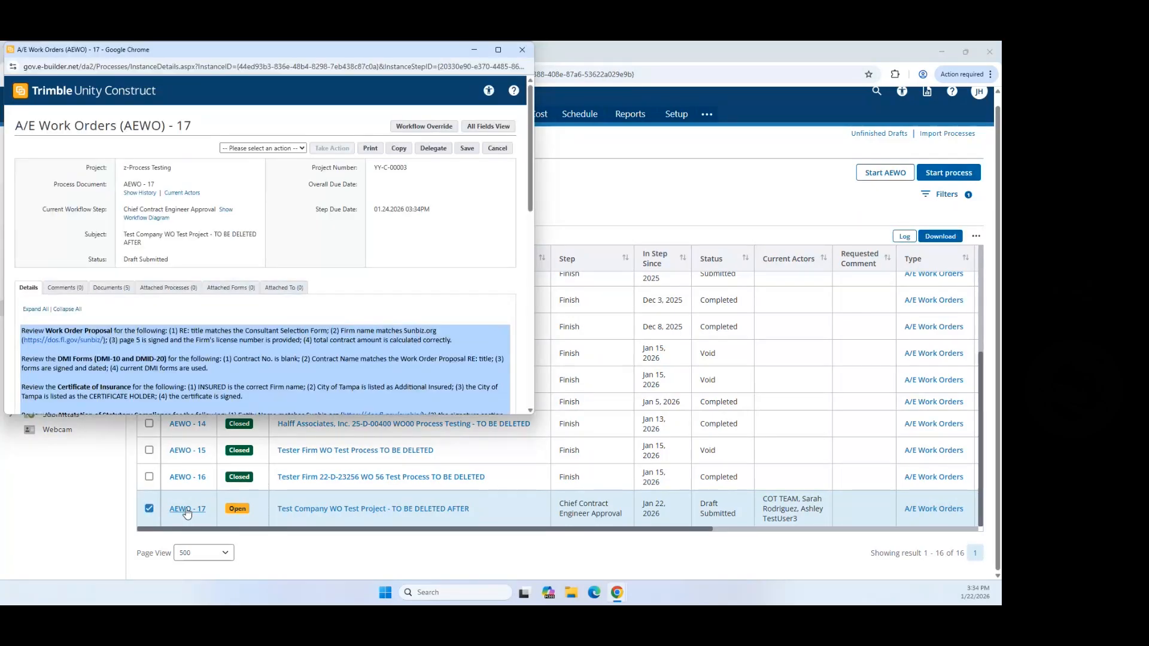
left_click(497, 50)
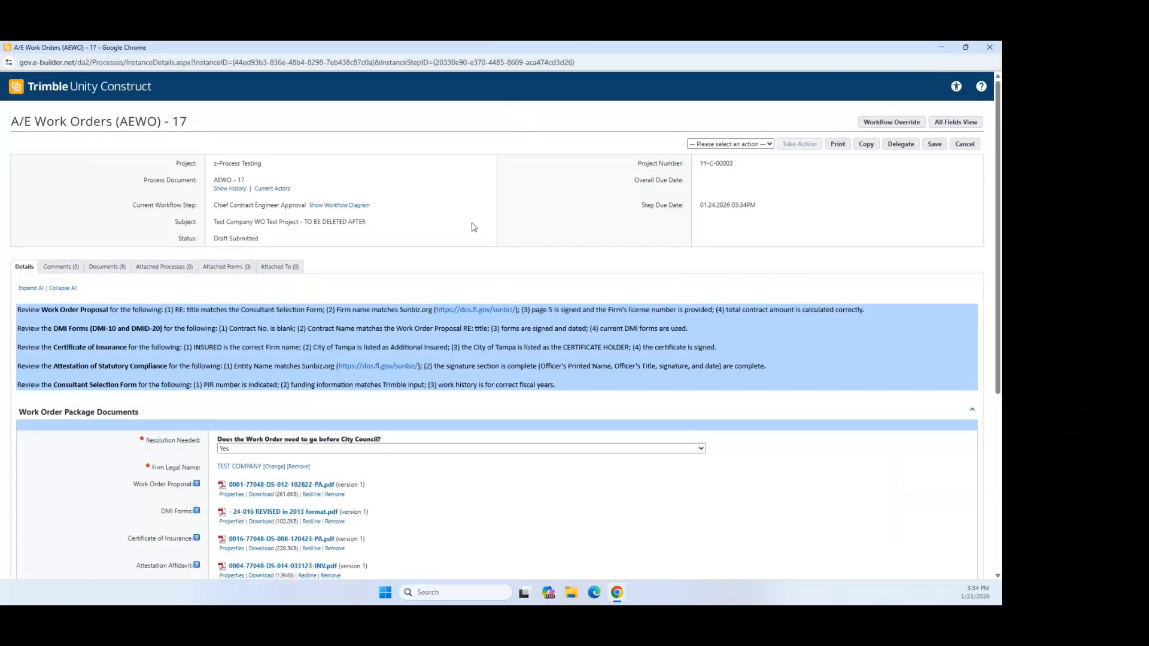
scroll(432, 290, "down", 2)
scroll(432, 290, "down", 1)
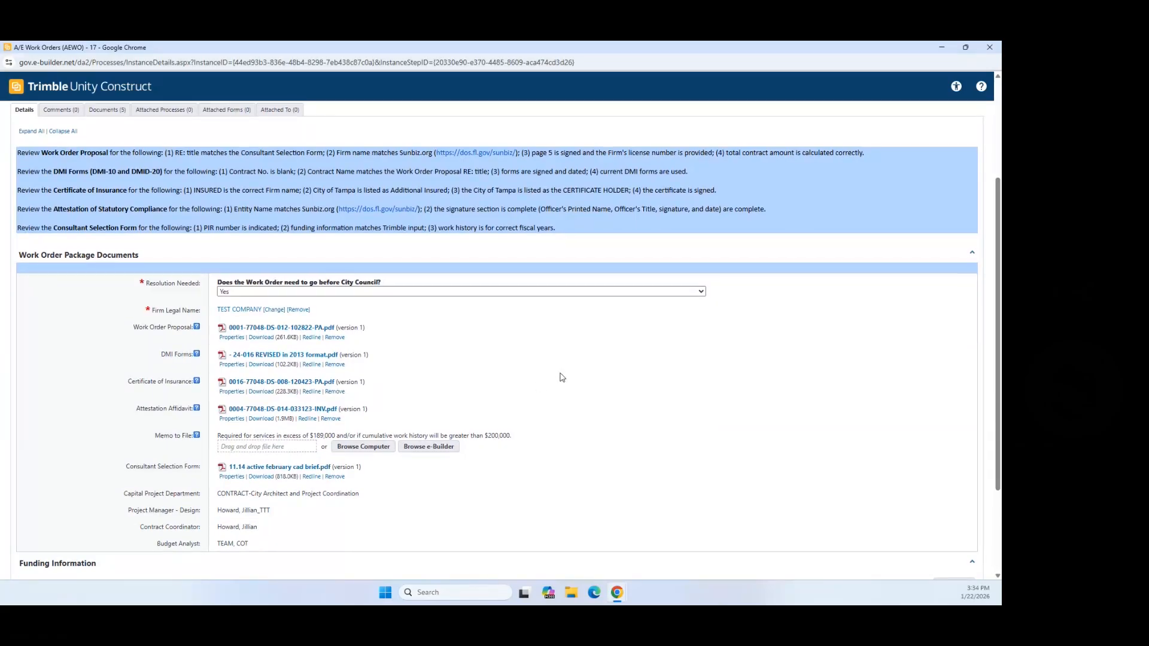
scroll(559, 377, "down", 2)
scroll(852, 357, "up", 5)
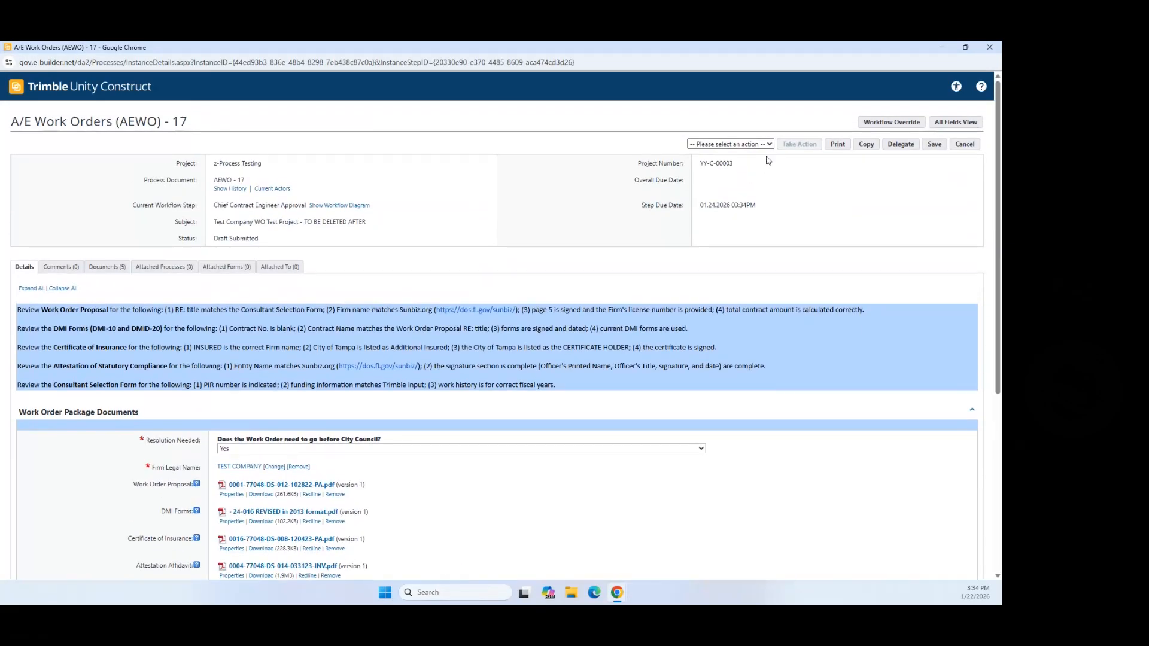
Step: Choose Approved as the workflow action and take action on AEWO-17
left_click(768, 144)
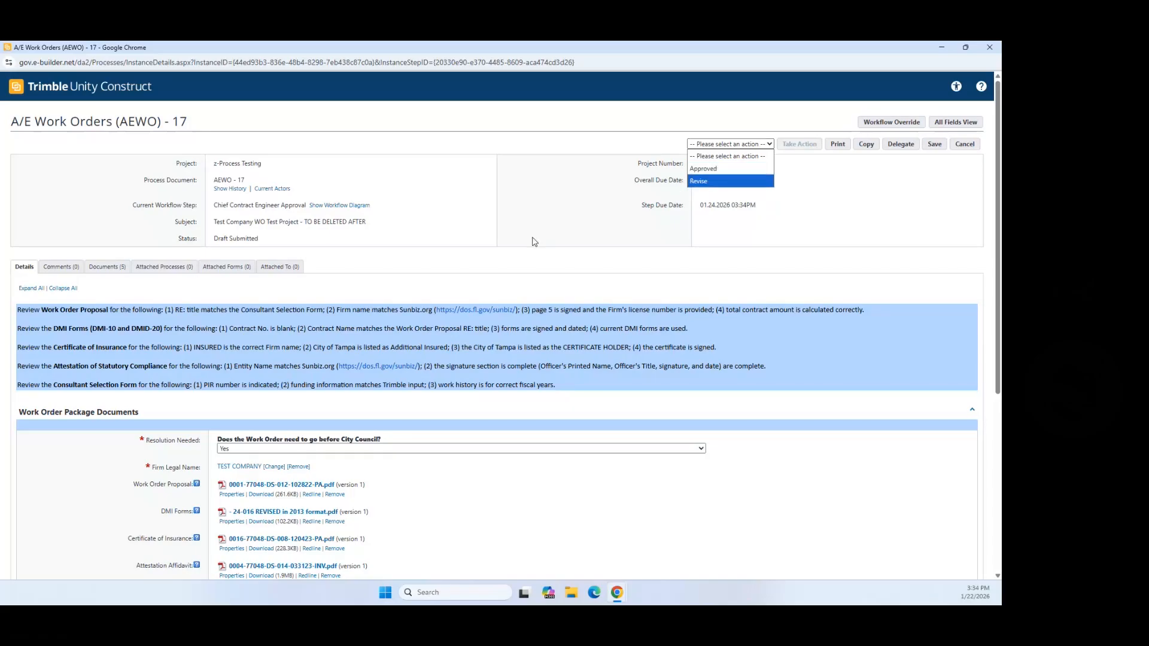
scroll(534, 242, "down", 5)
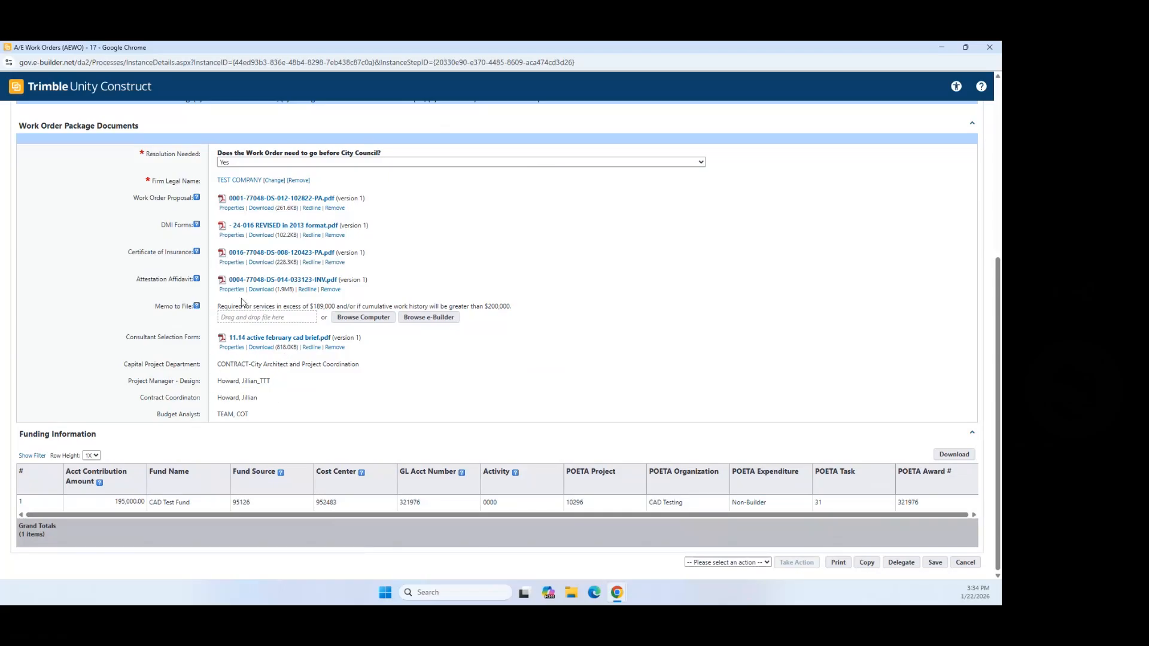
scroll(473, 387, "up", 3)
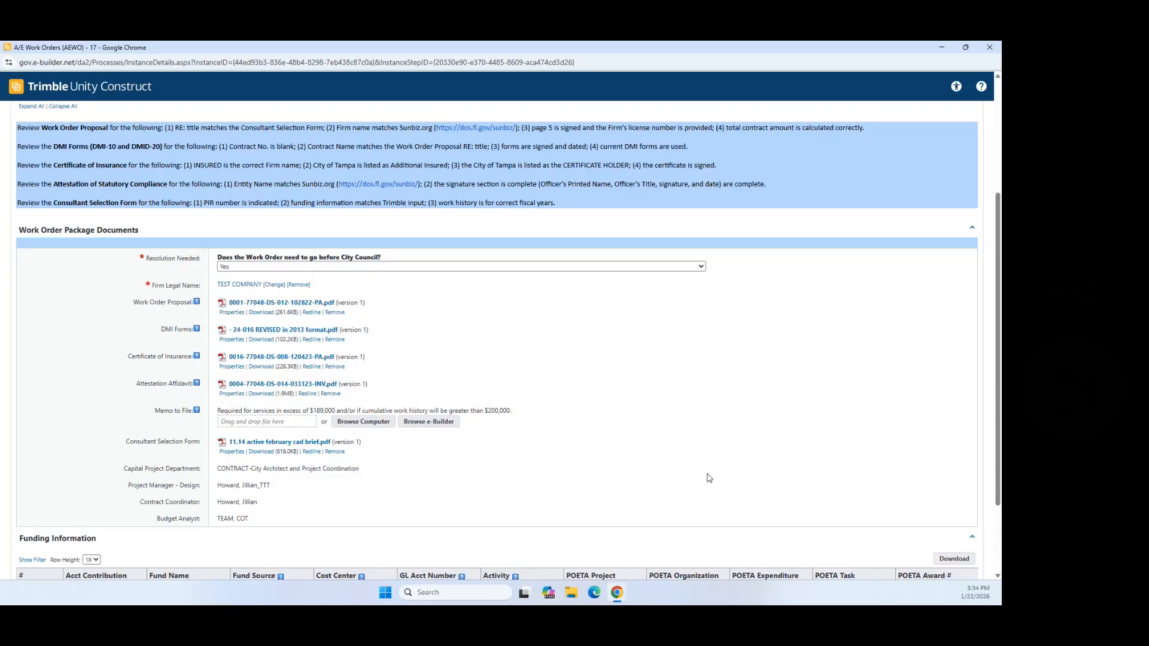
scroll(862, 525, "down", 3)
left_click(731, 562)
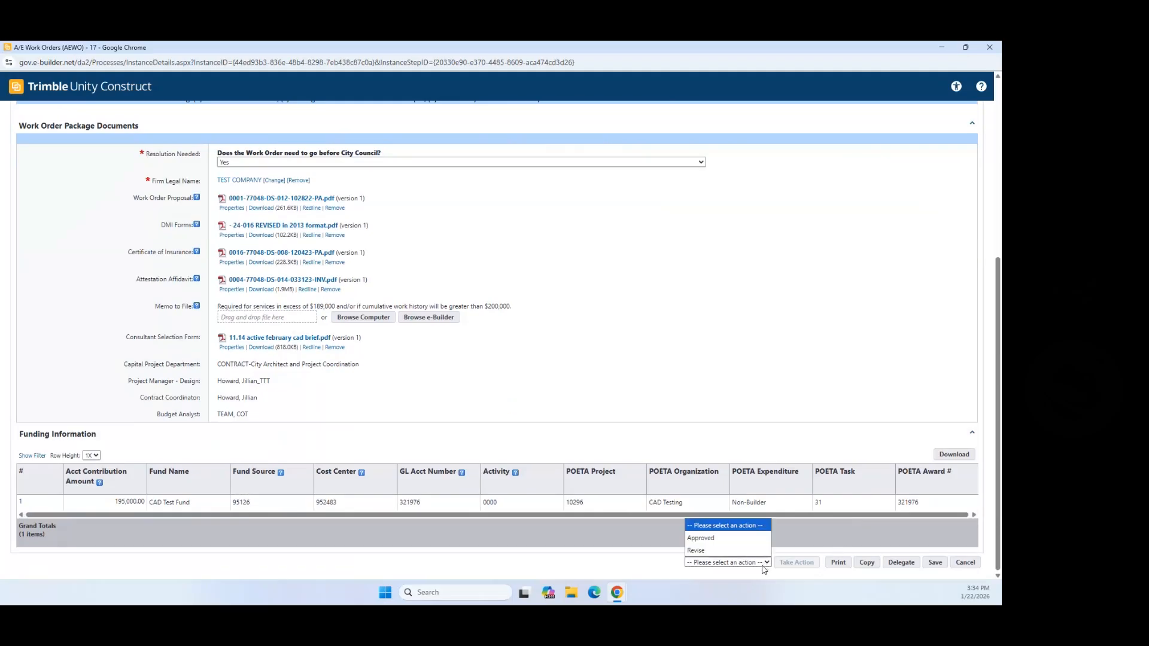
left_click(742, 543)
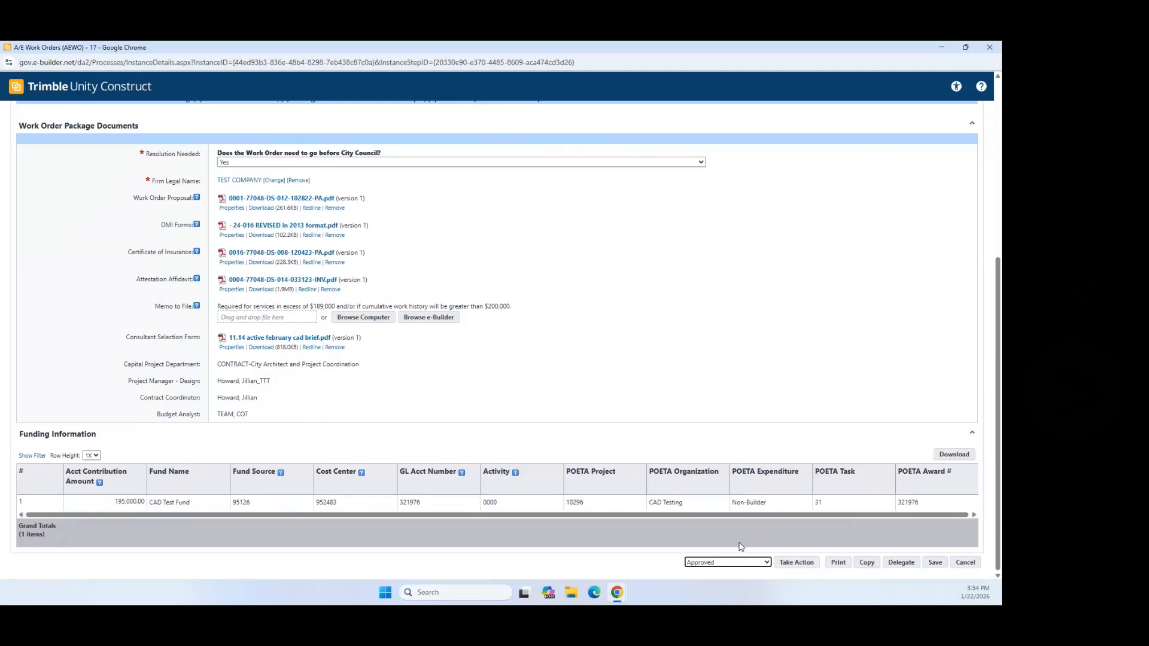
left_click(796, 563)
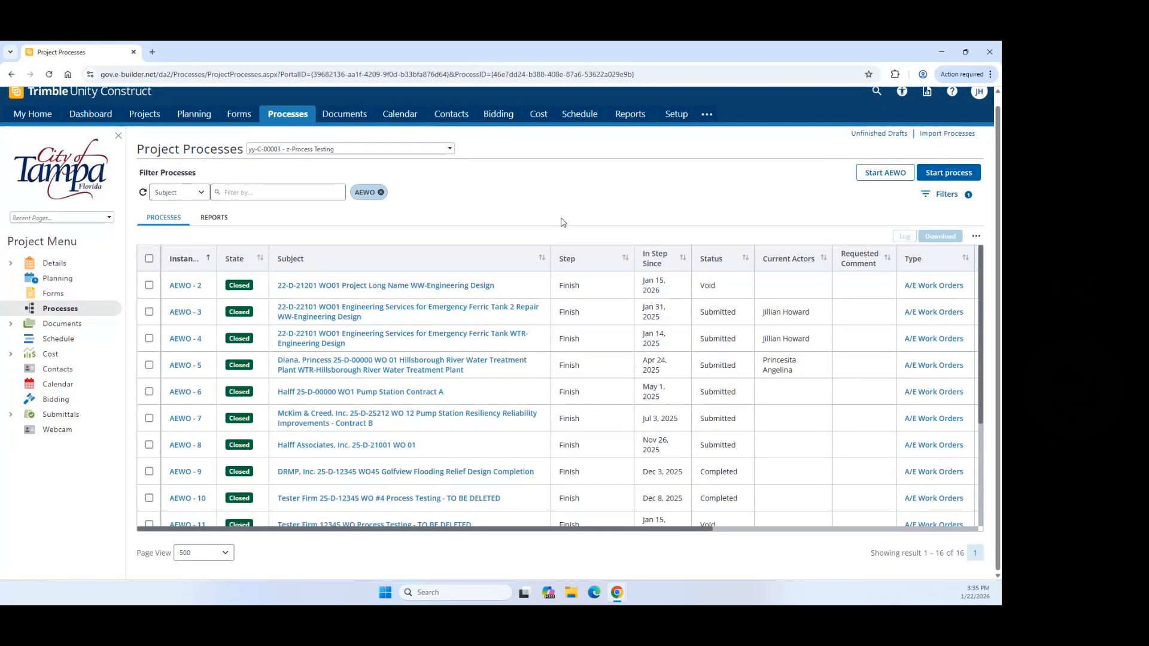
Step: Refresh the list with F5 and open AEWO-17, now at Work Order Package Review, full-screen
scroll(542, 359, "down", 3)
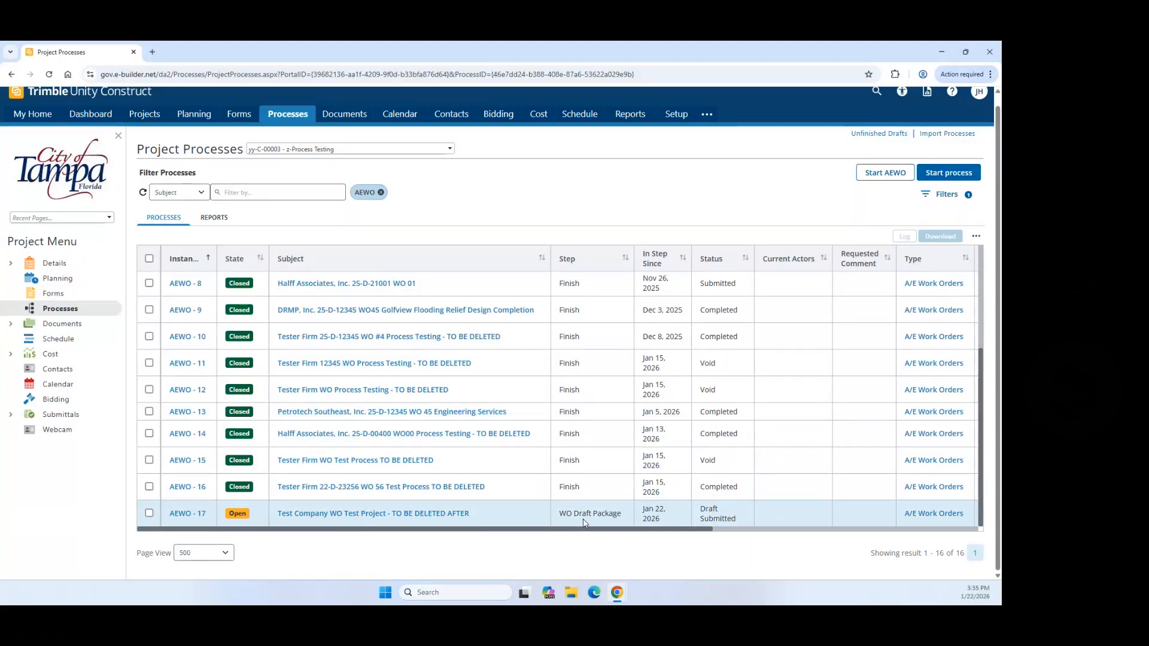
key("F5")
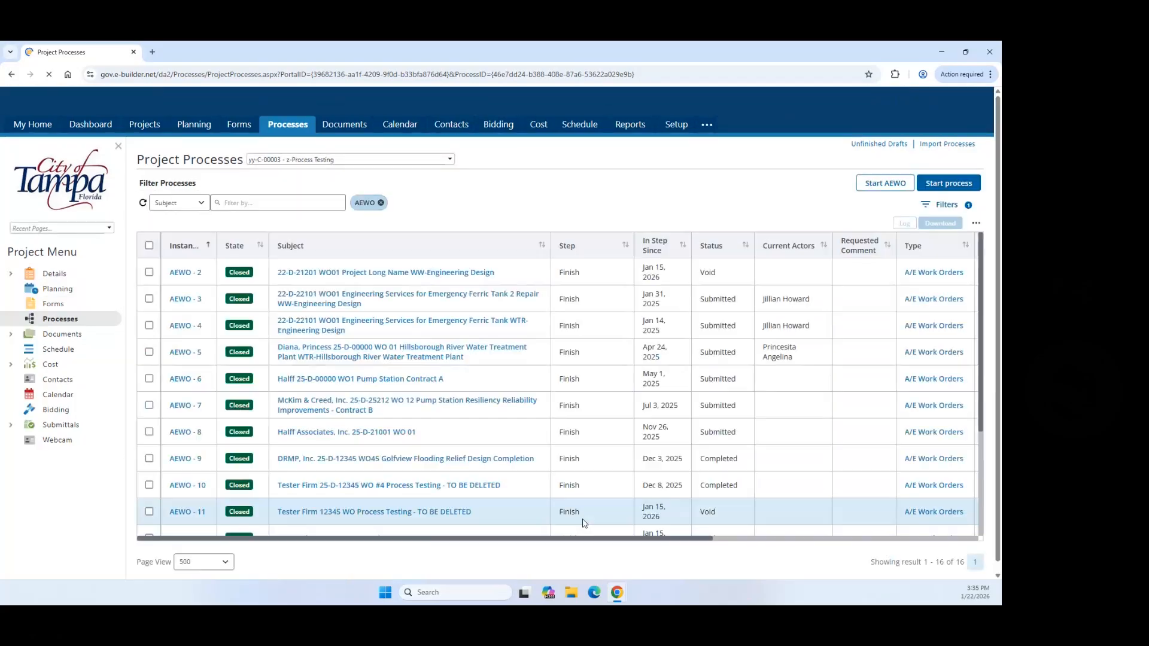
scroll(612, 489, "down", 3)
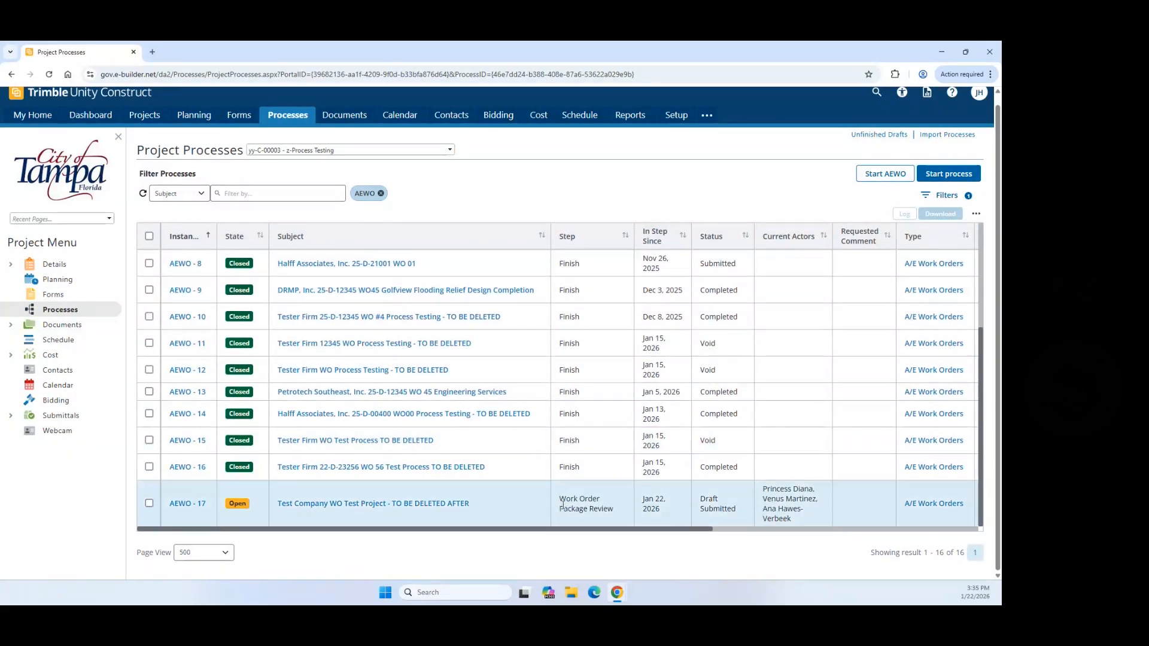
scroll(590, 455, "down", 1)
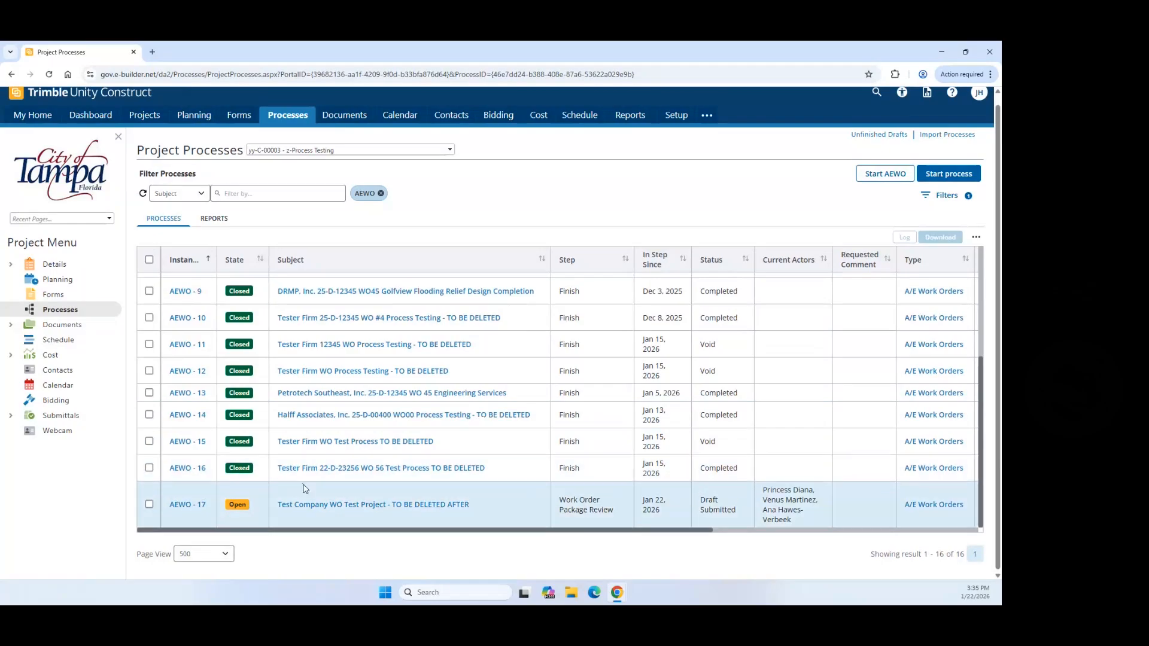
left_click(188, 505)
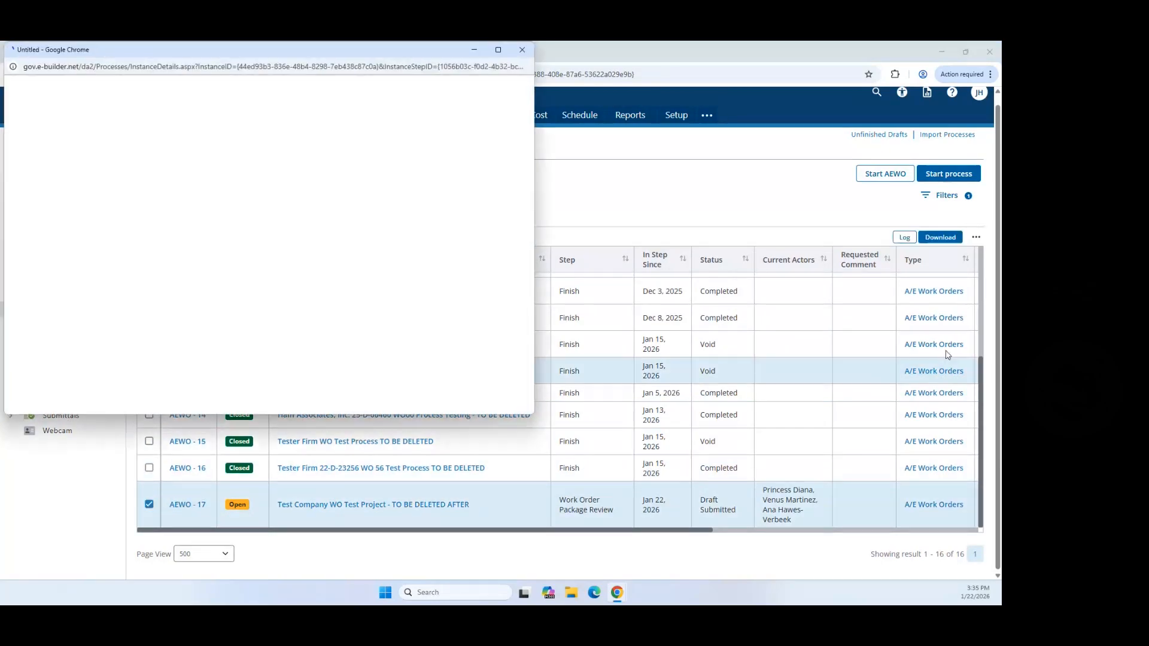
left_click(497, 50)
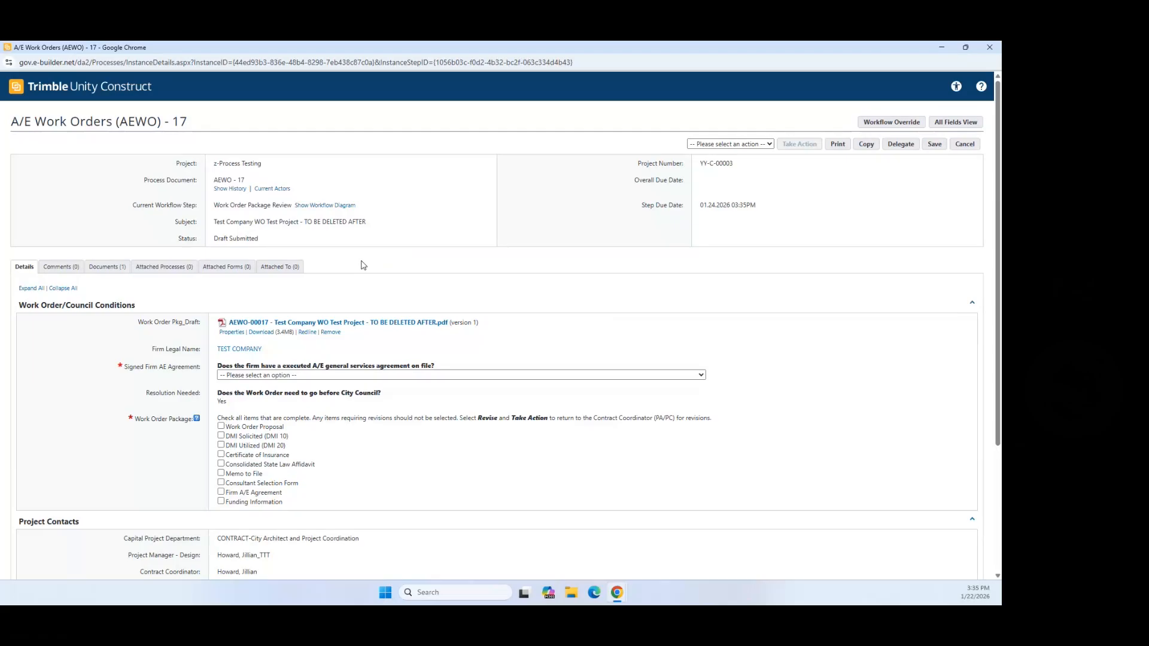
Step: Open the Work Order Pkg_Draft PDF full-screen at 80% and highlight Test Company and the WO value
left_click(350, 328)
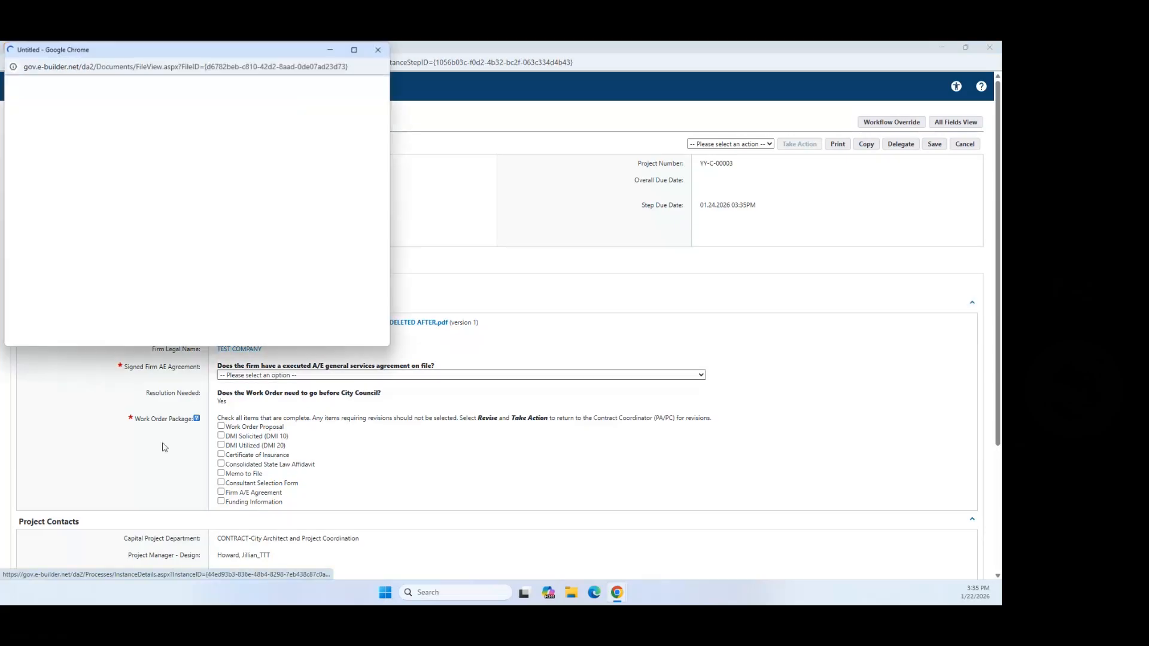
left_click(355, 51)
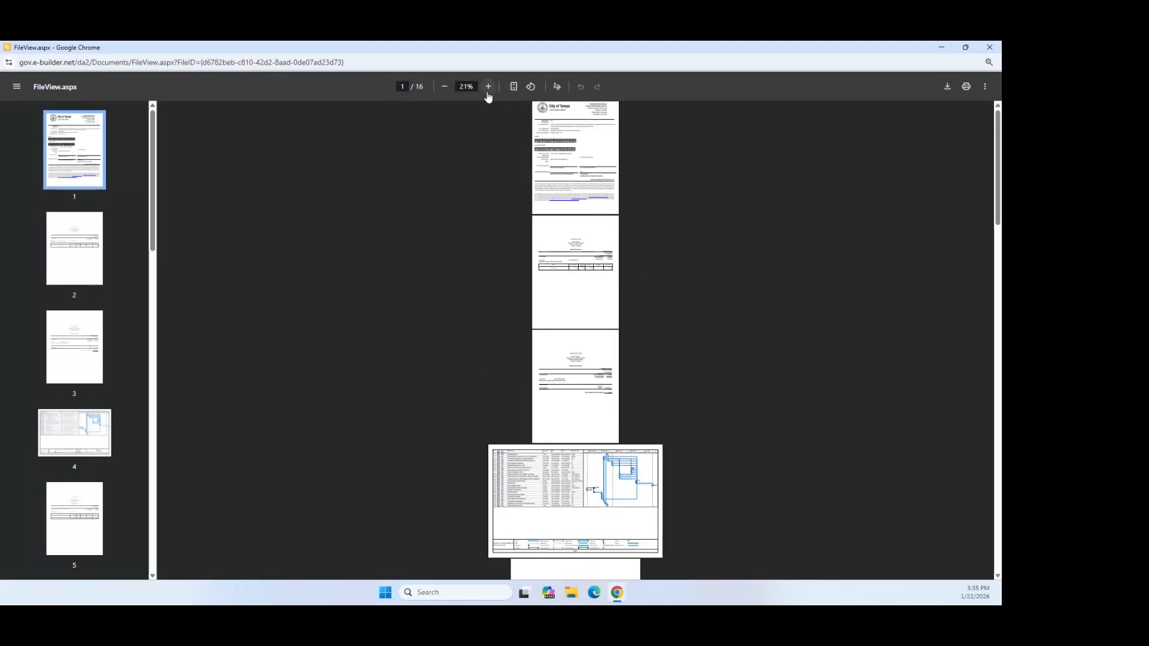
left_click(487, 87)
left_click(488, 87)
left_click(488, 88)
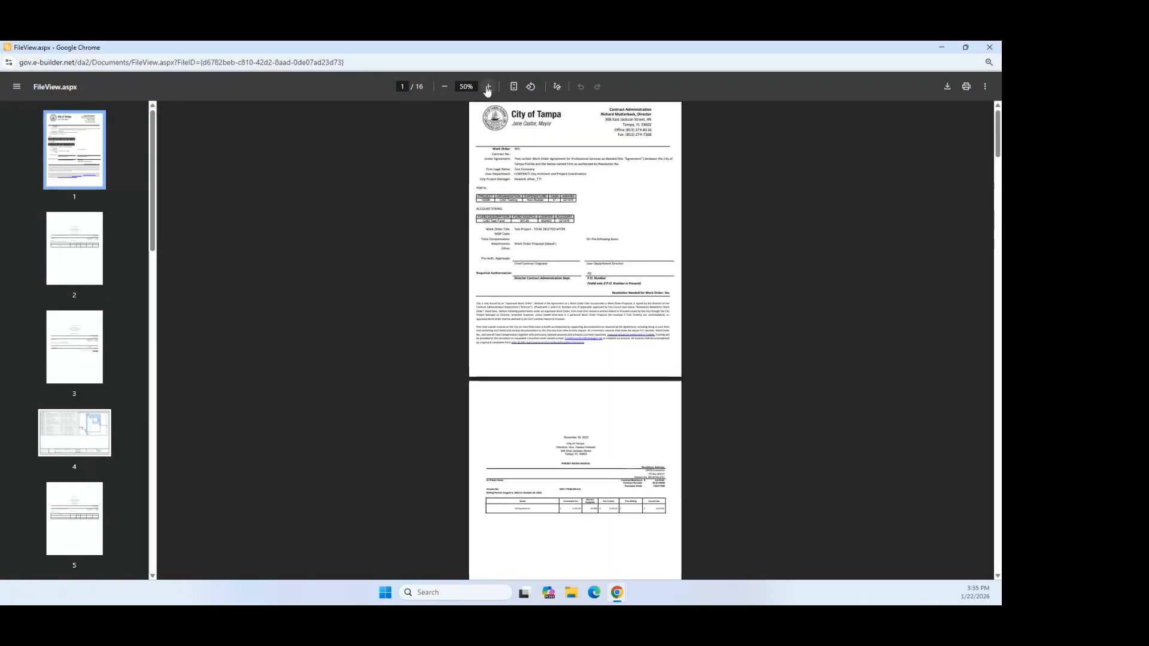
left_click(488, 87)
left_click(488, 87)
left_click(488, 87)
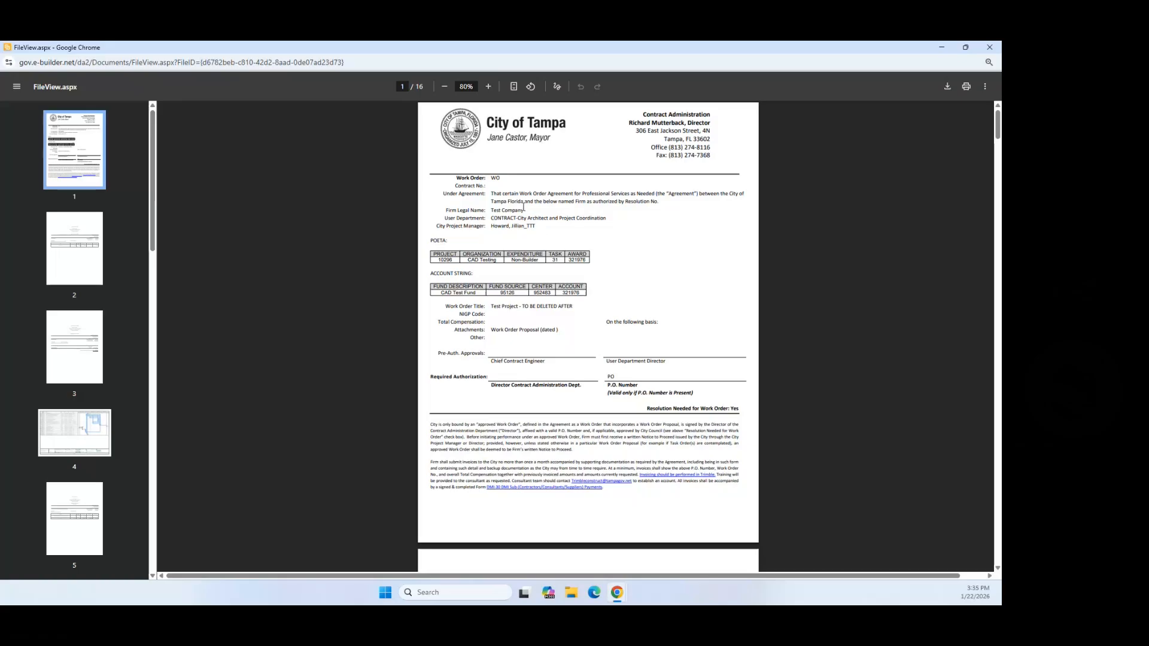
left_click_drag(525, 210, 434, 223)
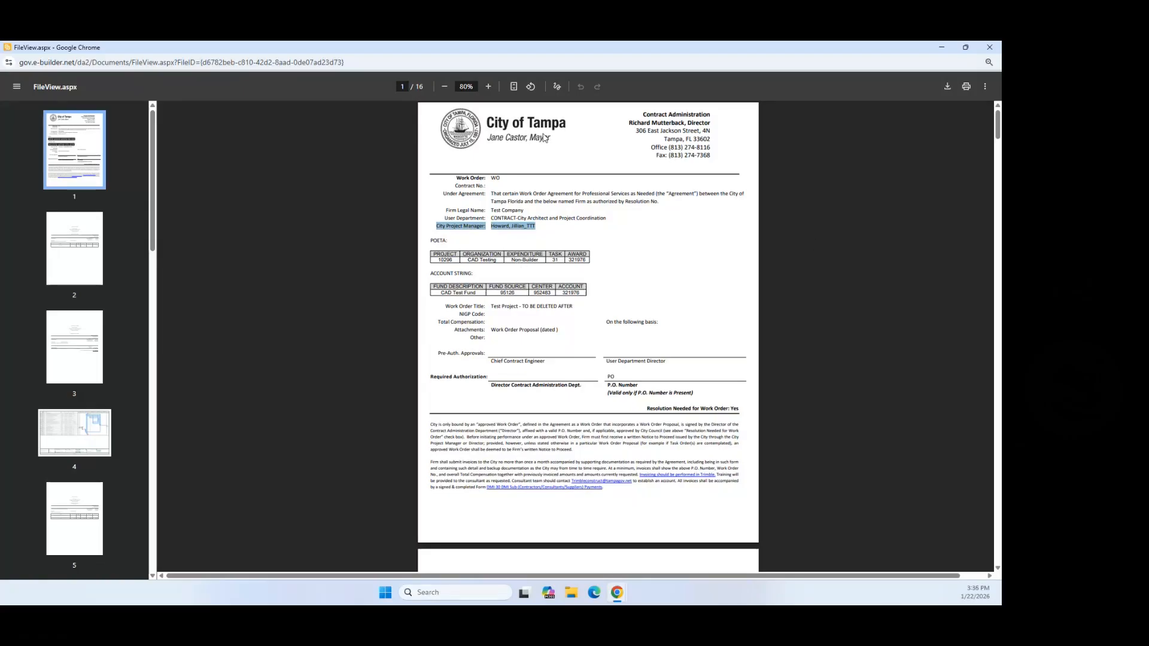
left_click_drag(490, 178, 501, 180)
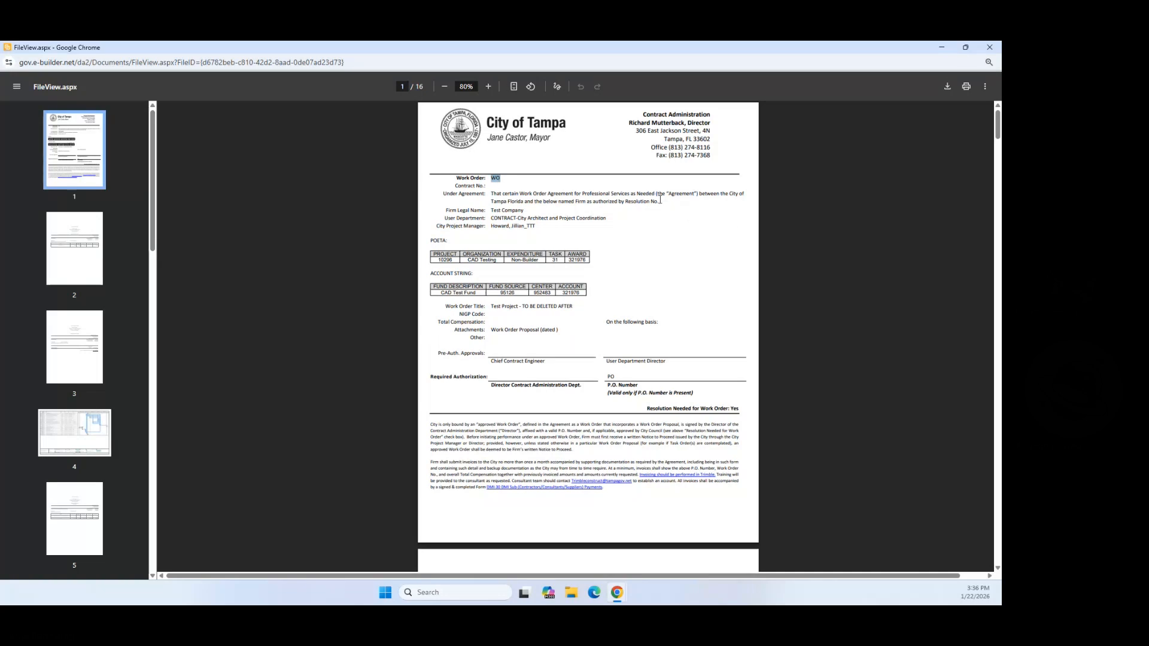
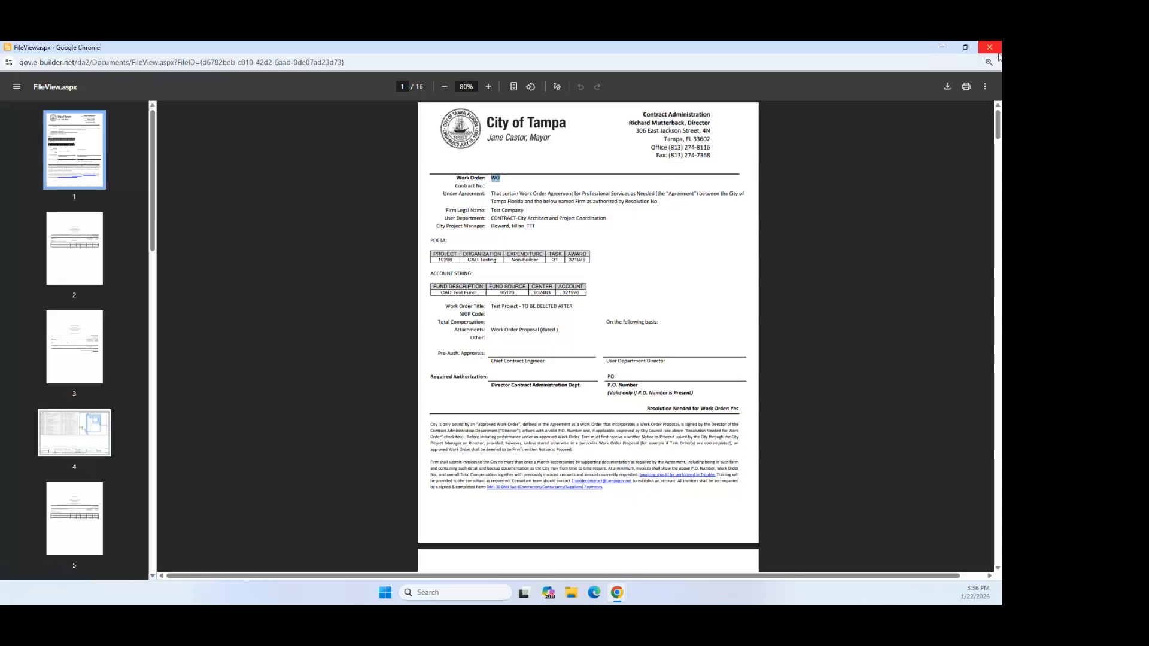
Step: Close the work order PDF preview to return to the AEWO-17 form
left_click(997, 53)
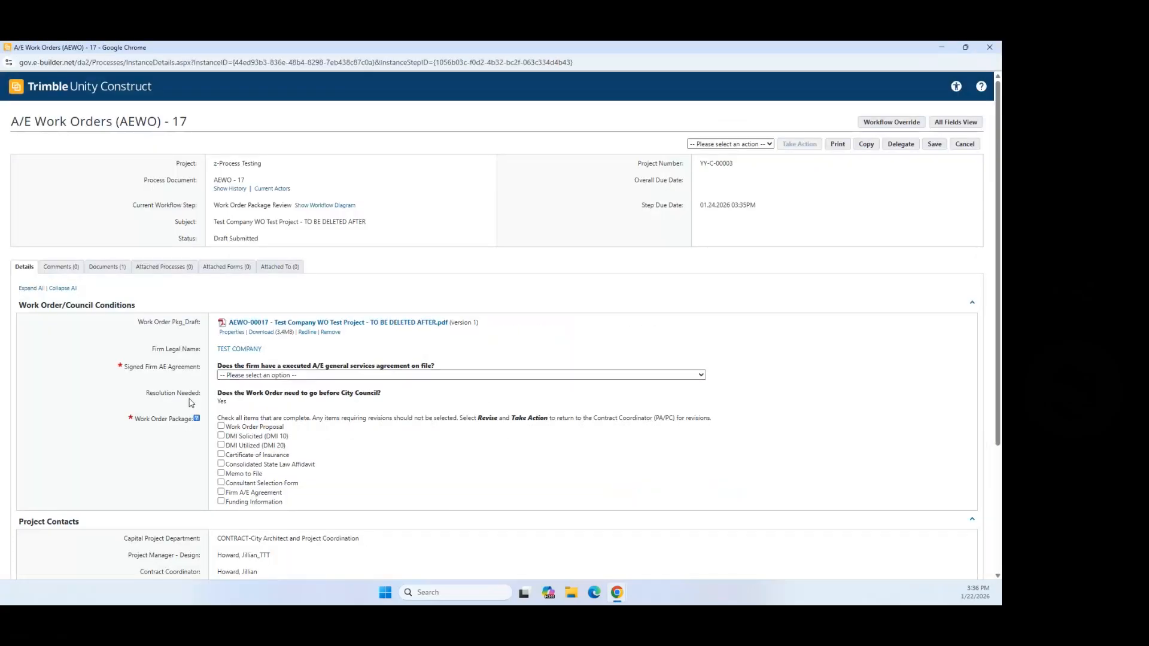
Step: Answer No to the Signed Firm AE Agreement question
scroll(292, 353, "down", 2)
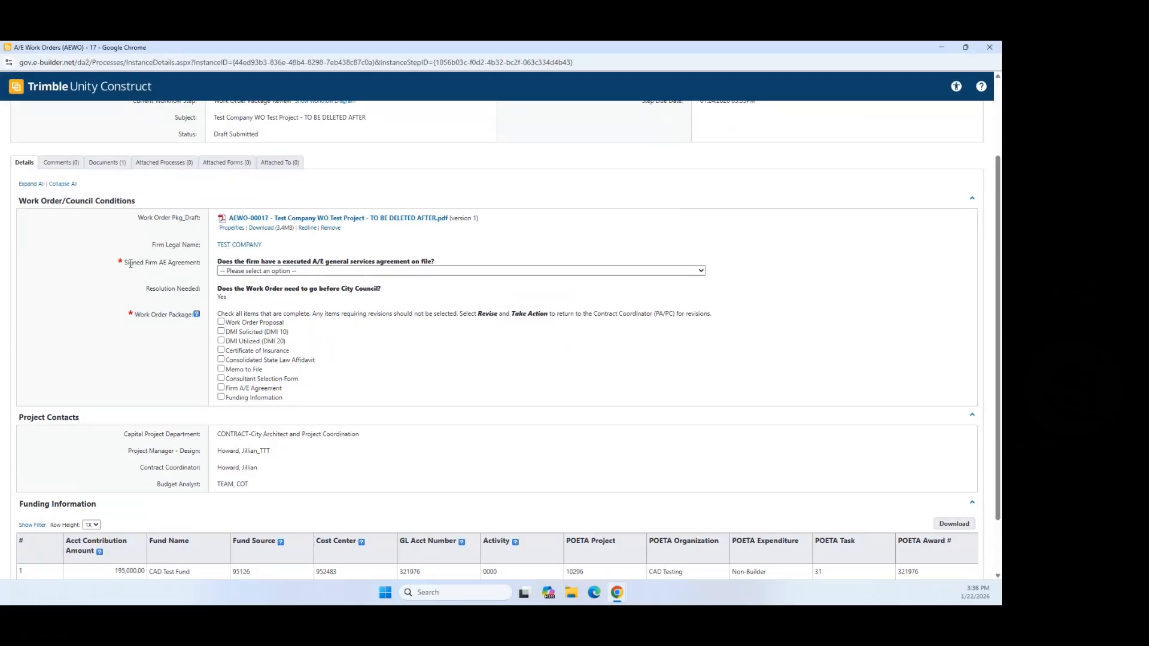
left_click_drag(125, 264, 201, 264)
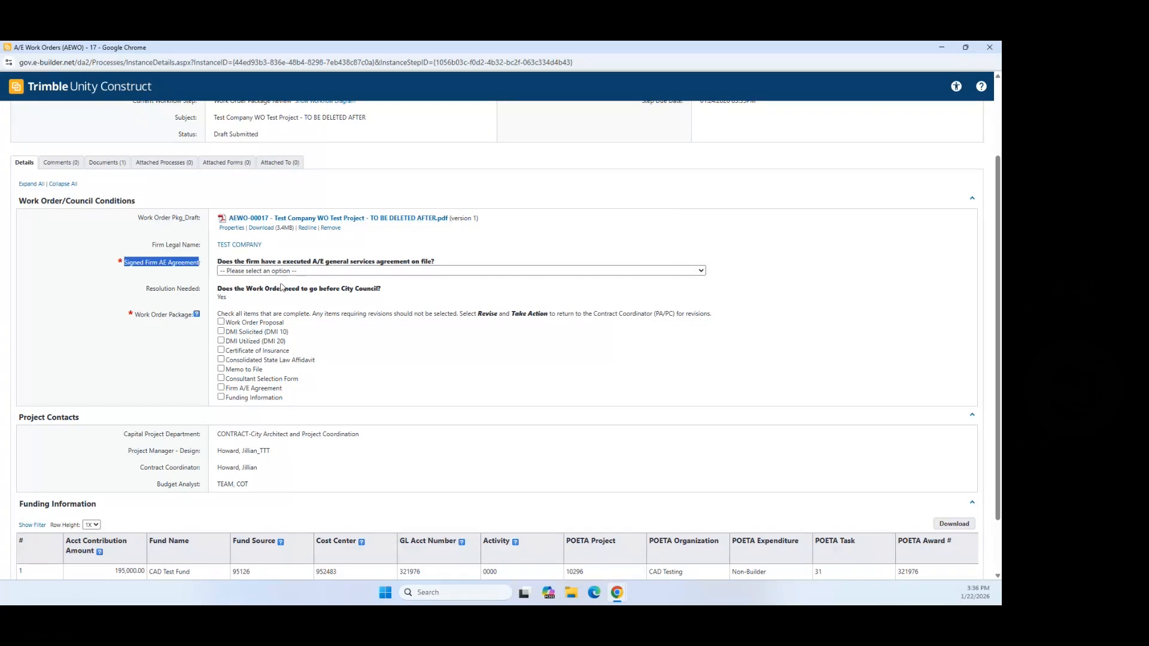
left_click(294, 272)
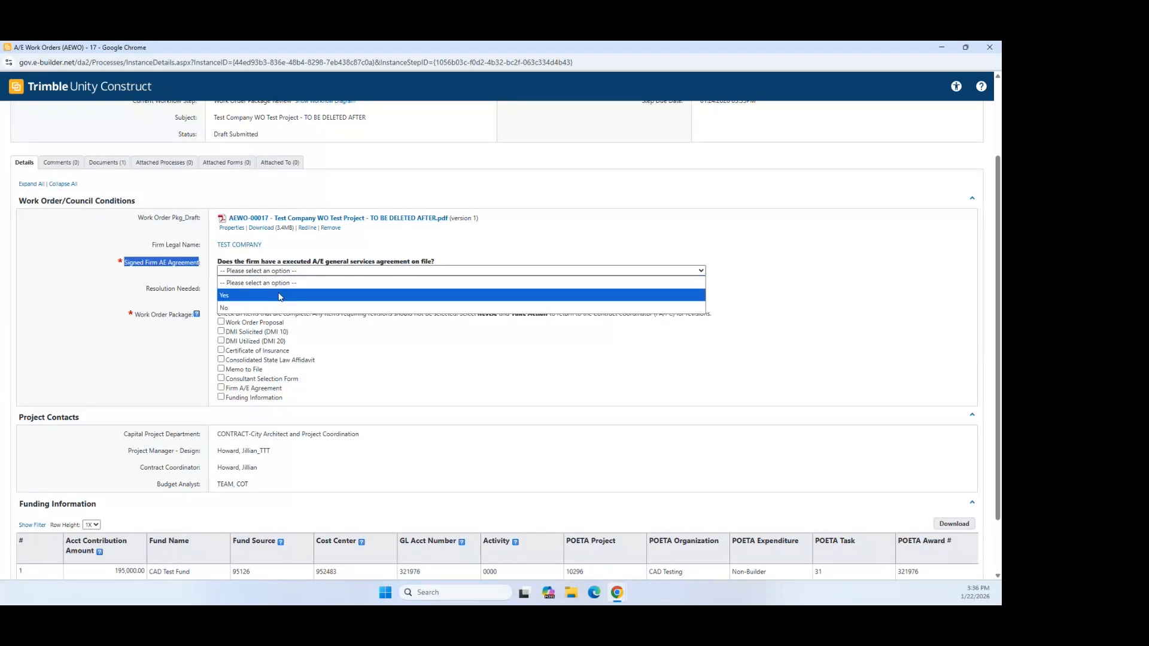
left_click(261, 308)
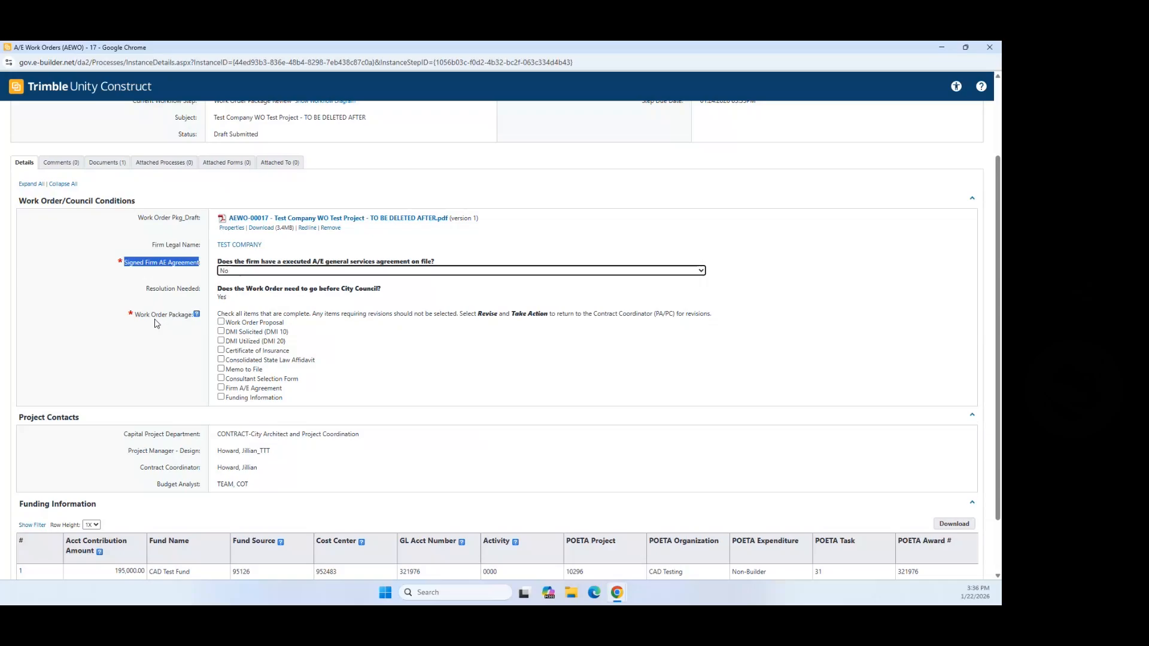
Step: Check Work Order Proposal, DMI Solicited, DMI Utilized, Certificate of Insurance, Consolidated State Law Affidavit and Consultant Selection Form
left_click(221, 322)
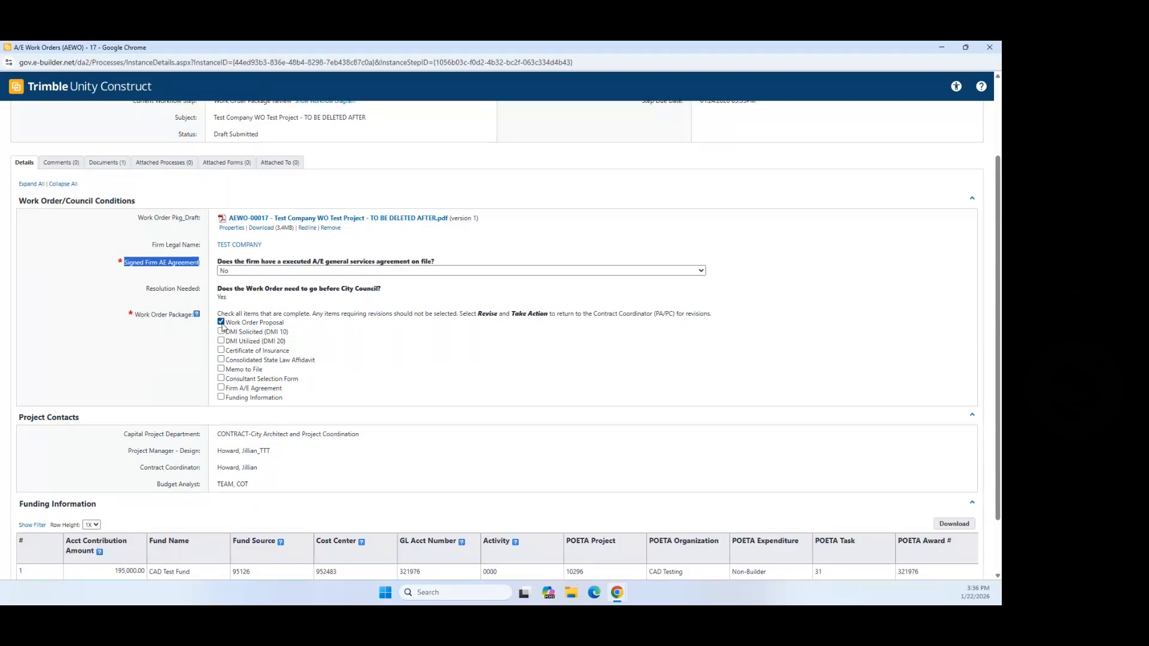
left_click(221, 332)
left_click(221, 341)
left_click(221, 350)
left_click(221, 360)
left_click(220, 378)
scroll(525, 389, "down", 2)
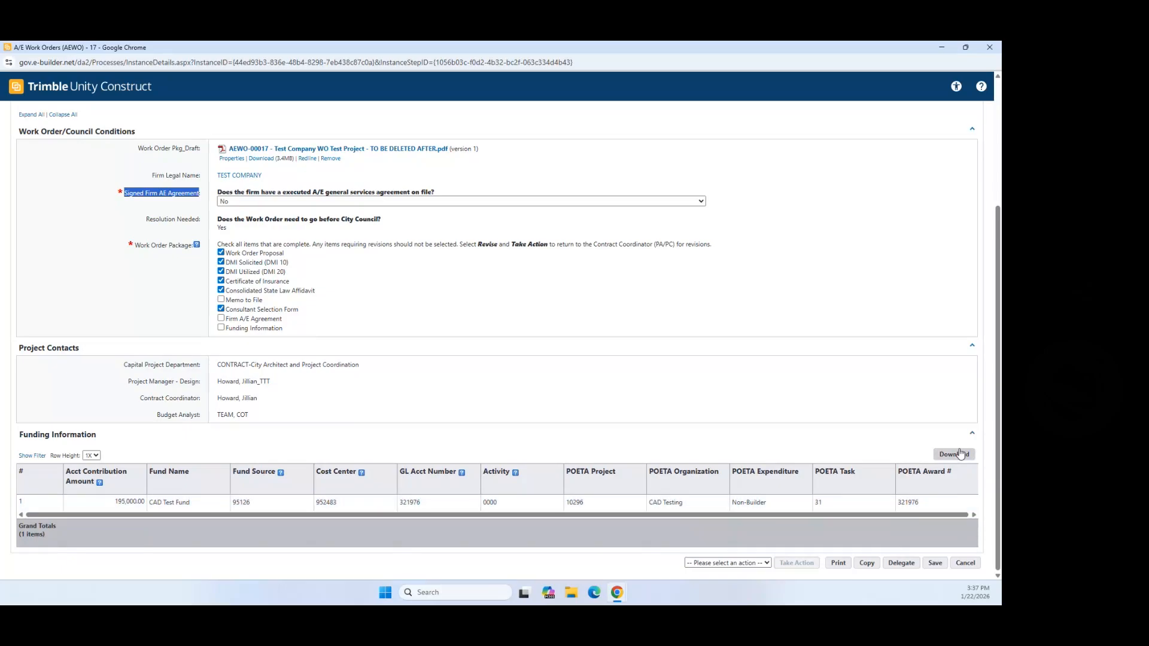
scroll(910, 472, "up", 3)
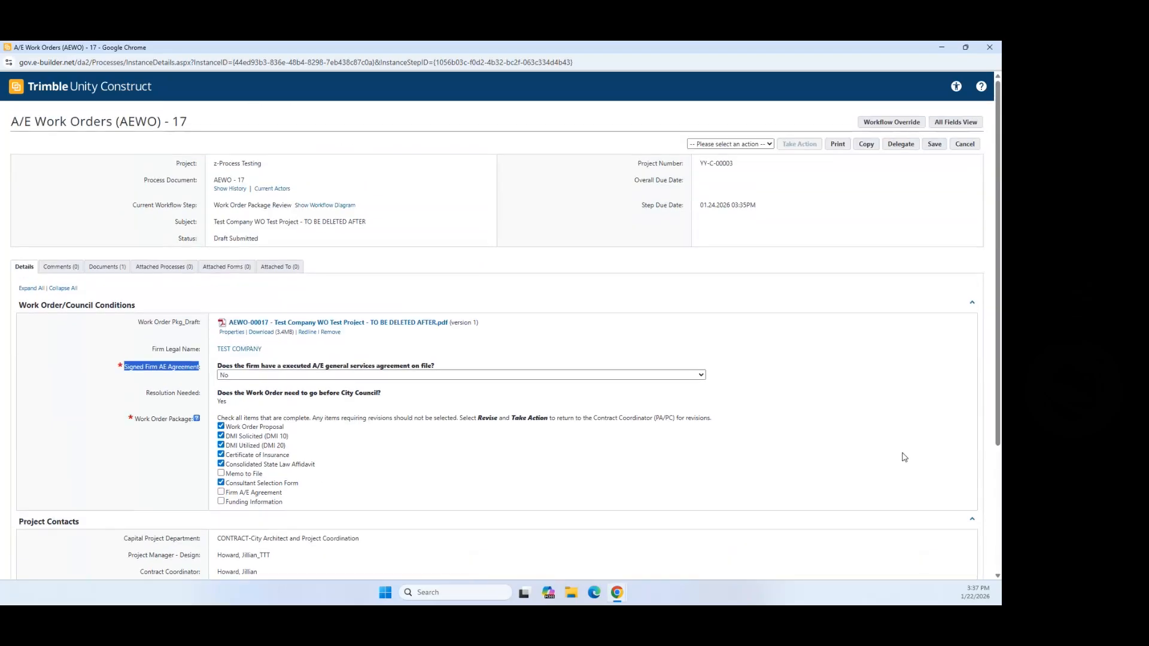
left_click(769, 145)
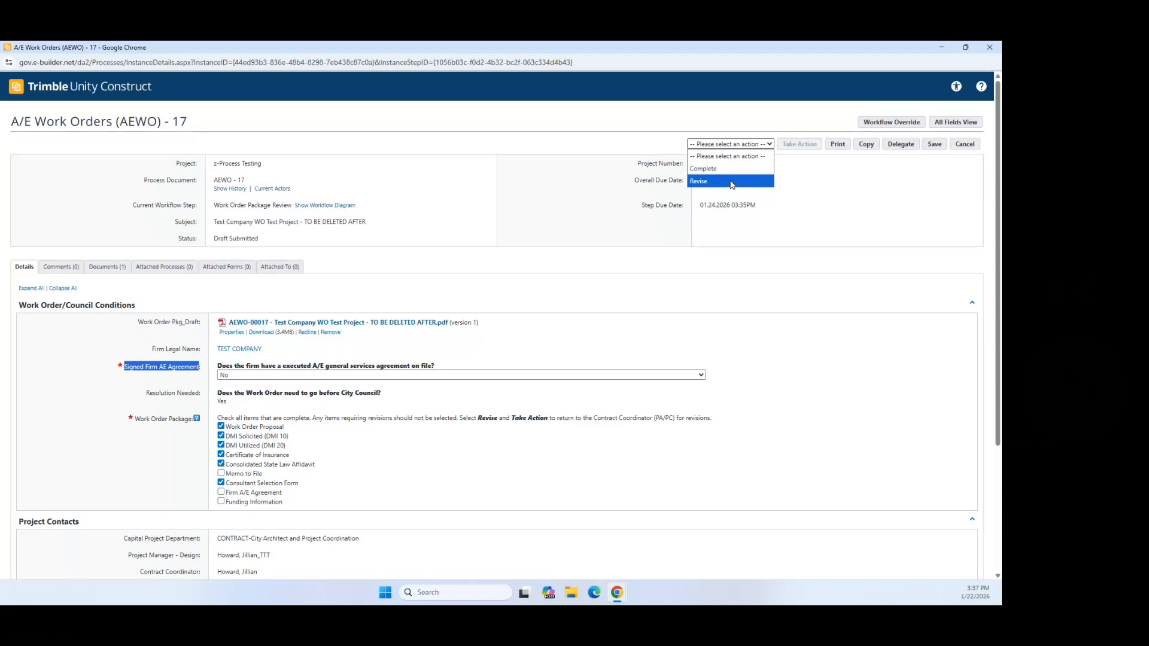
Step: Take the Complete action so AEWO-17 advances to Budget Verification
left_click(733, 169)
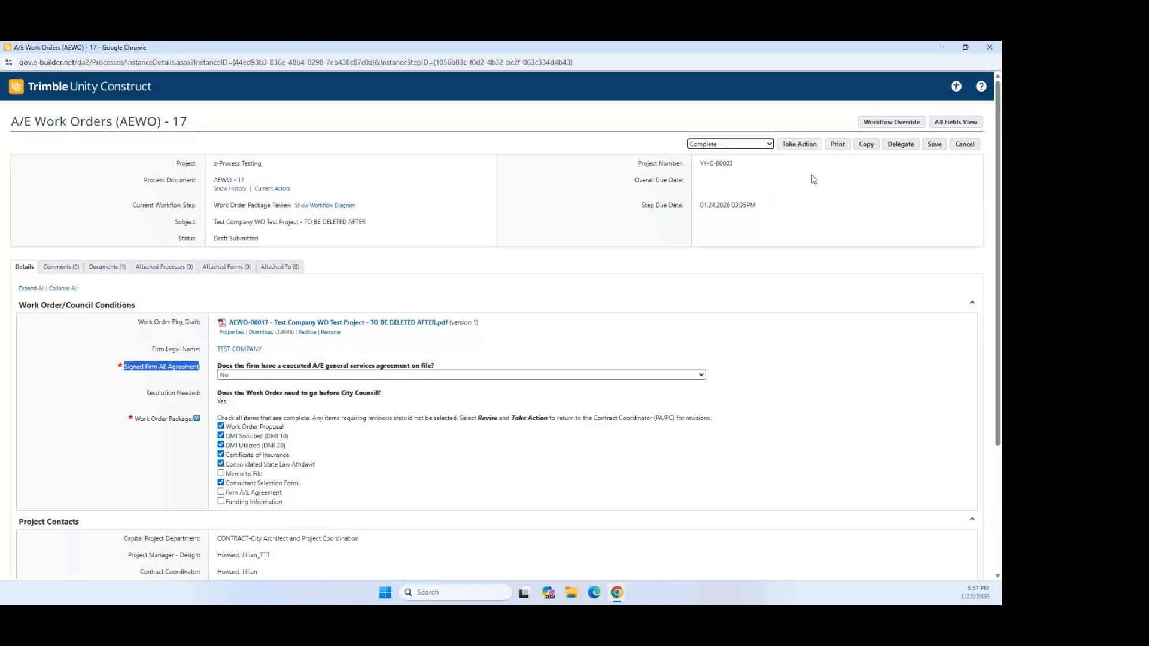
left_click(800, 144)
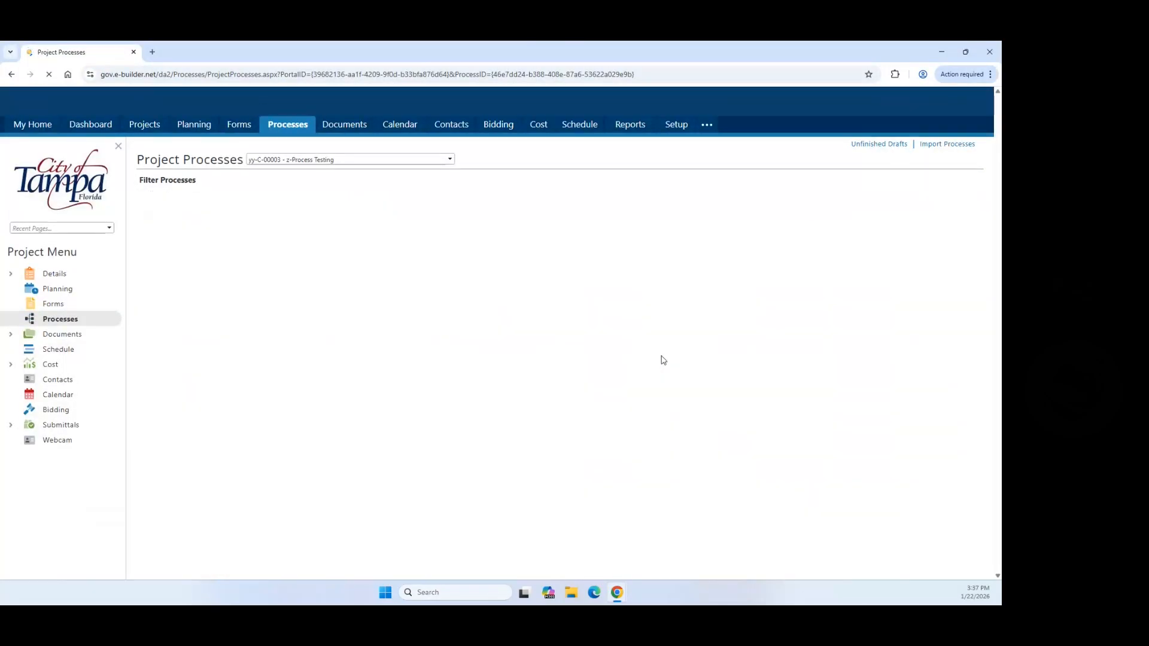
scroll(533, 442, "down", 5)
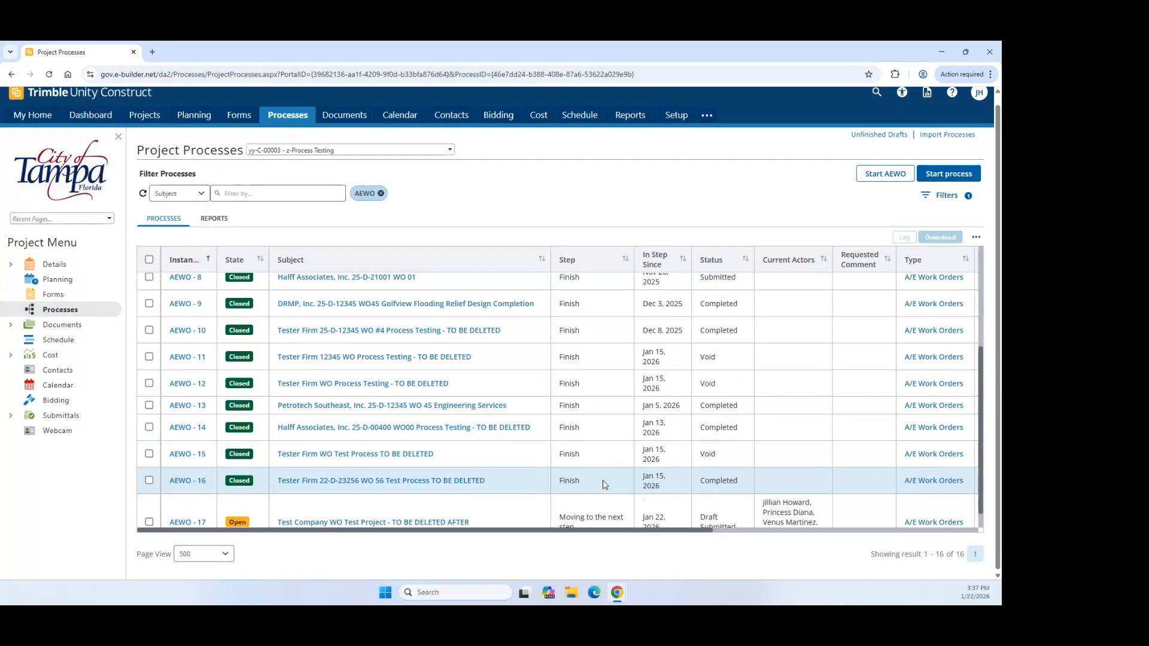
scroll(602, 425, "down", 2)
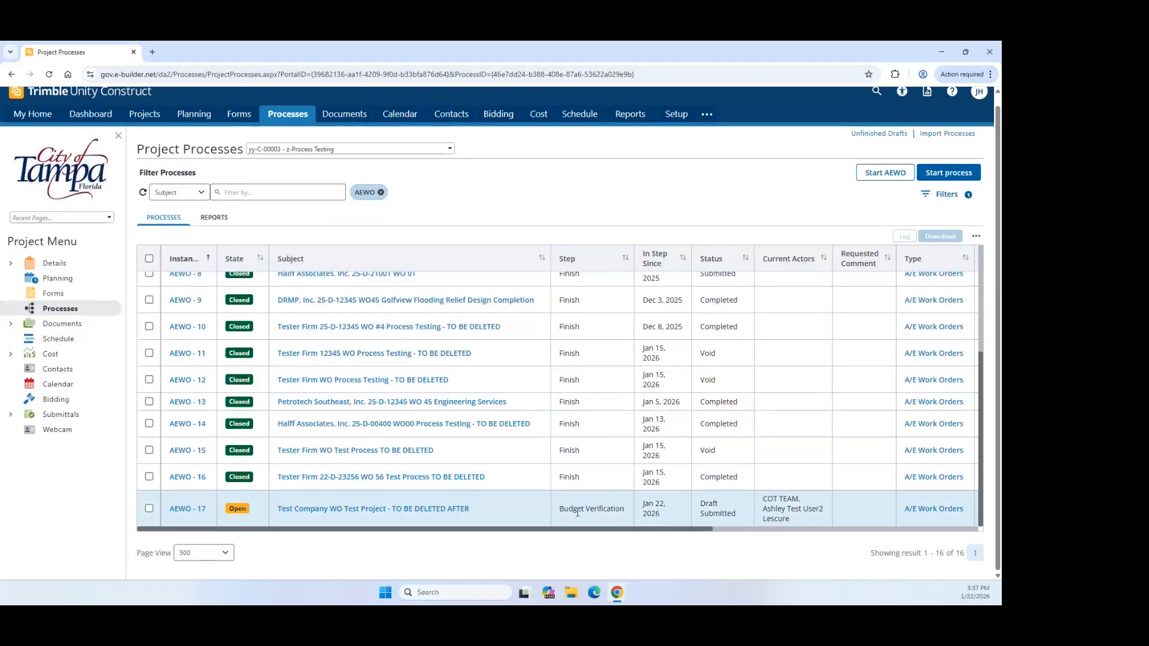
Step: Open AEWO-17 full-screen, set Budget Change to Yes, and change the first fund to 190,000.00
left_click(187, 509)
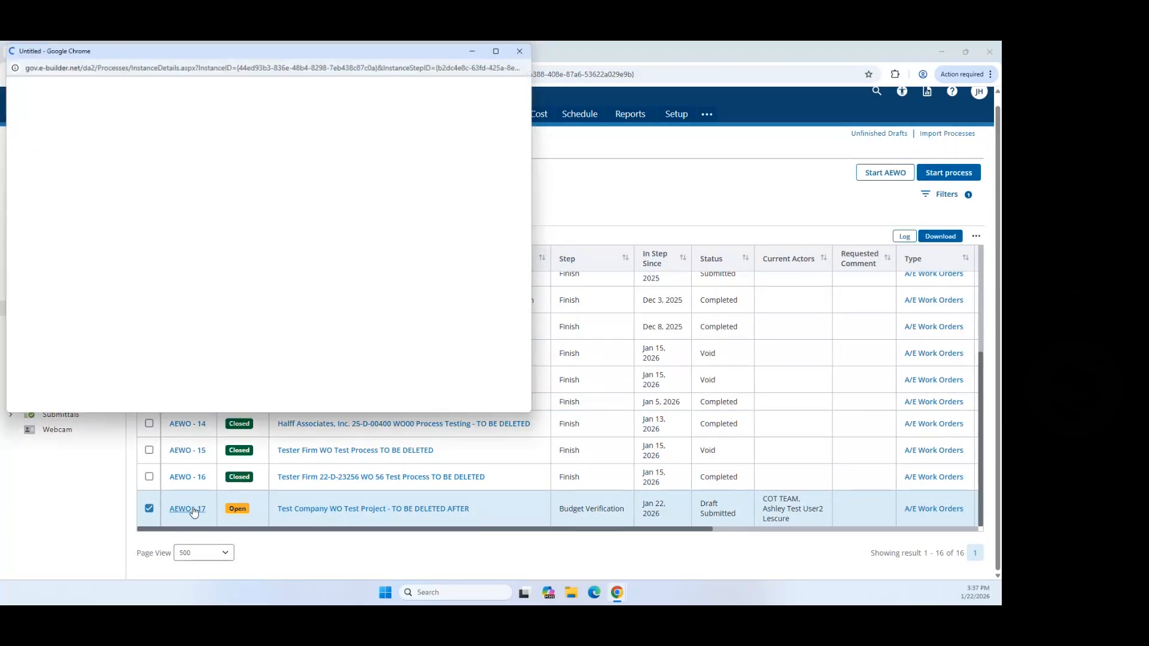
left_click(498, 49)
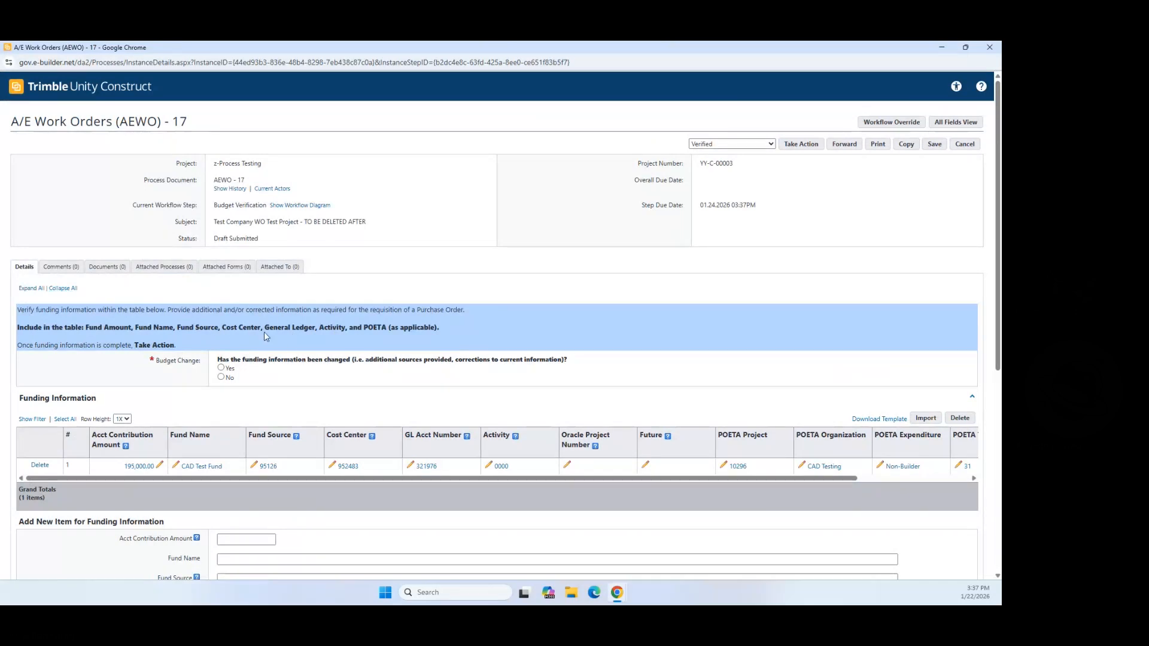
scroll(287, 371, "down", 2)
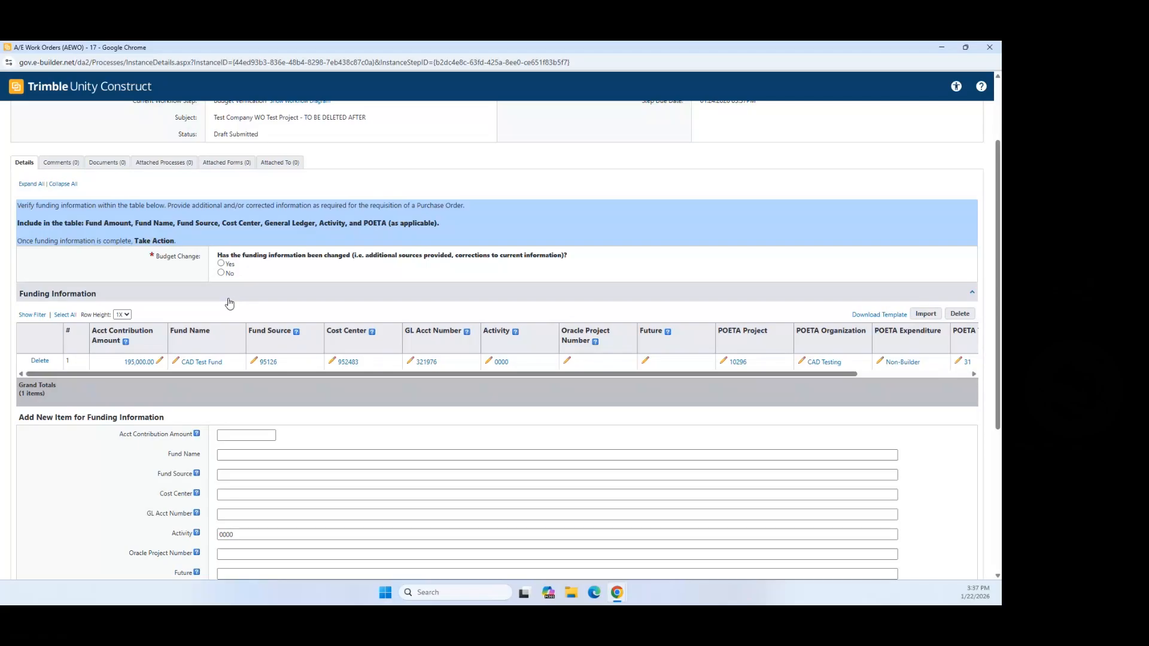
left_click(221, 263)
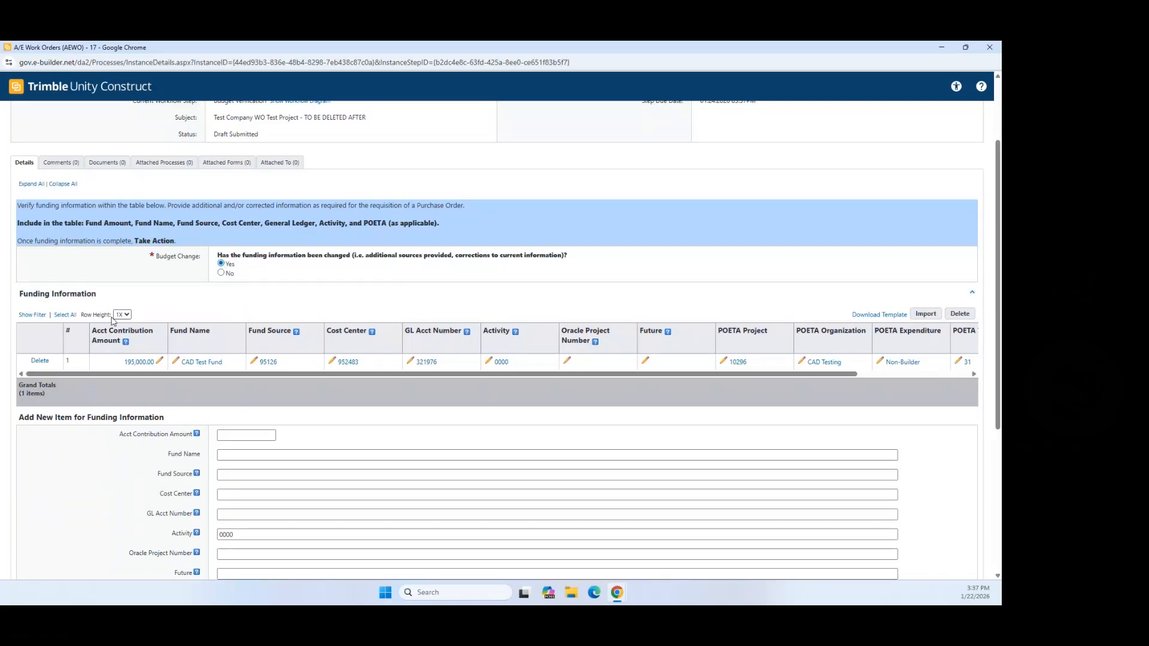
left_click(159, 361)
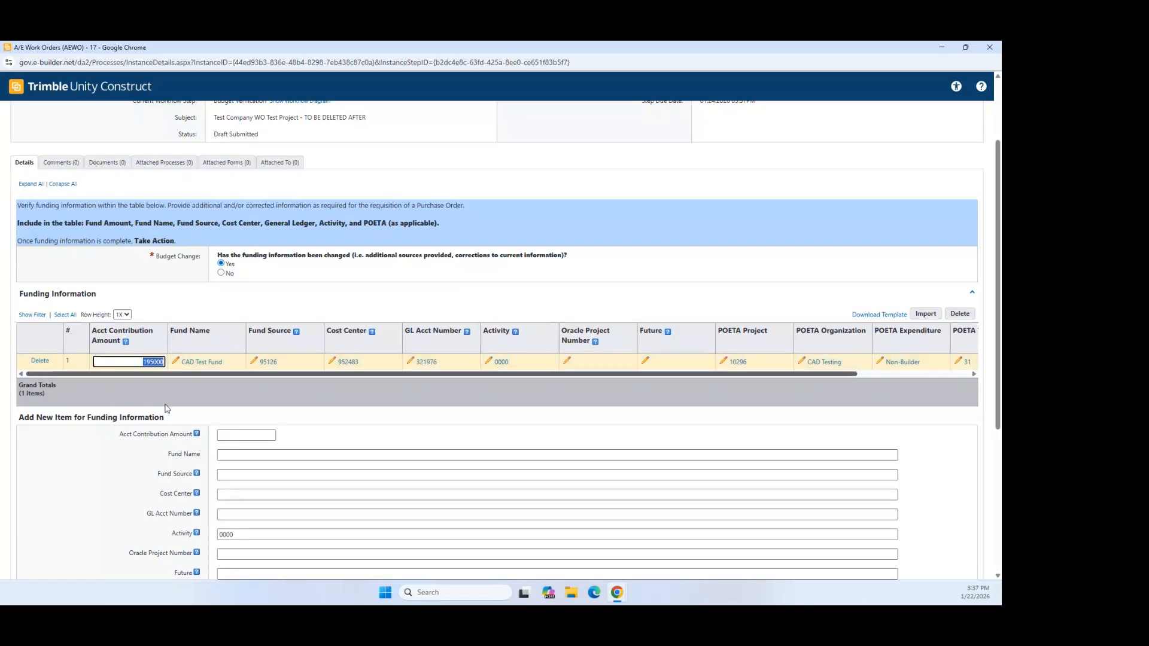
type("19")
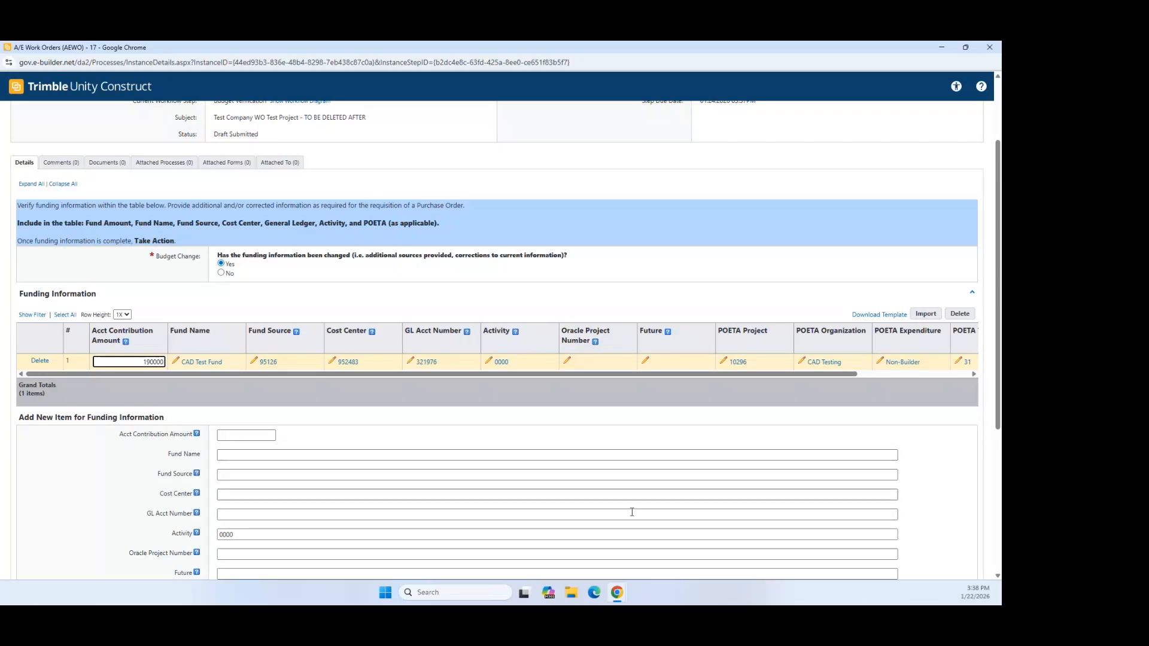
left_click(506, 418)
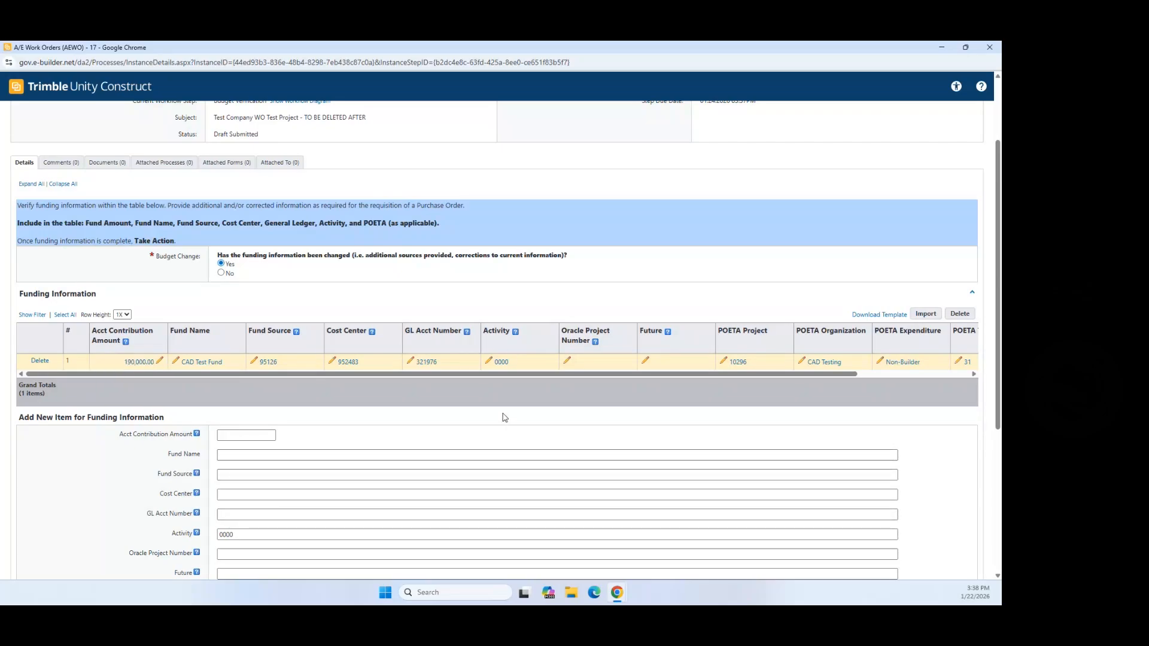
Step: Add a 5,000.00 Gate Keeping Fund line with cost center 951278 and GL account 93487
left_click(243, 434)
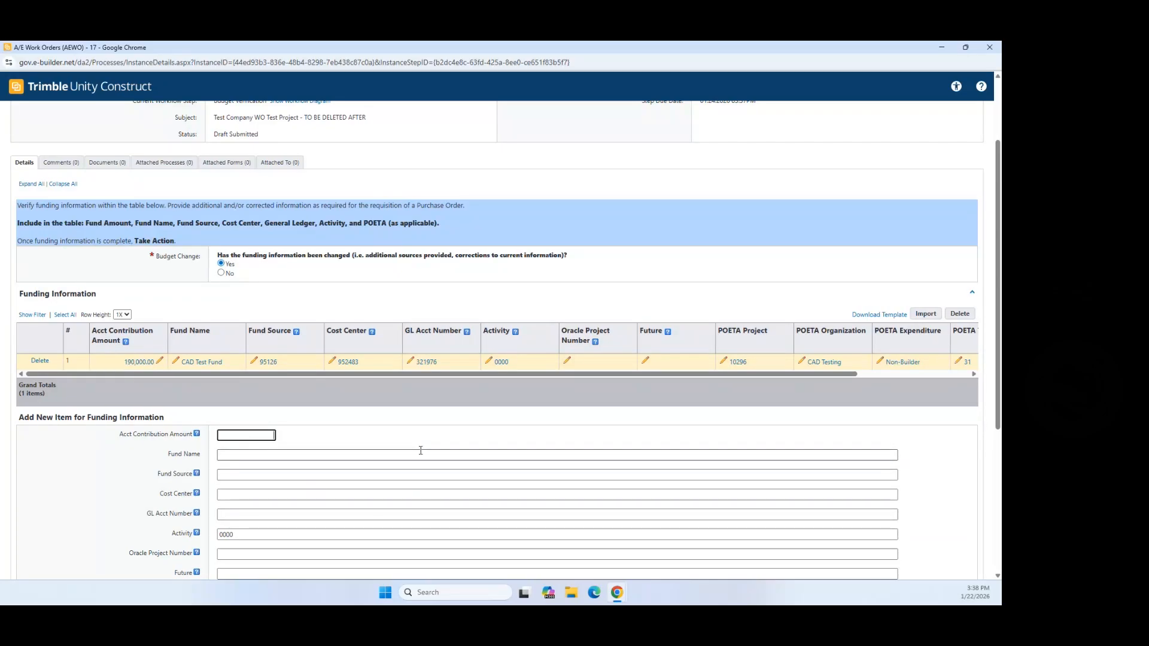
type("5000")
left_click(275, 458)
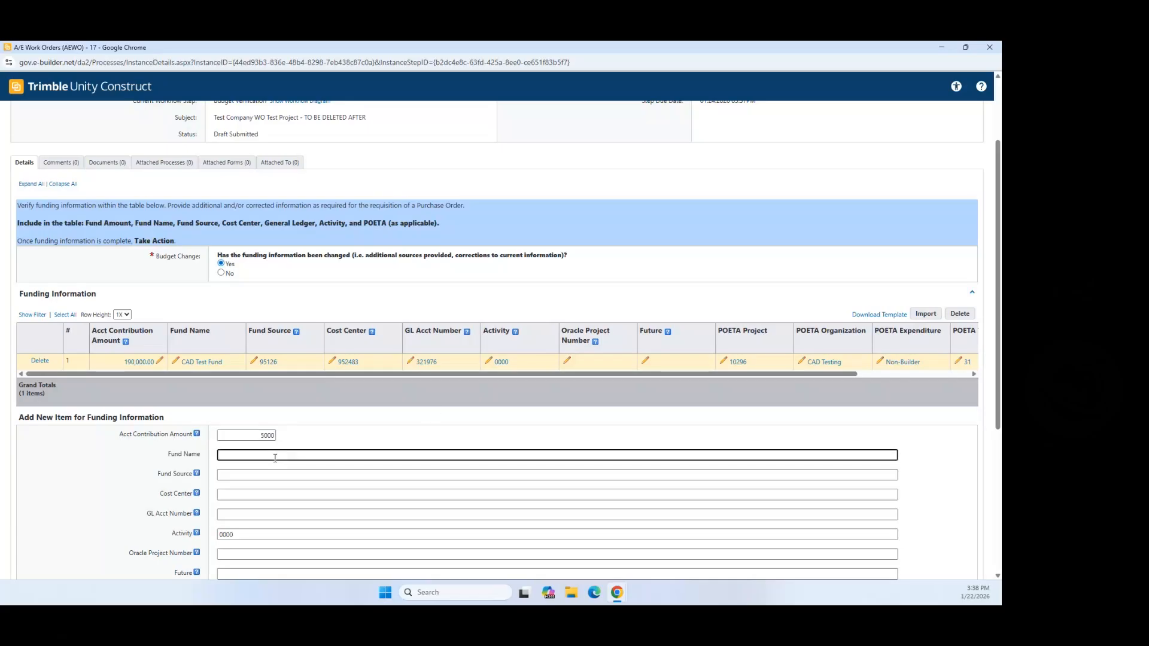
type("Gate Keeping Fund")
left_click(285, 477)
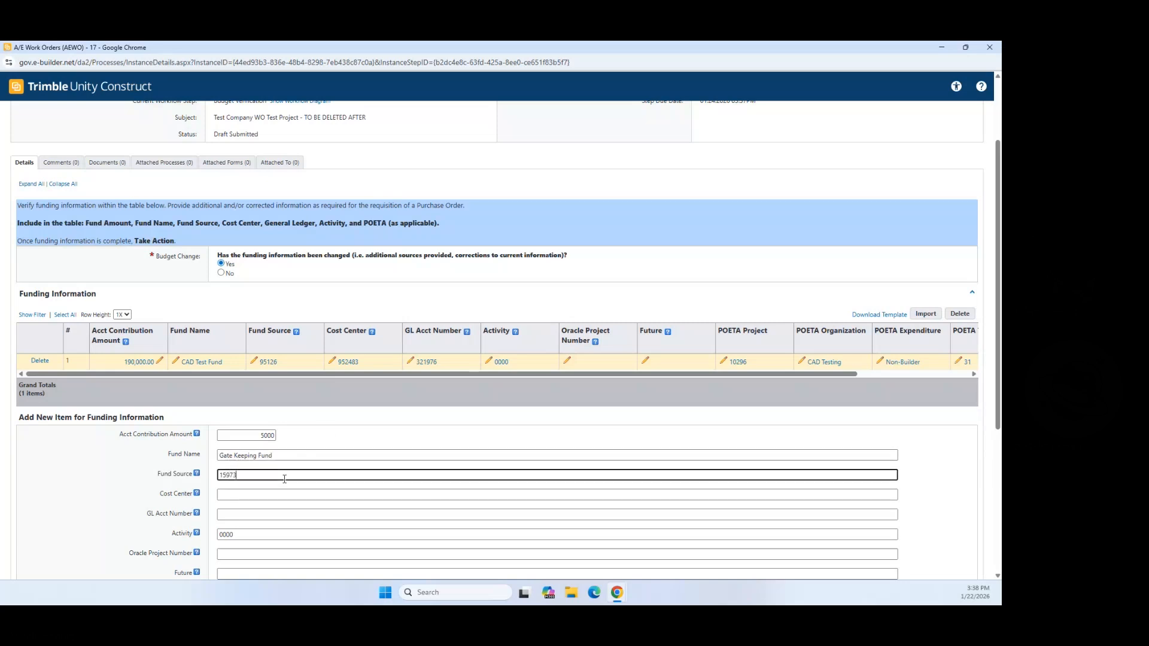
left_click(286, 493)
type("9")
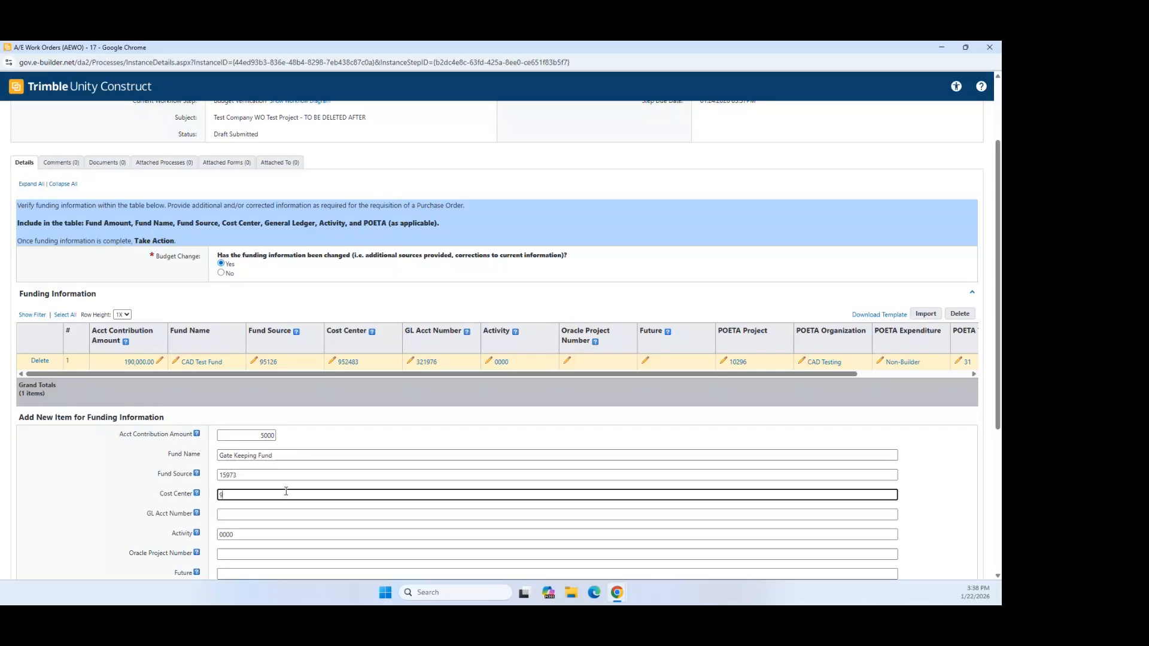
type("51278")
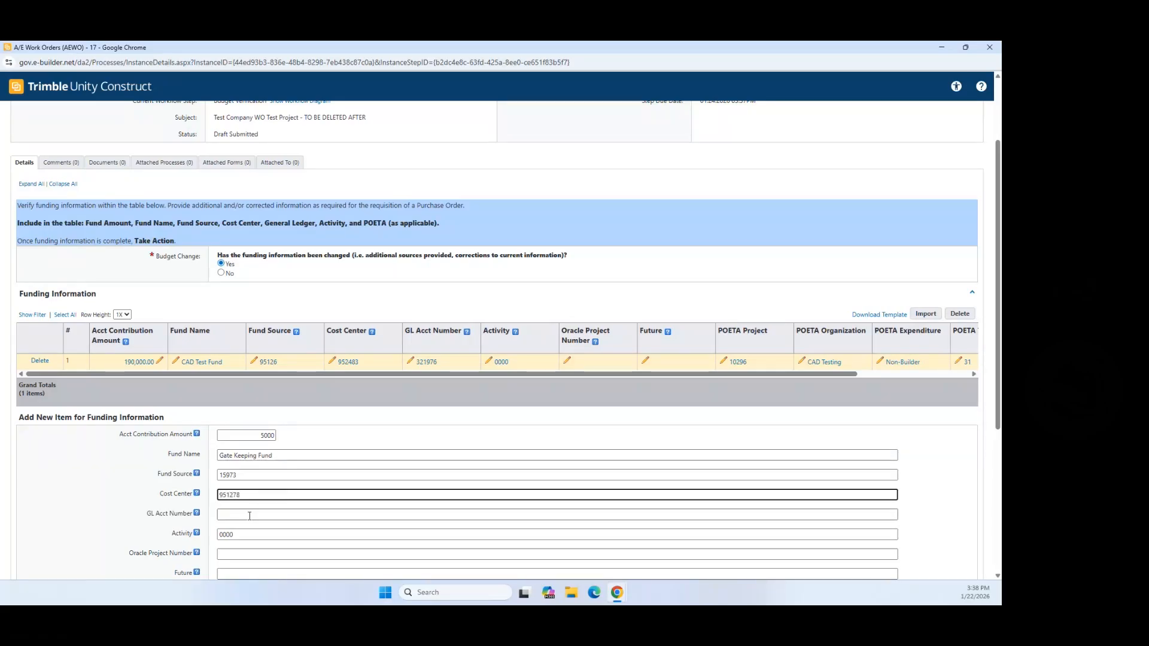
left_click(249, 515)
type("93")
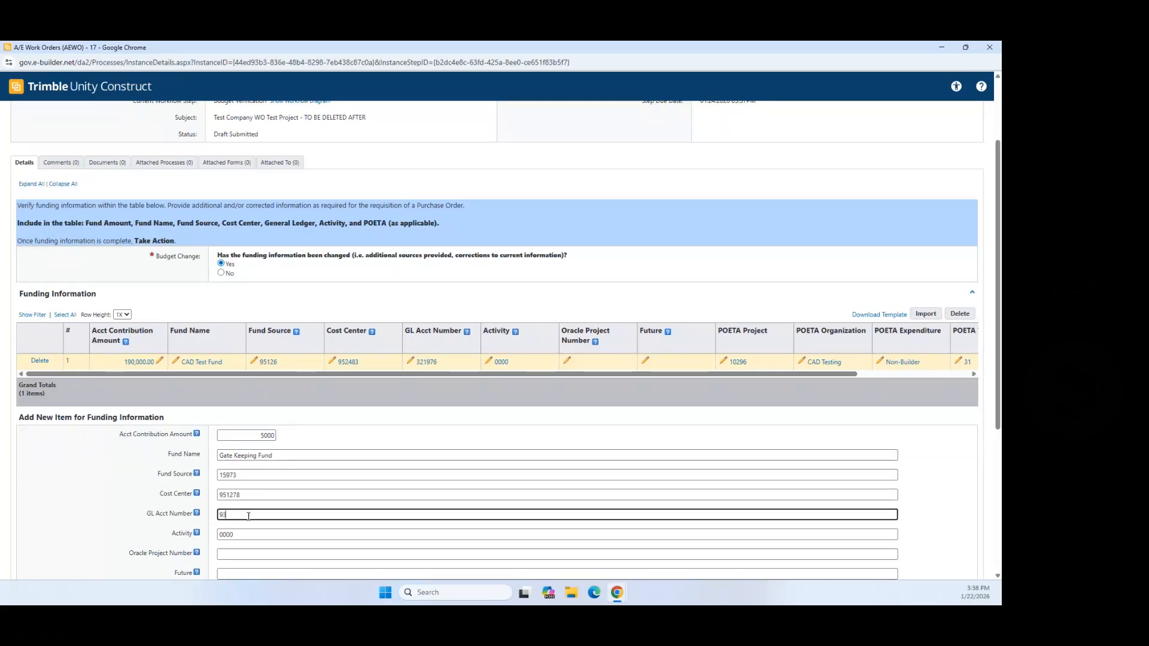
type("4872")
scroll(184, 425, "down", 3)
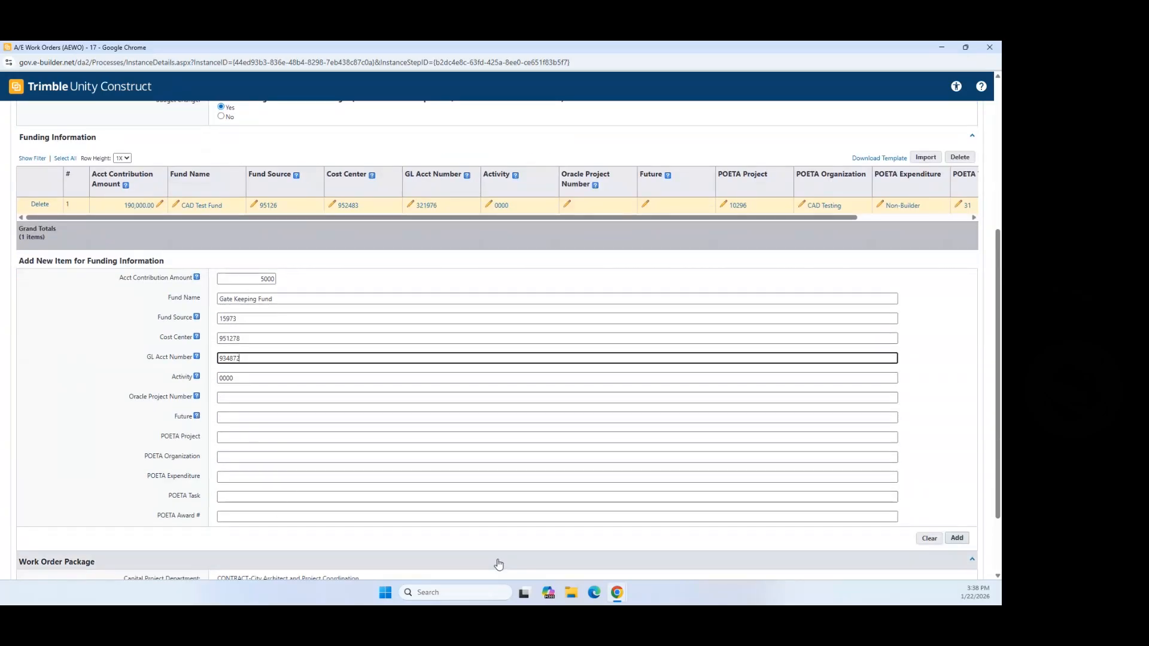
left_click(955, 538)
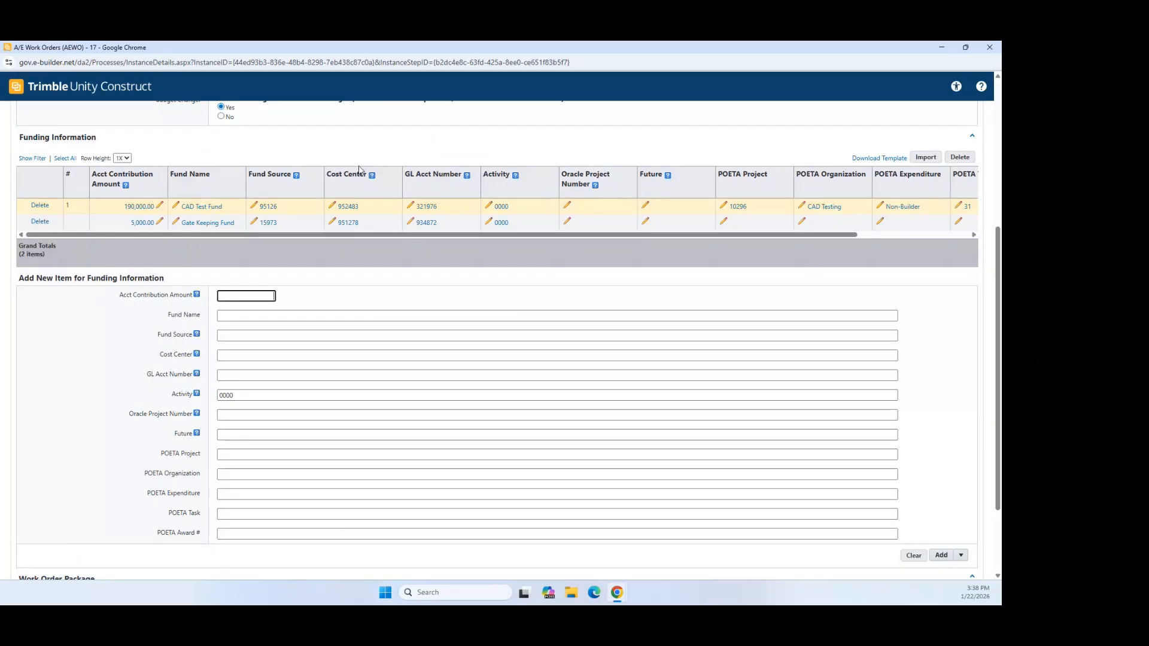
Step: Take the Verified workflow action on AEWO-17's funding
scroll(431, 200, "down", 3)
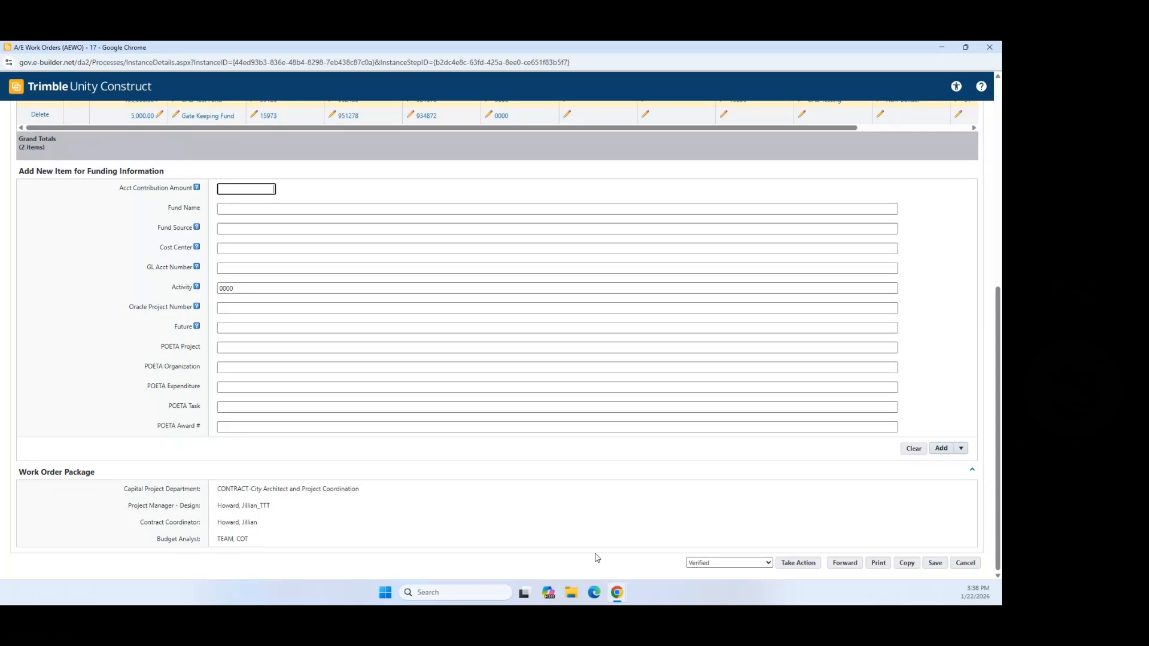
scroll(928, 460, "up", 2)
scroll(928, 460, "up", 4)
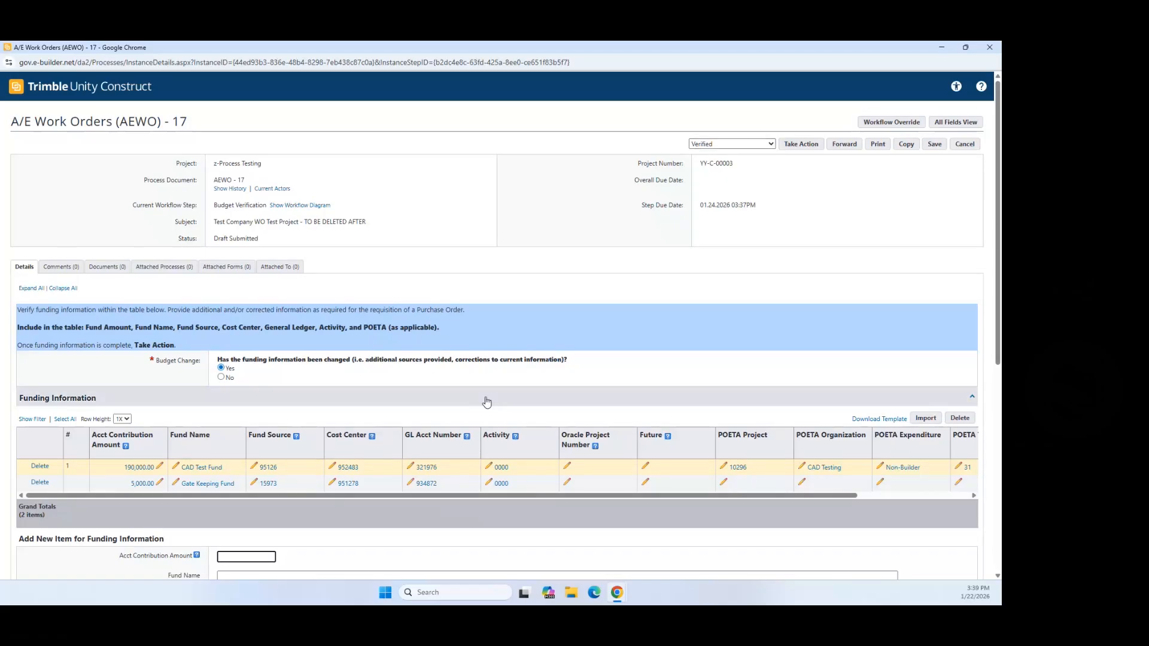
left_click(800, 145)
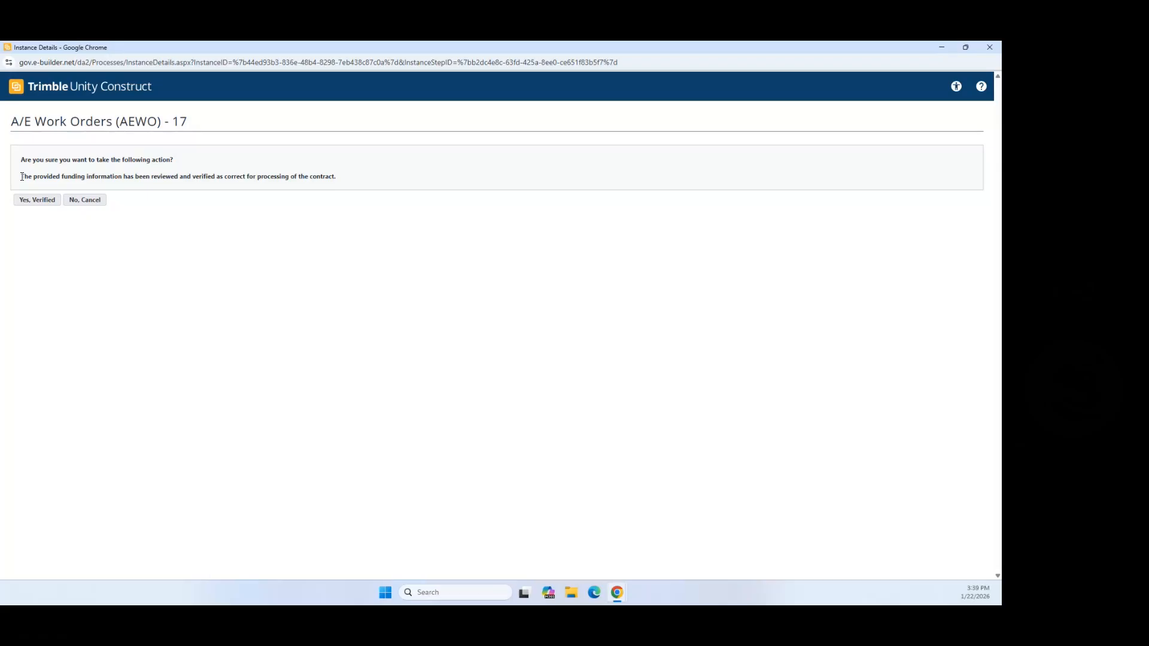
Step: Confirm the funding is verified and refresh the process list
left_click(36, 203)
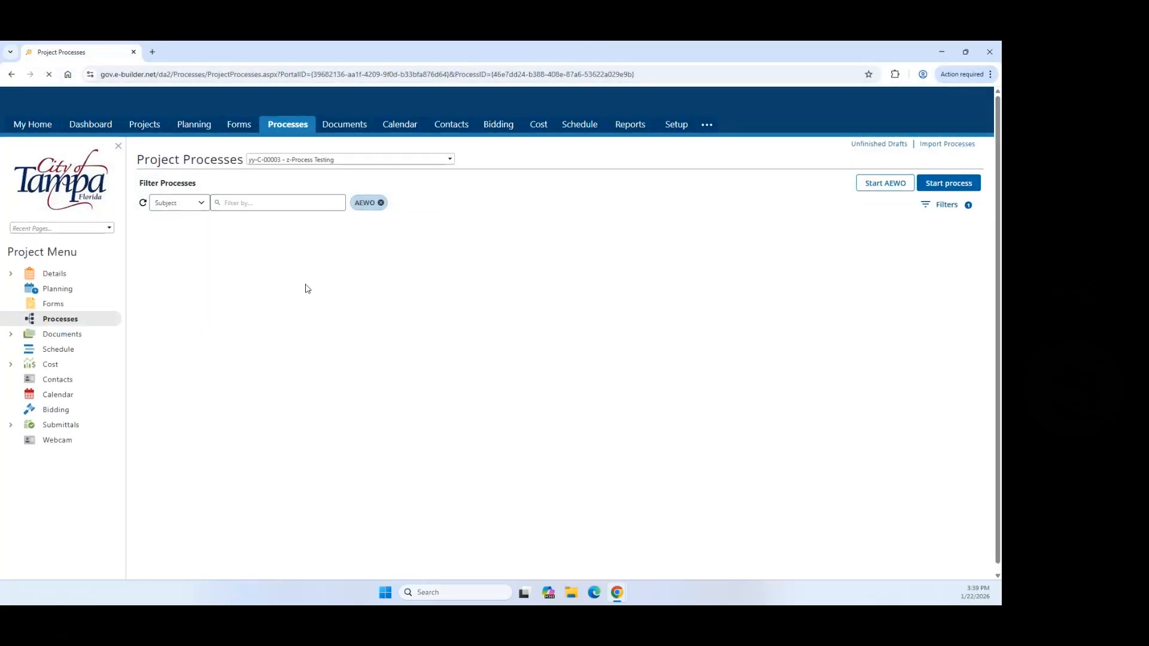
scroll(628, 386, "down", 3)
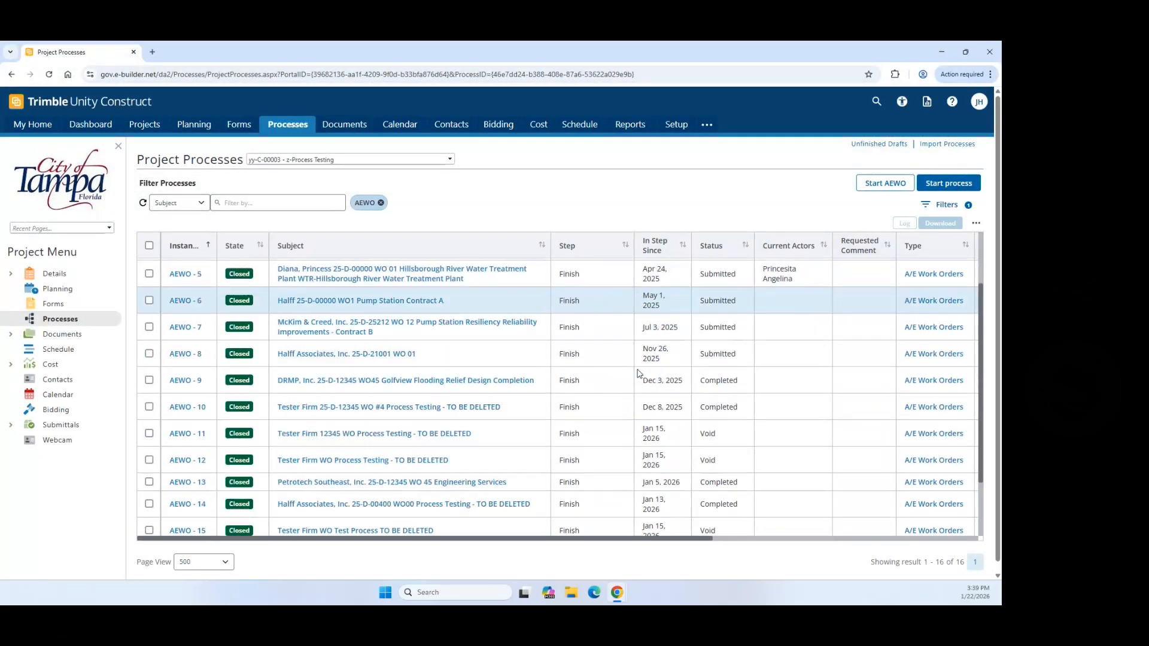
scroll(634, 411, "down", 1)
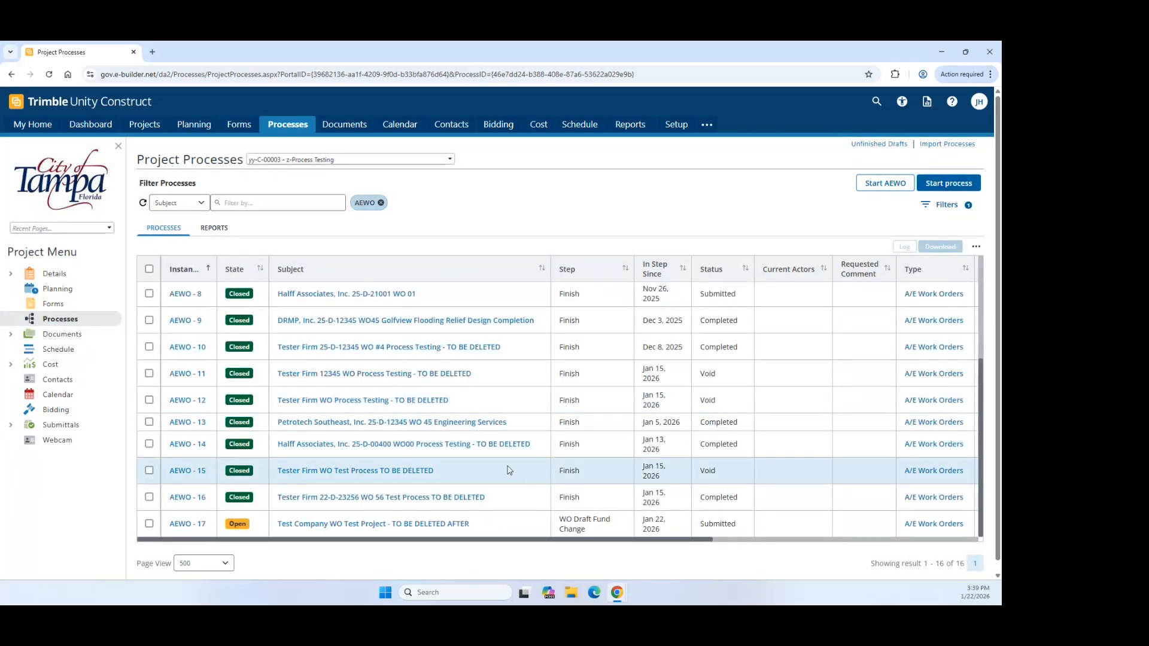
scroll(545, 468, "down", 1)
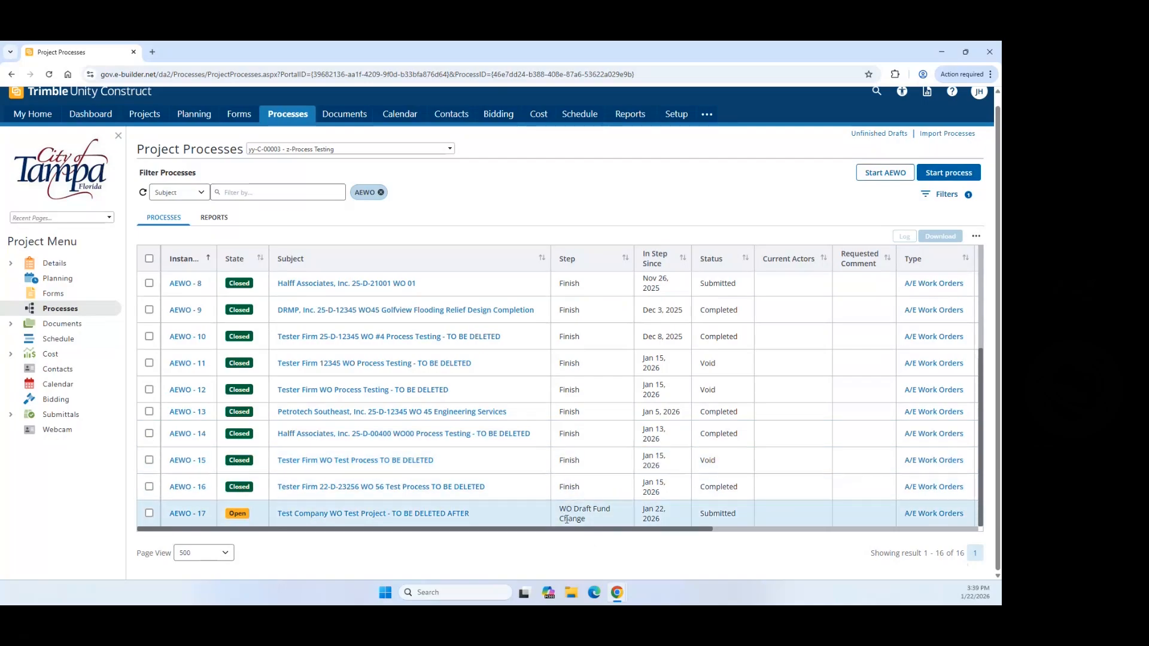
left_click(567, 520)
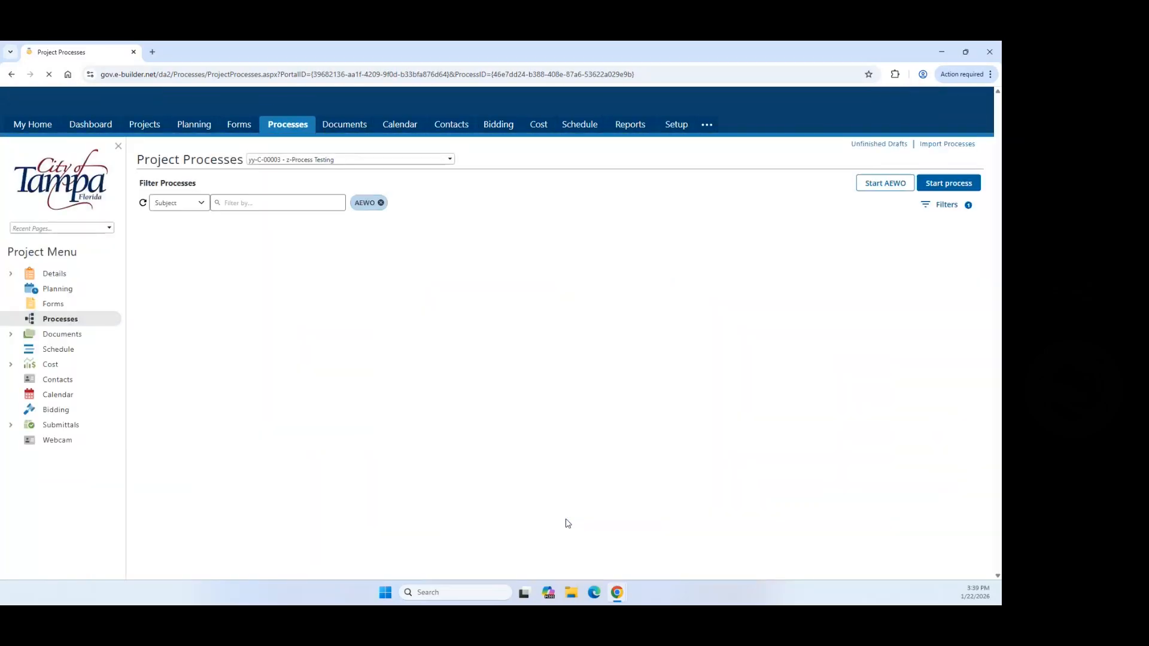
Step: Open AEWO-17 full-screen and open its Work Order Pkg_Draft PDF
scroll(514, 431, "down", 3)
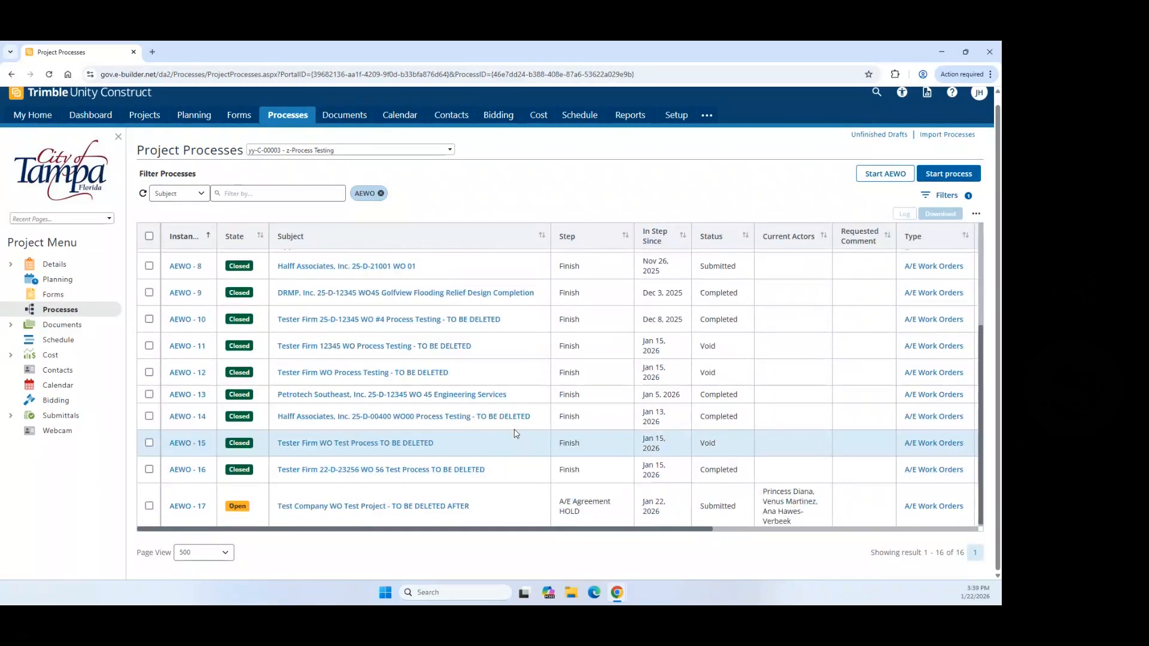
scroll(574, 467, "down", 2)
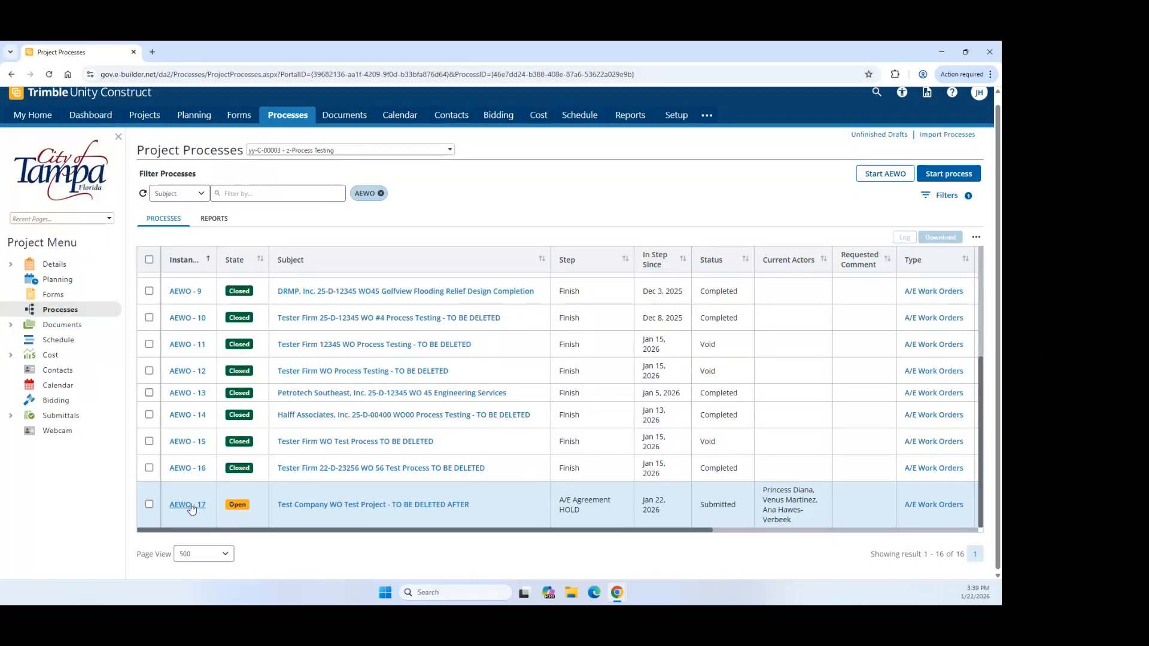
left_click(192, 509)
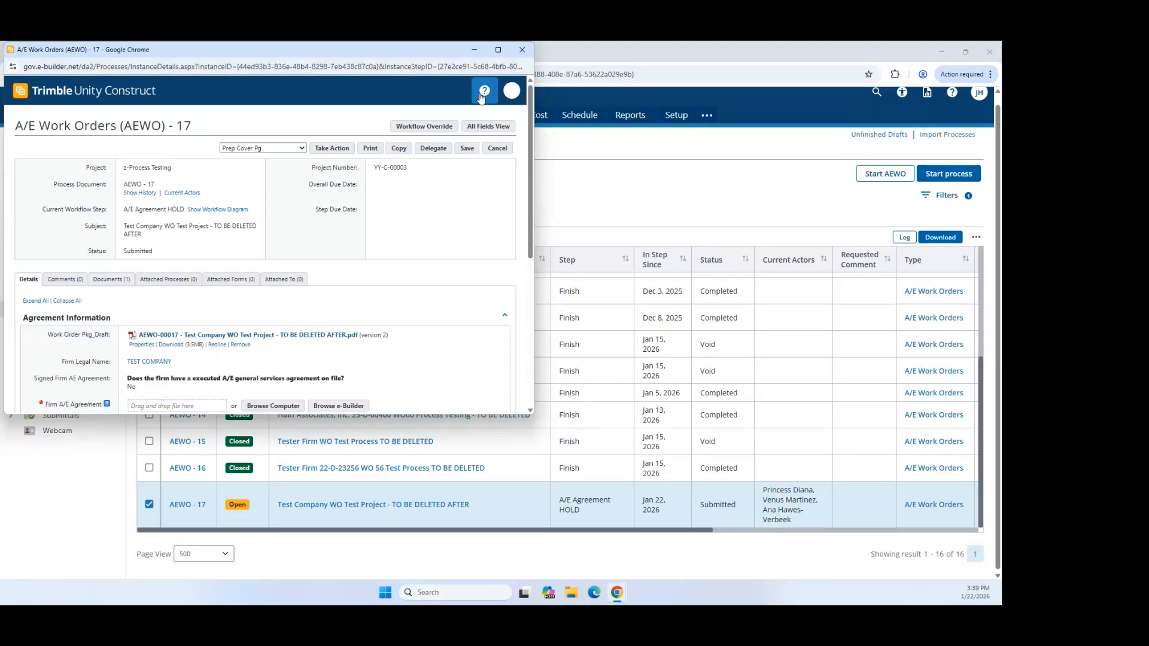
left_click(498, 49)
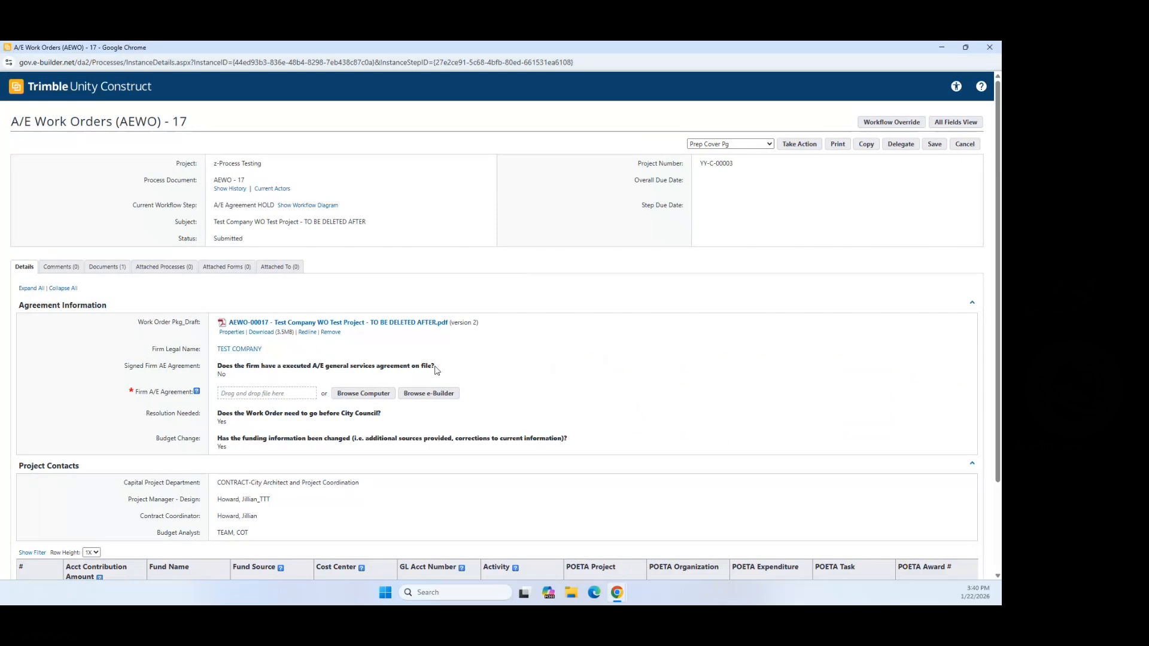
left_click(264, 323)
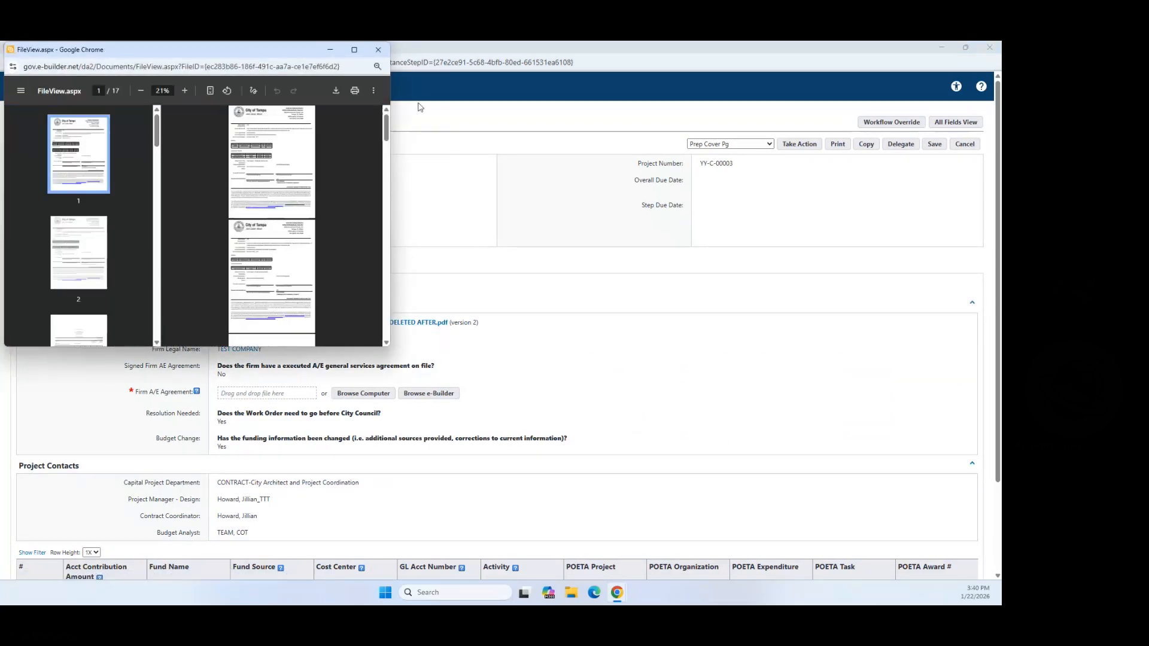
Step: Review the work order draft PDF full-screen at 90%, then close it
left_click(353, 53)
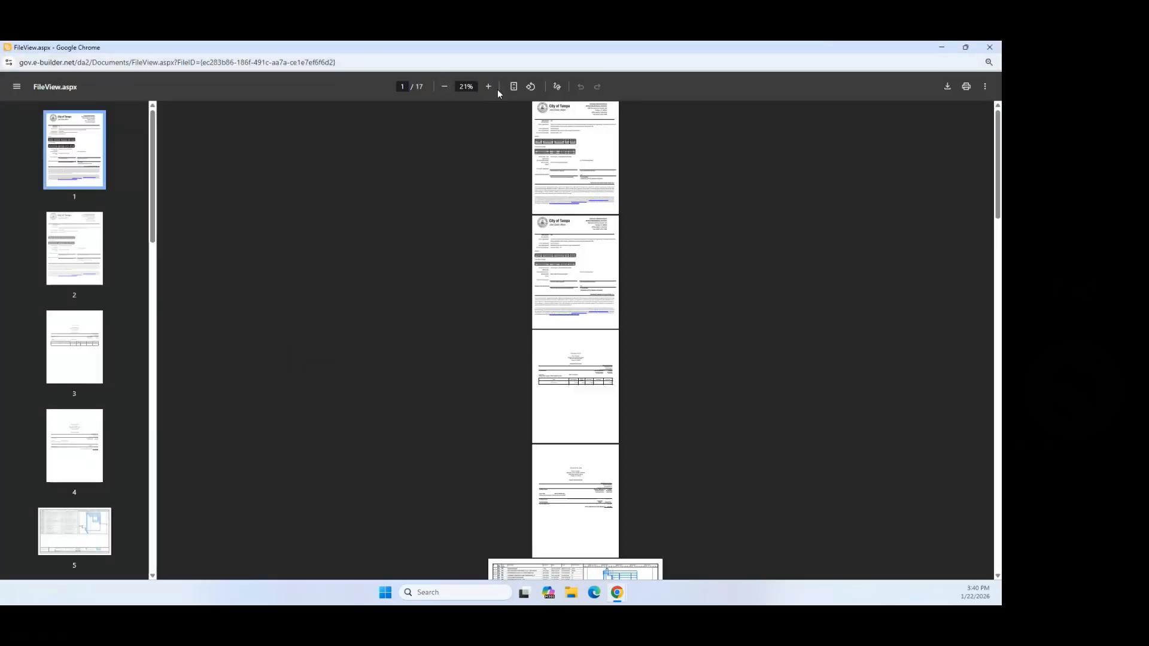
left_click(487, 87)
left_click(487, 88)
left_click(487, 87)
left_click(488, 88)
left_click(488, 87)
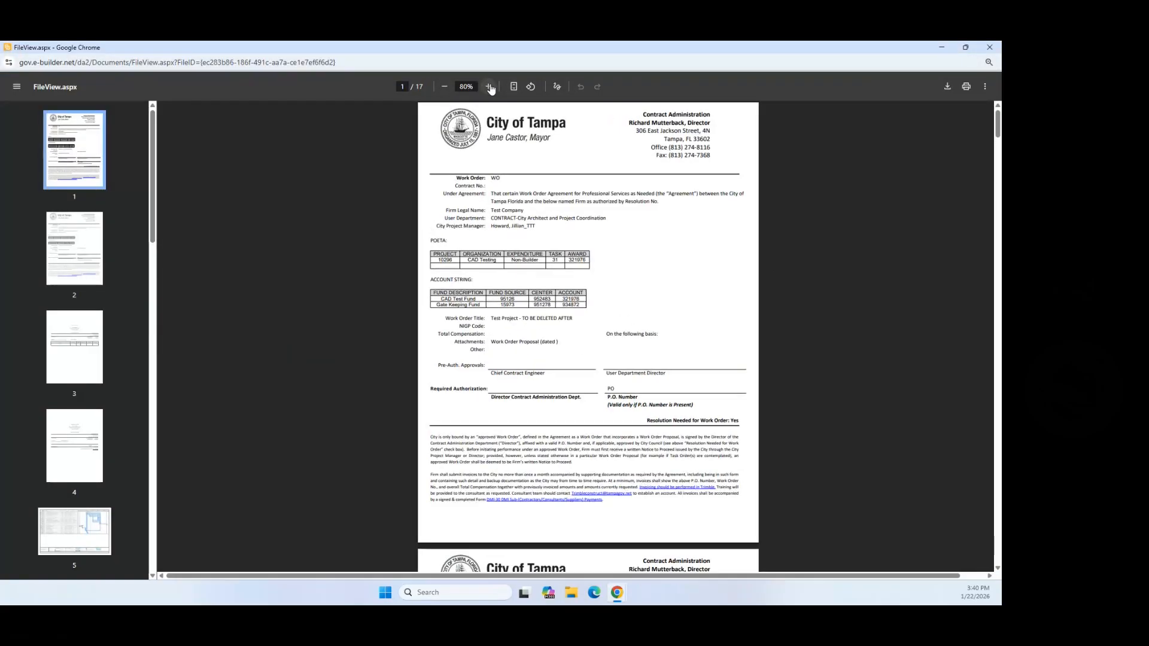
left_click(488, 88)
left_click(488, 87)
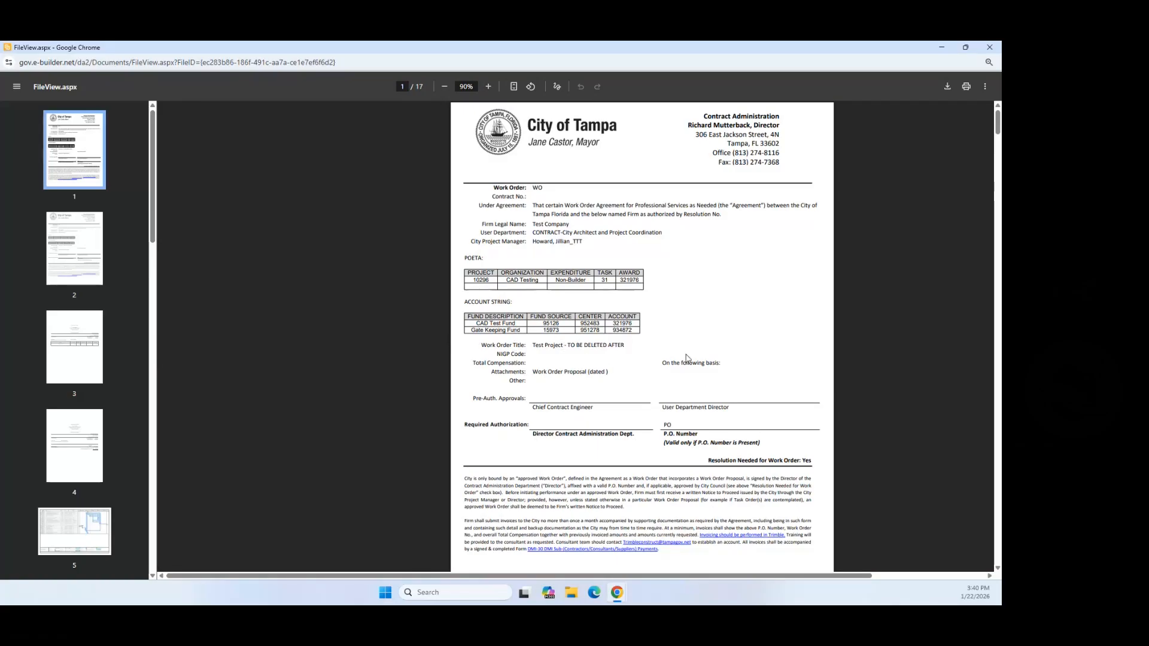
scroll(688, 359, "down", 6)
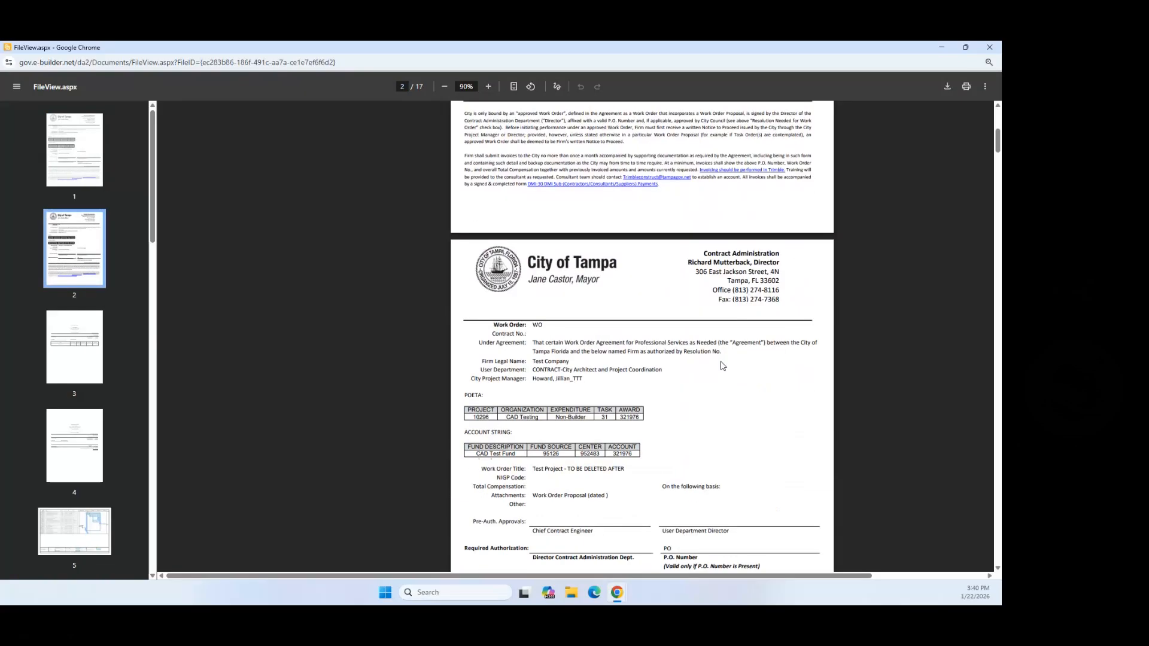
scroll(721, 362, "down", 2)
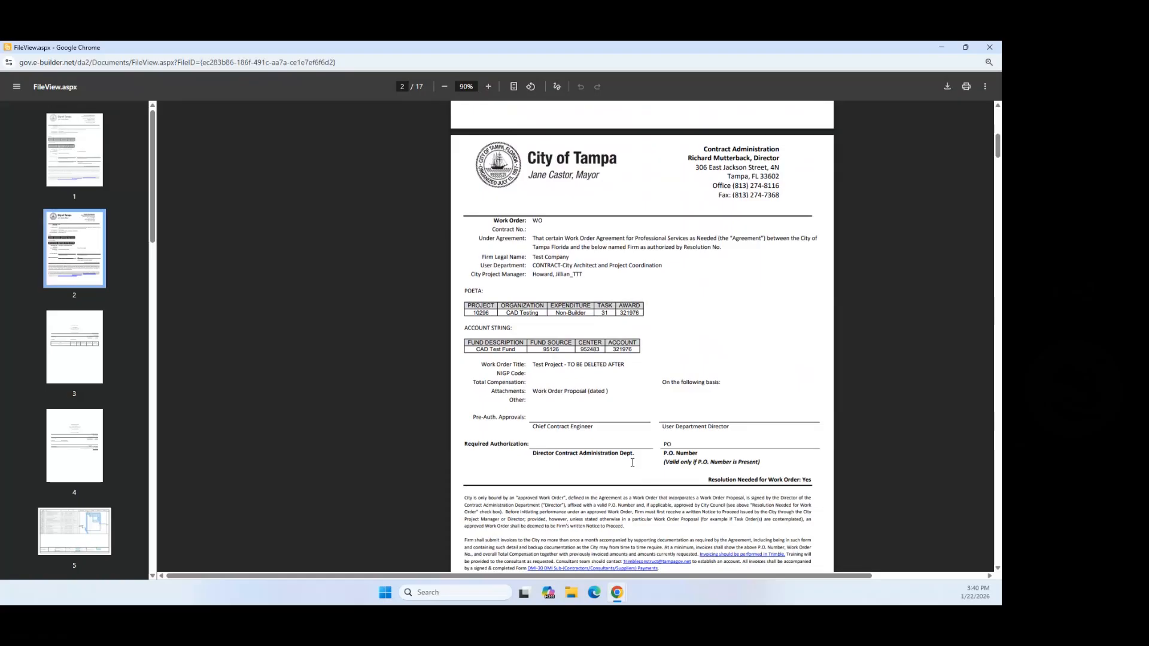
scroll(633, 413, "up", 10)
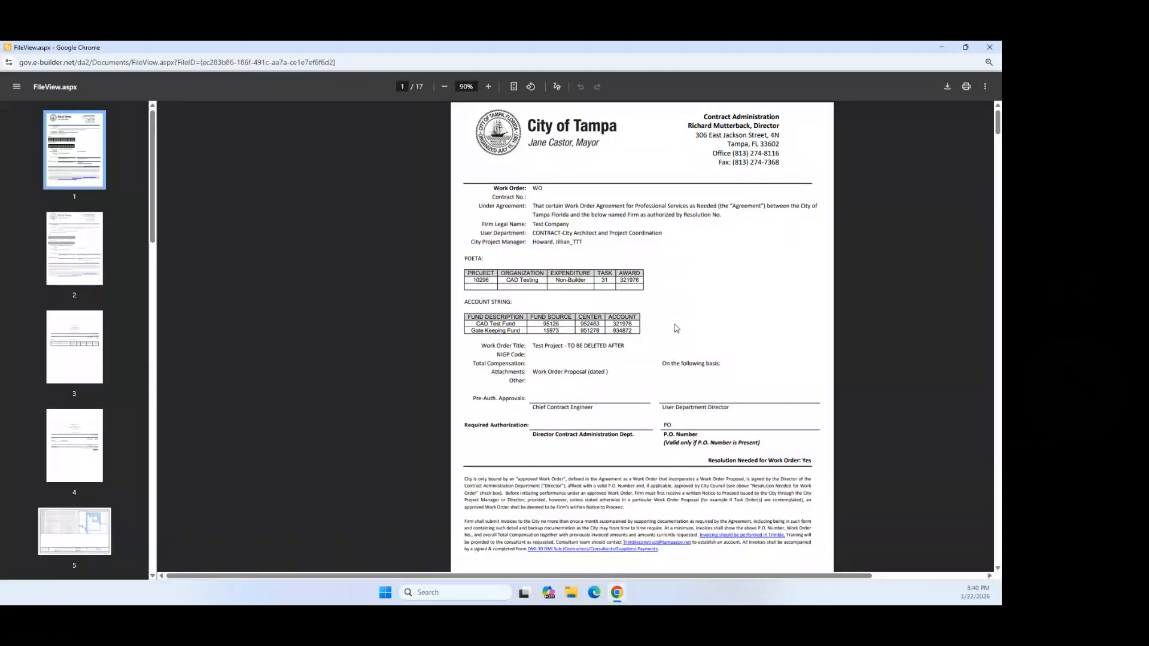
left_click(990, 48)
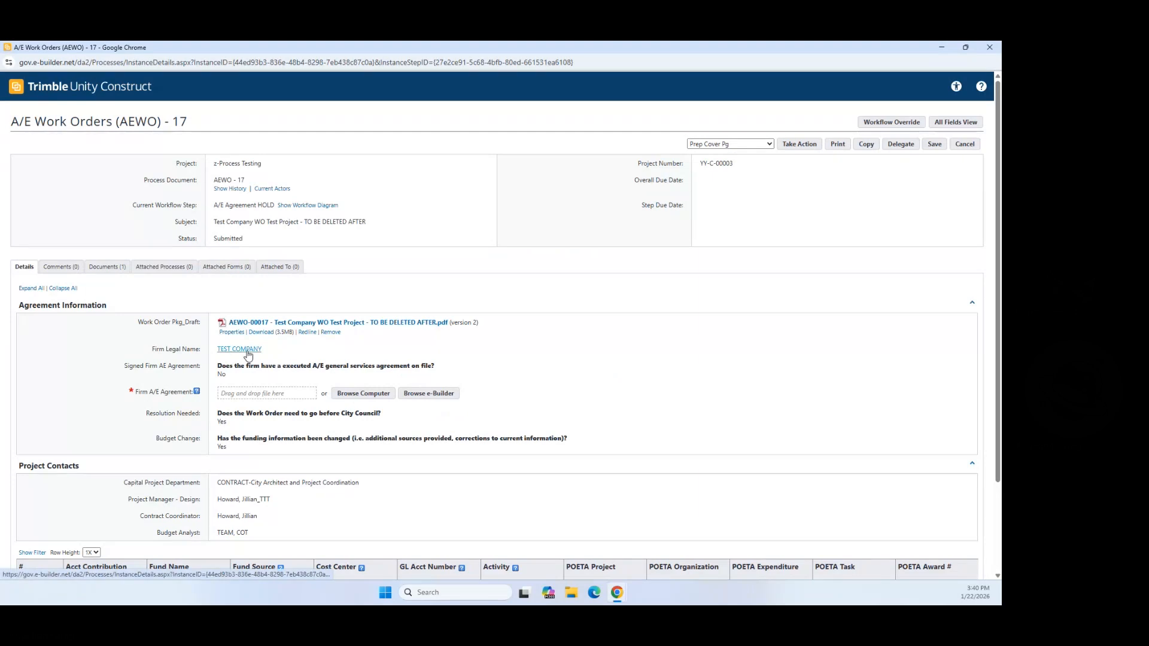
Step: Upload '11.14 award chart all february cad brief - Copy' PDF to the Firm A/E Agreement field
scroll(237, 371, "down", 1)
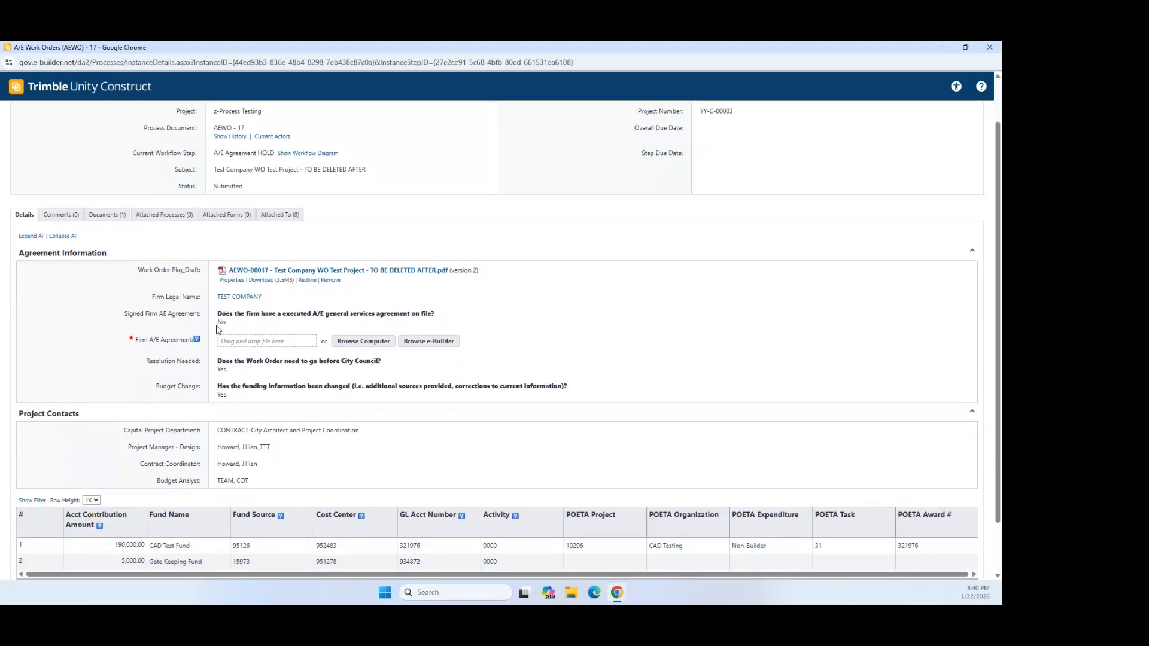
left_click_drag(217, 328, 230, 329)
left_click(361, 341)
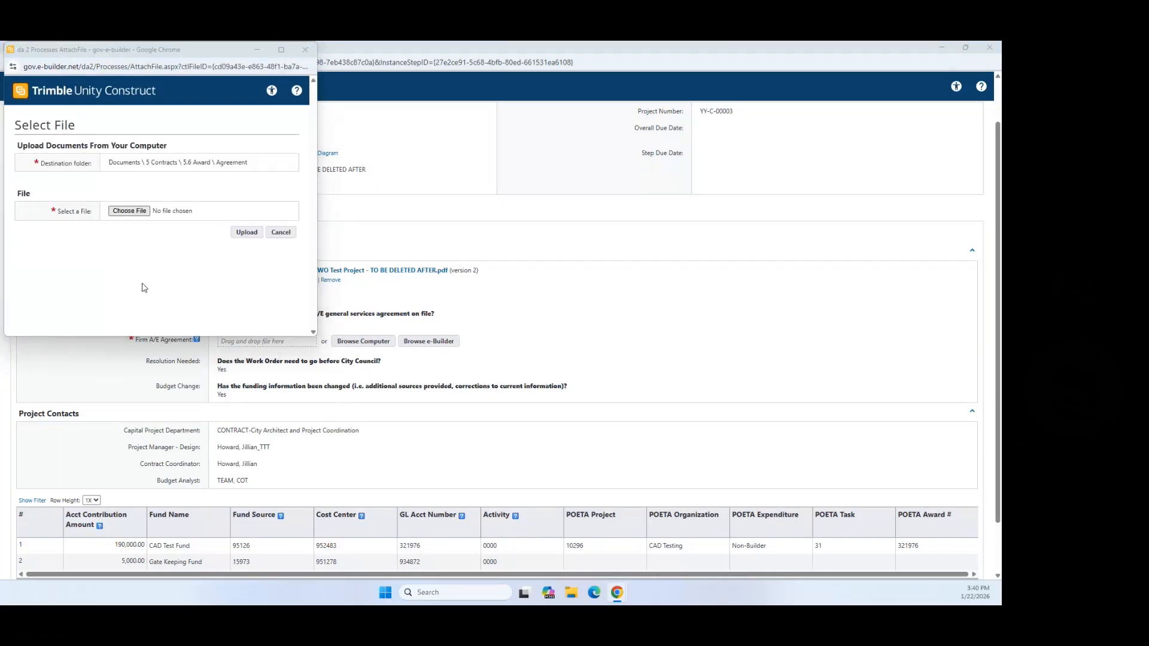
scroll(224, 190, "down", 3)
scroll(221, 198, "down", 5)
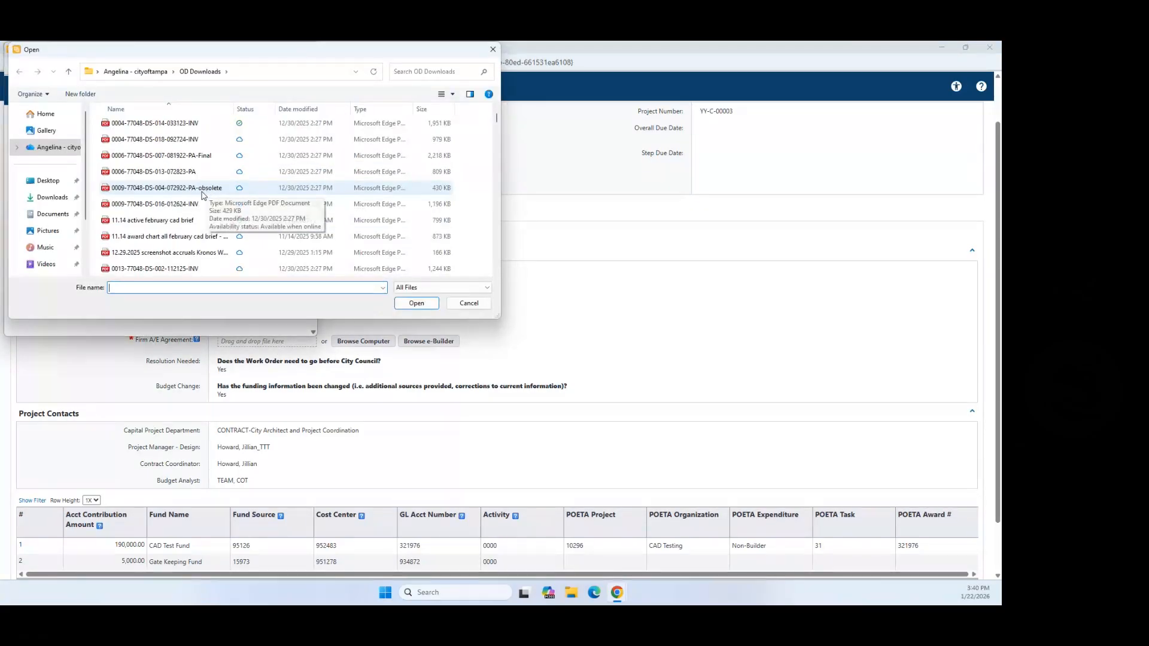
left_click(168, 239)
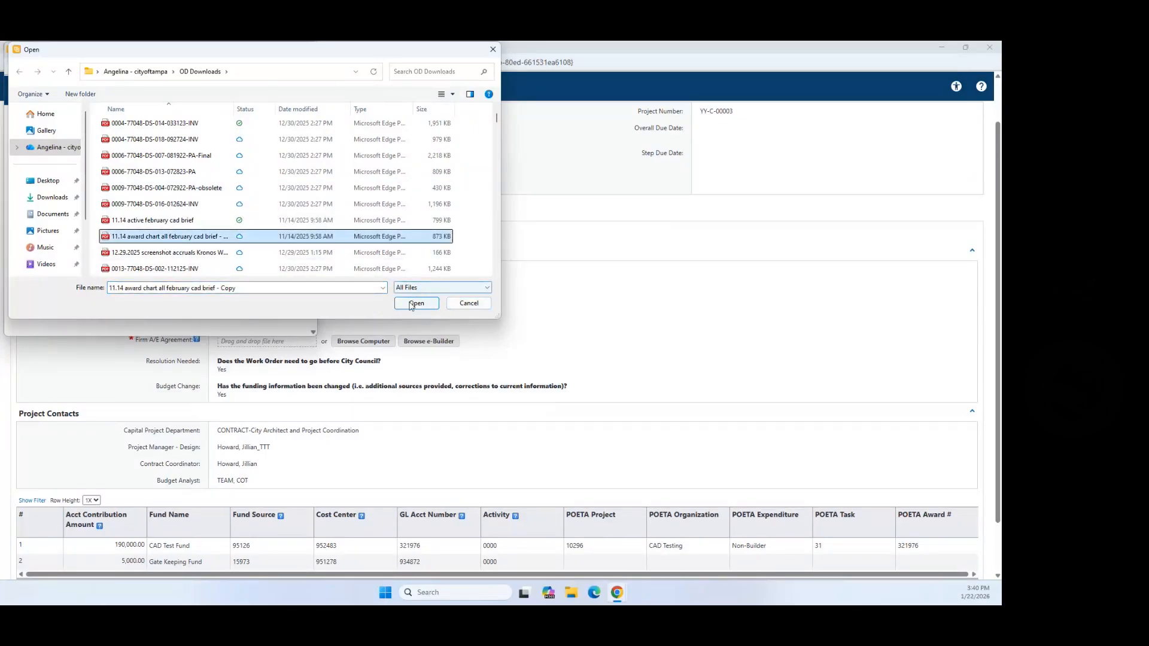
left_click(413, 304)
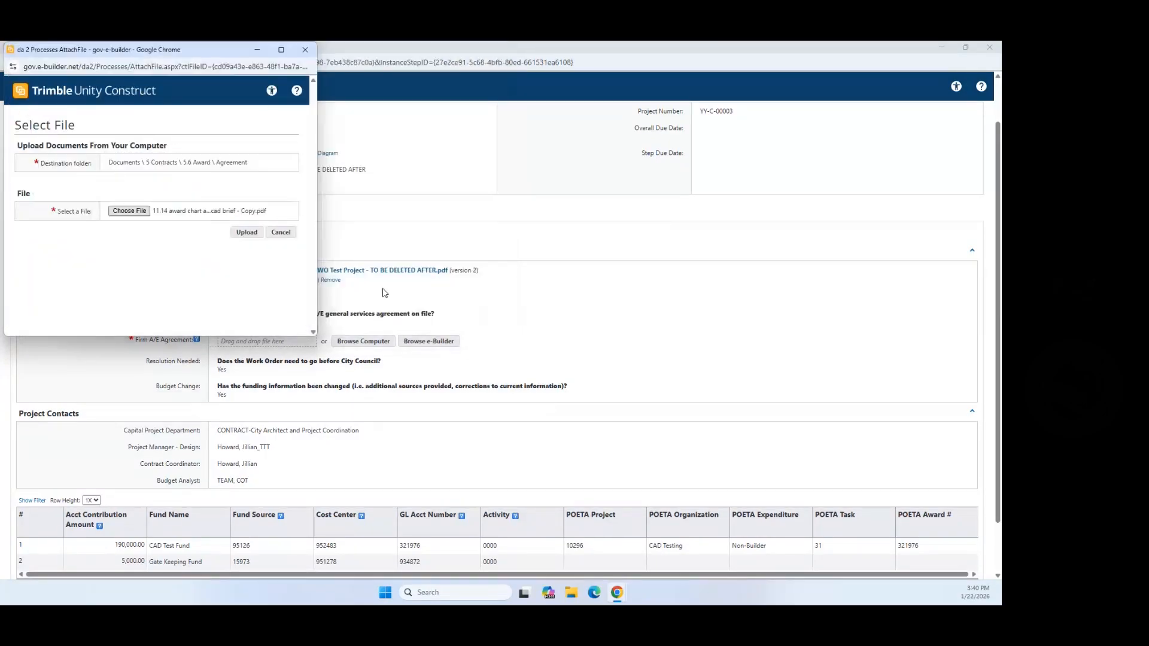
left_click(248, 232)
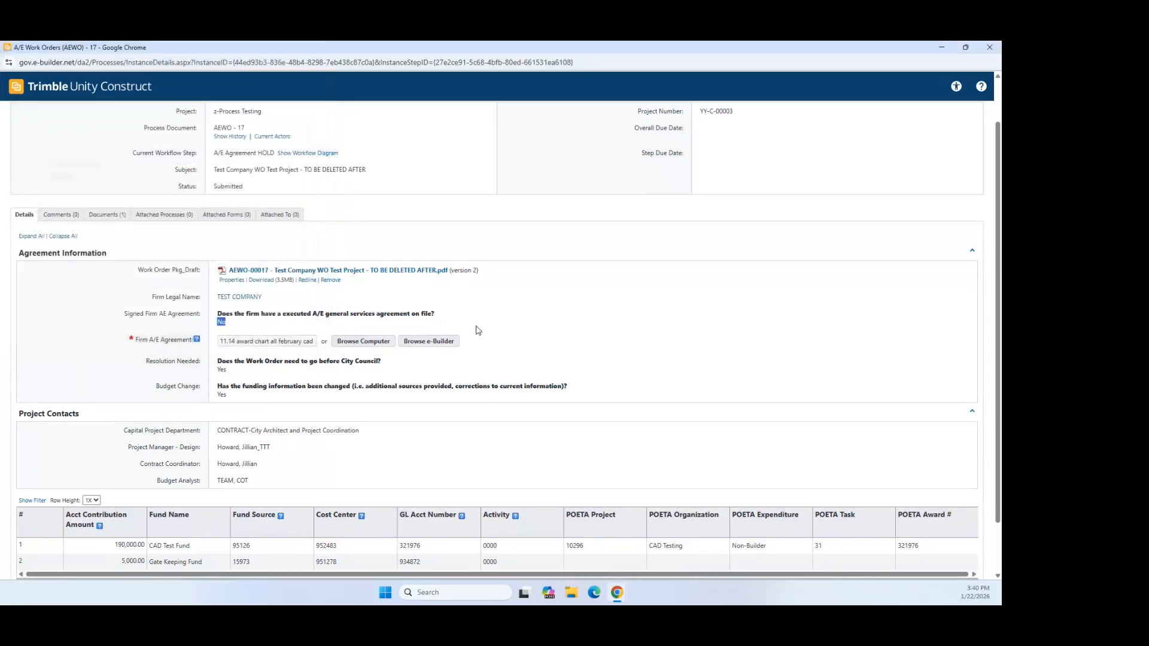
Step: Submit the Prep Cover Pg workflow action
scroll(494, 308, "down", 1)
scroll(869, 308, "up", 2)
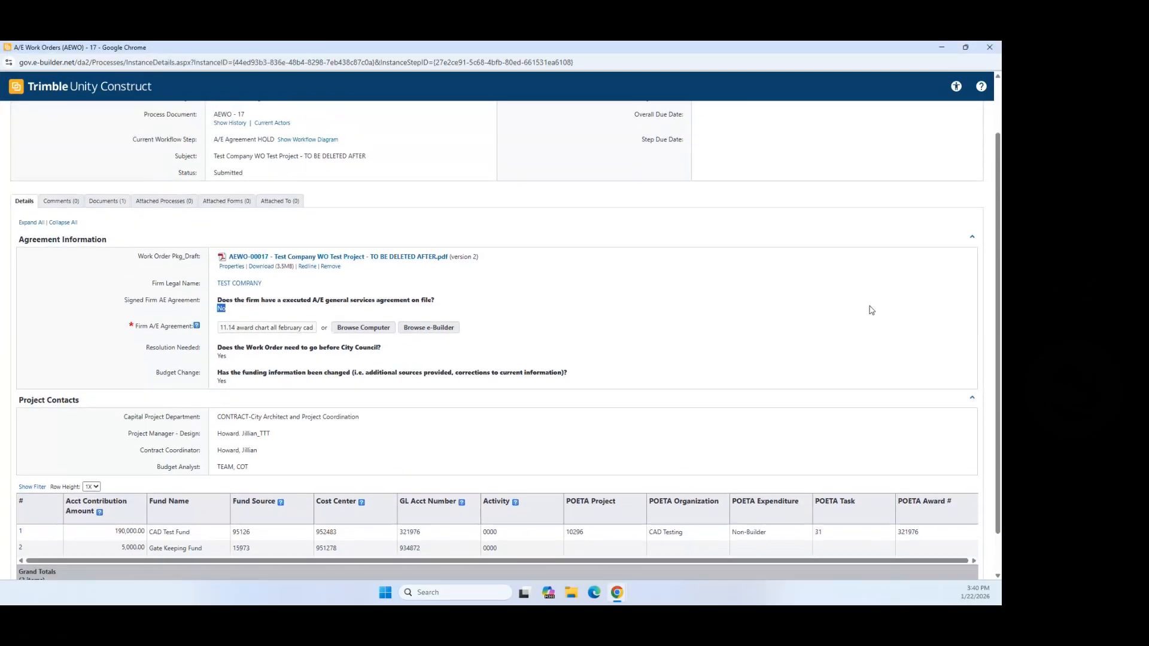
scroll(989, 323, "down", 2)
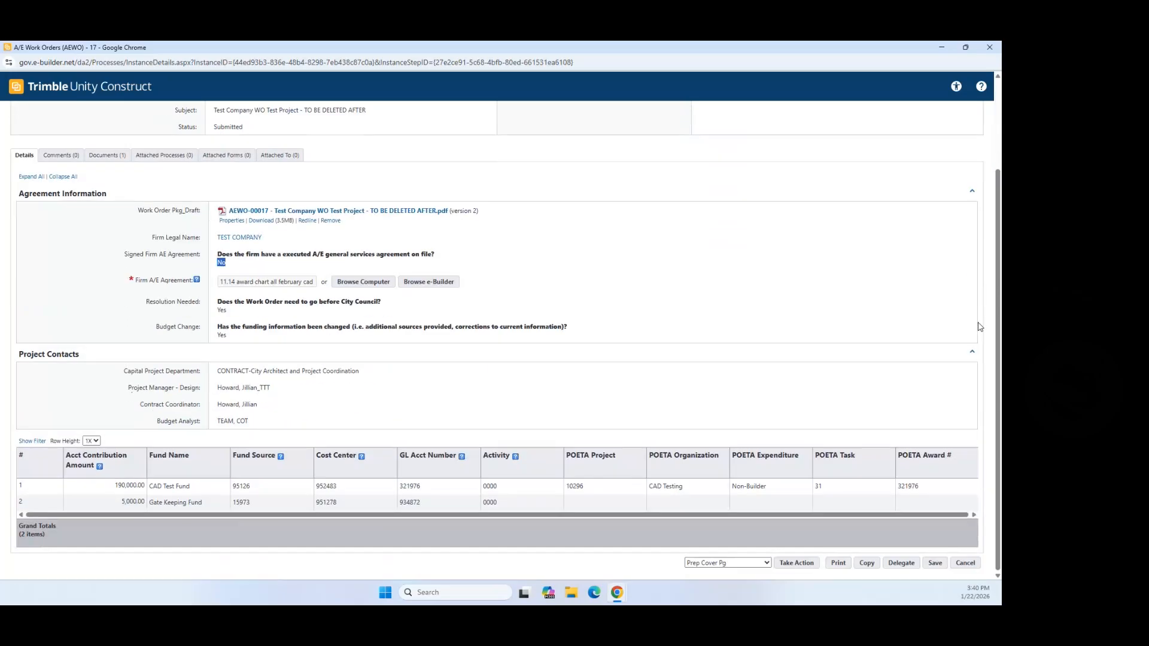
left_click(766, 563)
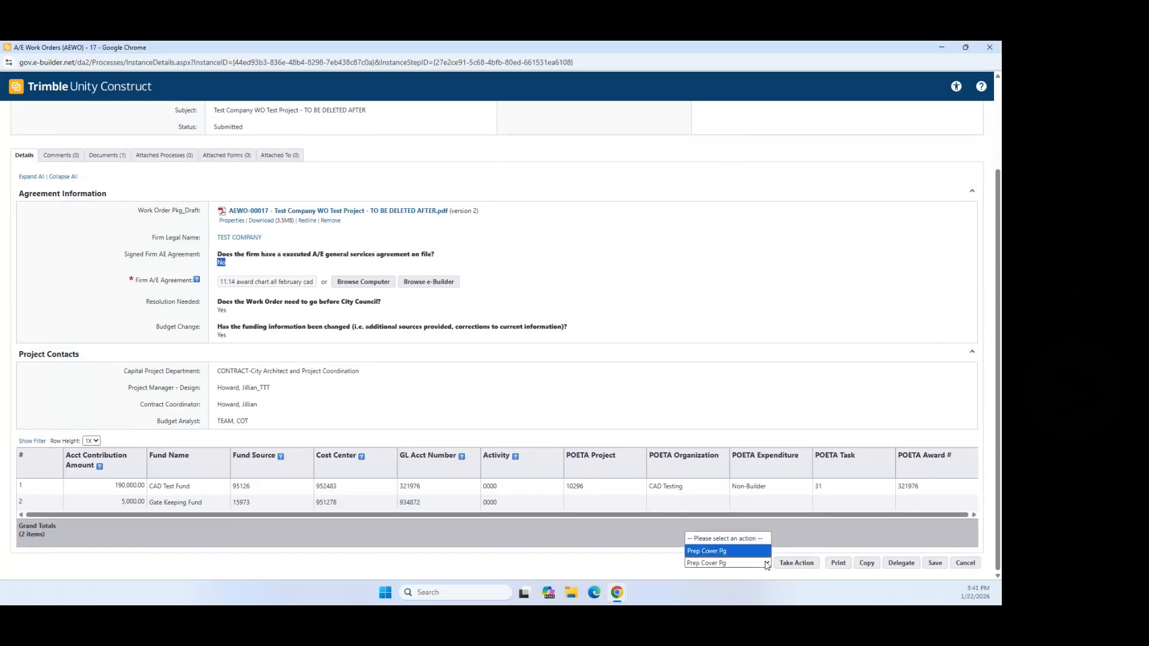
left_click(776, 566)
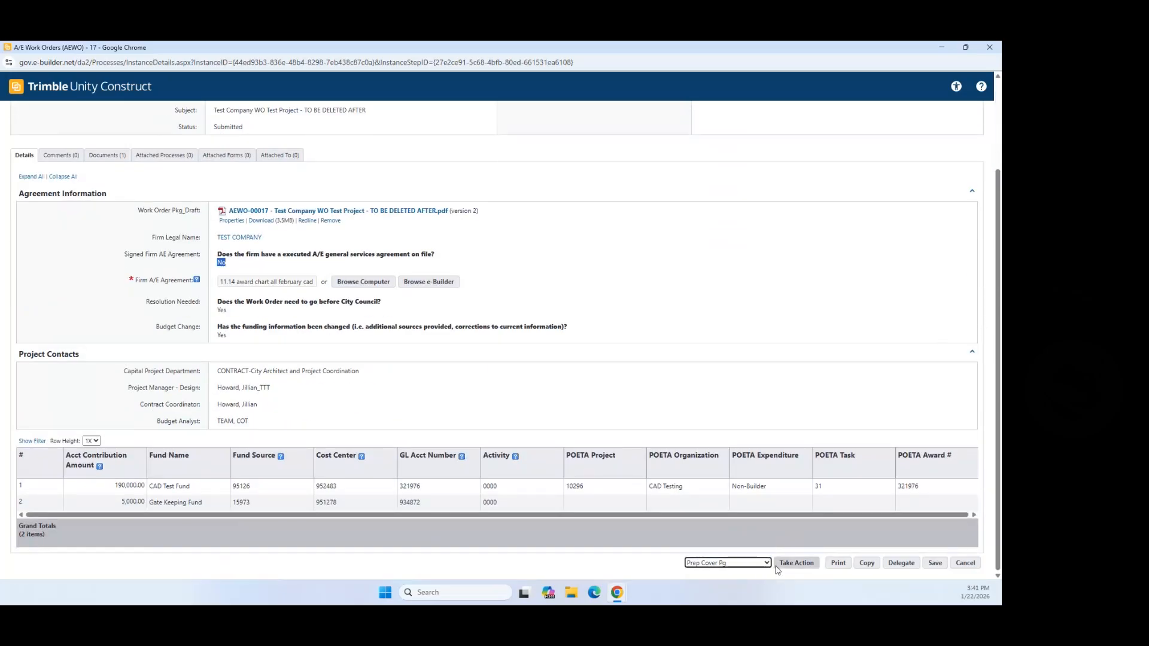
left_click(795, 565)
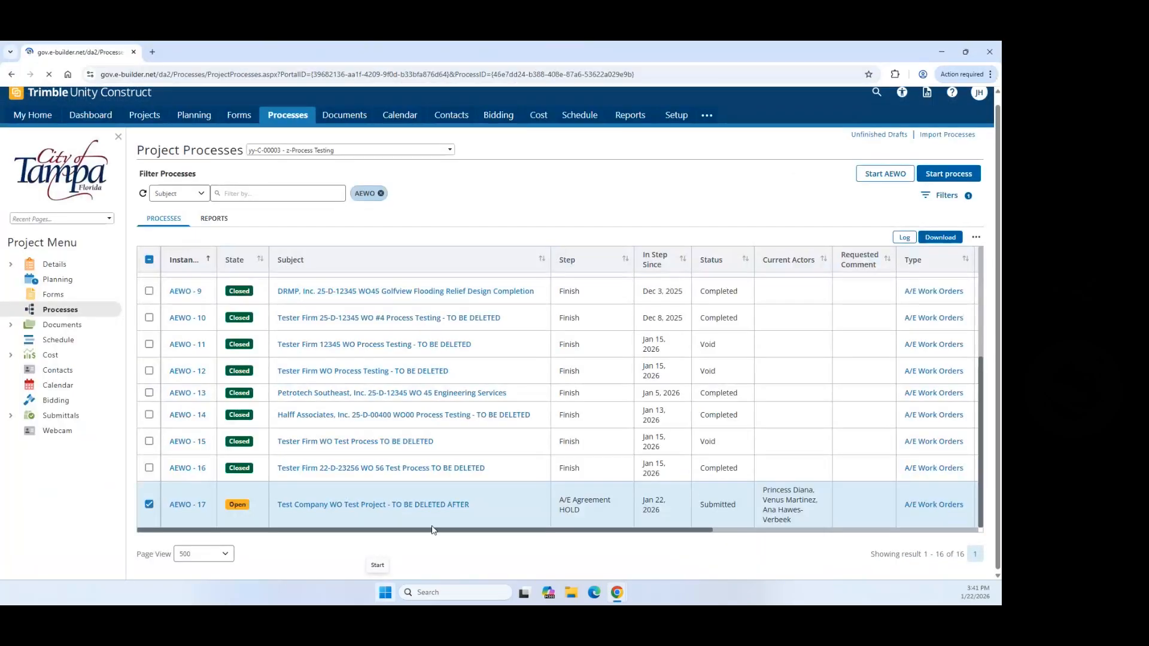
Step: Open AEWO-17 full-screen and open its AEWO-00017 draft work order PDF
scroll(616, 419, "down", 5)
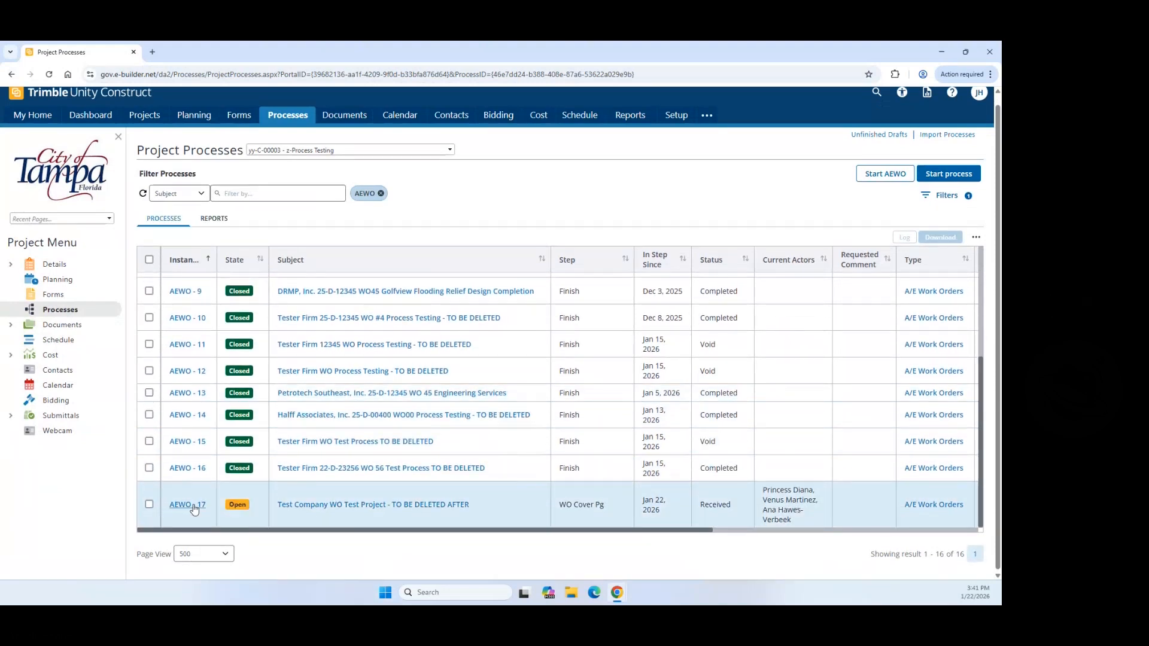
left_click(191, 506)
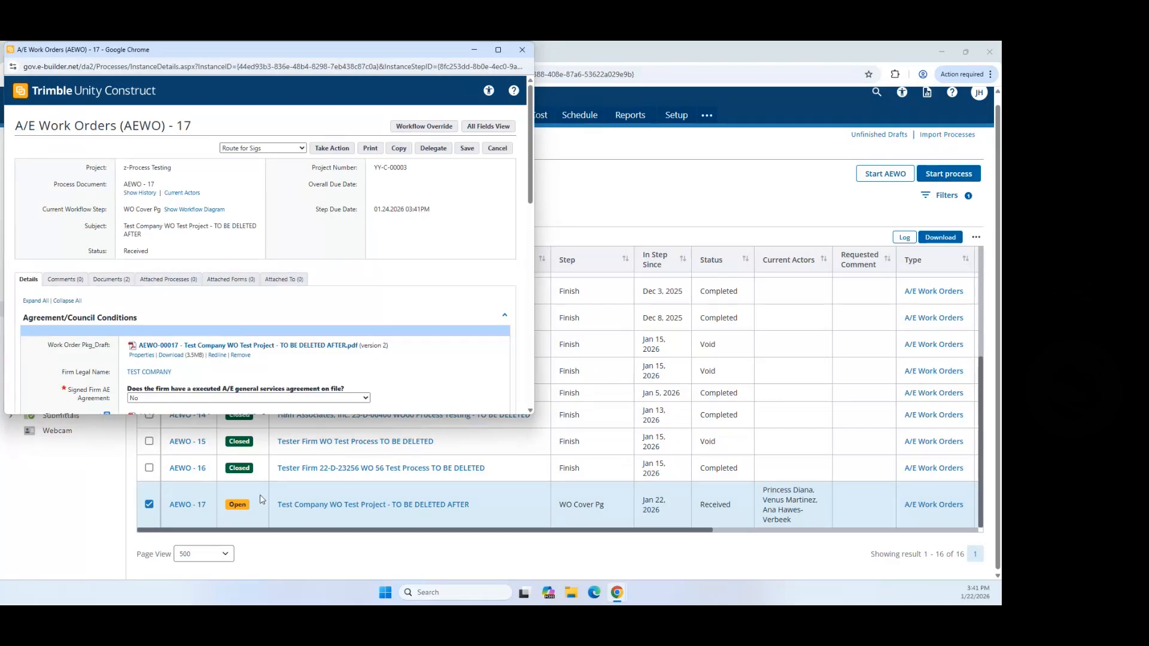
left_click(498, 54)
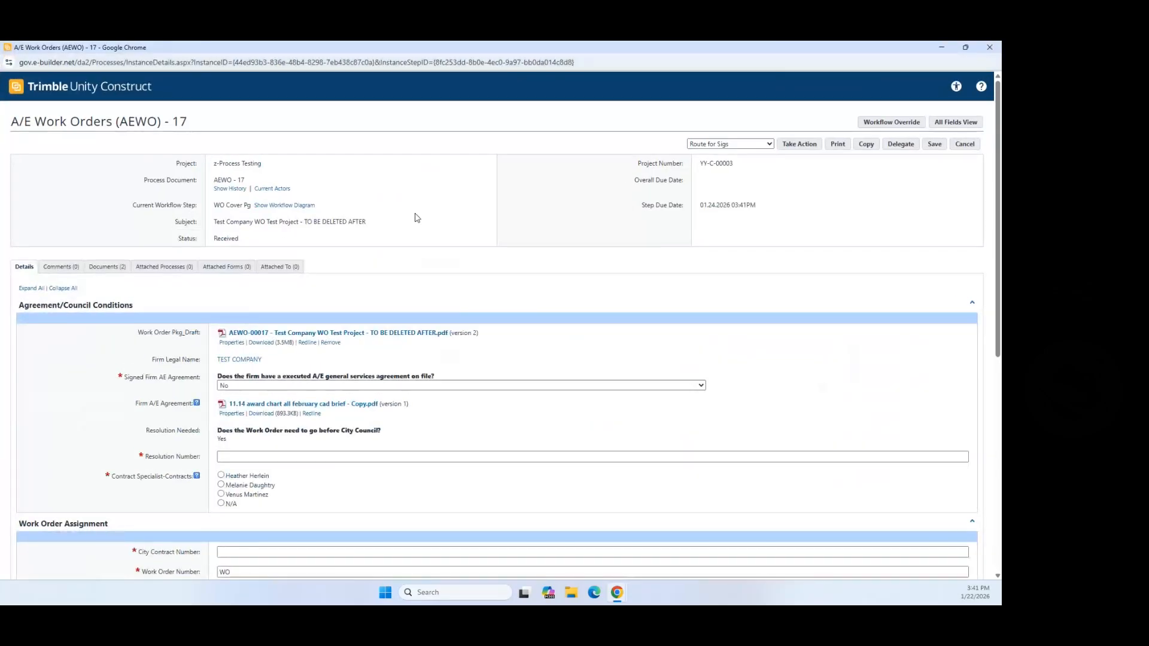
left_click(277, 333)
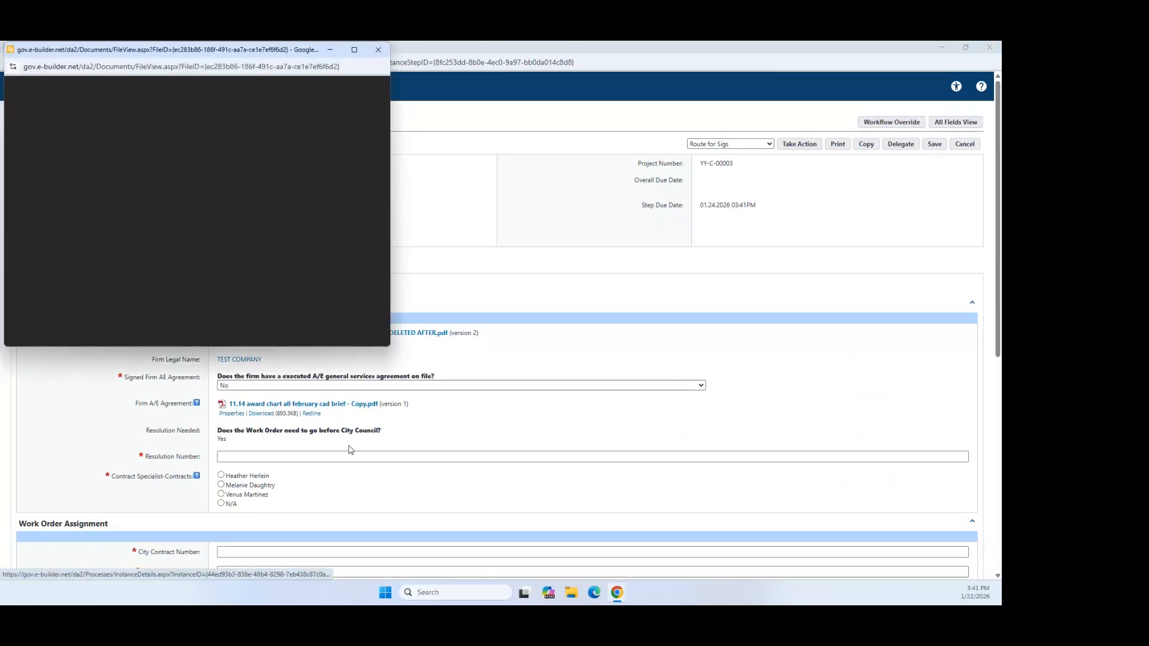
Step: Review the regenerated draft PDF full-screen at 90%, then close it
left_click(354, 49)
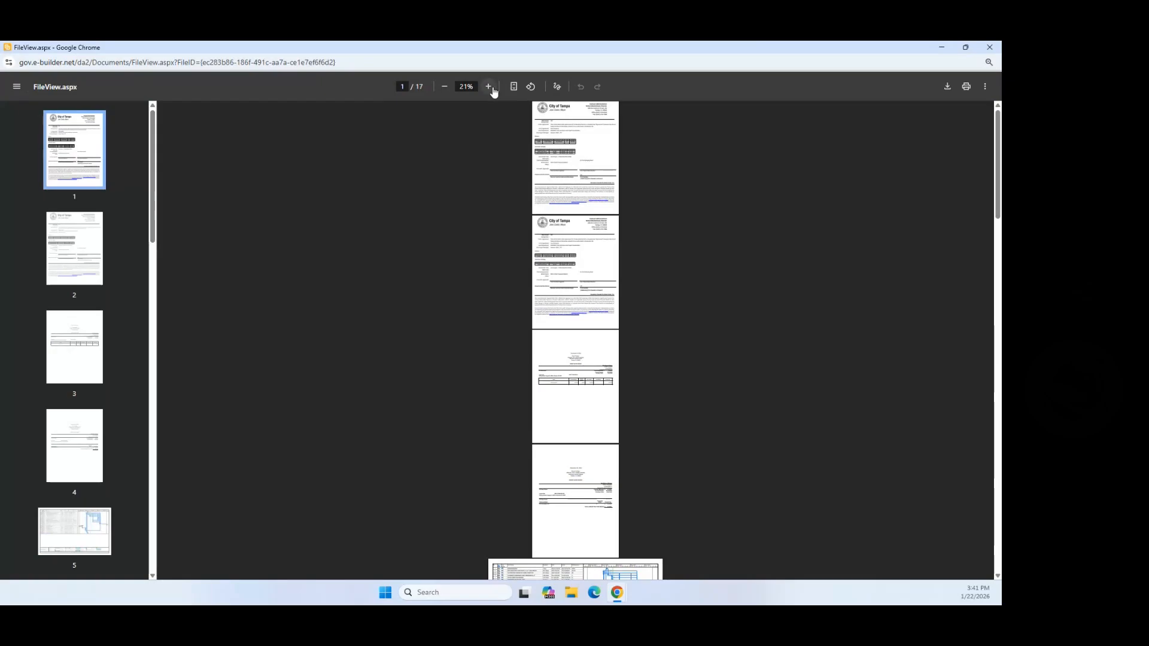
left_click(494, 91)
left_click(494, 91)
left_click(495, 92)
left_click(494, 91)
left_click(495, 92)
left_click(494, 91)
left_click(488, 87)
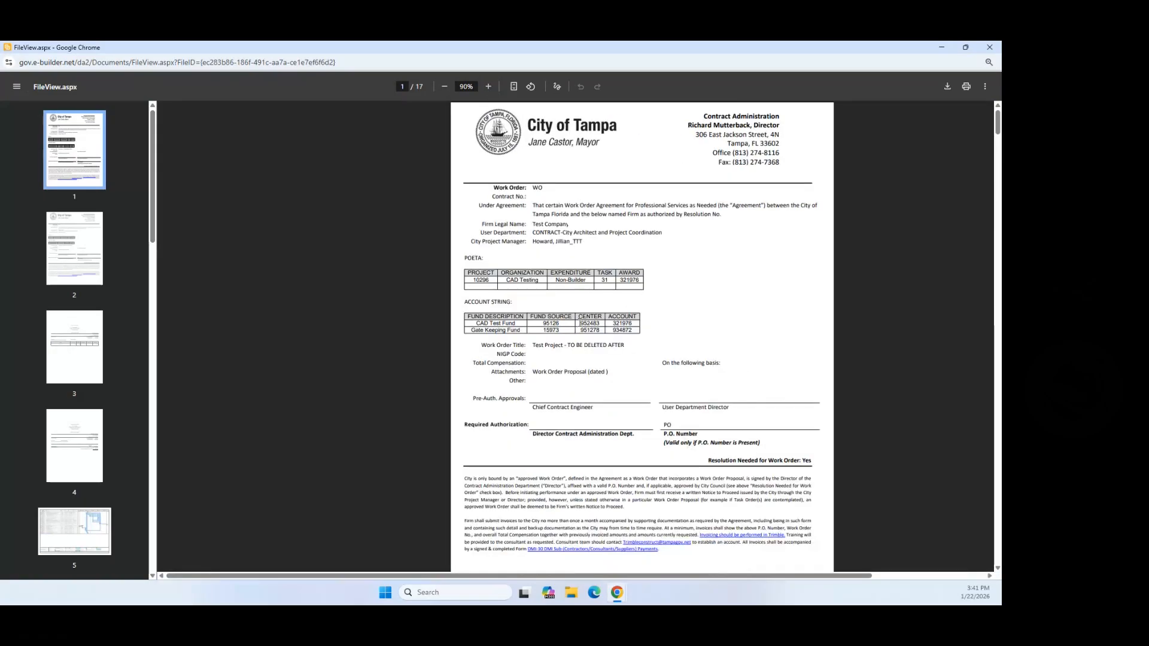
scroll(606, 399, "down", 13)
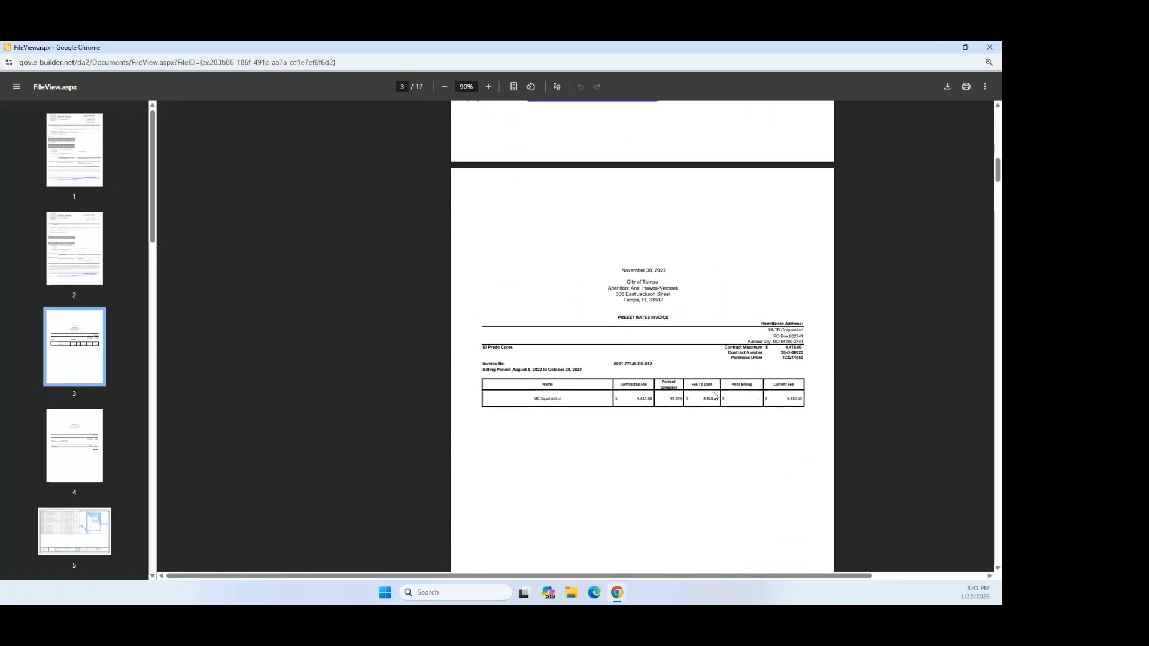
scroll(591, 346, "up", 4)
scroll(591, 346, "up", 2)
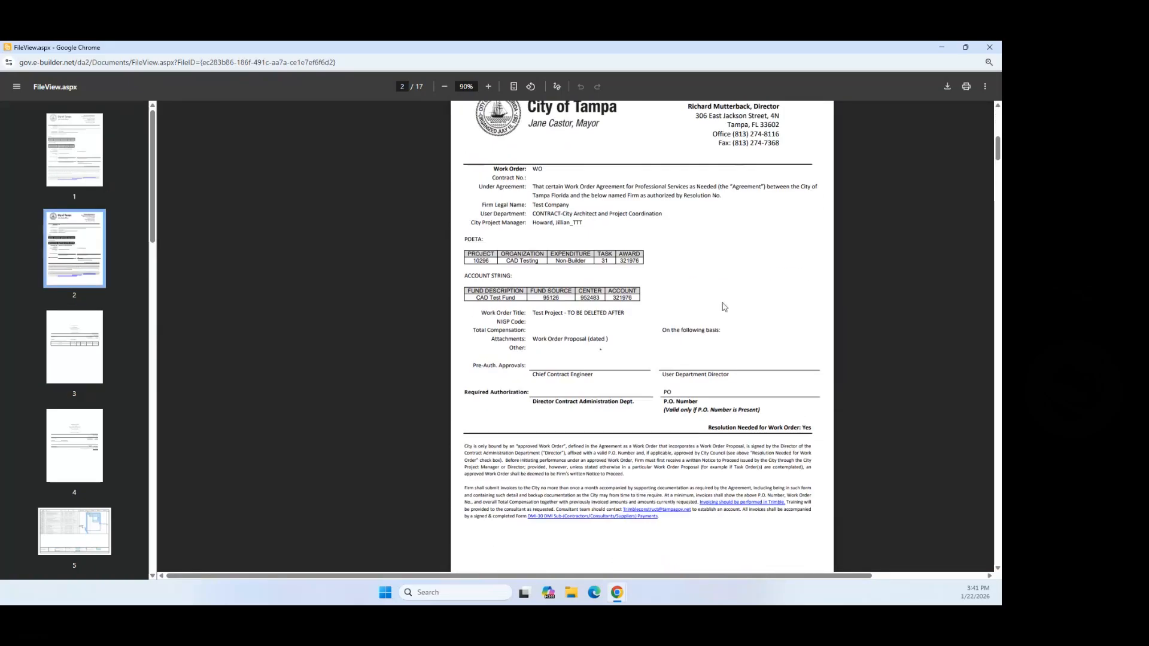
left_click(990, 48)
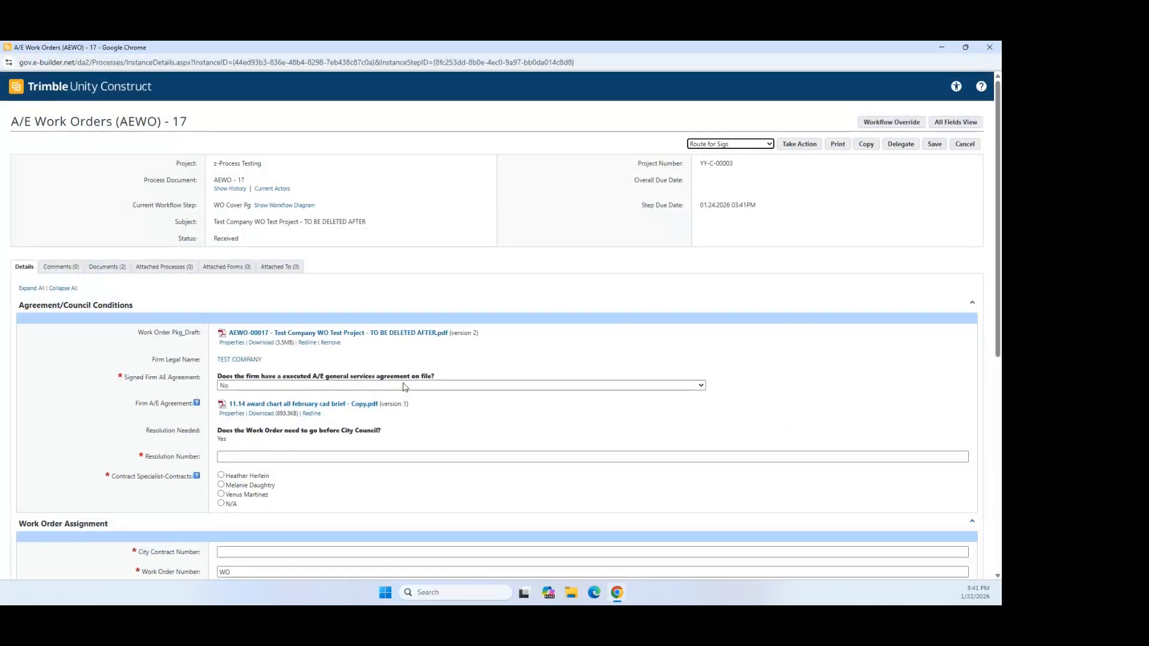
scroll(352, 395, "down", 1)
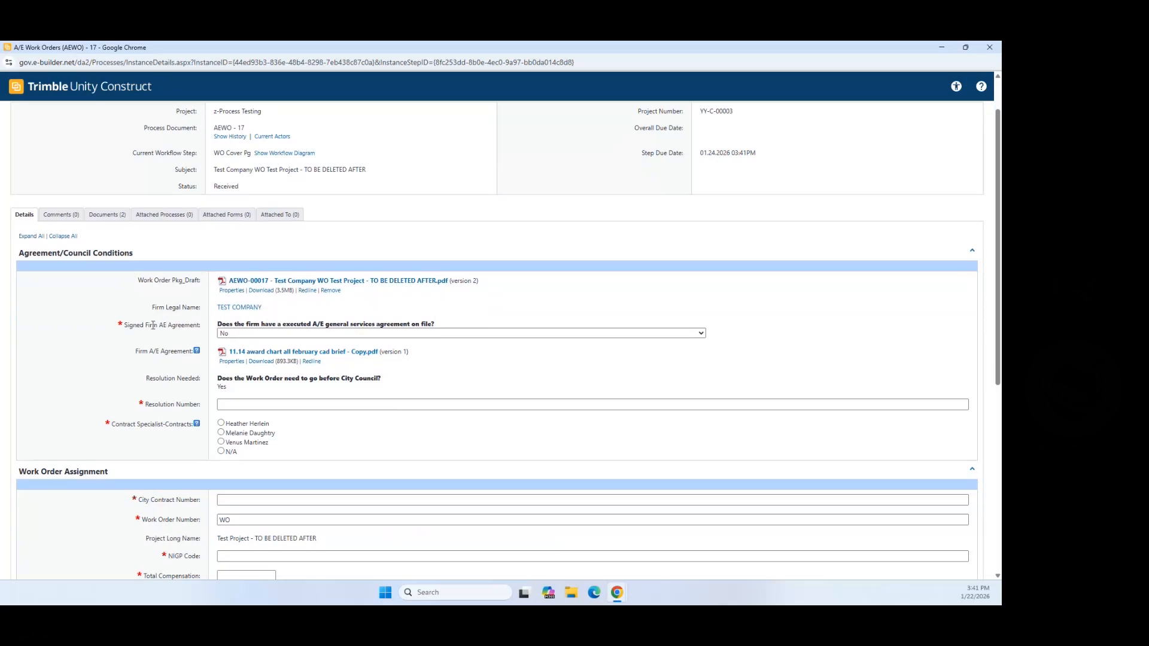
Step: Answer Yes to the Signed Firm AE Agreement question
left_click_drag(125, 326, 203, 332)
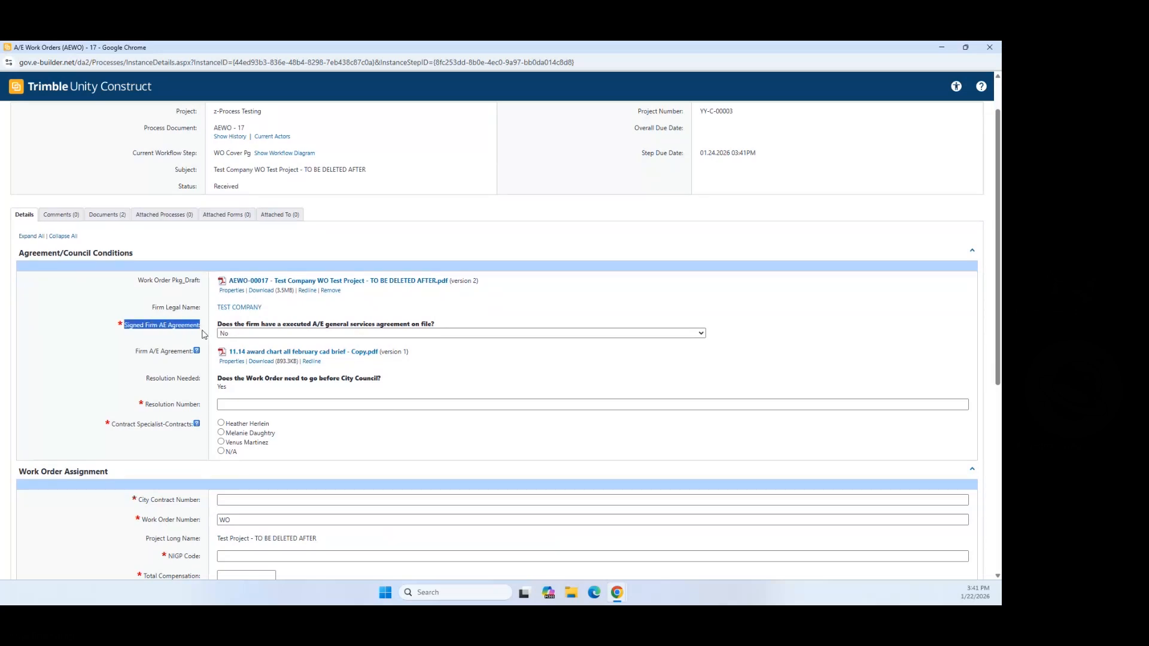
left_click(342, 334)
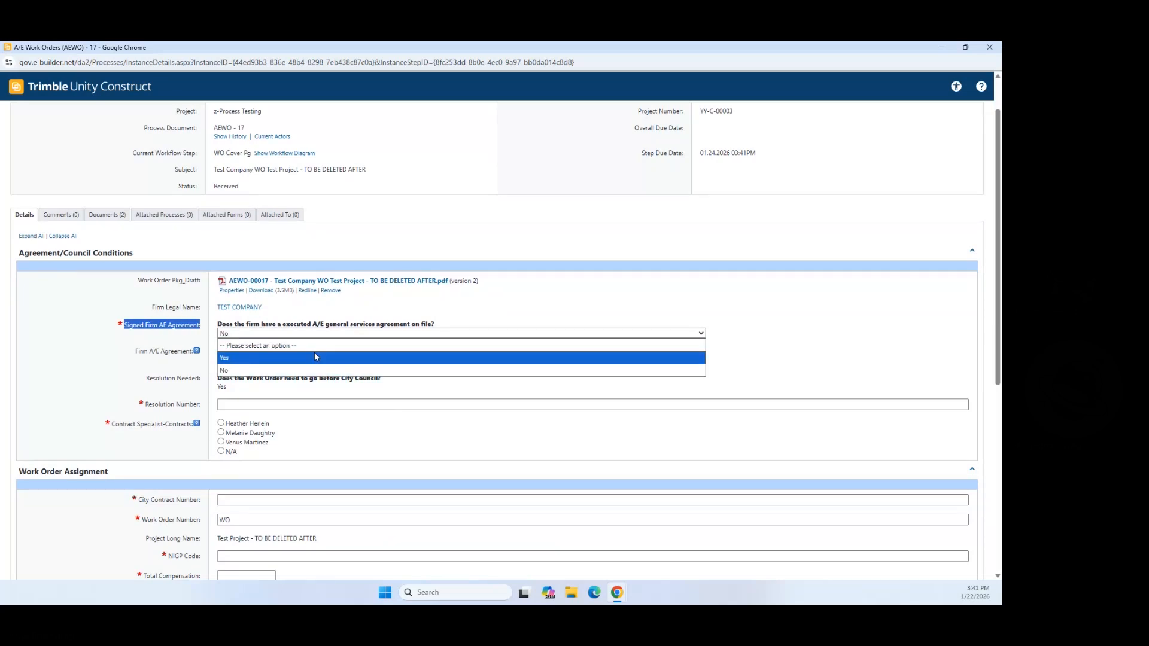
left_click(316, 357)
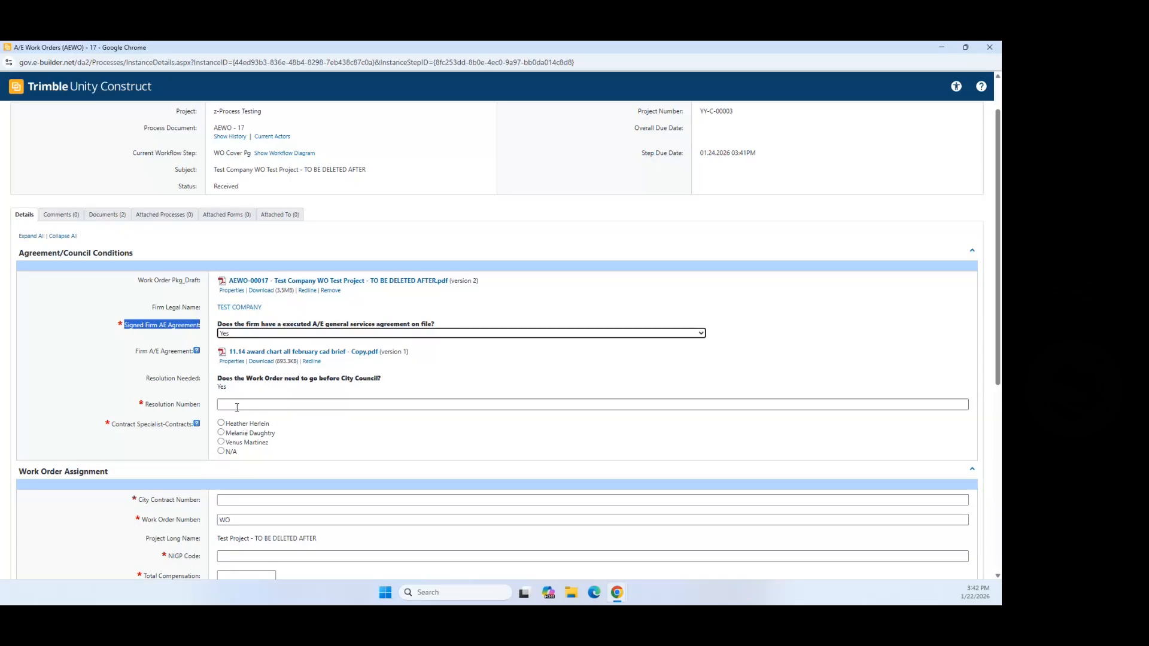
Step: Enter Resolution Number 2025-54 and select a contract specialist
left_click(423, 405)
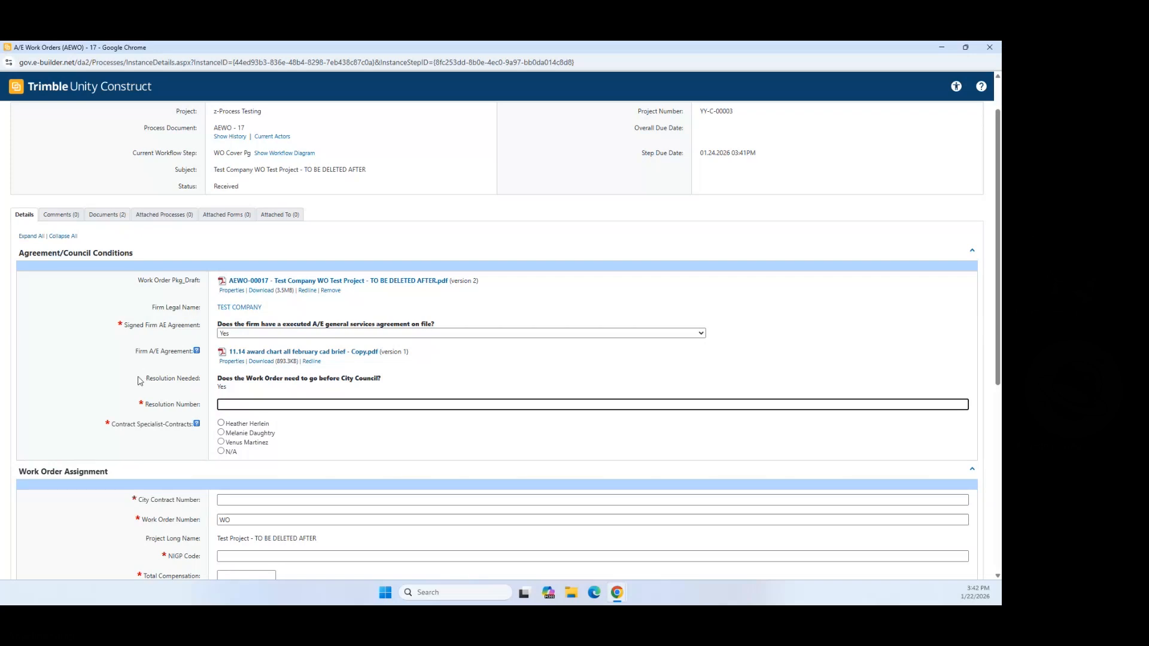
left_click_drag(145, 378, 222, 388)
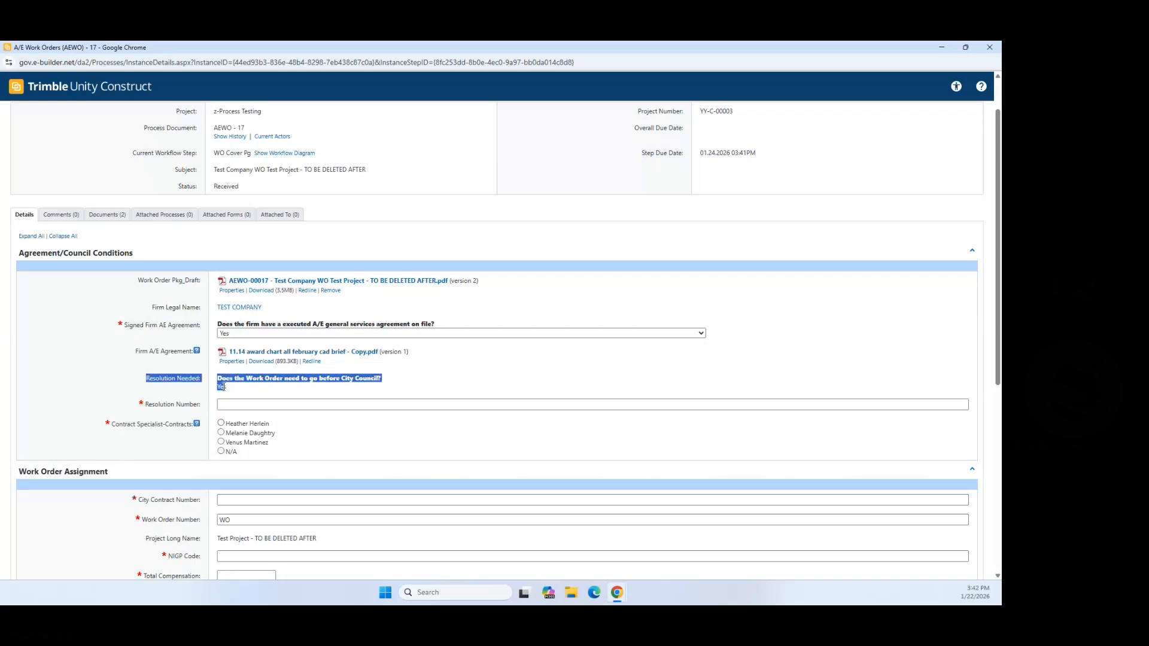
left_click(261, 405)
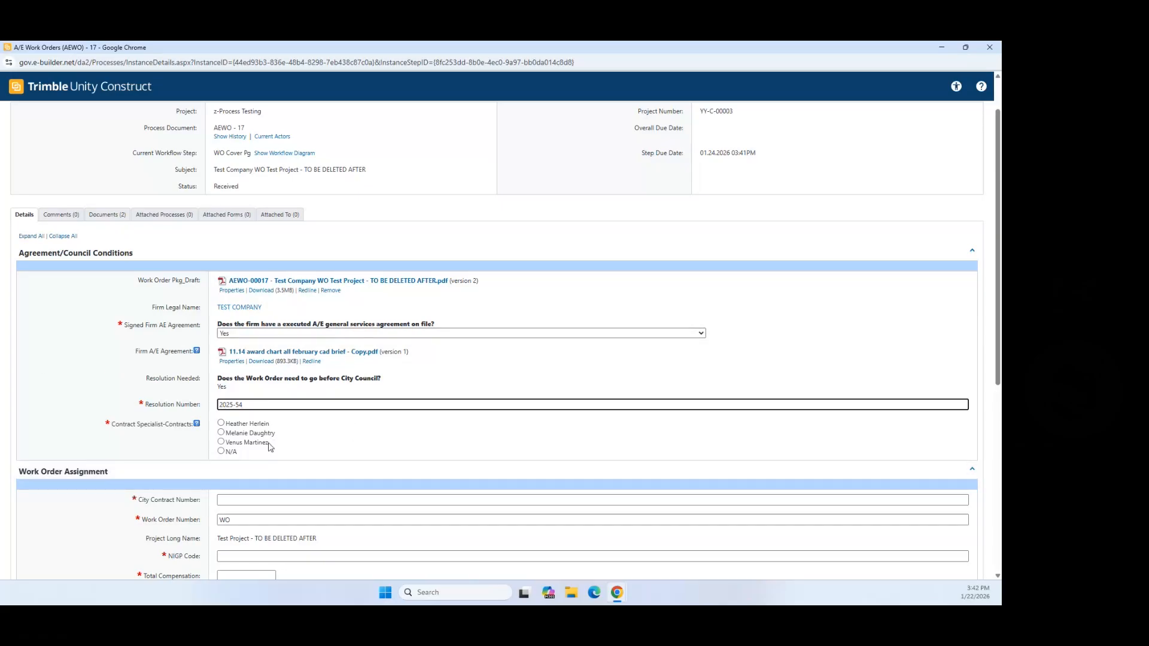
scroll(246, 439, "down", 1)
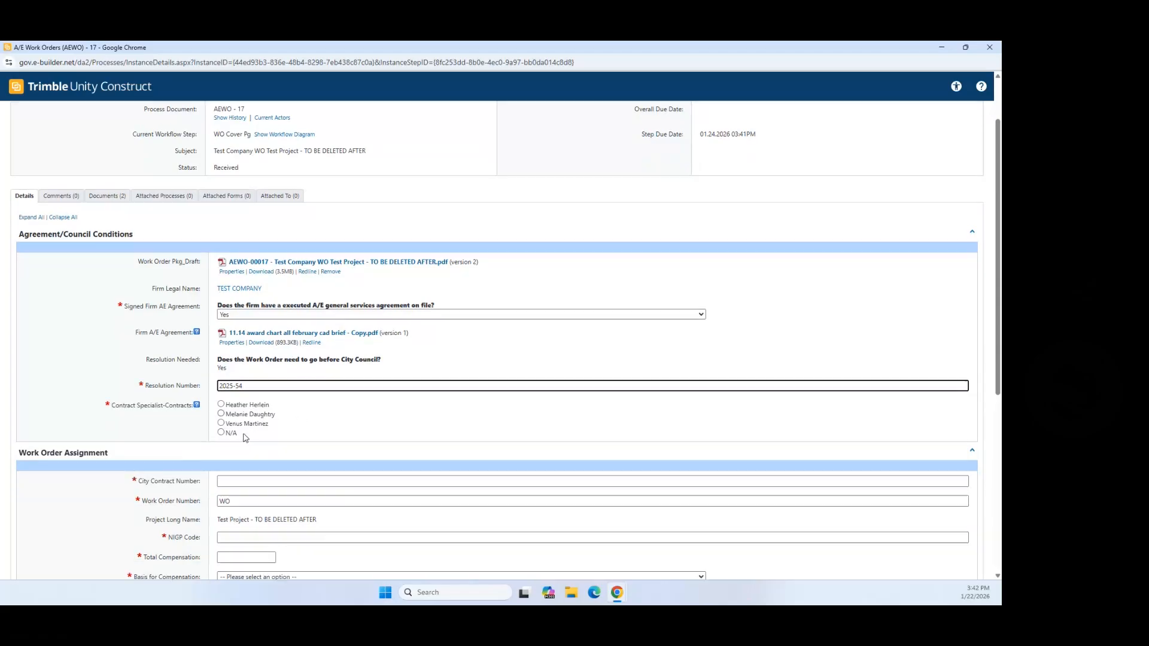
left_click(221, 390)
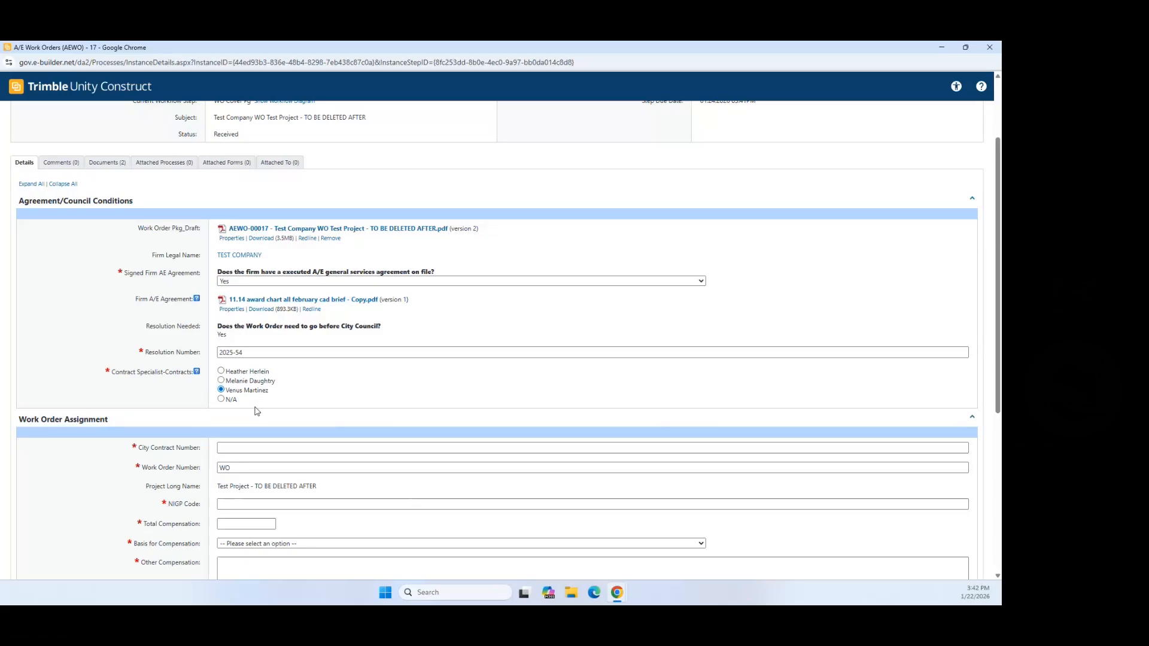
scroll(216, 361, "down", 3)
Step: Change the City Contract Number to 25-D-20159 and the Work Order Number to 59
left_click(240, 291)
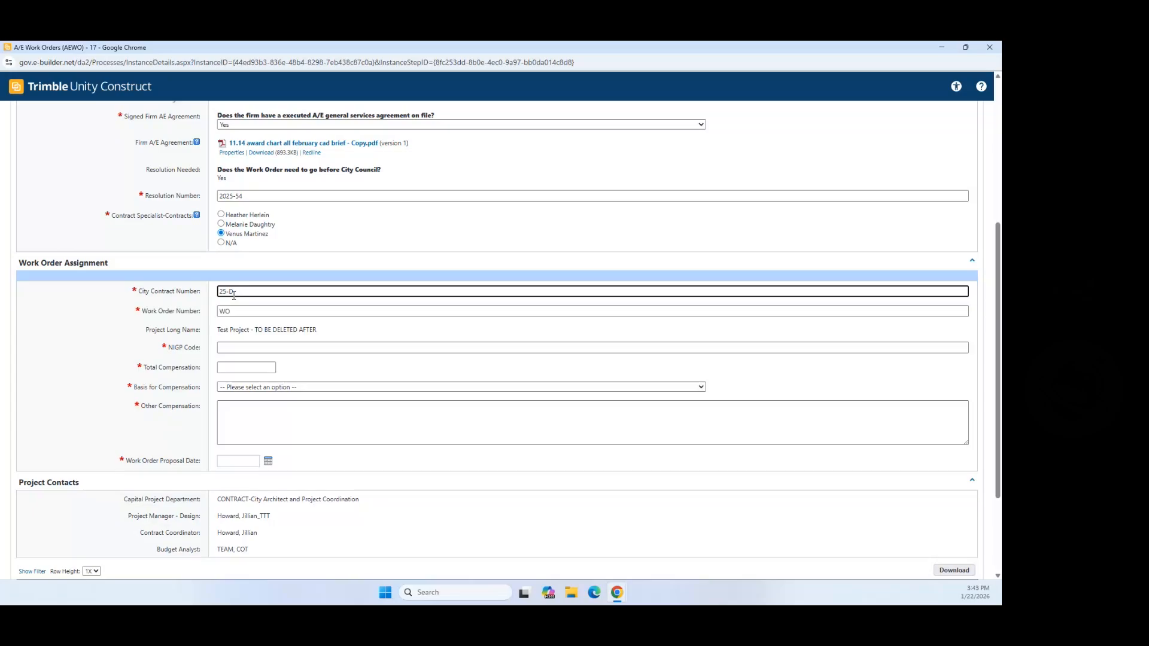
left_click_drag(226, 292, 234, 290)
left_click(241, 291)
type("20159")
left_click(271, 311)
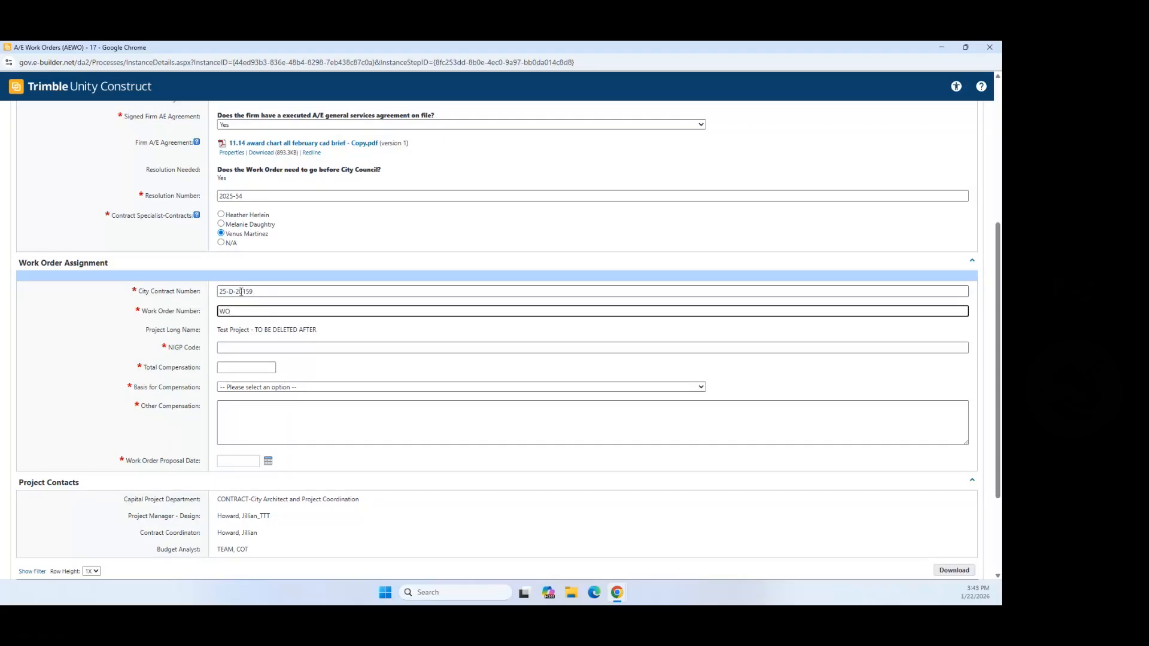
left_click_drag(246, 291, 253, 291)
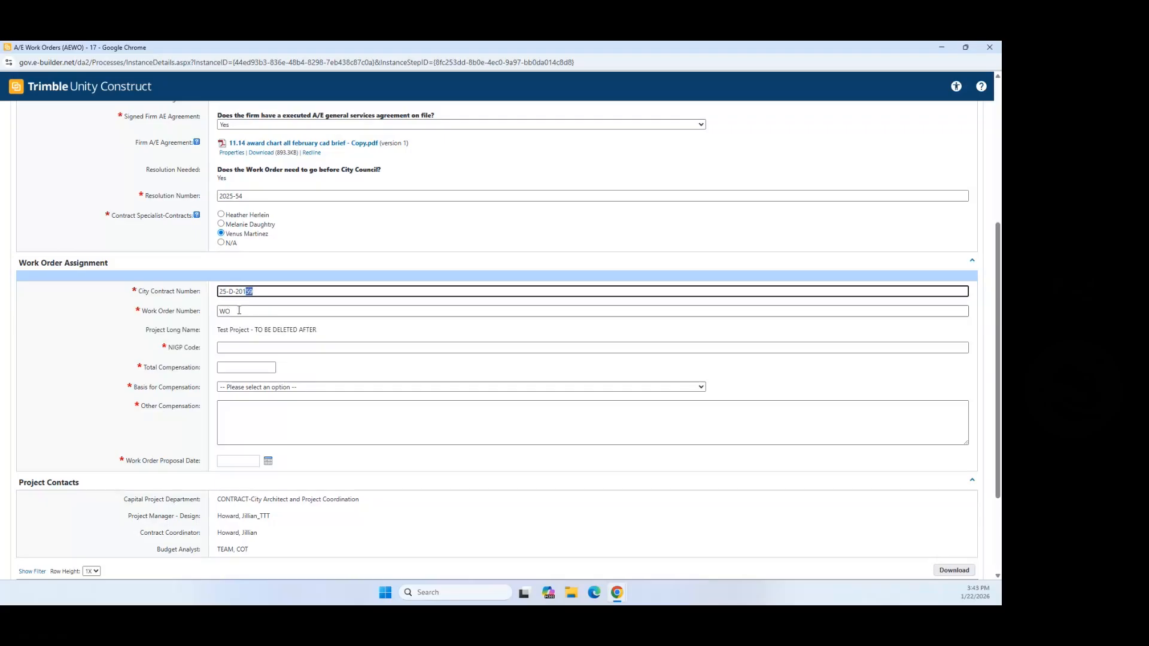
left_click(238, 311)
type("59")
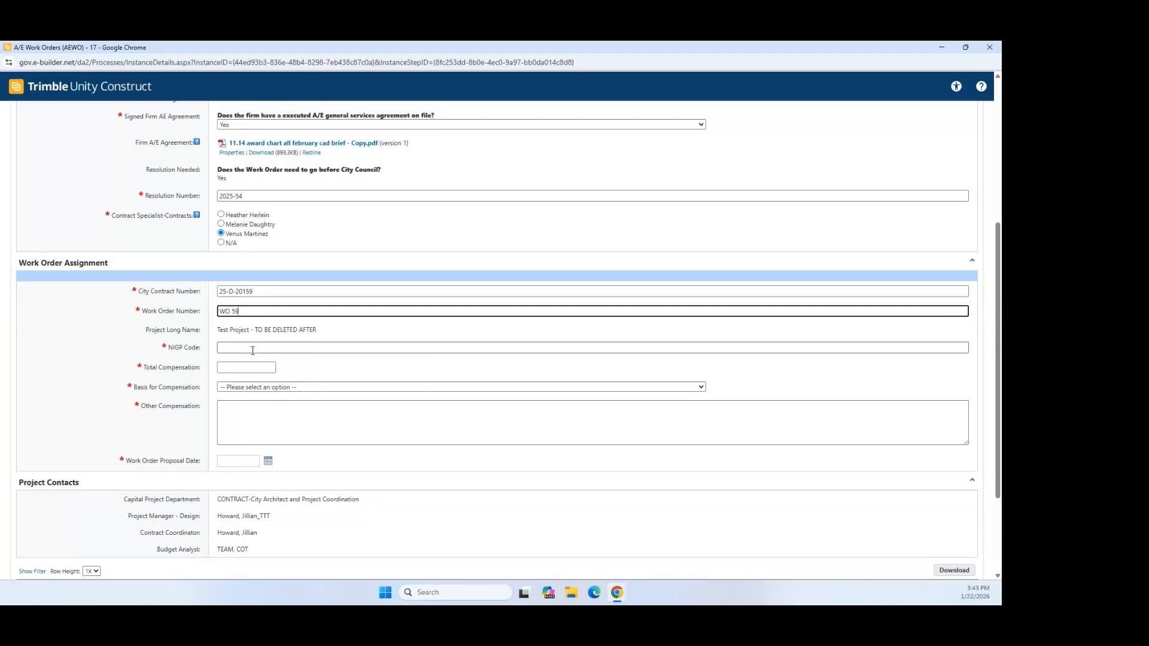
Step: Enter NIGP Code 954-19, set compensation basis to Time (Not to Exceed), and Other Compensation N/A
left_click(253, 349)
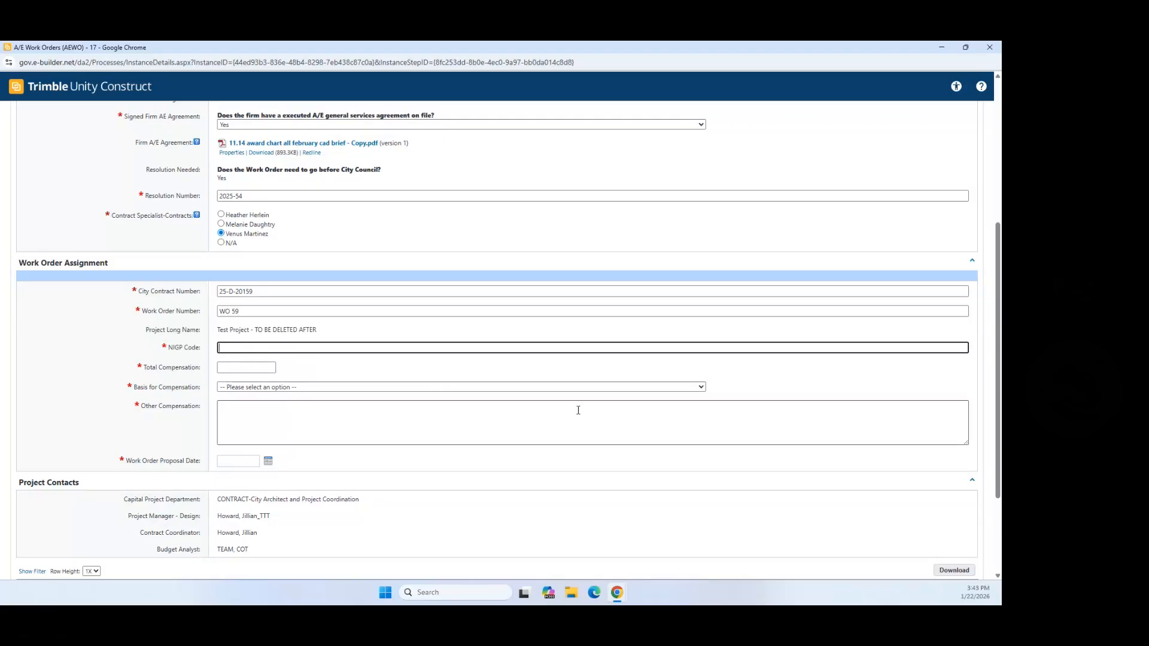
type("954-19")
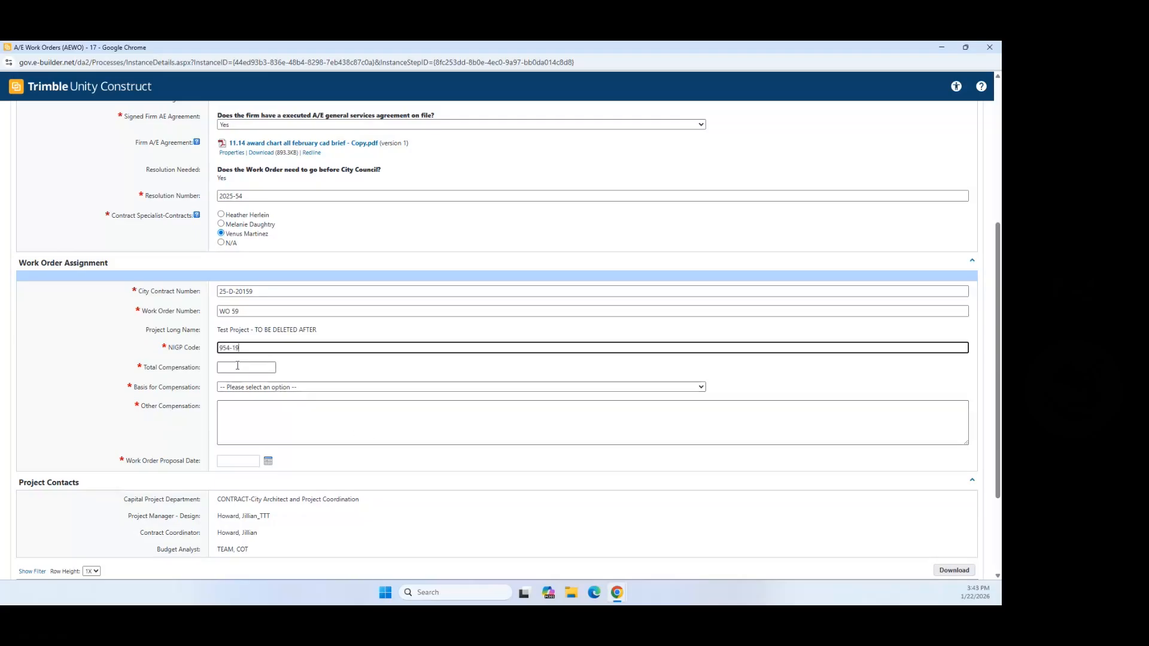
key("Tab")
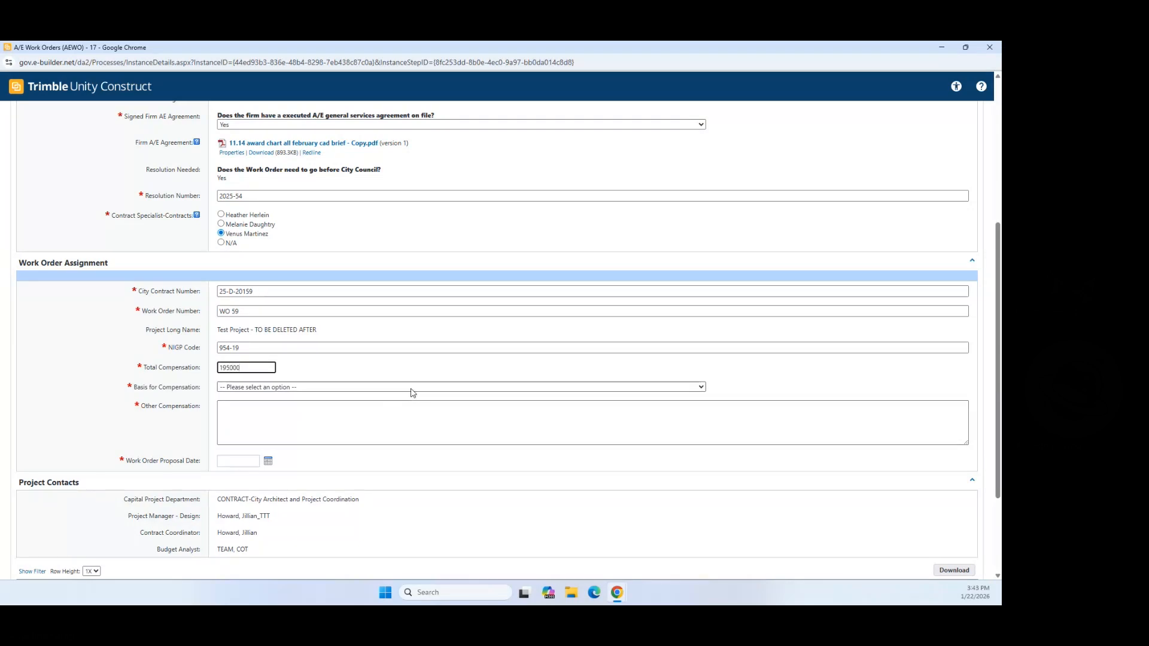
left_click(321, 388)
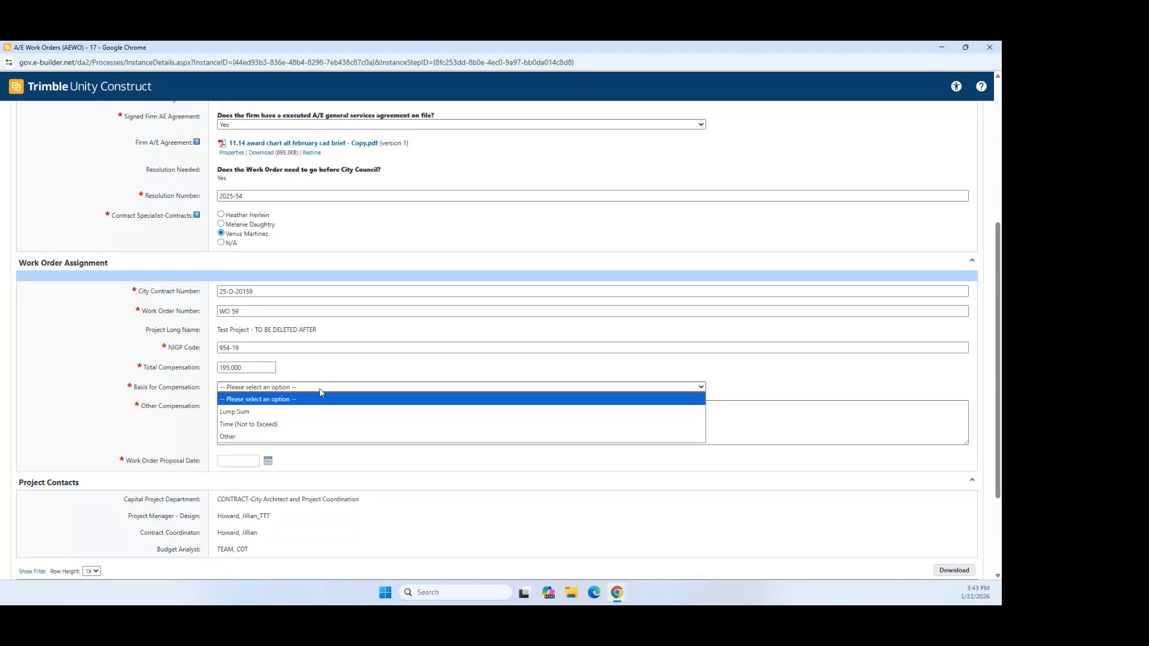
left_click(299, 426)
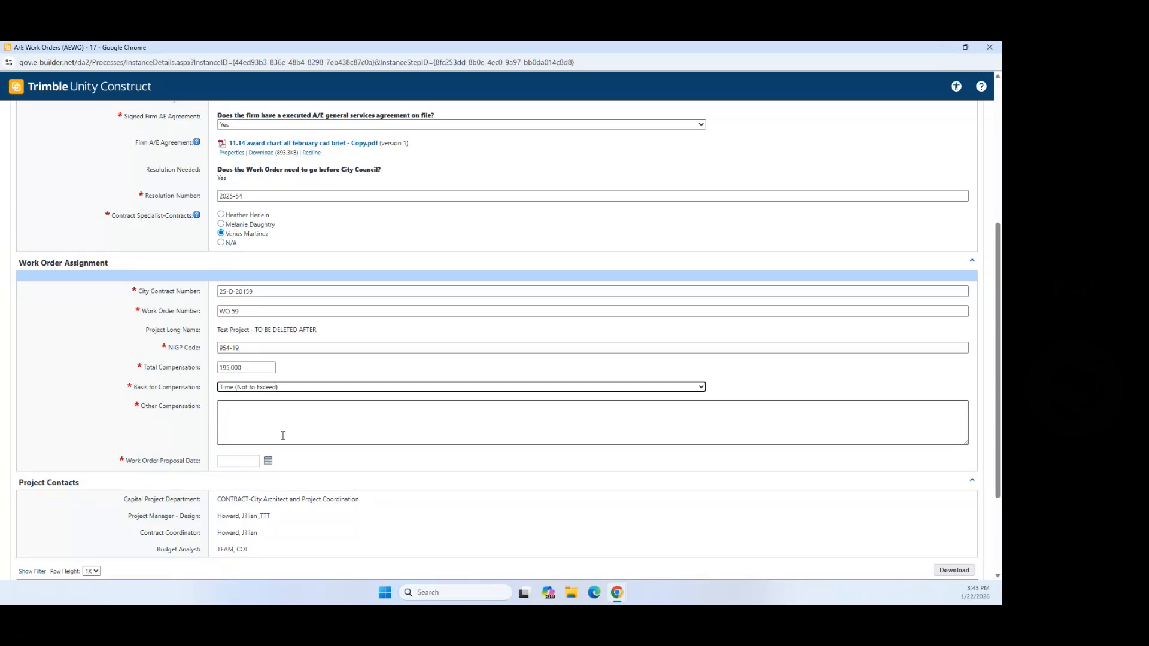
left_click(264, 413)
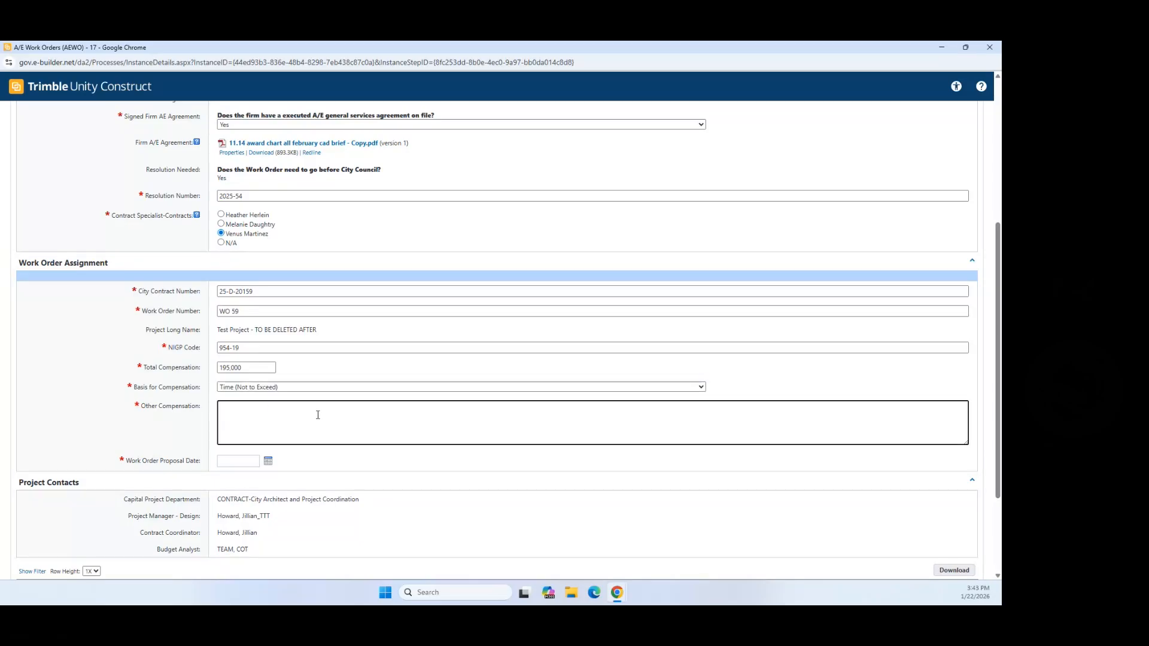
type("N/A")
Step: Set the Work Order Proposal Date to January 2, 2026 (01.02.2026)
scroll(277, 456, "down", 1)
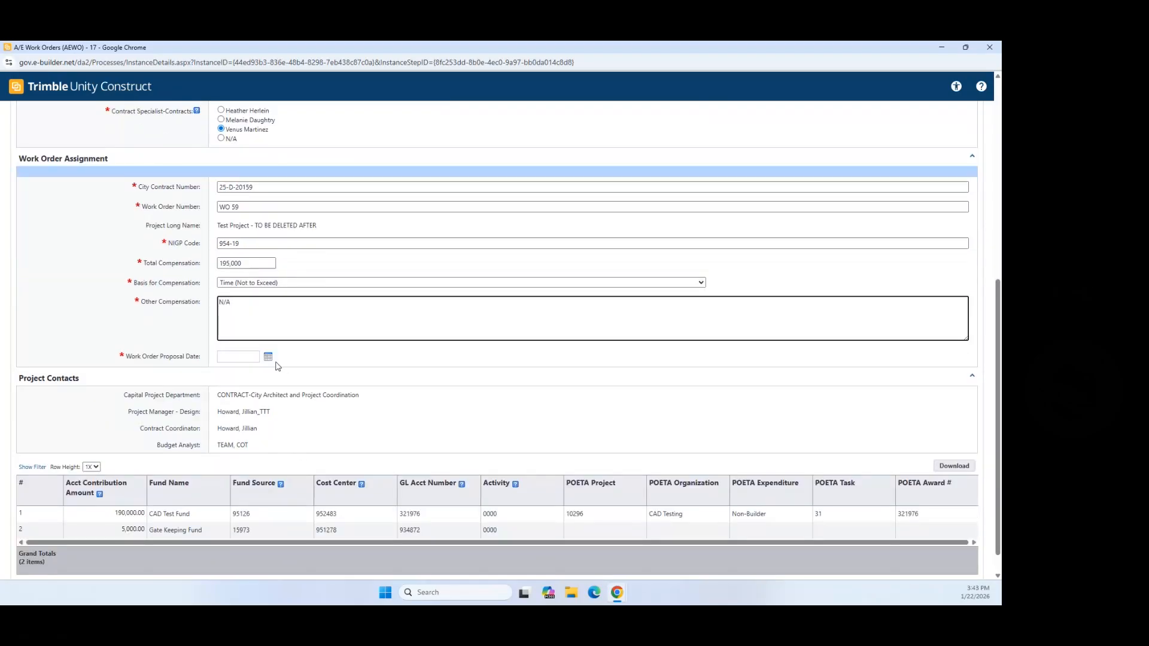
left_click(267, 357)
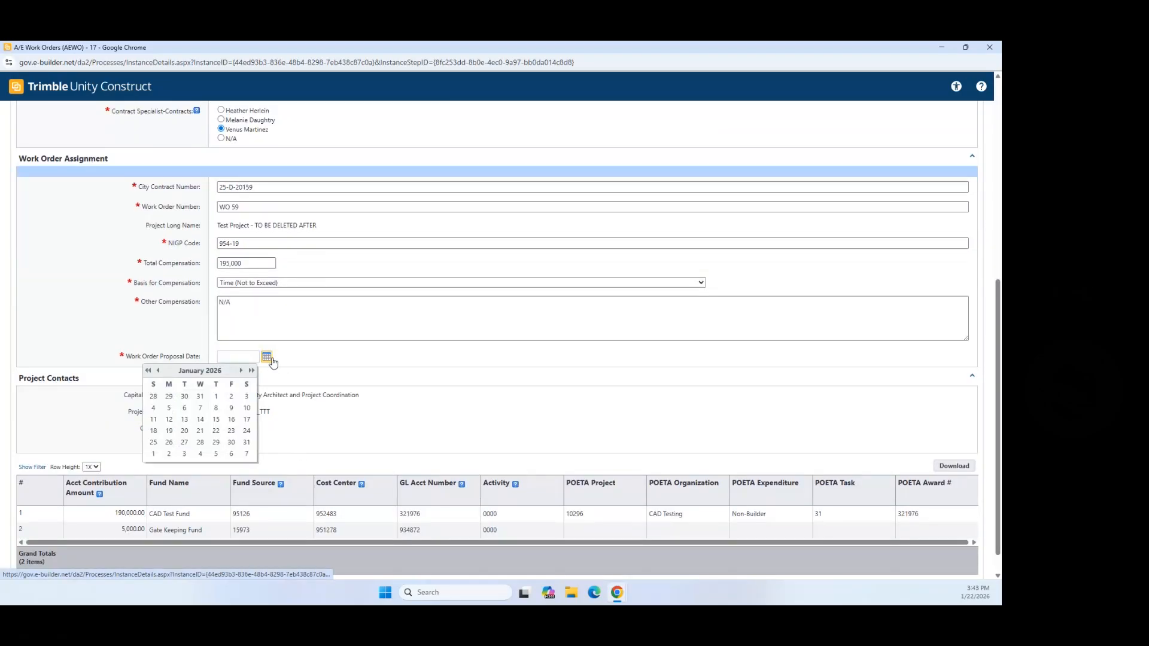
left_click(232, 398)
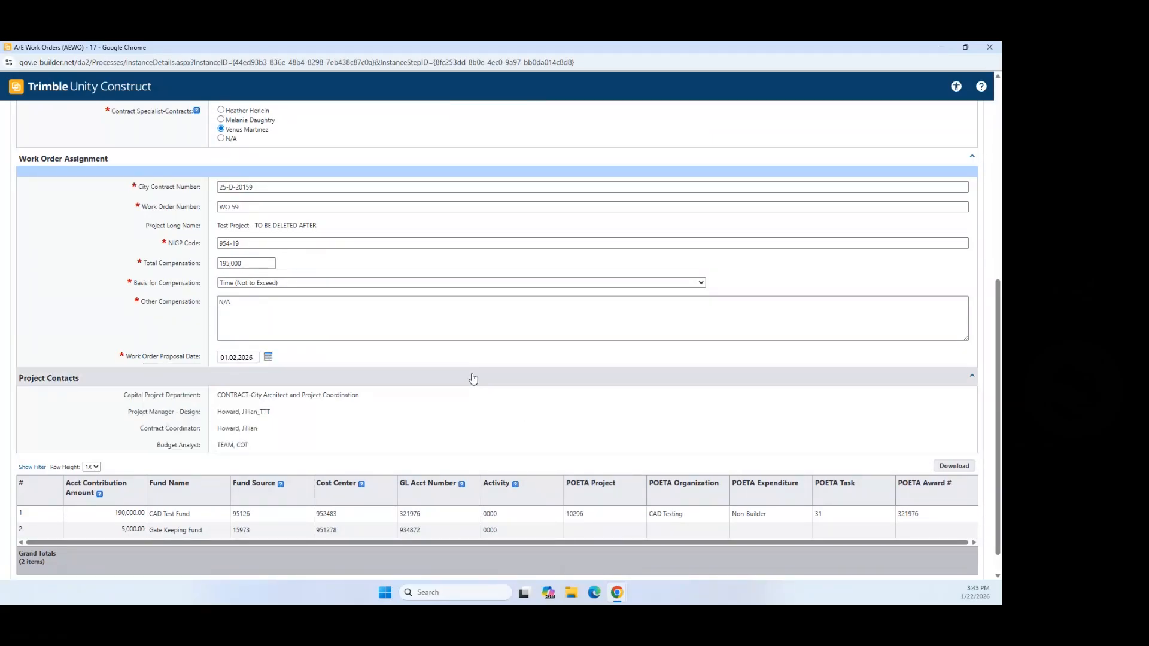
scroll(606, 343, "down", 1)
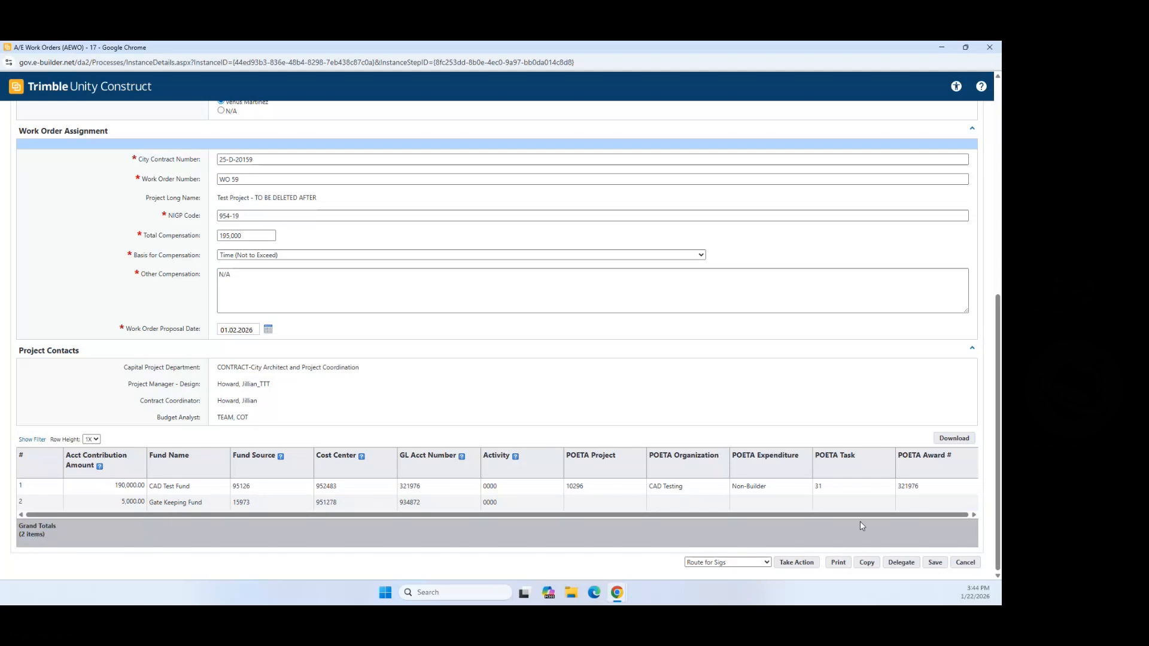
Step: Route AEWO-17 on for signatures via Route for Sigs
left_click(785, 563)
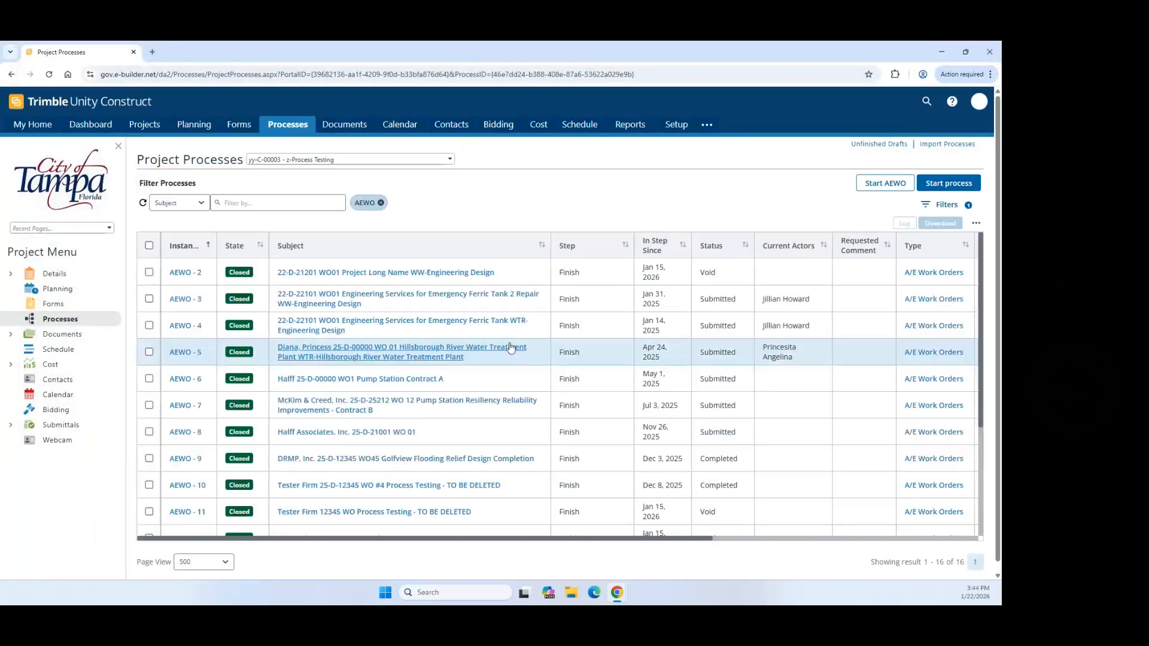
scroll(542, 347, "down", 3)
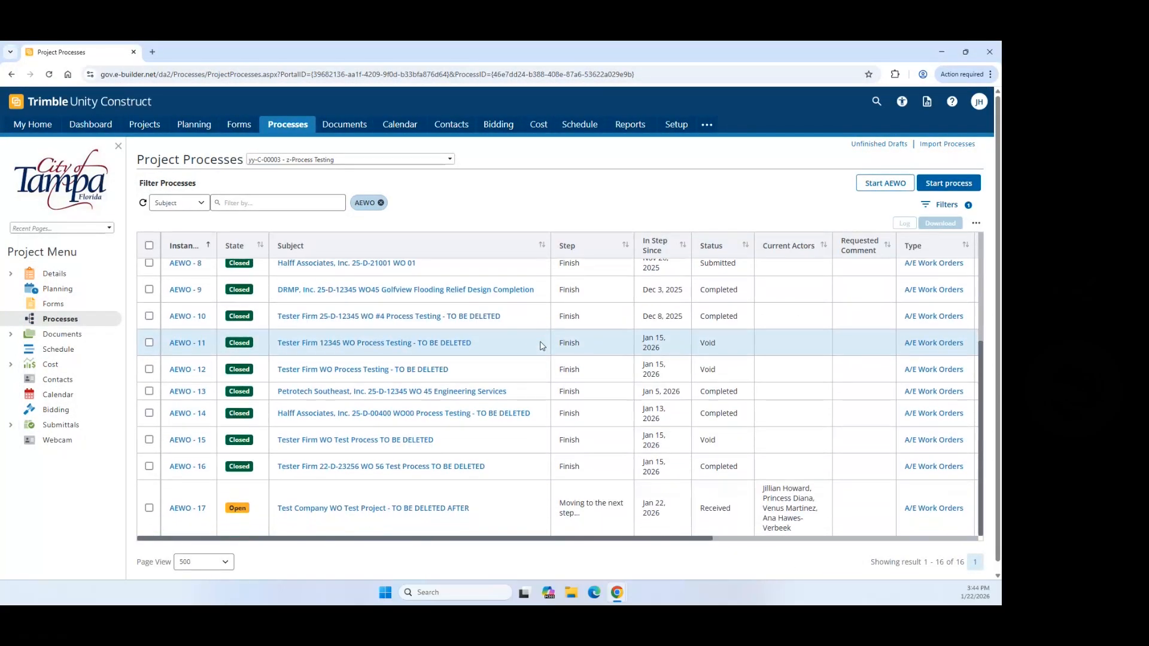
scroll(568, 346, "down", 1)
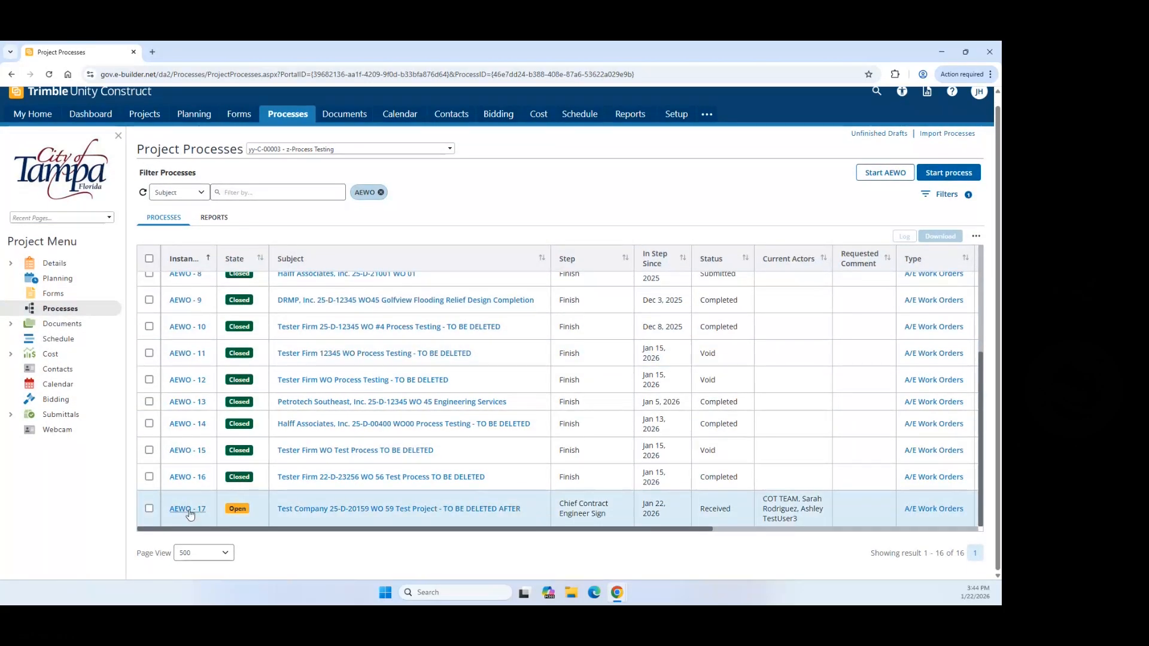
Step: Open AEWO-17's attached draft work order PDF and maximize the viewer
left_click(189, 511)
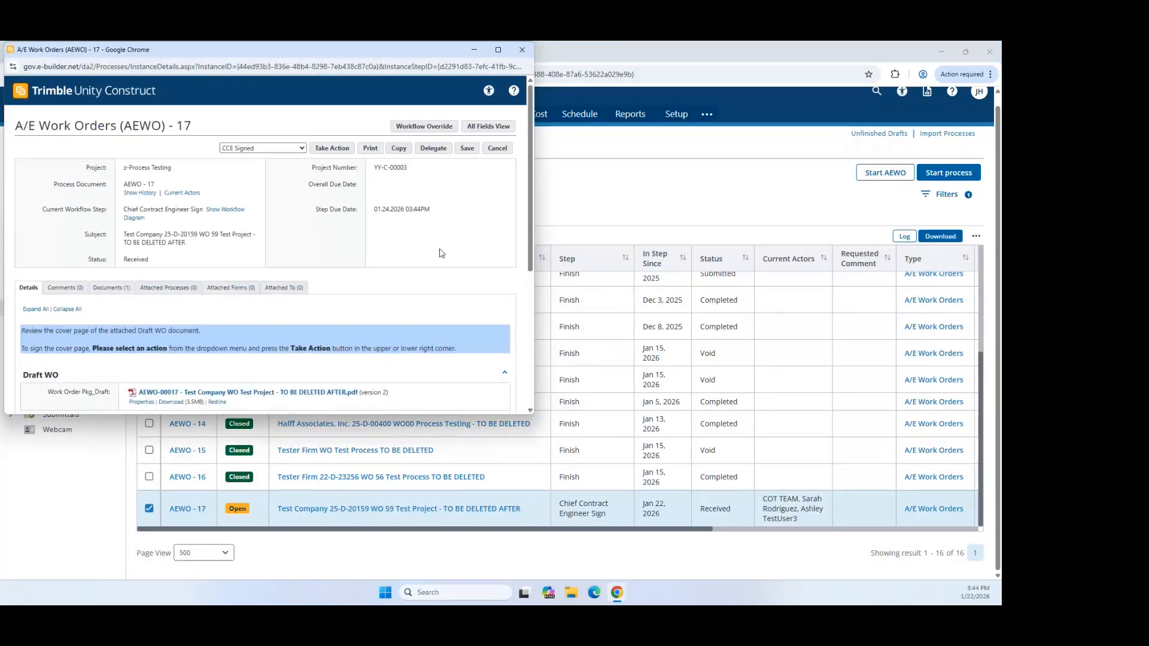
scroll(400, 246, "down", 3)
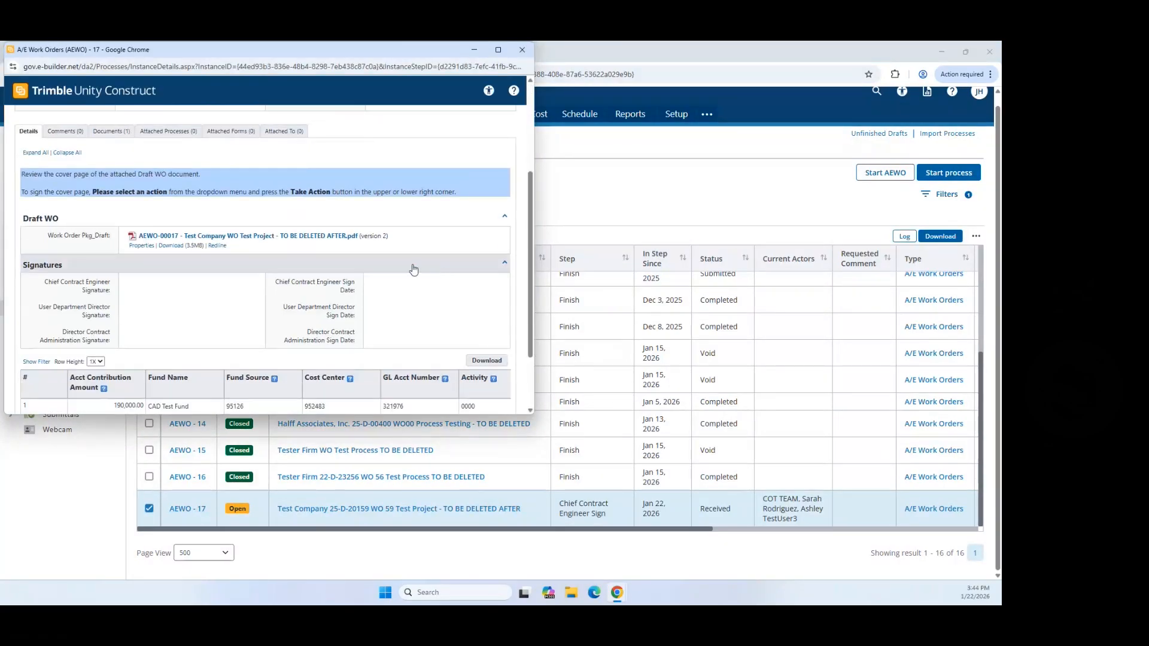
left_click(278, 237)
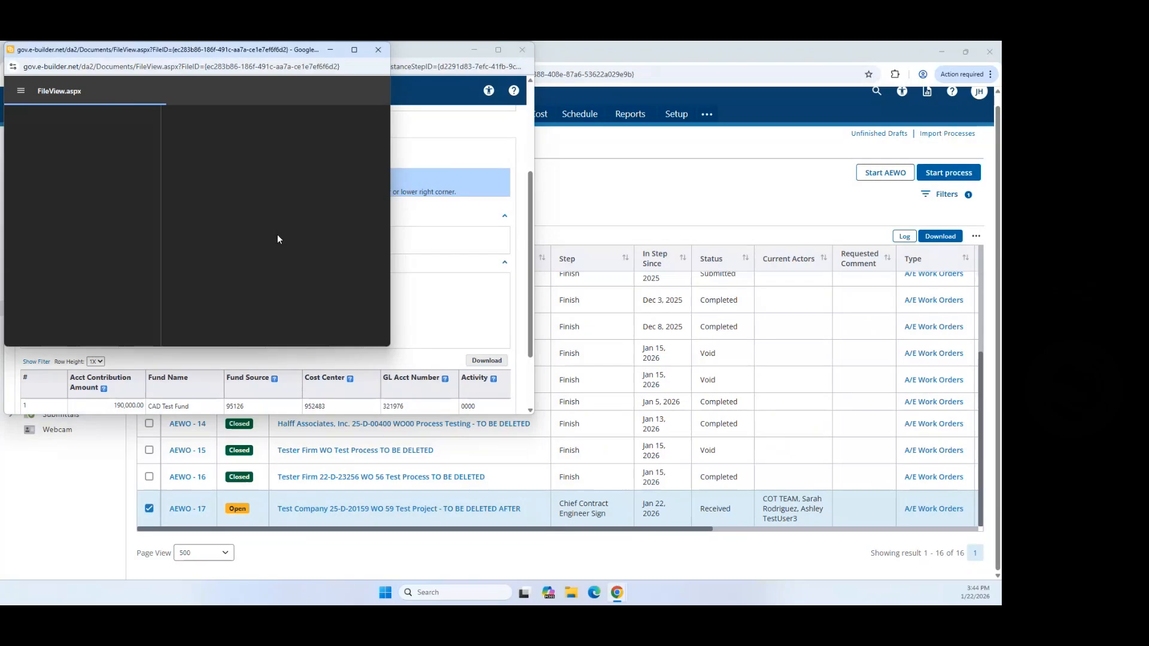
left_click(355, 49)
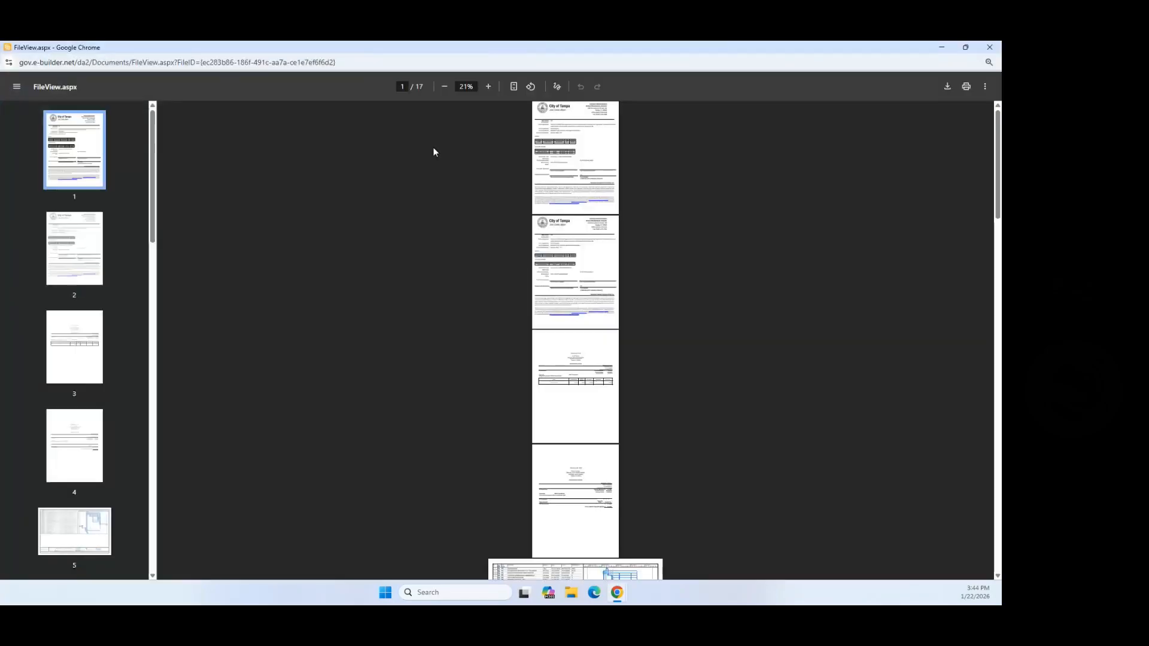
Step: Zoom the draft work order PDF to 90%, review the cover page's City Project Manager, then close it
left_click(488, 86)
left_click(488, 87)
left_click(488, 87)
left_click(488, 87)
left_click(488, 87)
left_click(488, 86)
left_click(488, 86)
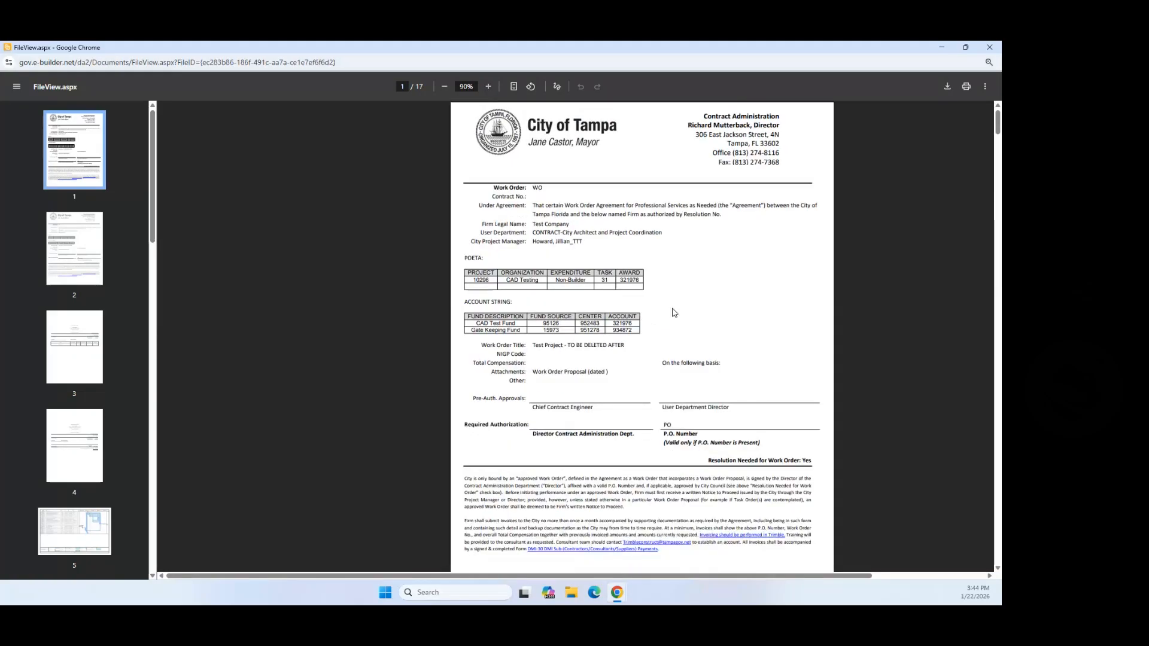
scroll(683, 398, "down", 12)
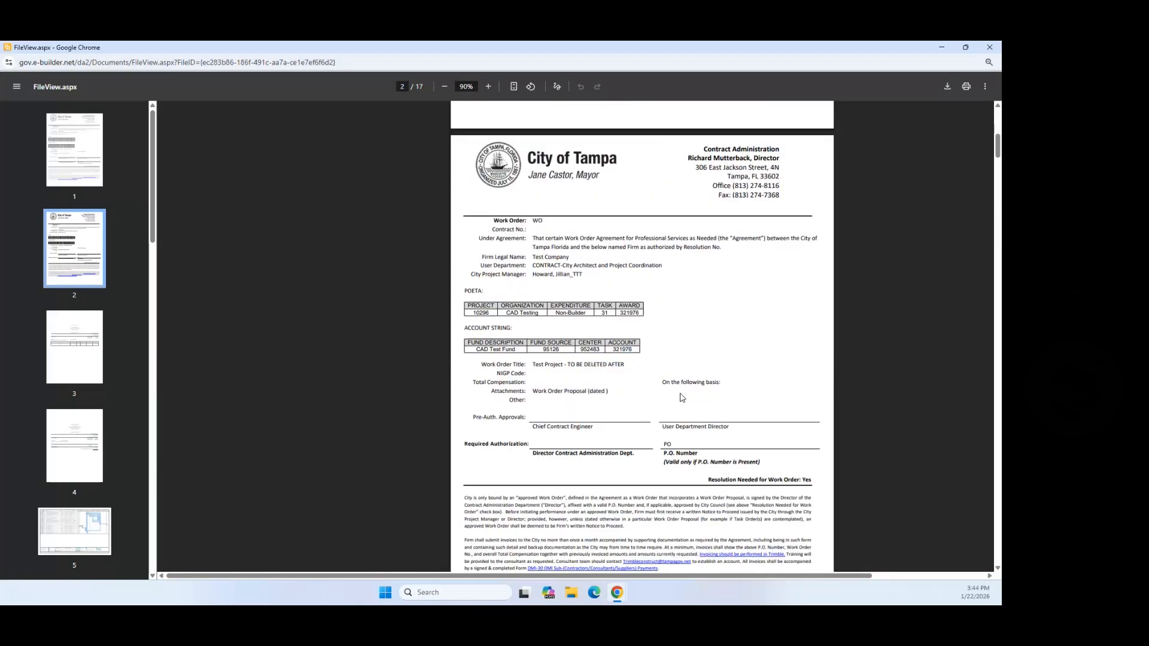
scroll(682, 402, "down", 4)
scroll(677, 398, "up", 11)
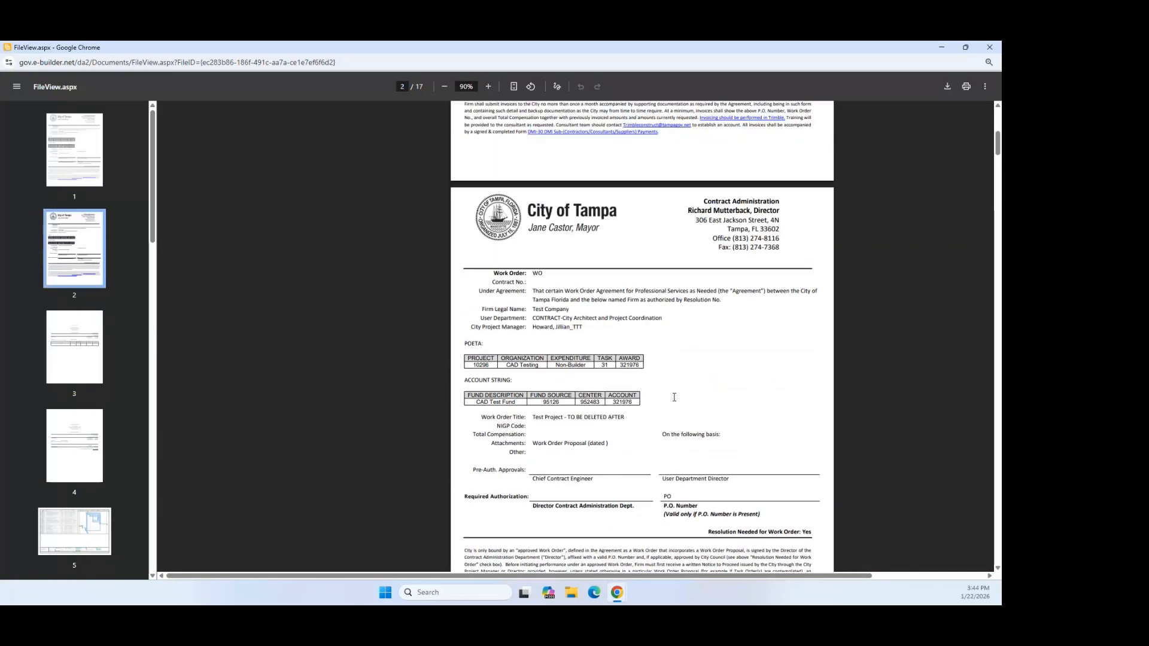
scroll(655, 348, "up", 4)
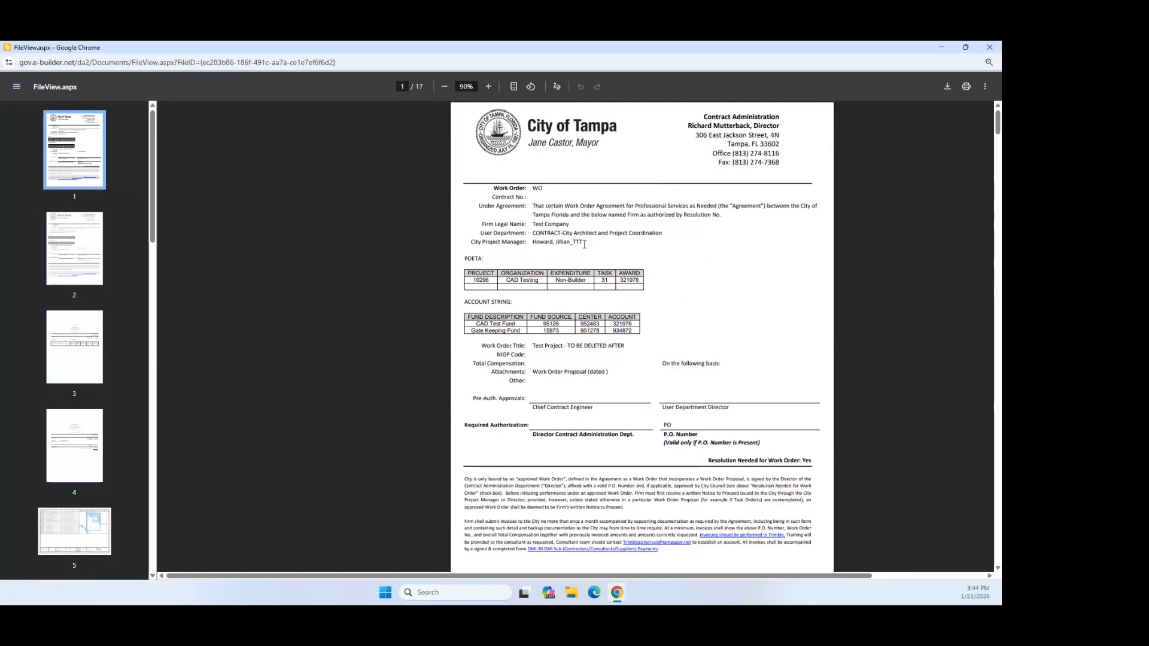
left_click_drag(584, 241, 528, 242)
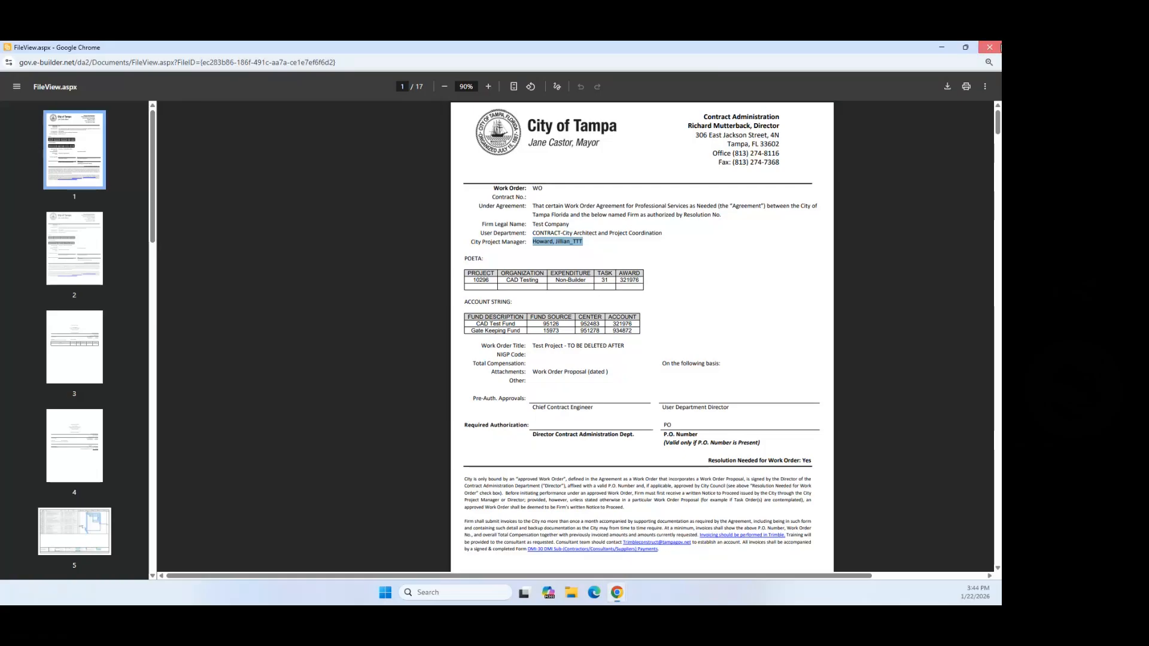
left_click(989, 47)
scroll(108, 220, "down", 1)
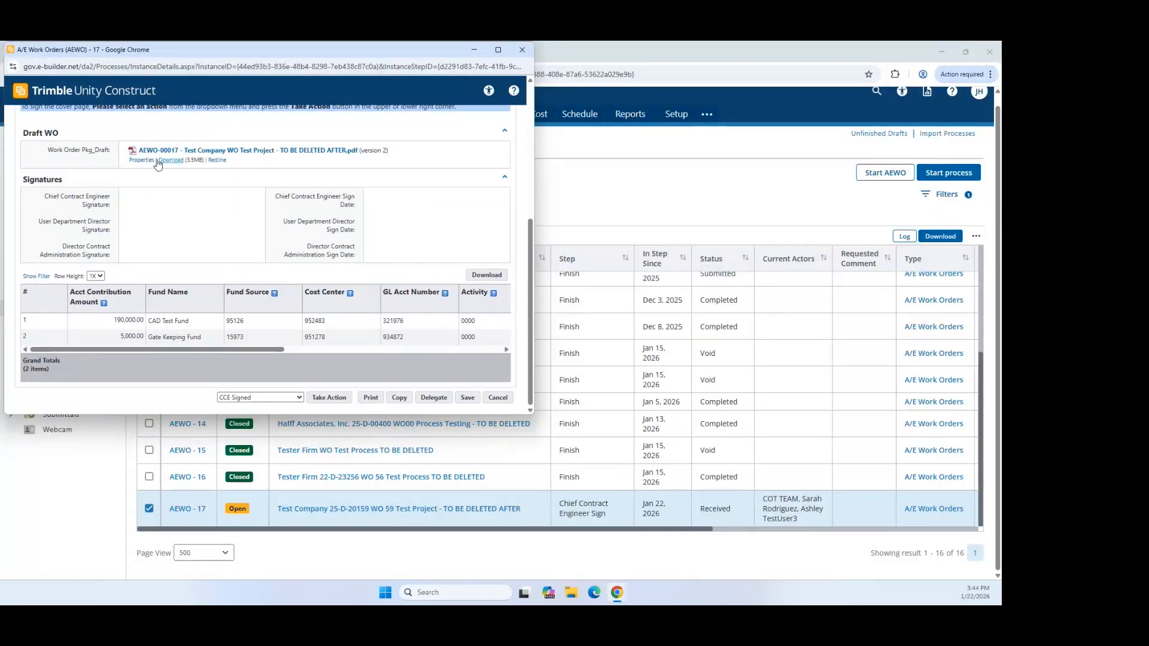
Step: Submit AEWO-17 as CCE Signed, moving the listed user into Selected Users for the next step
left_click_drag(47, 197, 115, 211)
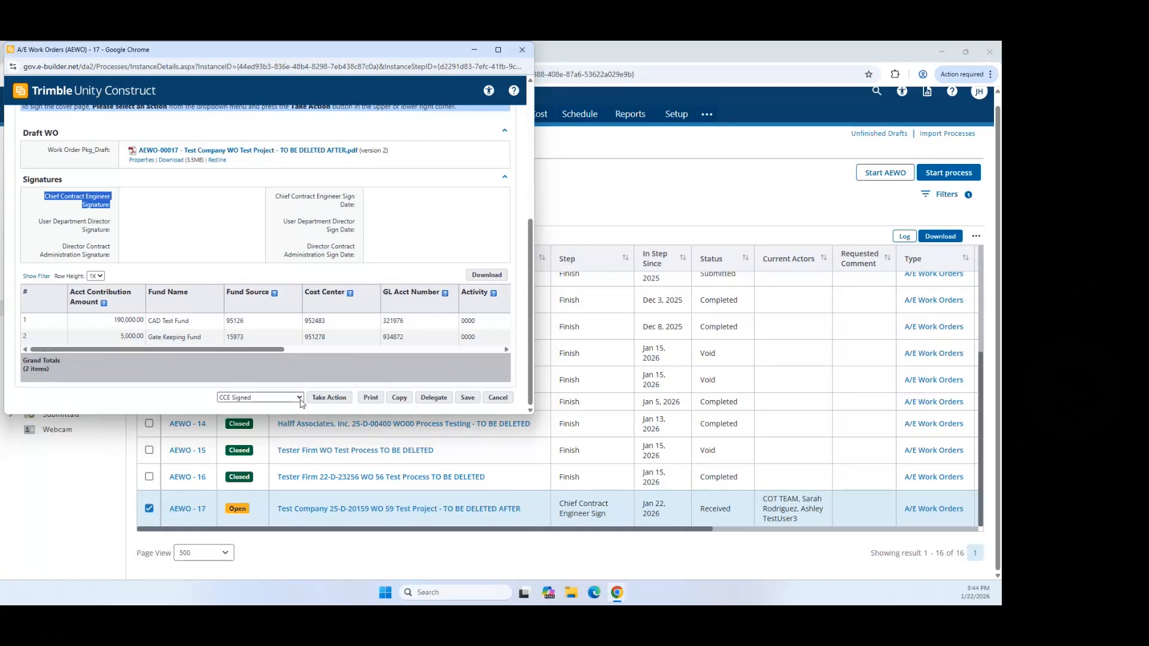
left_click(339, 401)
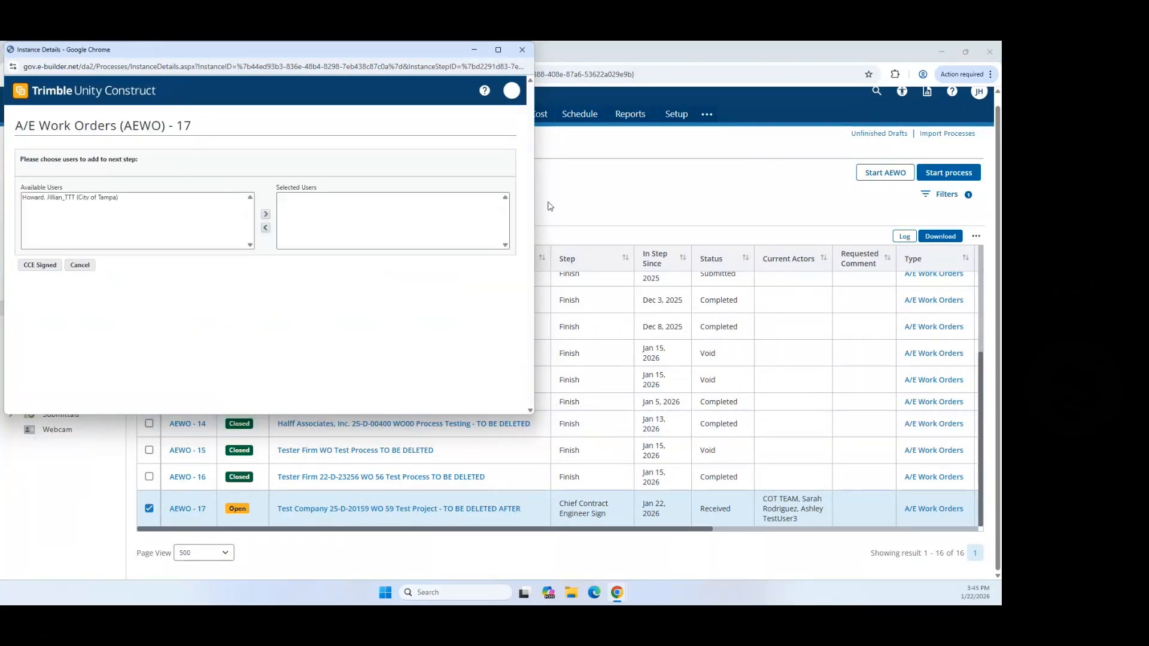
left_click(82, 198)
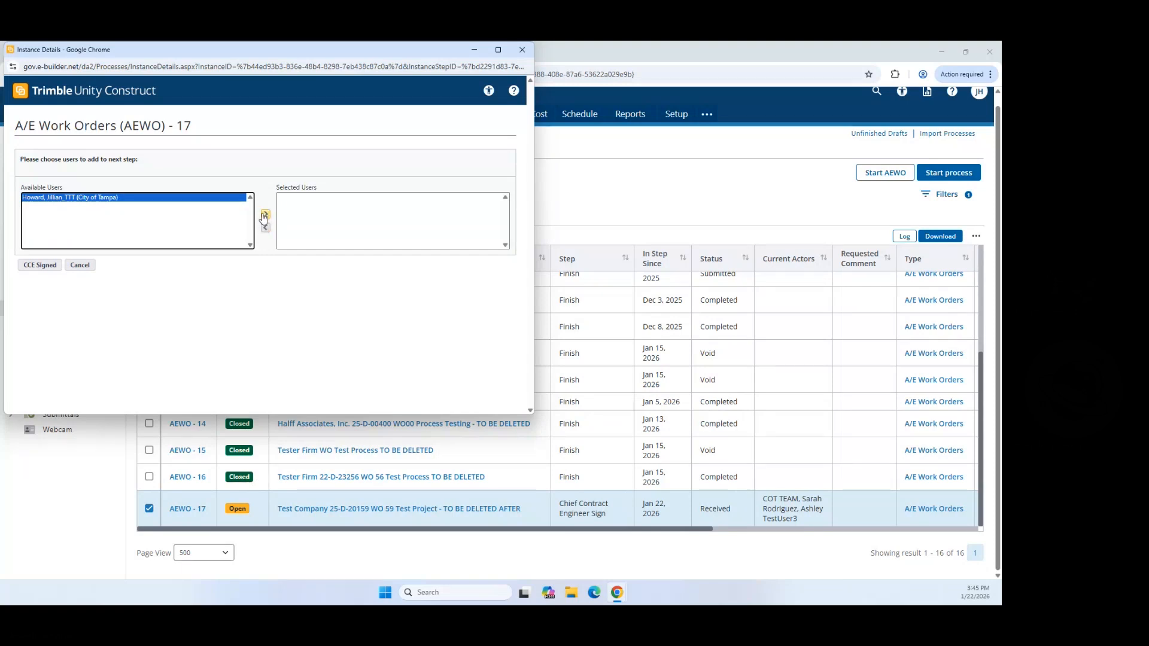
left_click(266, 216)
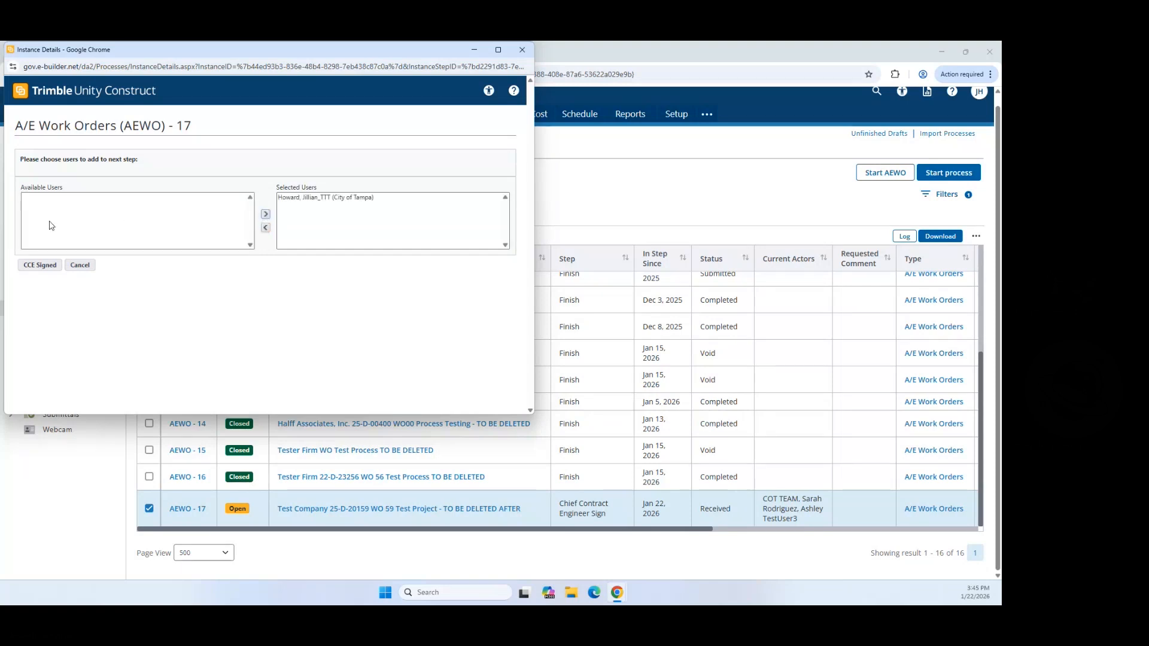
left_click(40, 265)
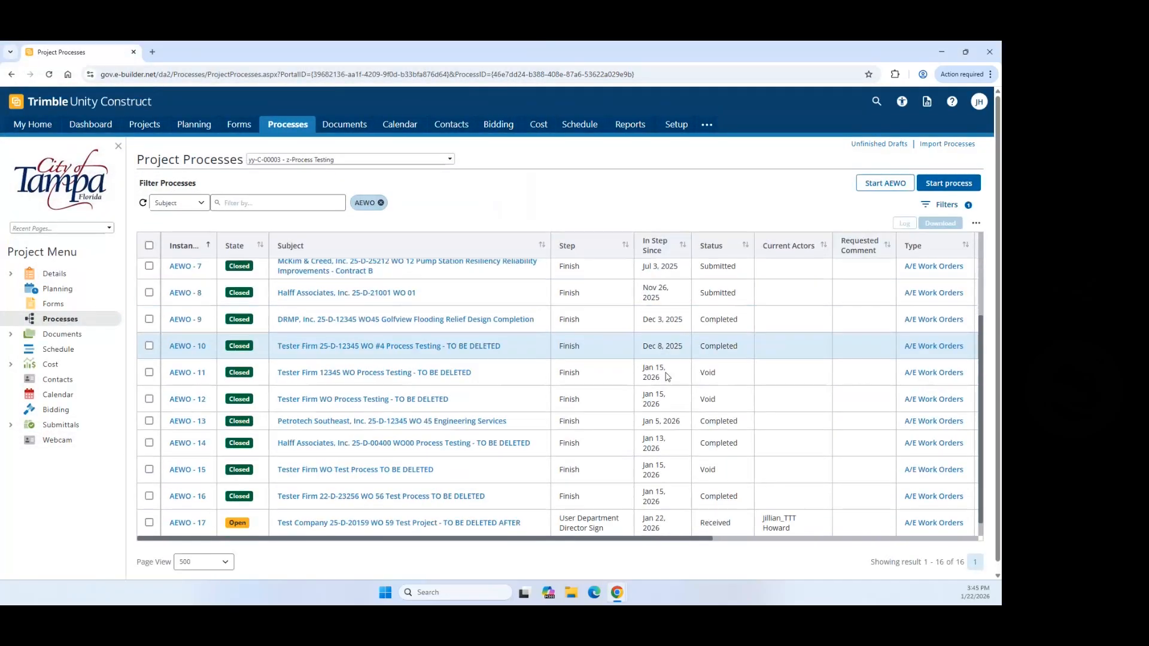
Step: Open AEWO-17, check its Signatures section, and submit it as UDD Signed
scroll(667, 377, "down", 2)
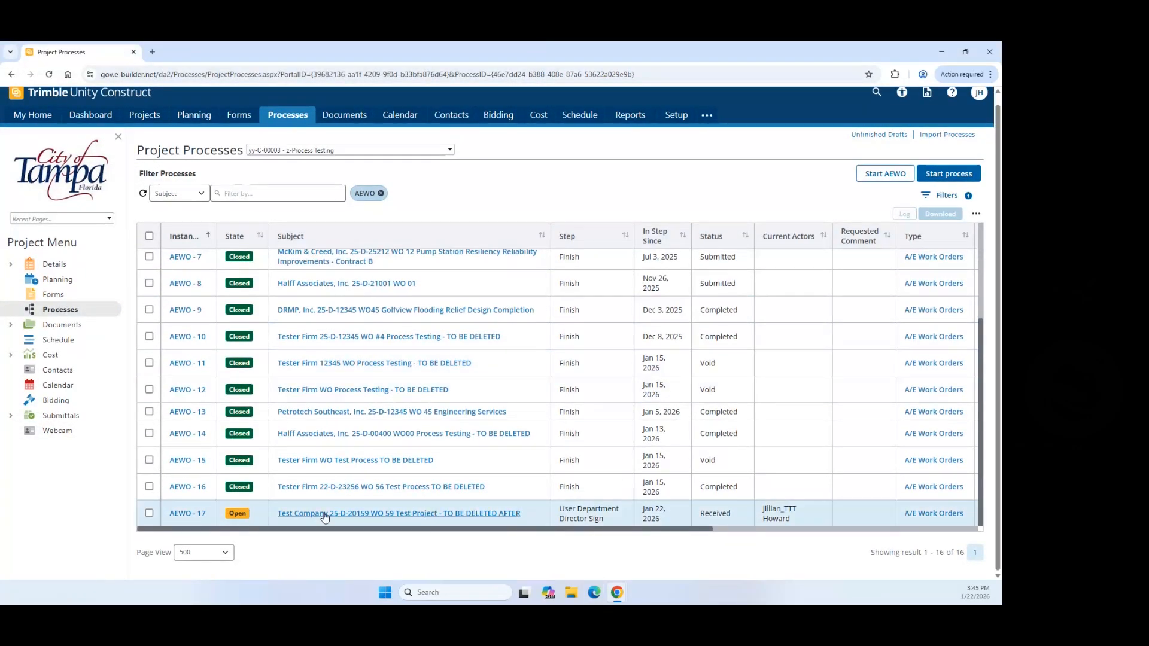
scroll(198, 519, "down", 1)
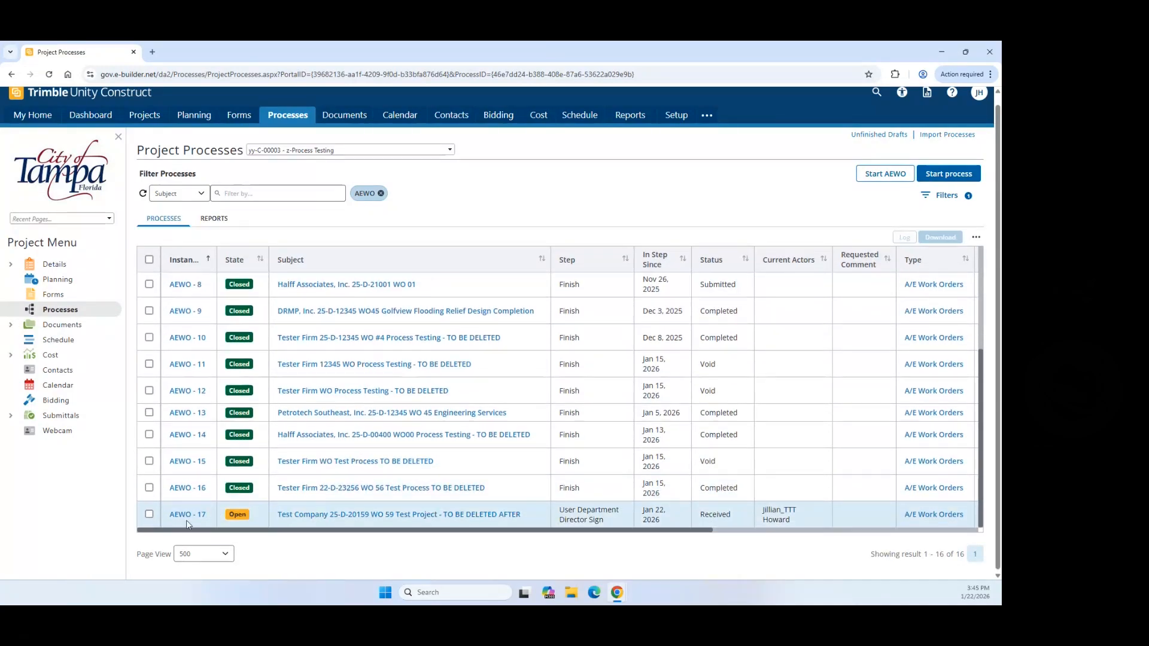
left_click(187, 518)
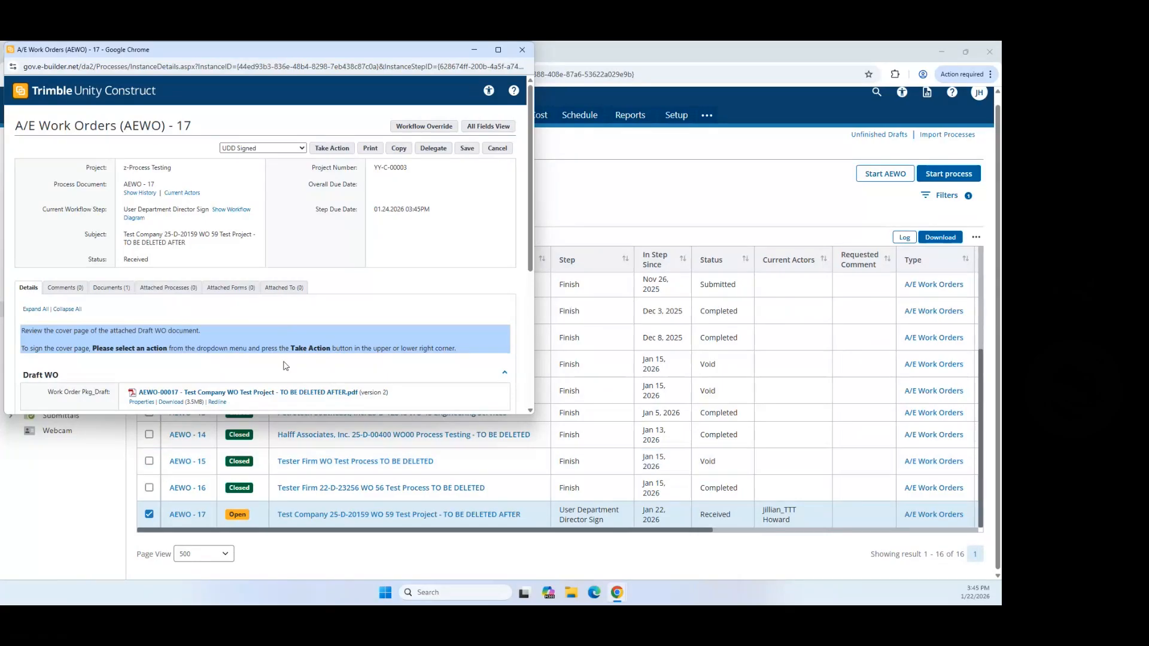
scroll(284, 347, "down", 2)
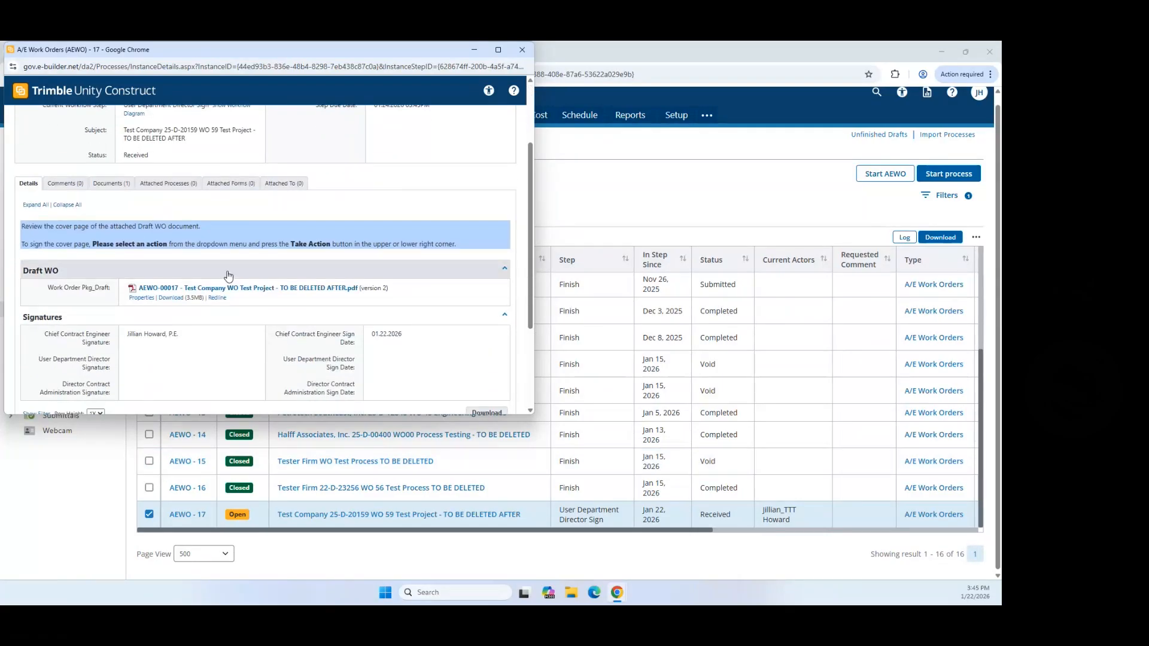
scroll(224, 279, "down", 1)
scroll(173, 295, "down", 2)
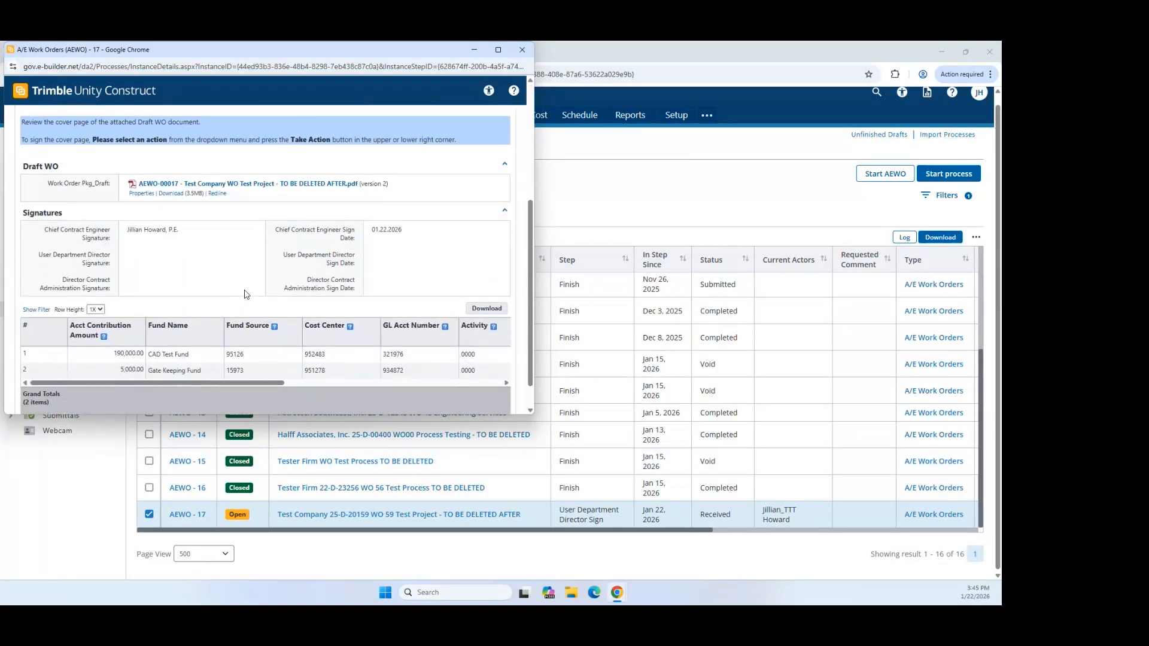
left_click(331, 399)
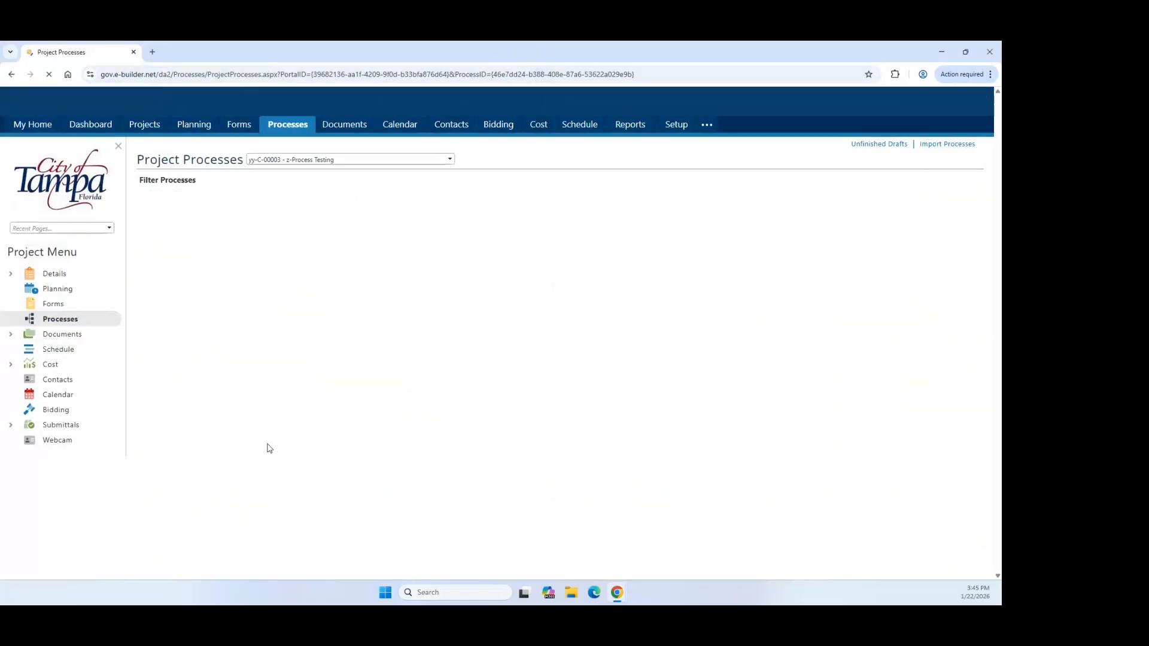
Step: Reopen AEWO-17 and submit the director signature step as DCA Signed
scroll(471, 414, "down", 5)
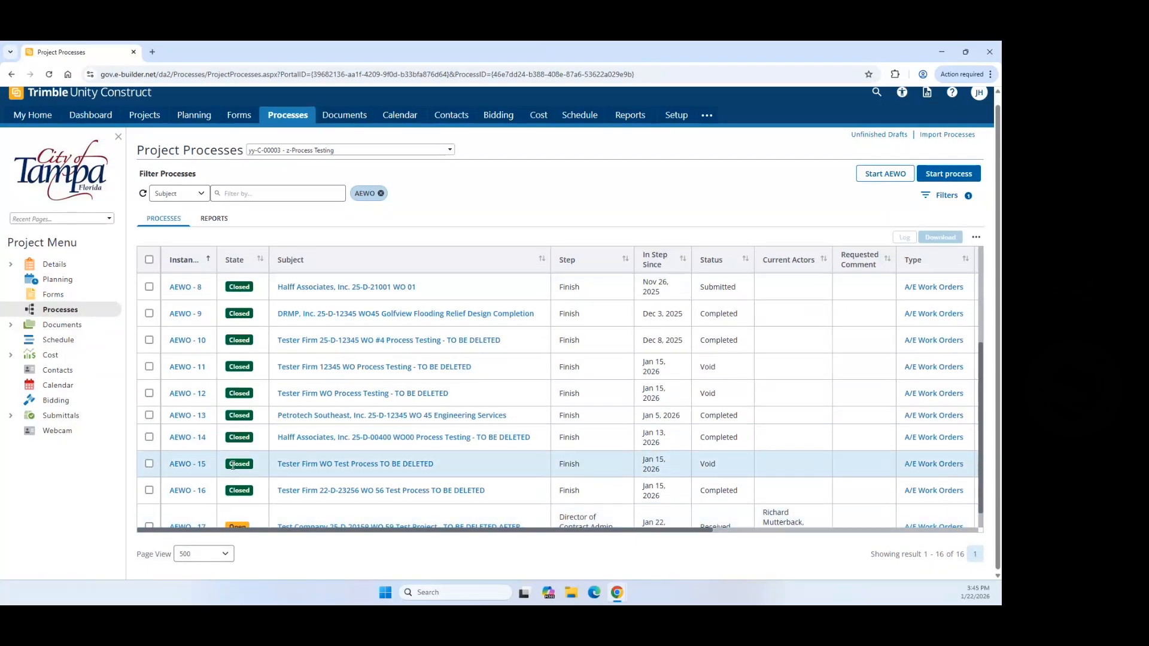
scroll(207, 508, "down", 1)
left_click(188, 504)
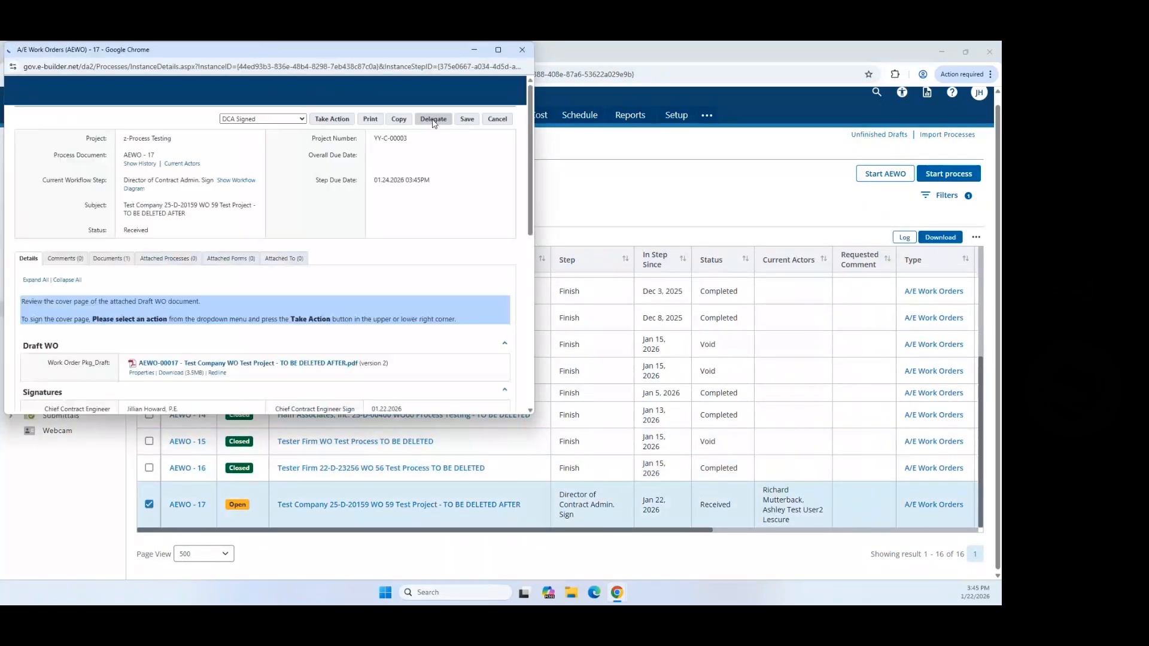
scroll(325, 216, "down", 4)
scroll(325, 216, "down", 1)
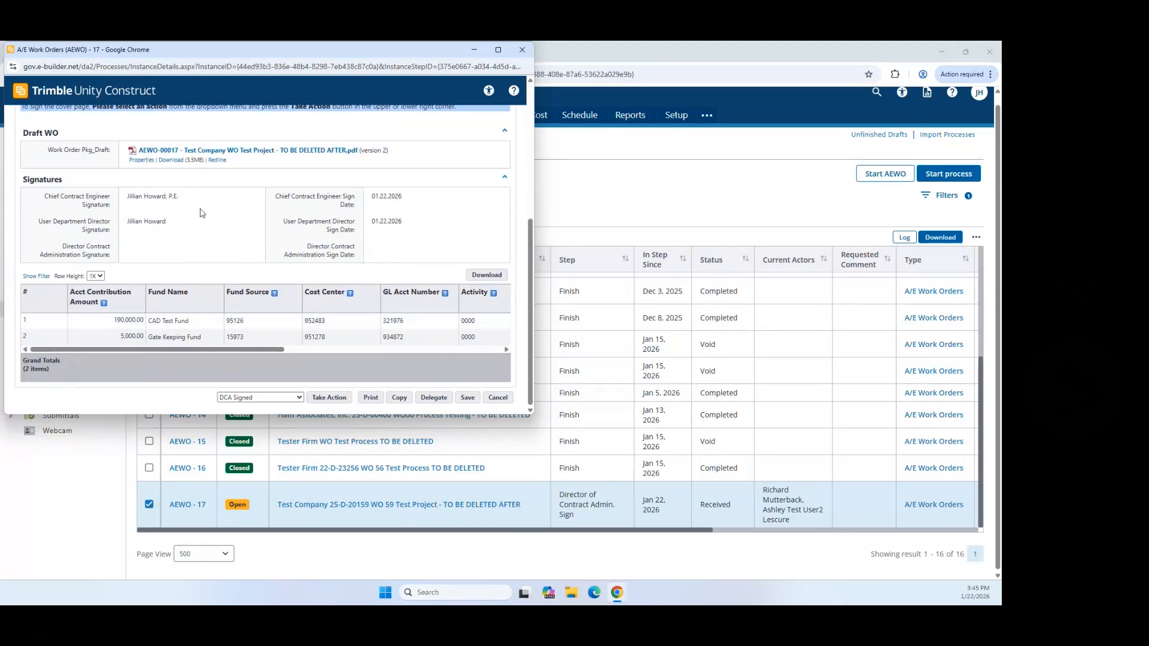
left_click(326, 400)
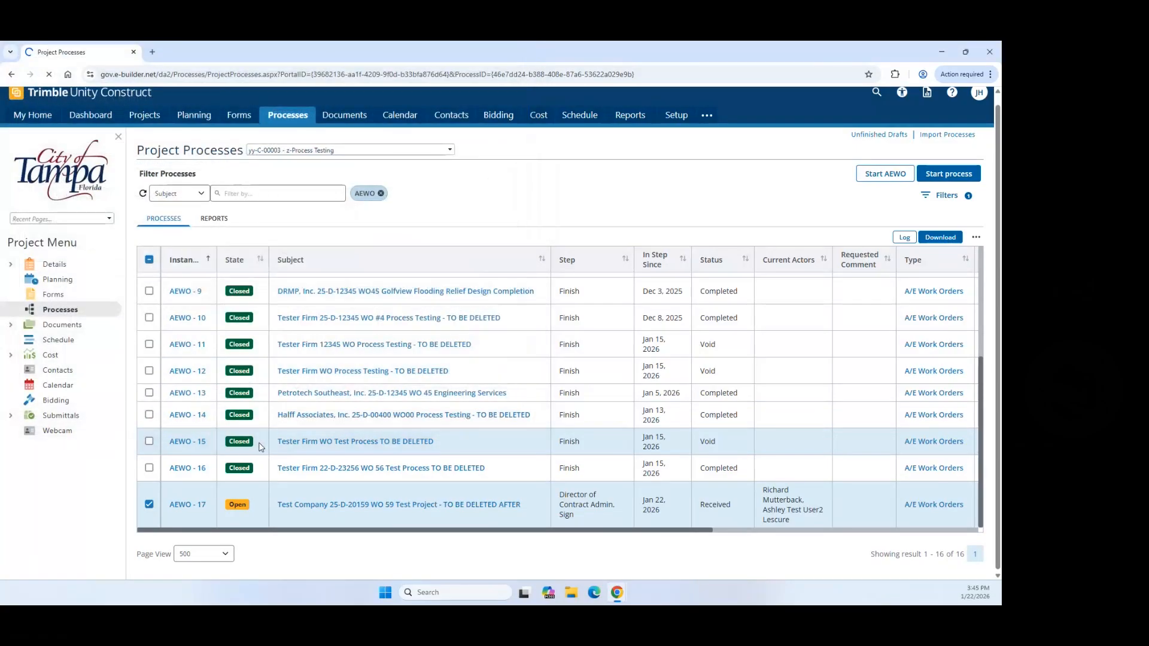
Step: Dismiss the stray context menu and reopen AEWO-17 from the Project Processes table
right_click(277, 402)
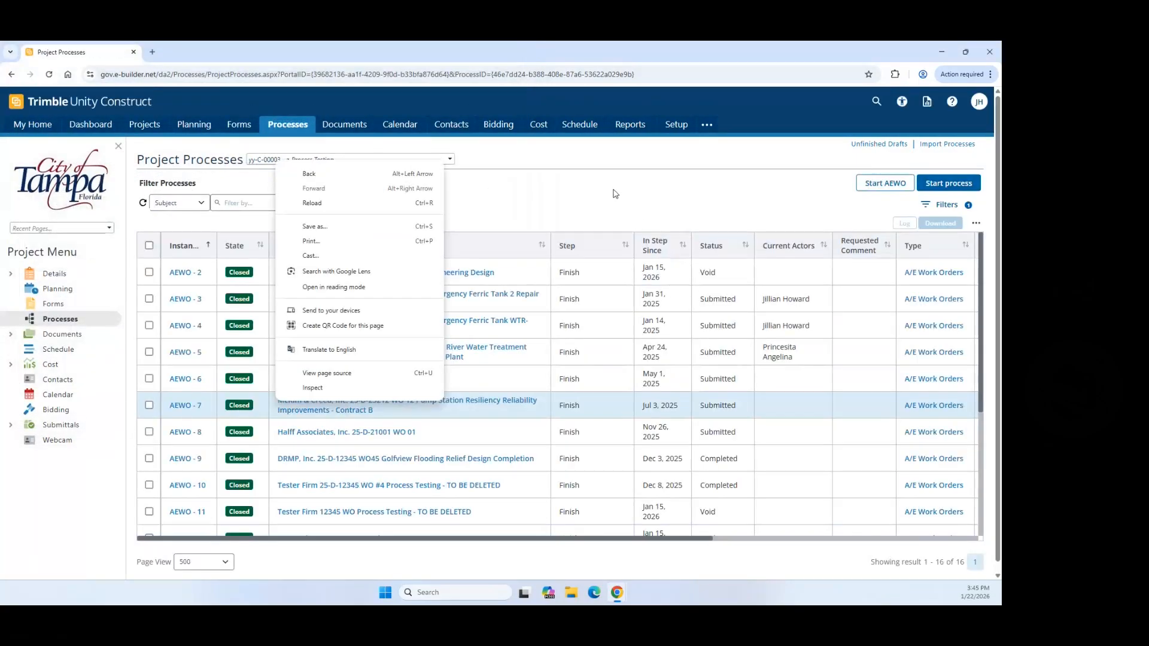
left_click(615, 194)
scroll(526, 360, "down", 5)
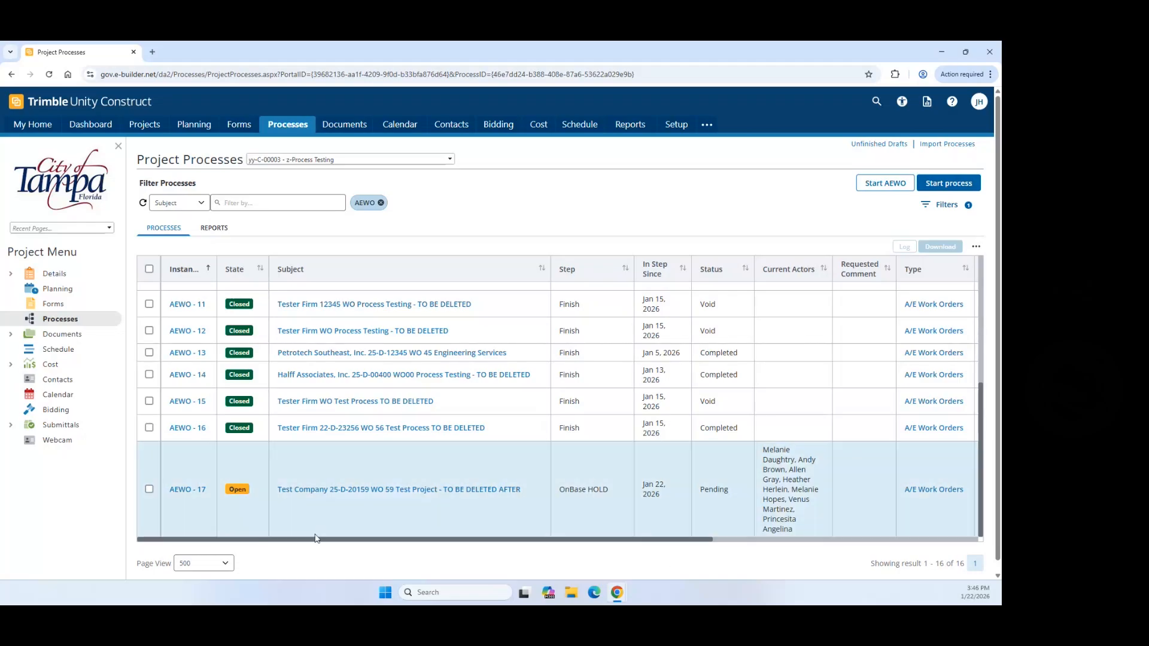
left_click(175, 491)
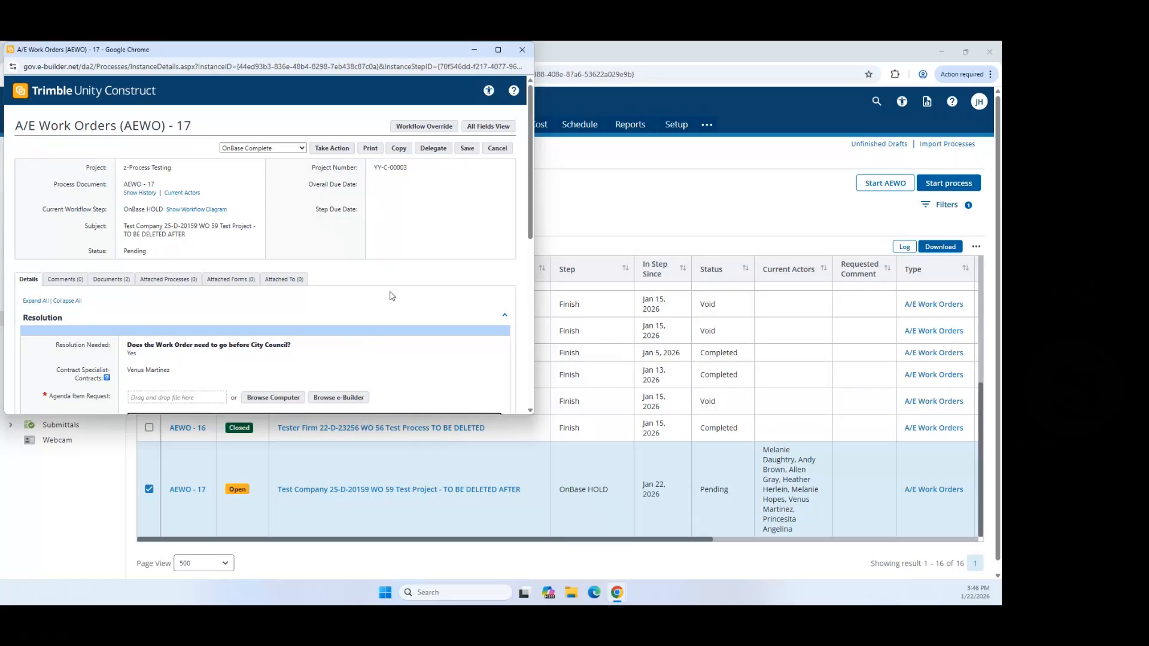
Step: Upload 0016-77048-DS-008-120423-PA from the computer as the Agenda Item Request
scroll(423, 266, "down", 2)
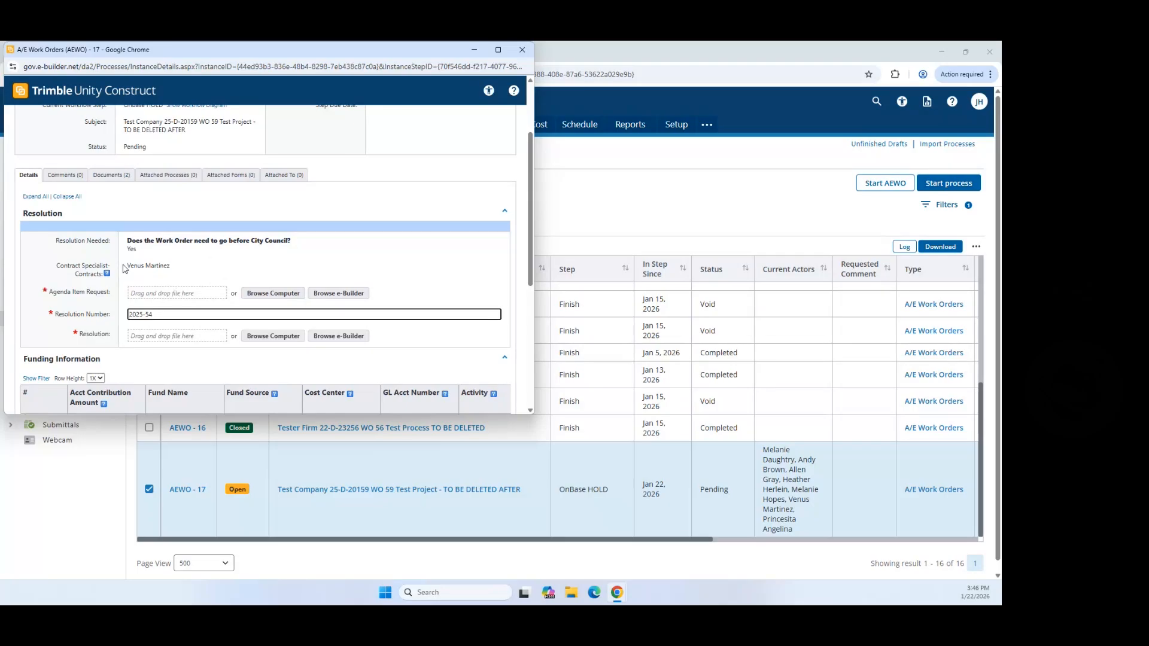
left_click_drag(127, 267, 172, 266)
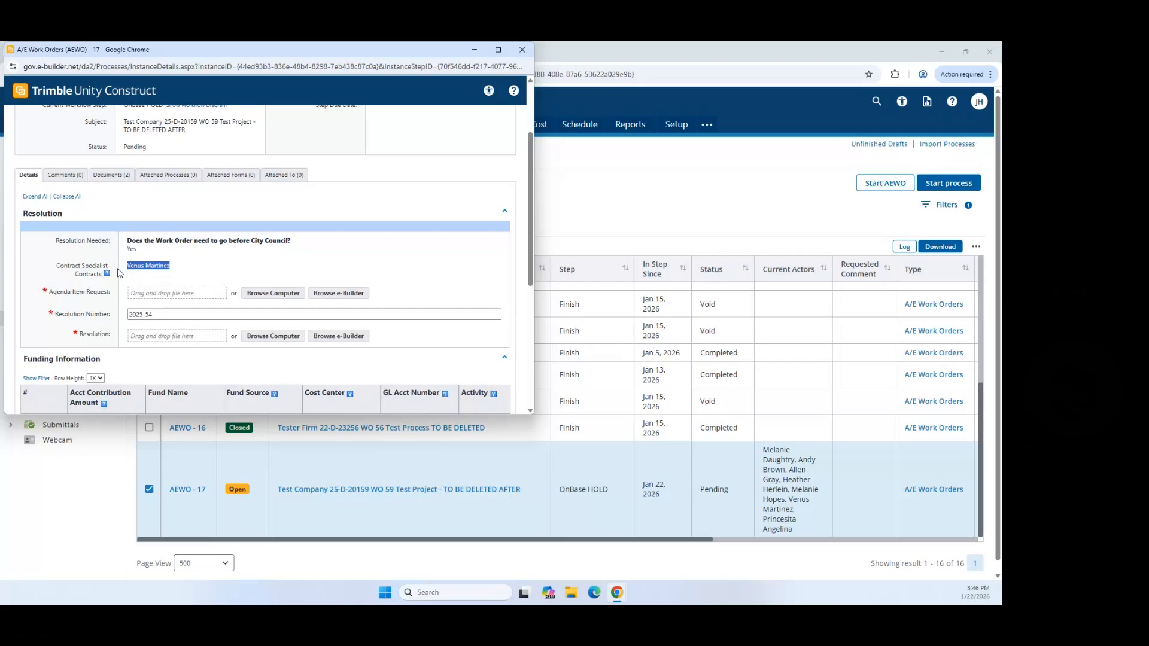
scroll(176, 265, "down", 2)
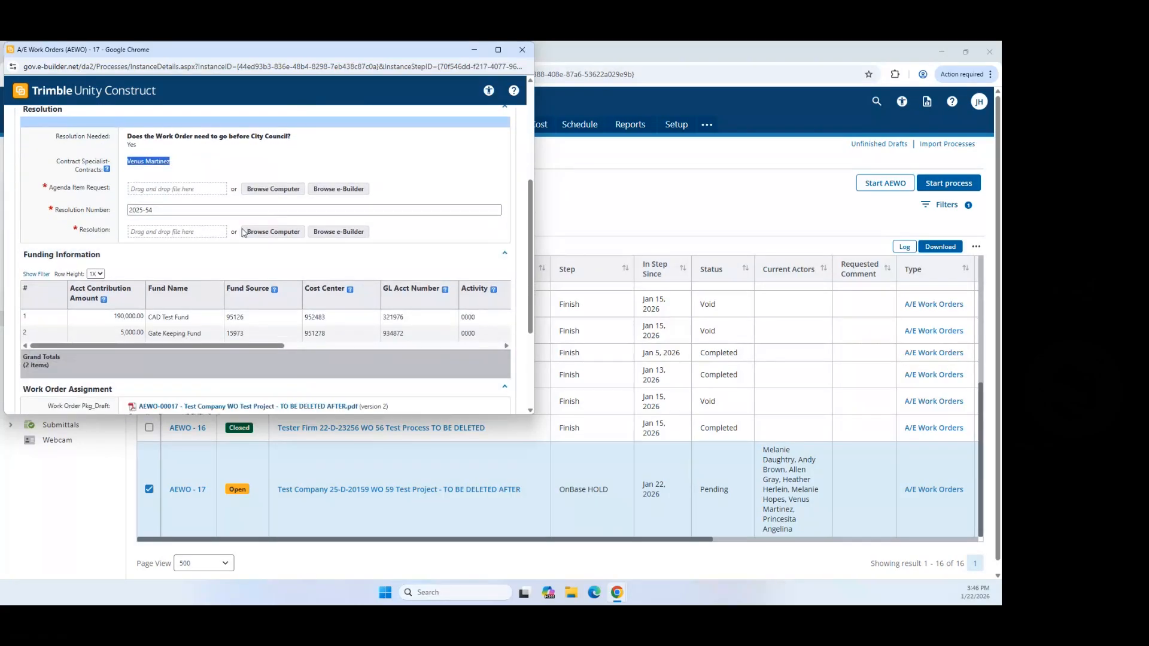
left_click(286, 189)
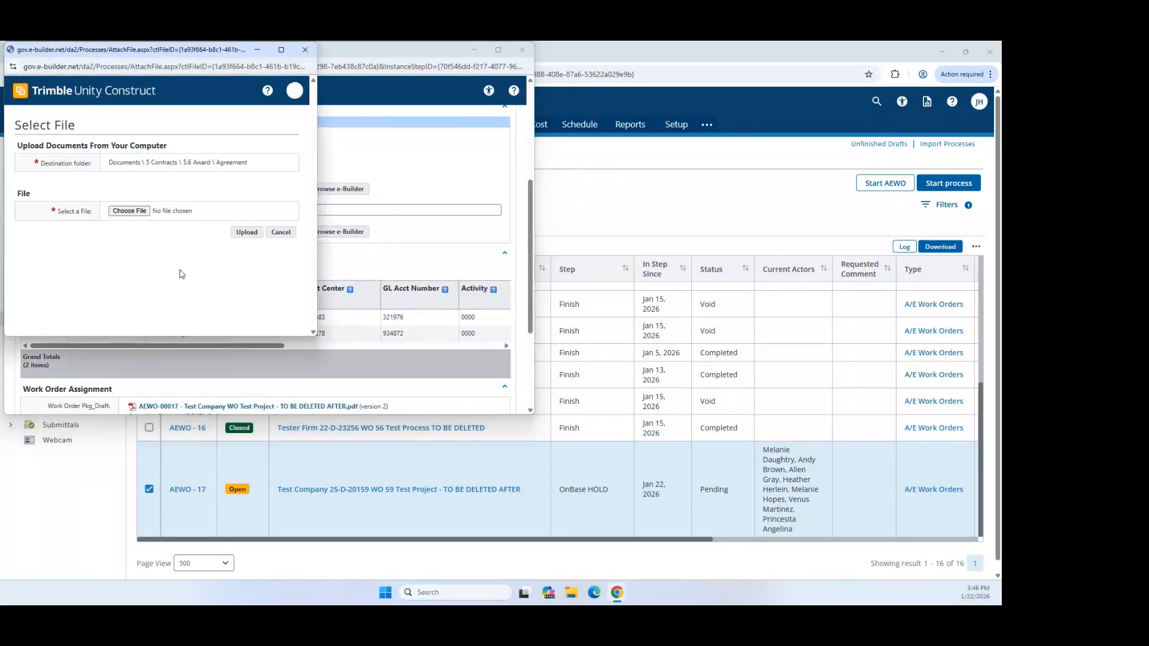
left_click(126, 212)
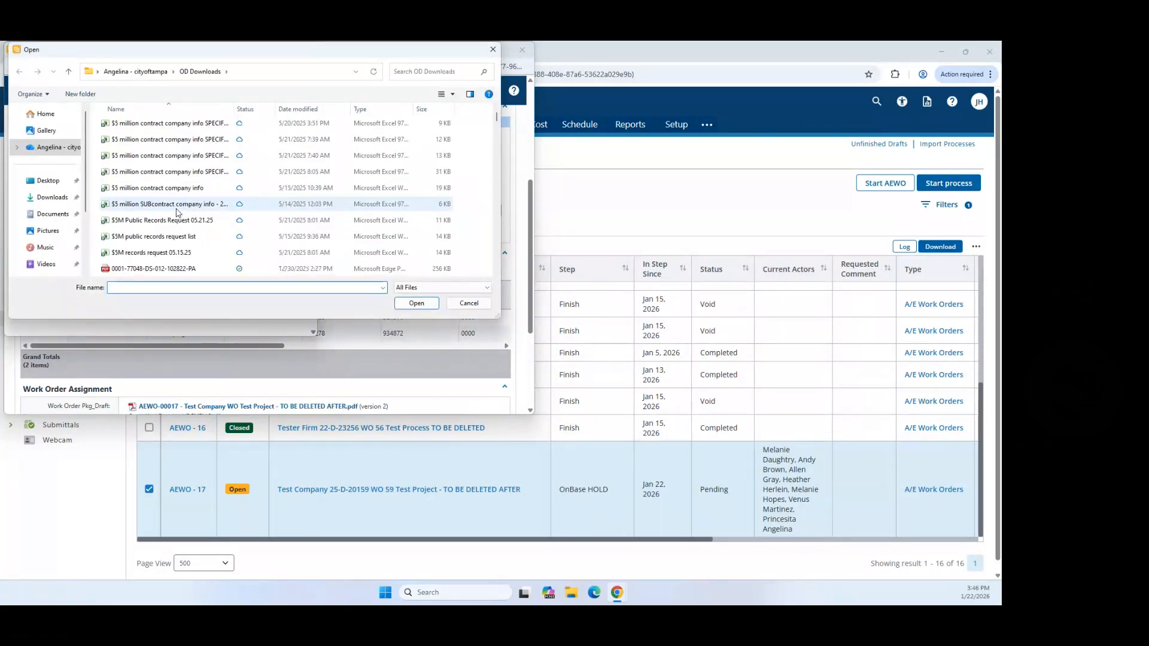
scroll(169, 221, "down", 4)
left_click(177, 187)
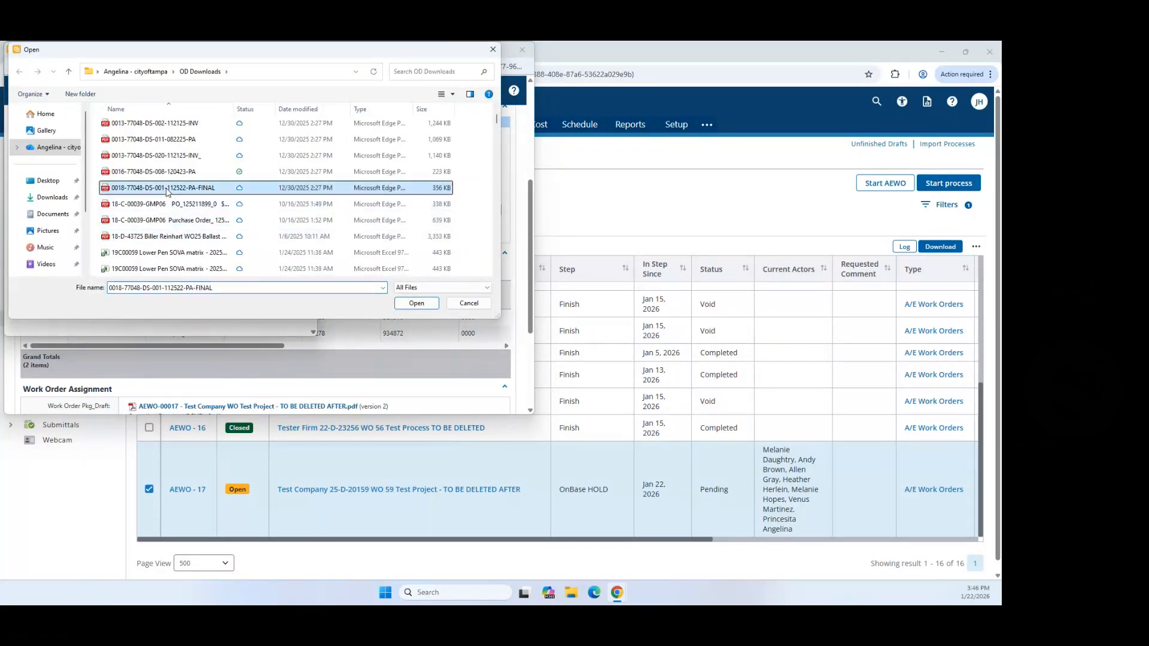
left_click(178, 172)
left_click(404, 305)
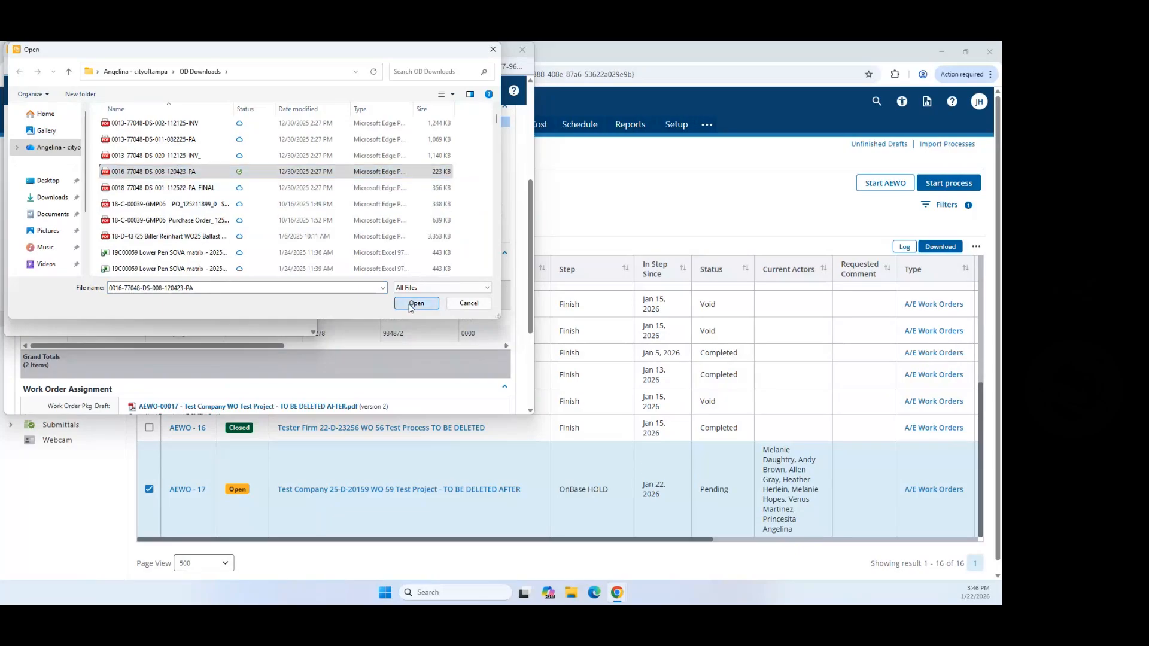
left_click(246, 236)
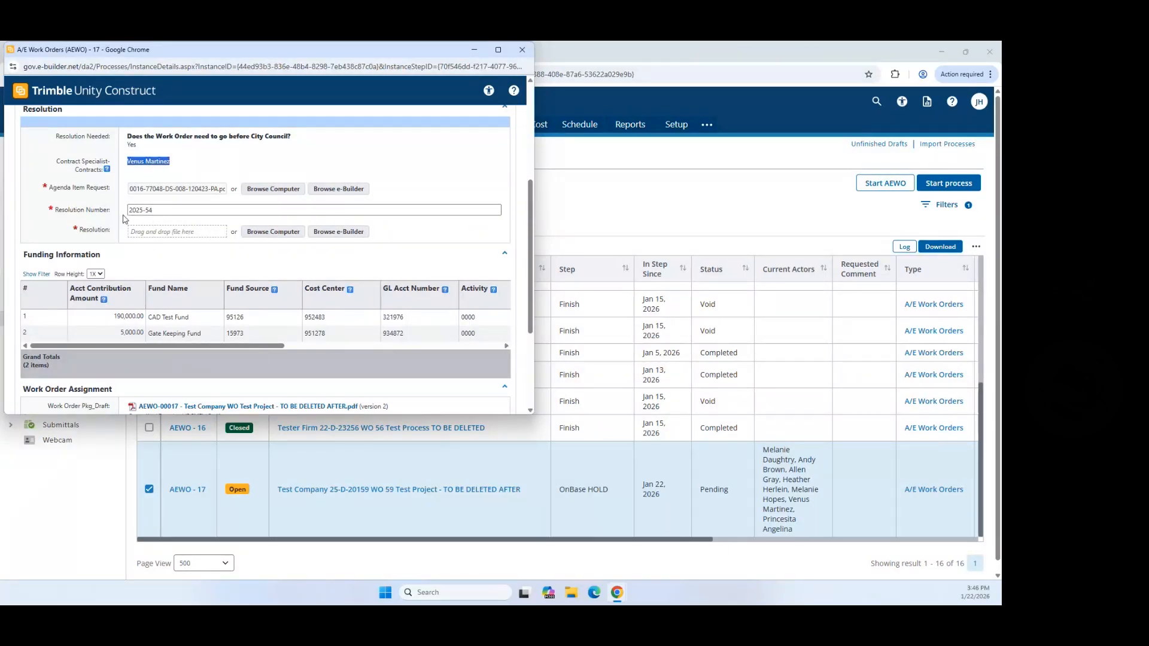
Step: Change the Resolution Number from 2025-54 to 2025-330 and start a Resolution file upload
left_click_drag(159, 210, 114, 209)
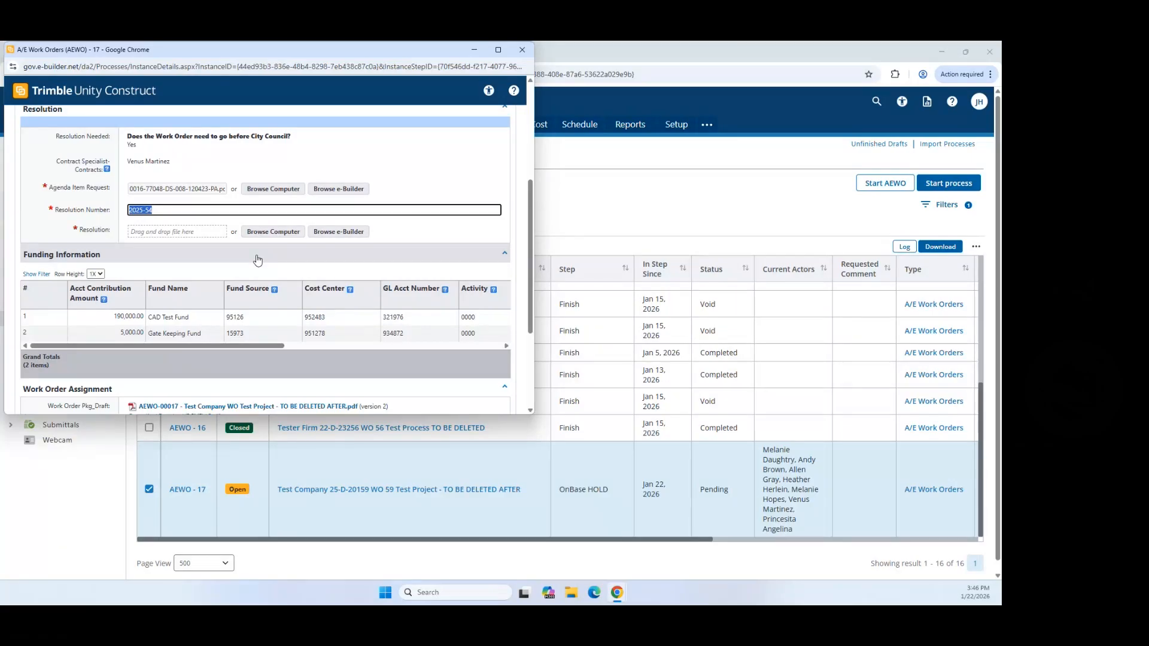
type("2025")
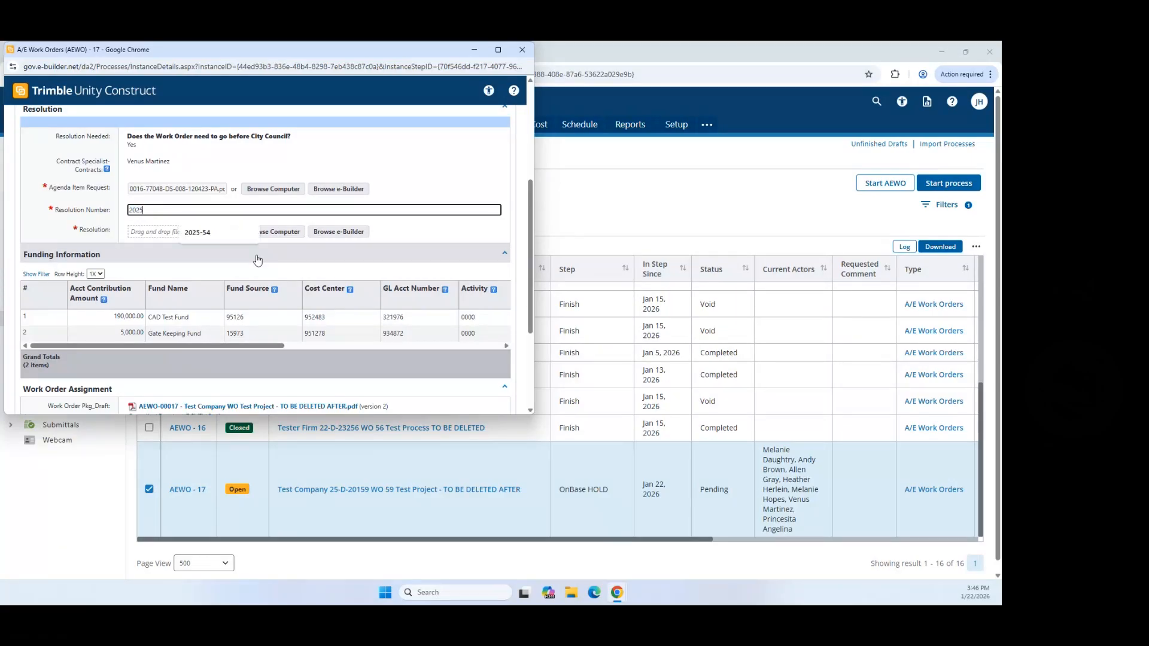
type("-330")
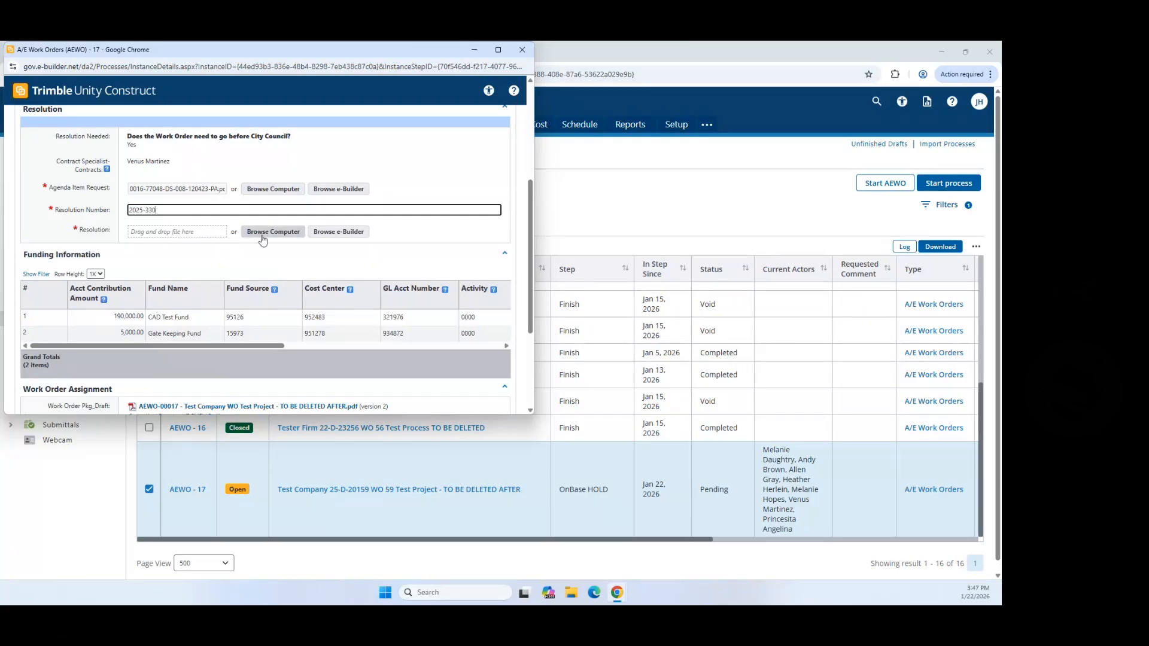
left_click(258, 231)
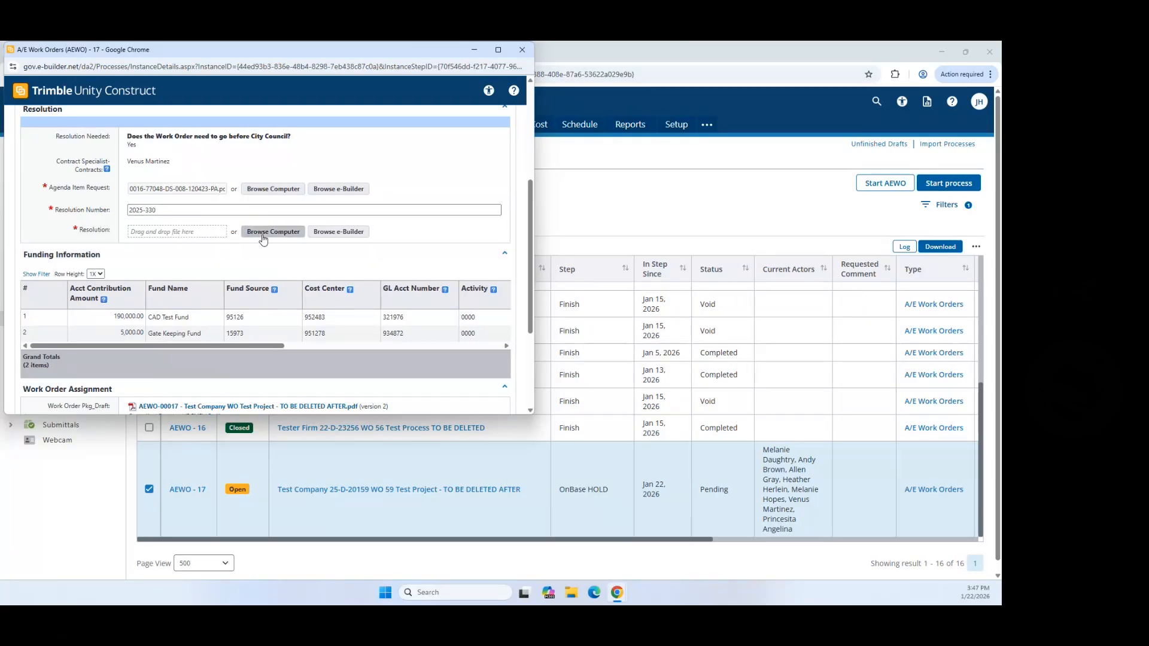
Step: Upload 11.14 active february cad brief.pdf as the Resolution attachment
left_click(136, 212)
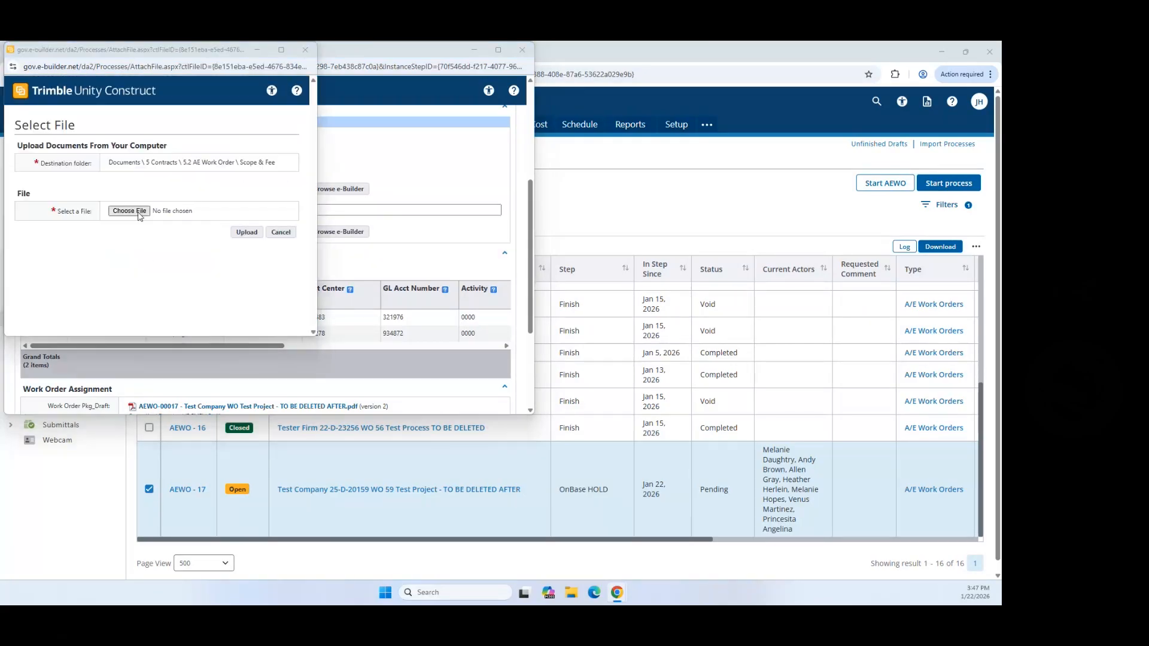
scroll(138, 216, "down", 10)
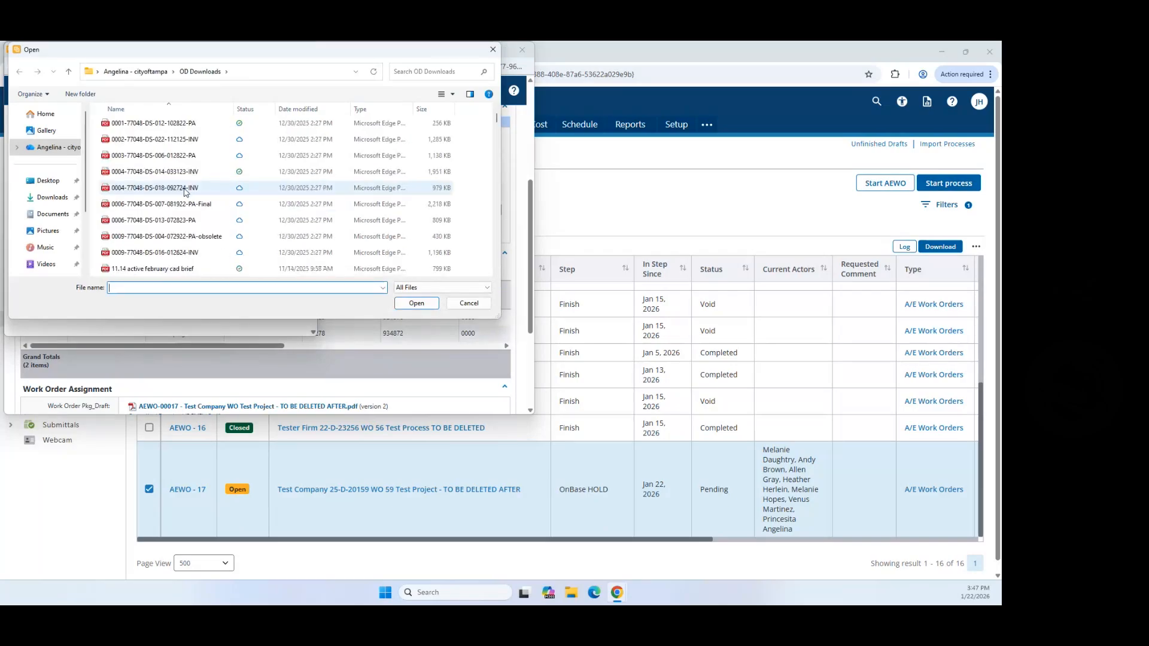
left_click(142, 270)
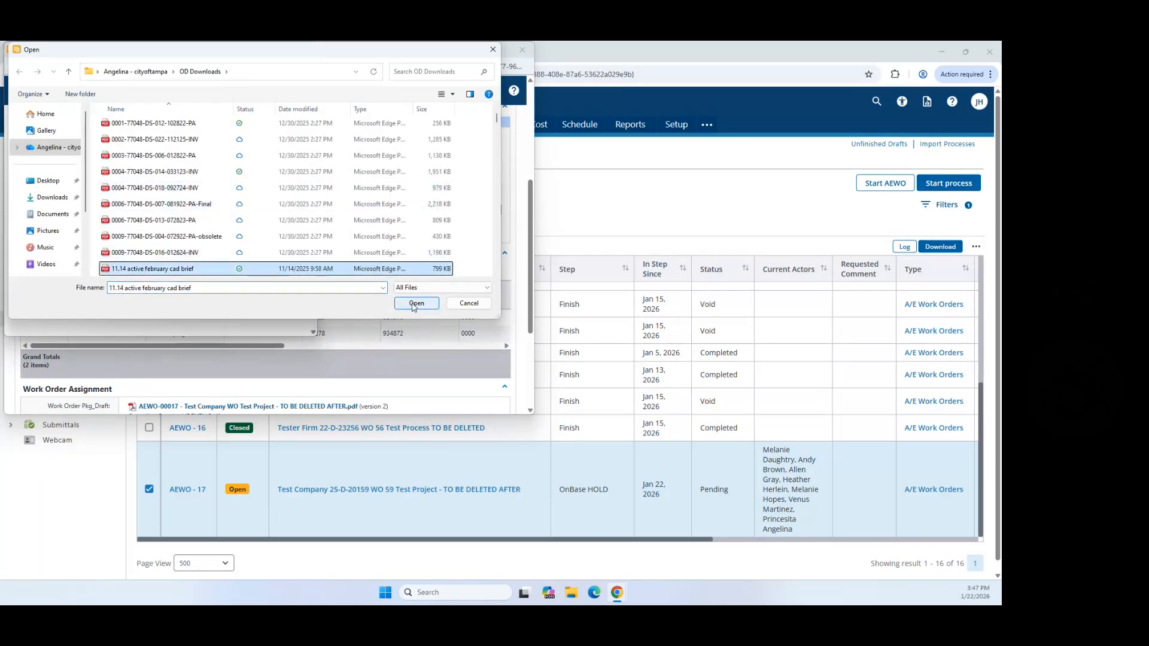
left_click(417, 304)
left_click(247, 234)
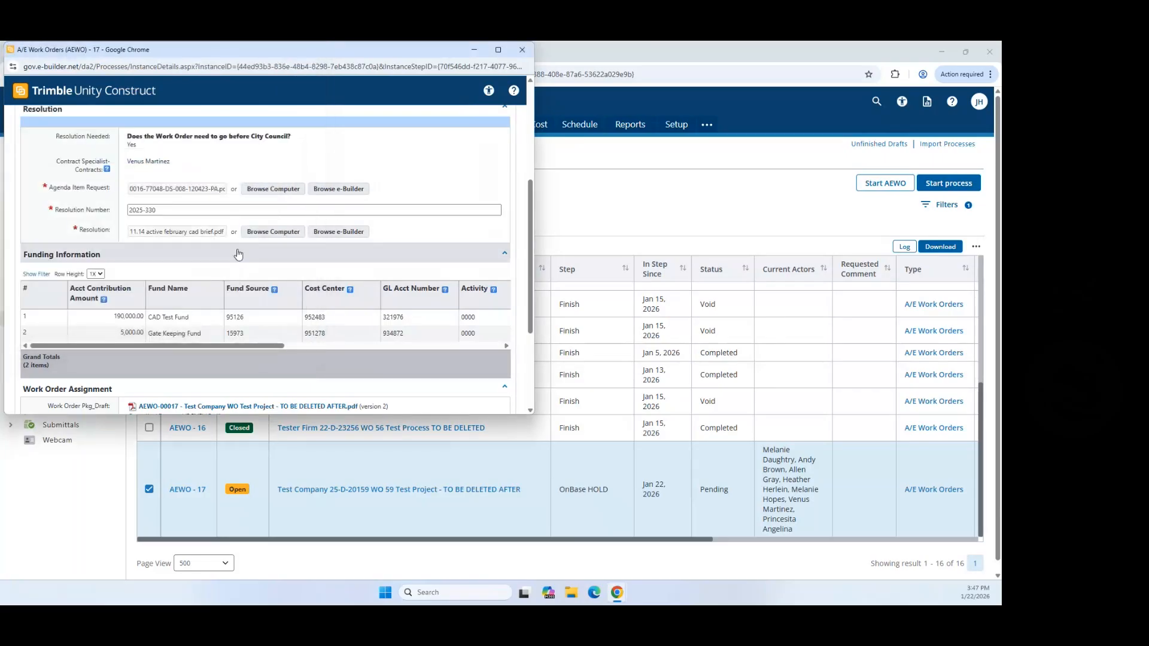
scroll(257, 257, "down", 1)
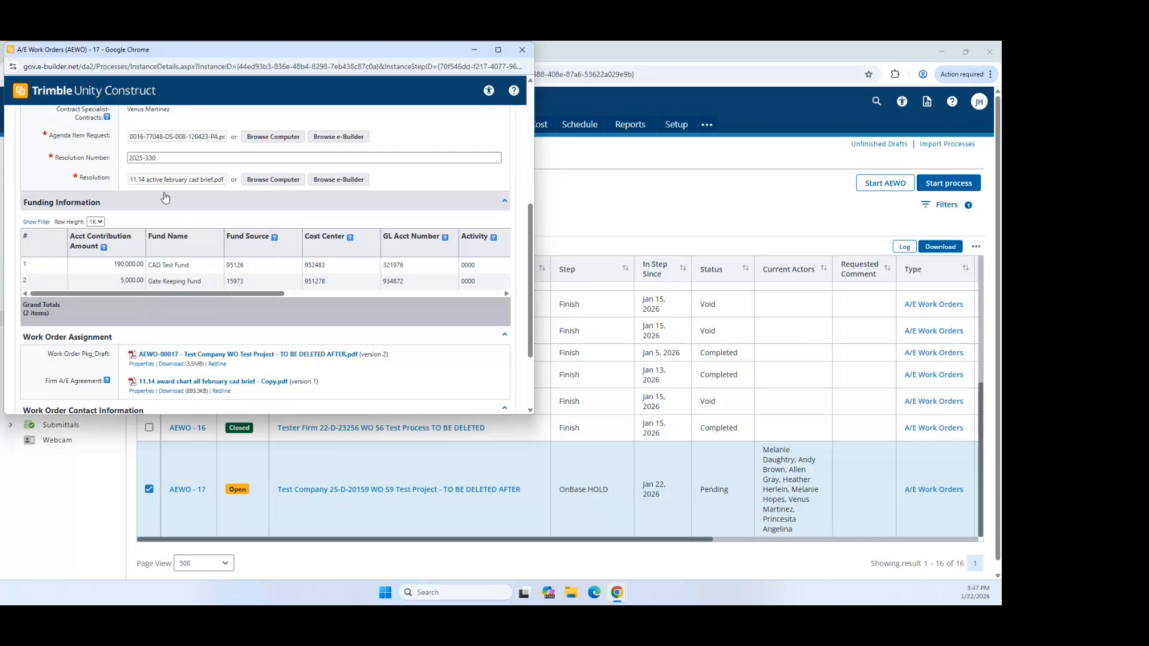
Step: Review the Resolution and attachment fields, then submit AEWO-17 as OnBase Complete
left_click_drag(79, 178, 111, 181)
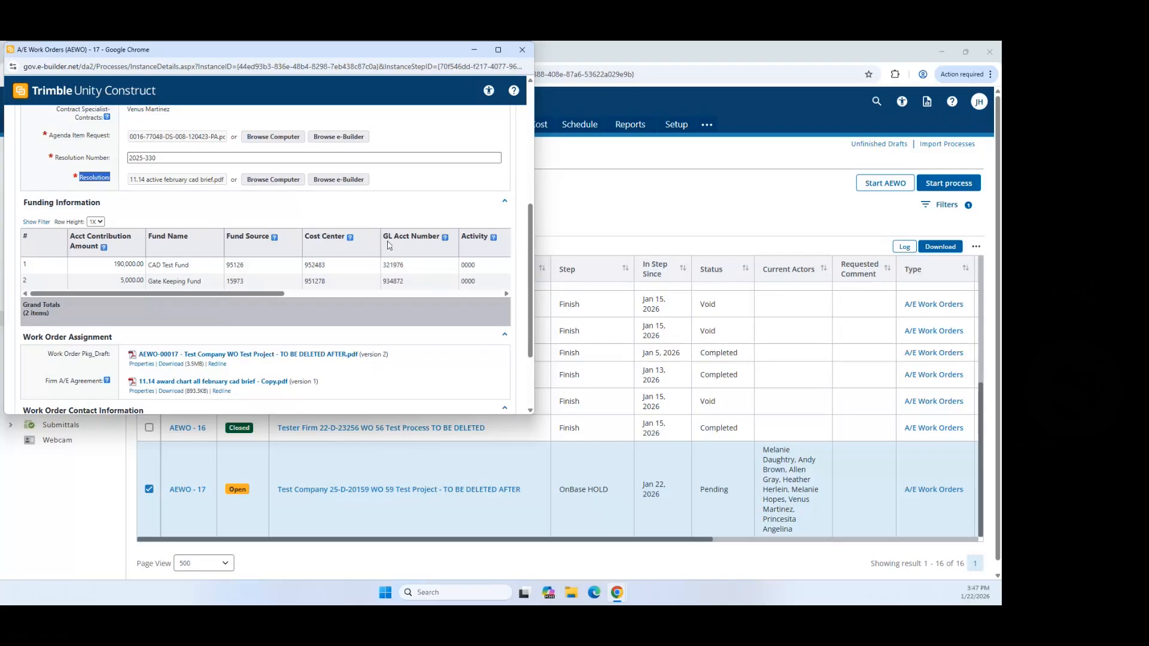
scroll(387, 242, "down", 2)
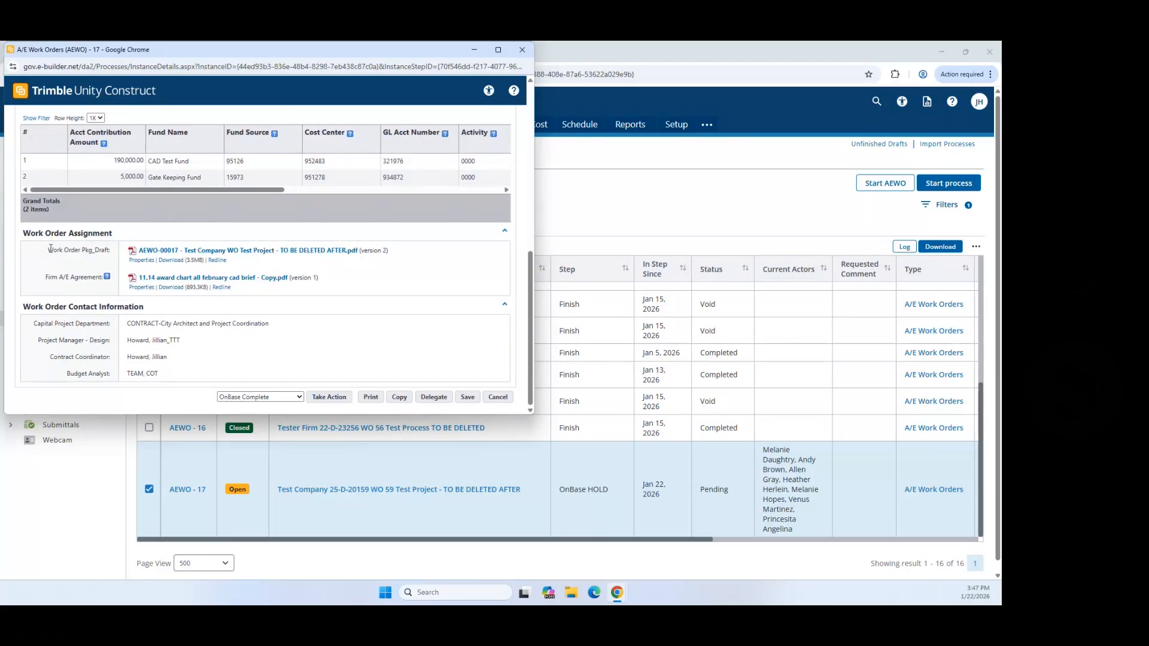
left_click_drag(50, 249, 113, 254)
left_click_drag(48, 278, 109, 285)
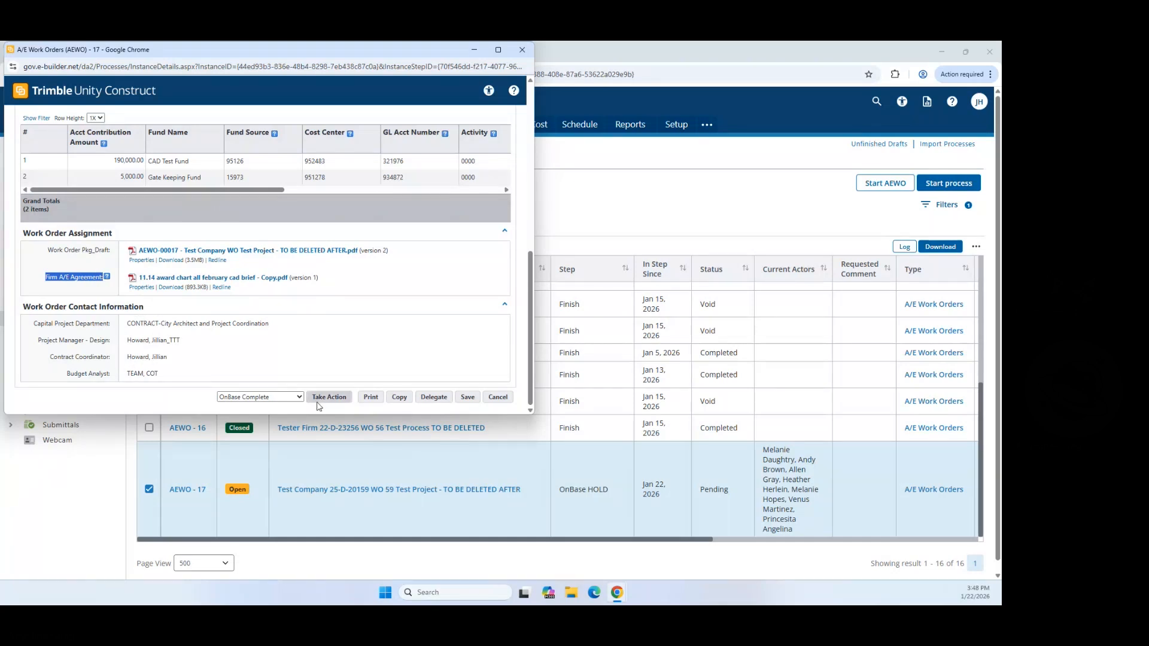
left_click(299, 397)
left_click(301, 399)
scroll(365, 329, "up", 4)
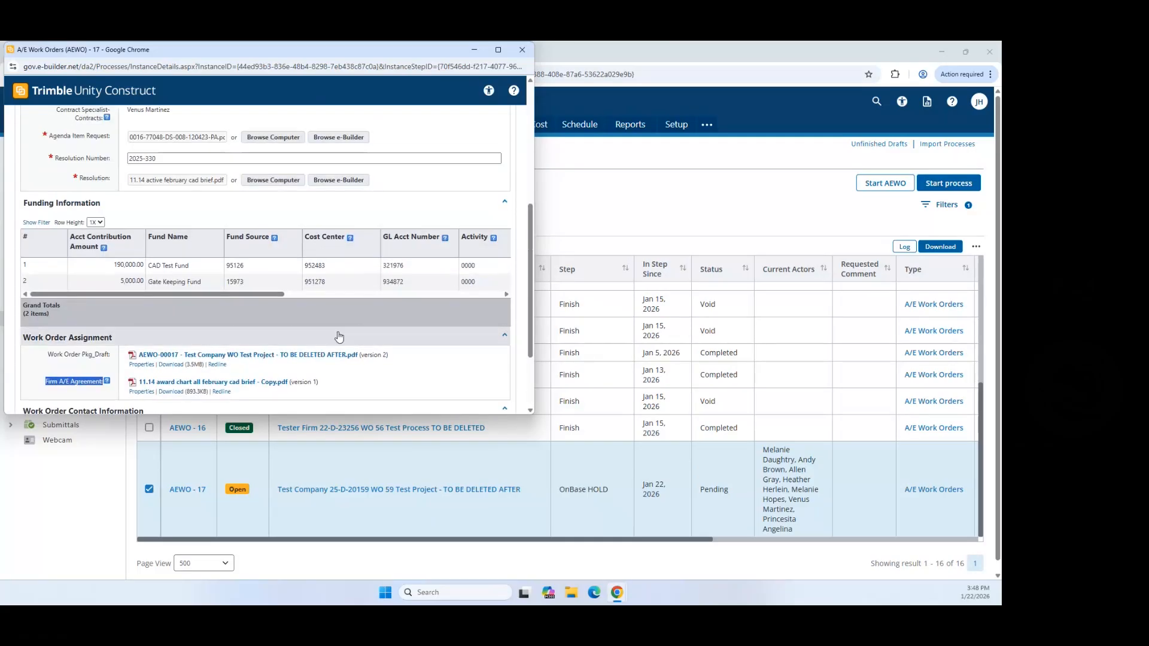
scroll(227, 273, "down", 4)
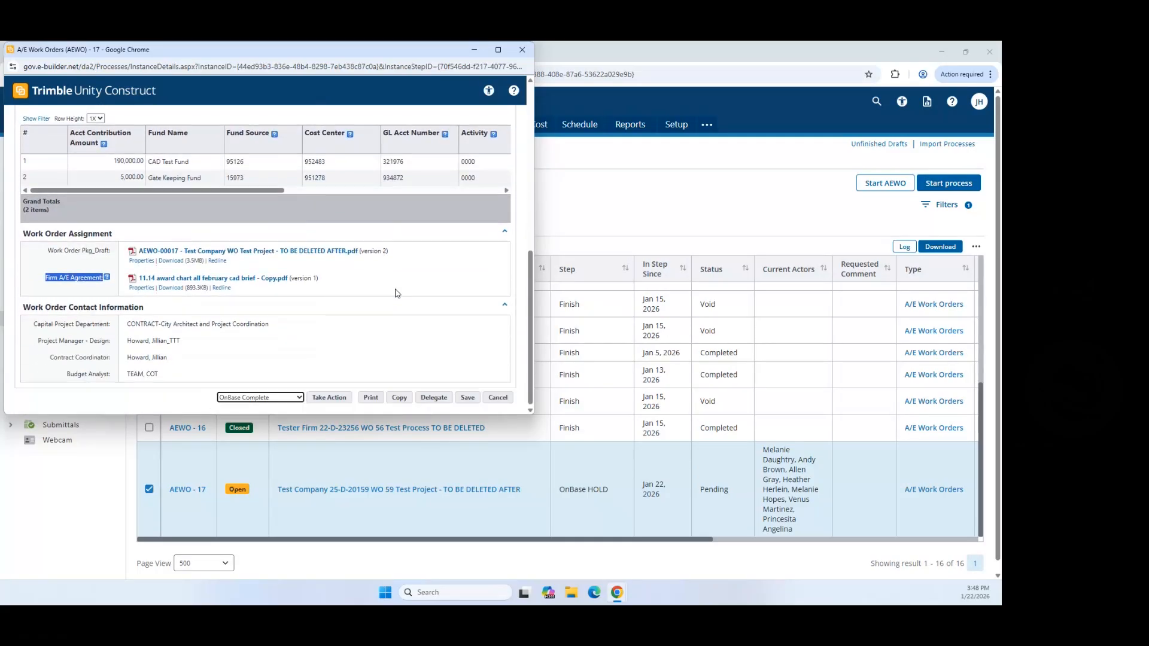
left_click(329, 398)
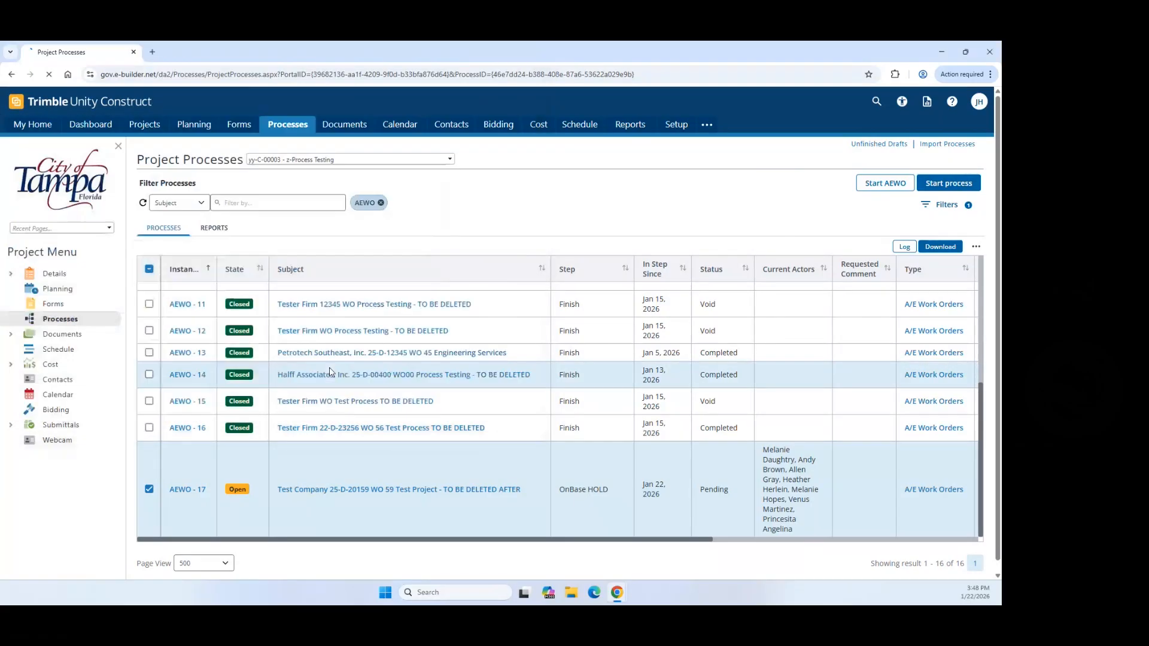
Step: Reload the Project Processes list and open AEWO - 17 in a maximized window
scroll(603, 446, "down", 5)
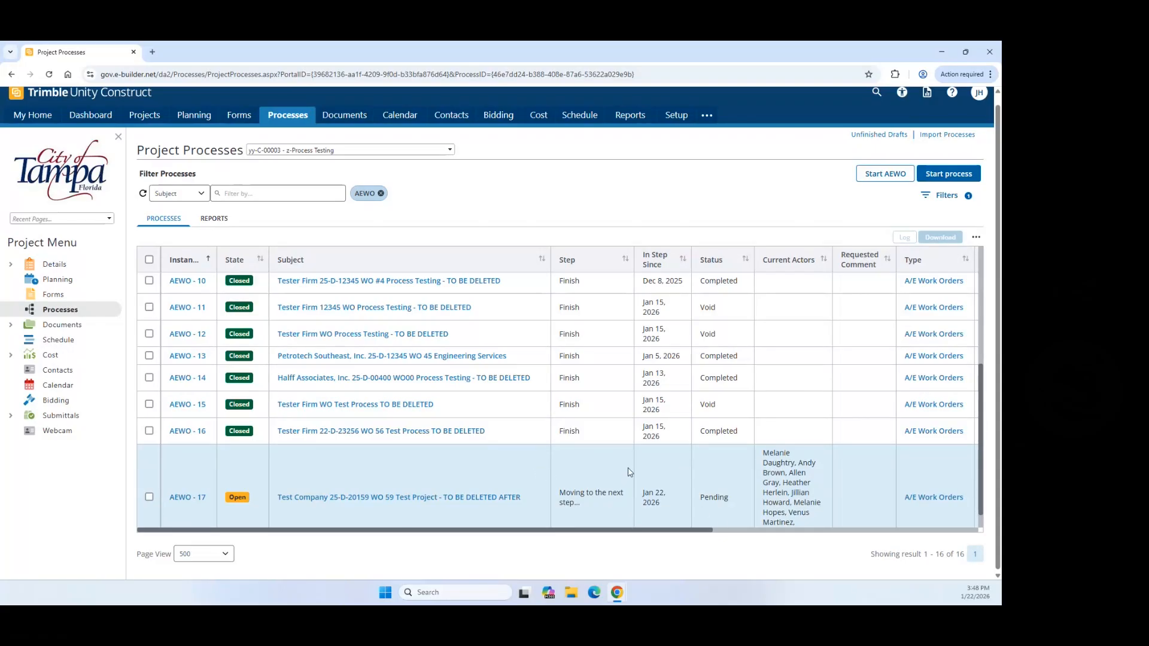
key("F5")
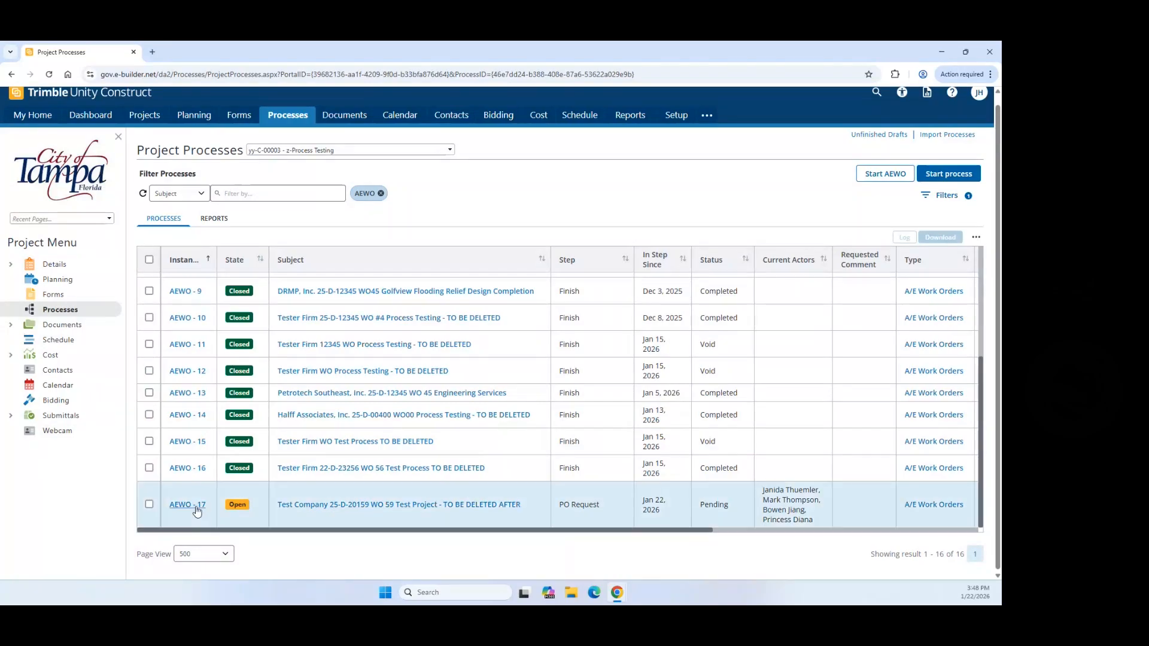
left_click(197, 510)
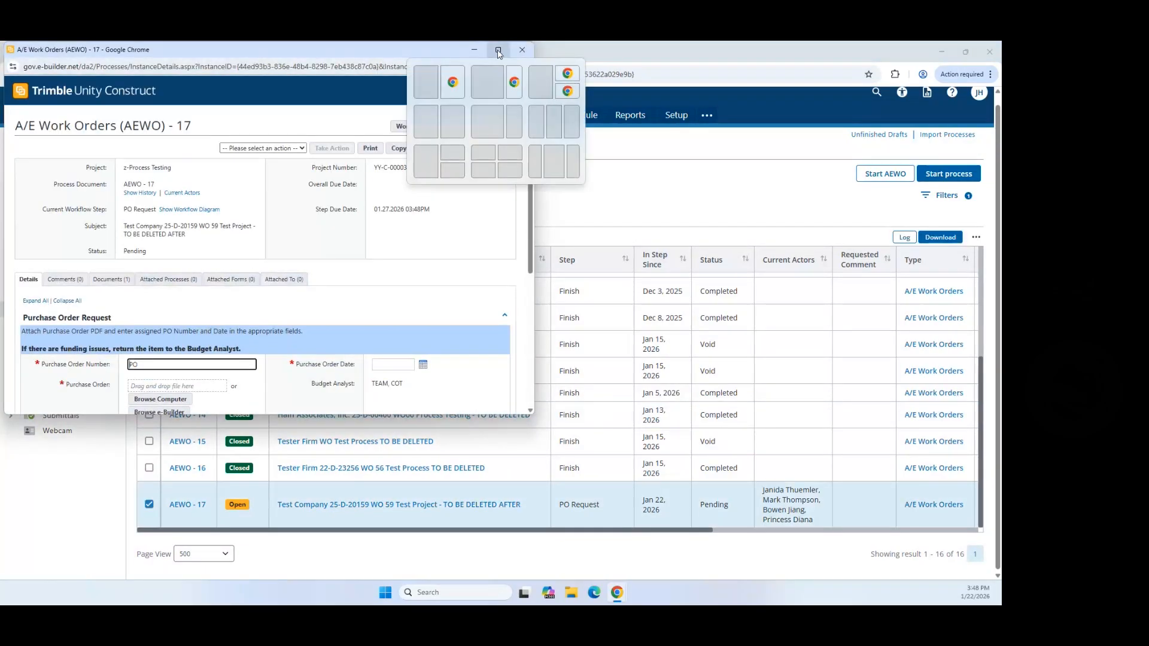
left_click(499, 54)
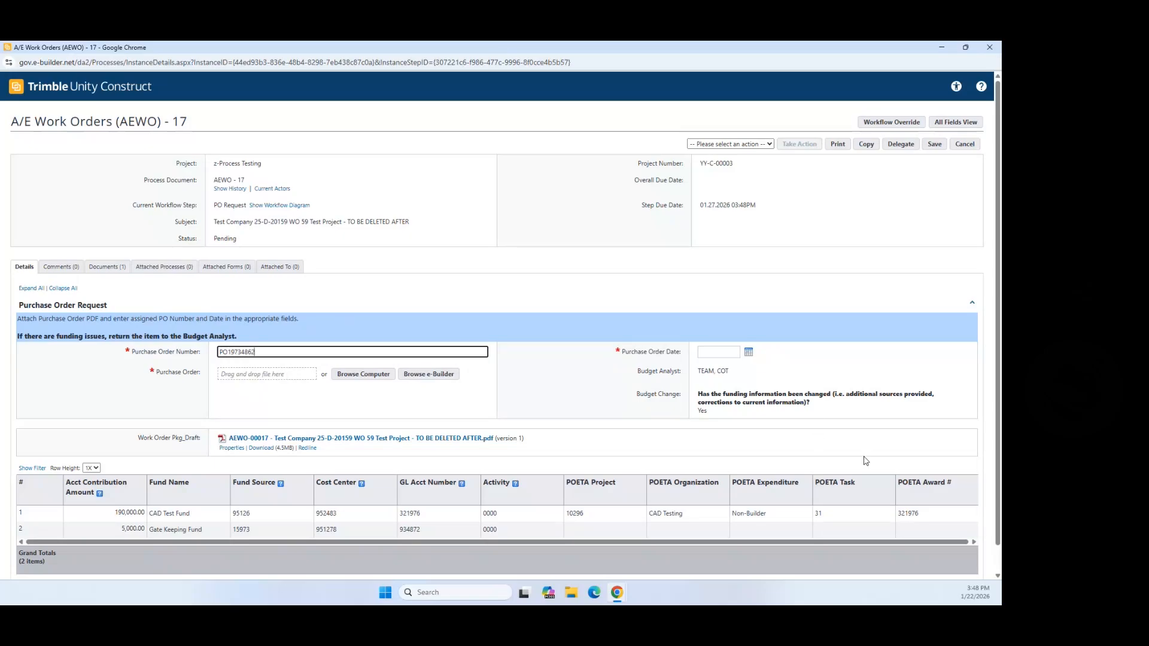
Step: Set Purchase Order Date to 01.16.2026 and attach 0006-77048-DS-007-081922-PA-Final as the Purchase Order
left_click(748, 351)
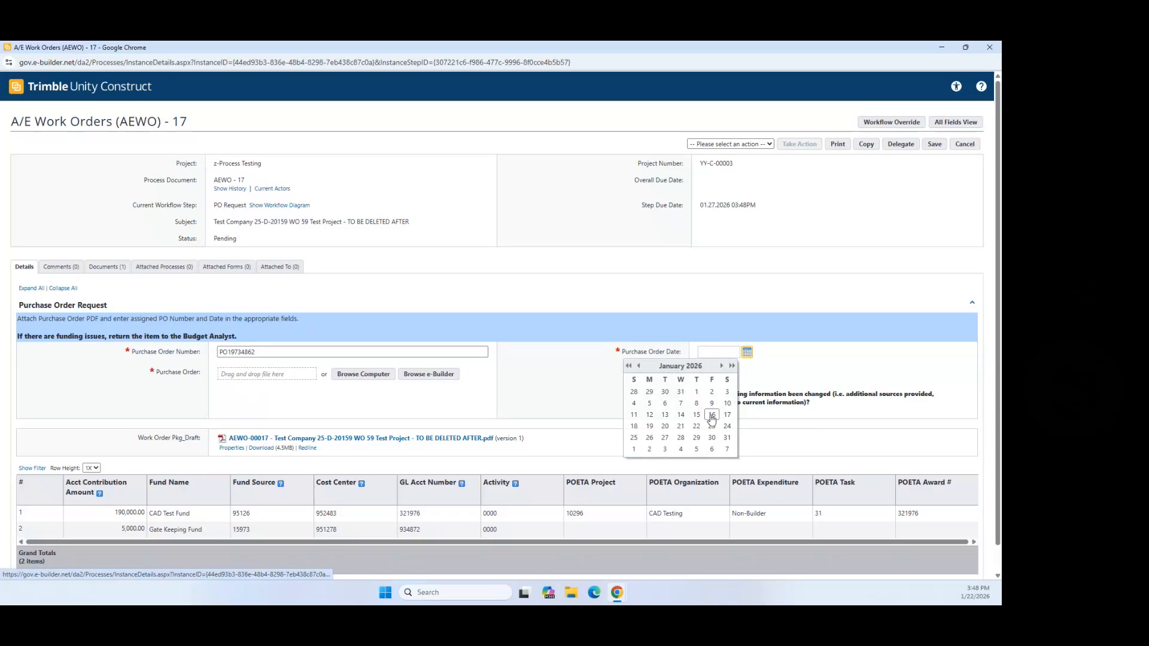
left_click(711, 414)
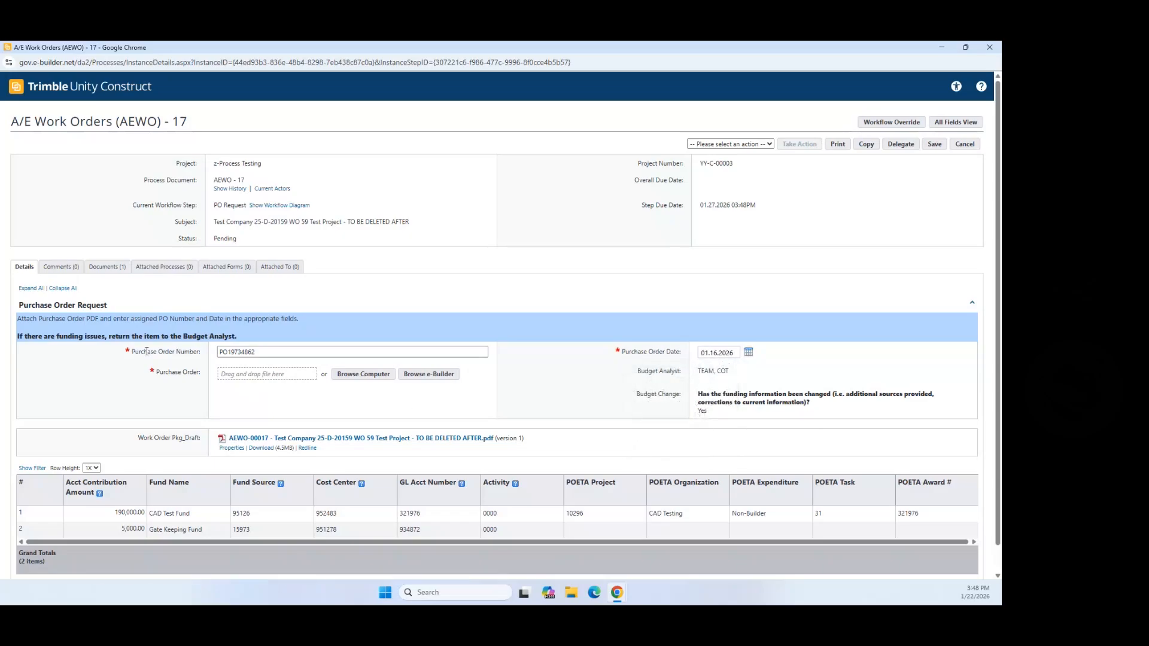
left_click(359, 375)
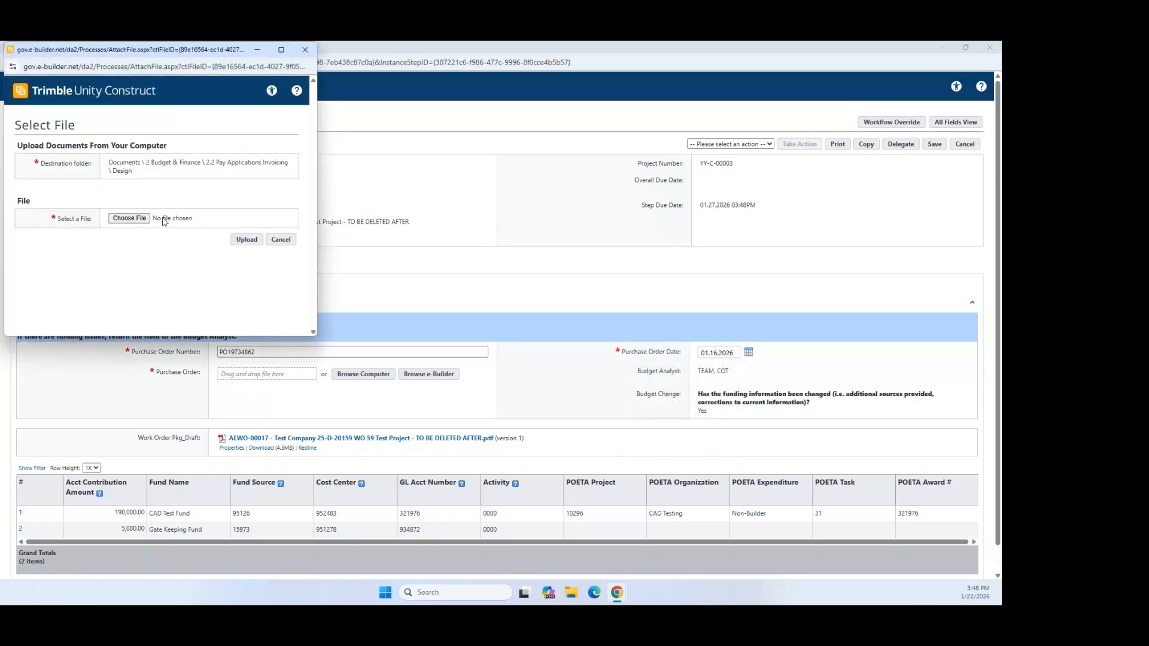
left_click(142, 219)
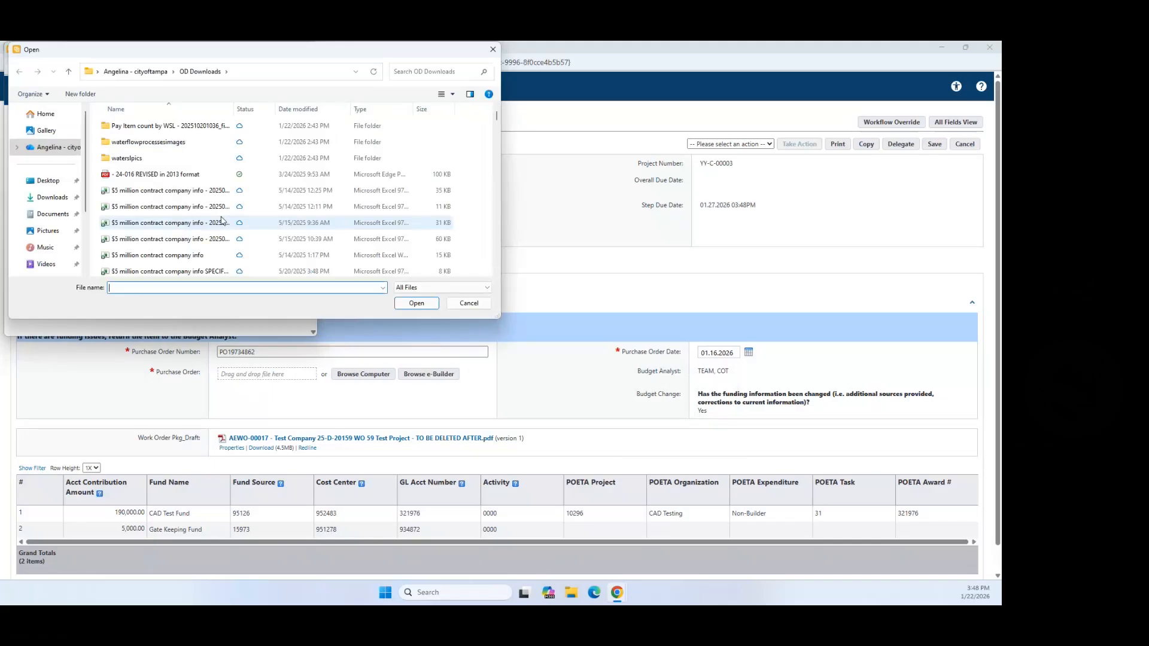
scroll(204, 214, "down", 1)
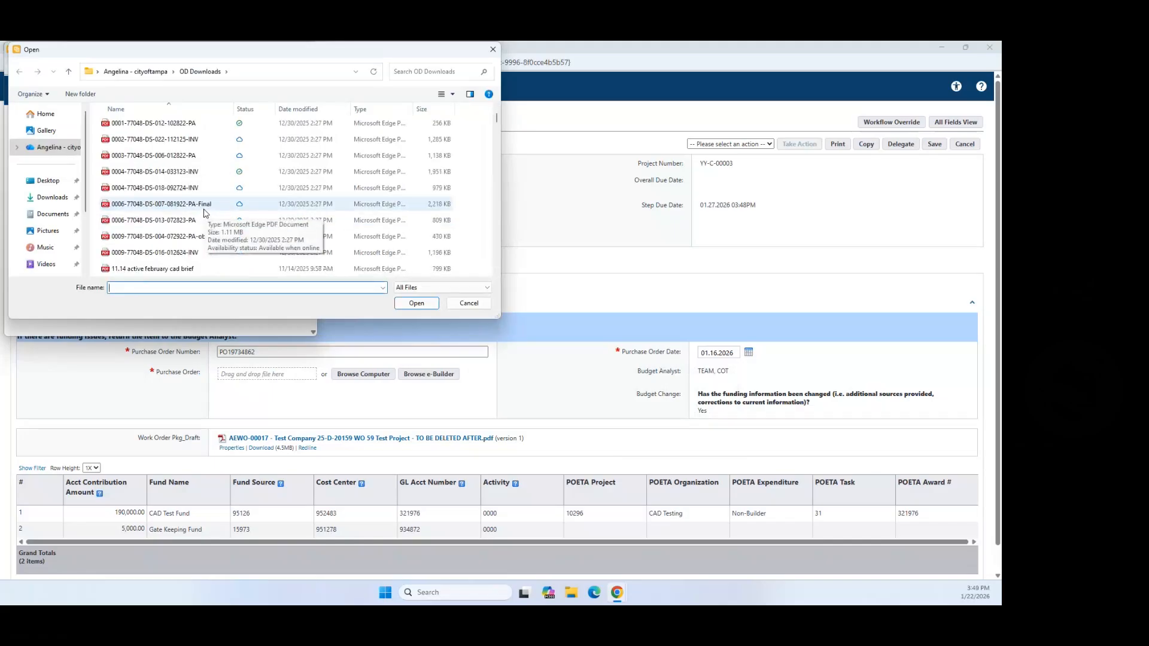
left_click(193, 207)
key("Return")
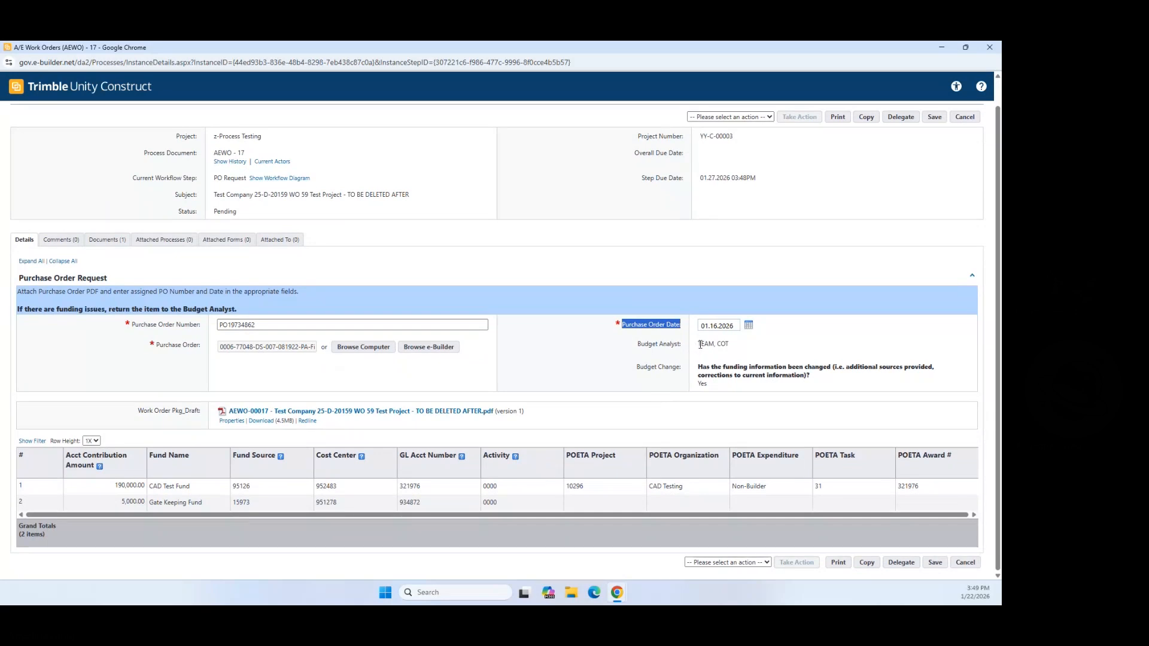
Step: Review the Budget Analyst value and the funding-issues instruction on the PO Request form
left_click_drag(701, 346, 730, 347)
left_click(705, 353)
left_click_drag(18, 310, 245, 312)
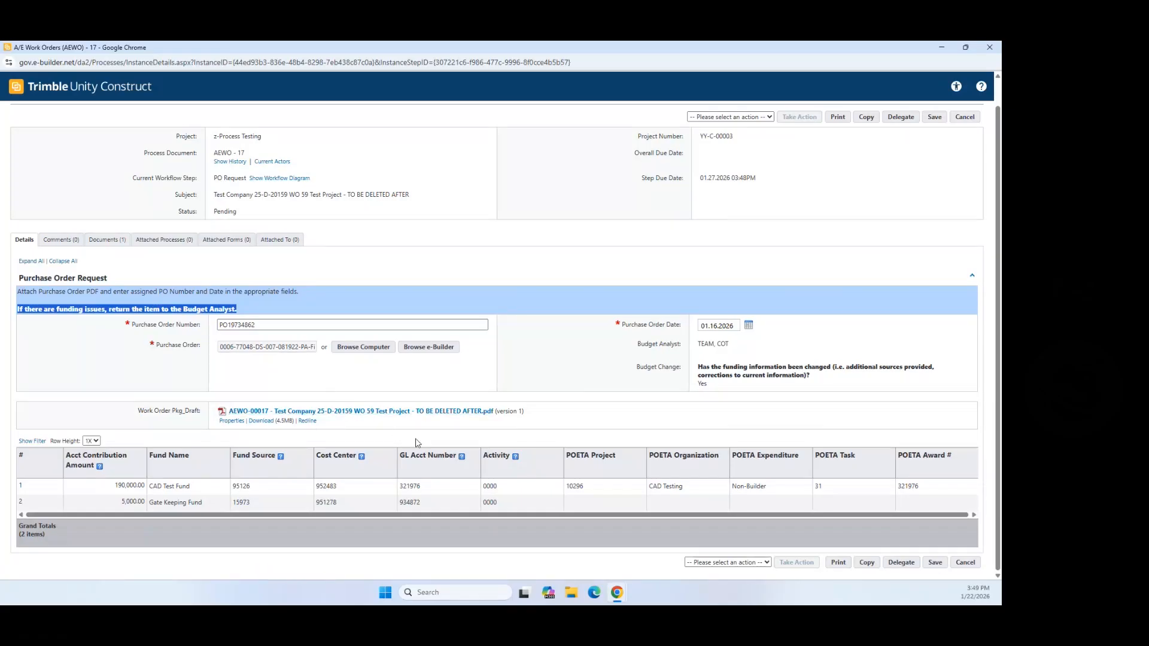
left_click(366, 412)
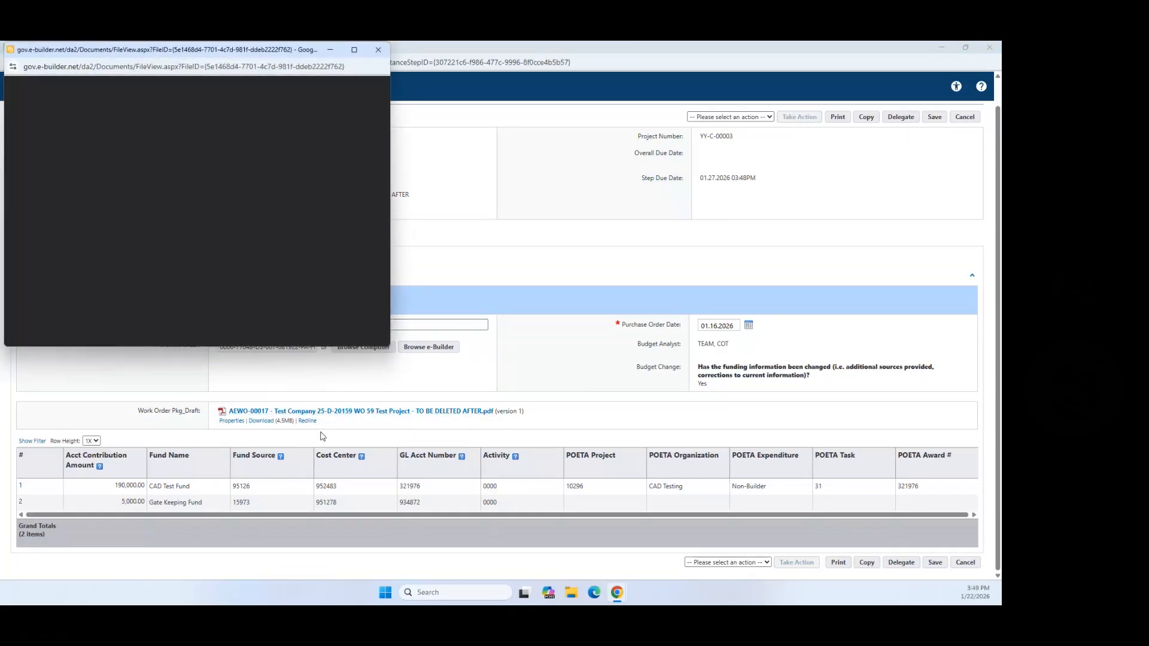
mouse_move(356, 51)
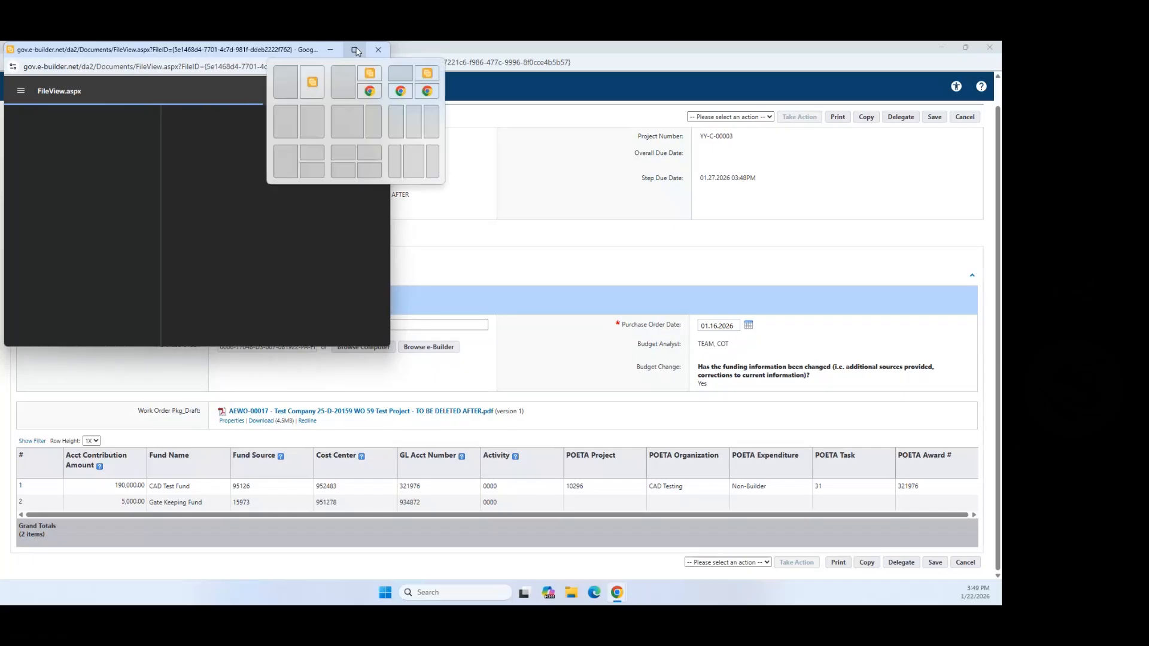
left_click(355, 51)
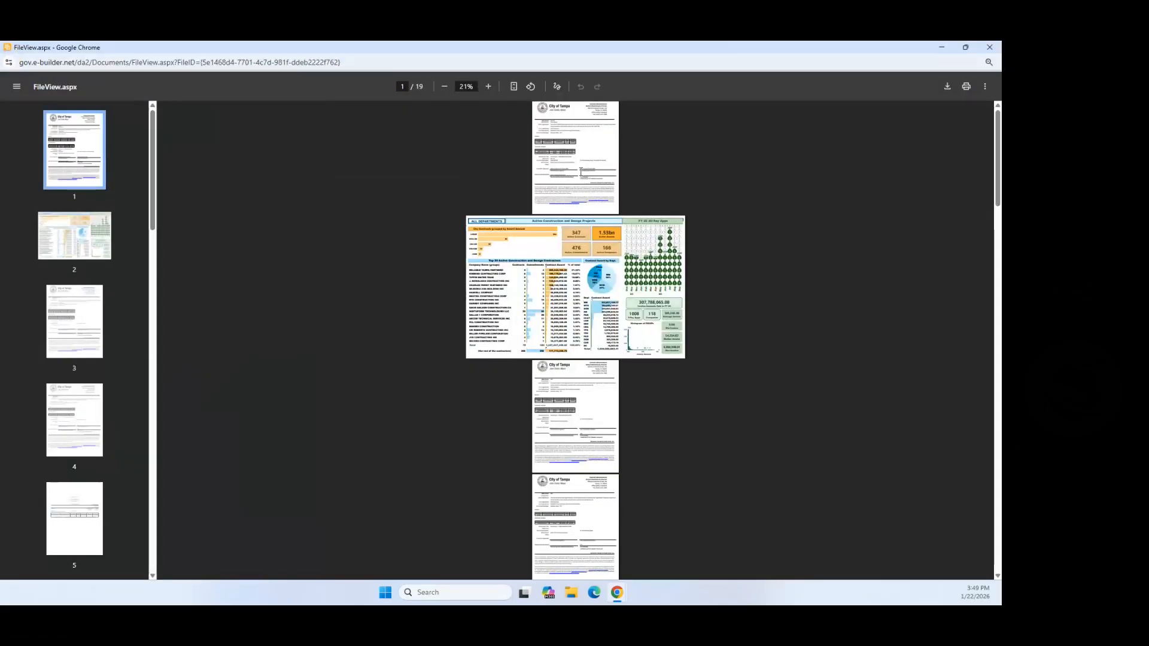
left_click(488, 86)
left_click(488, 87)
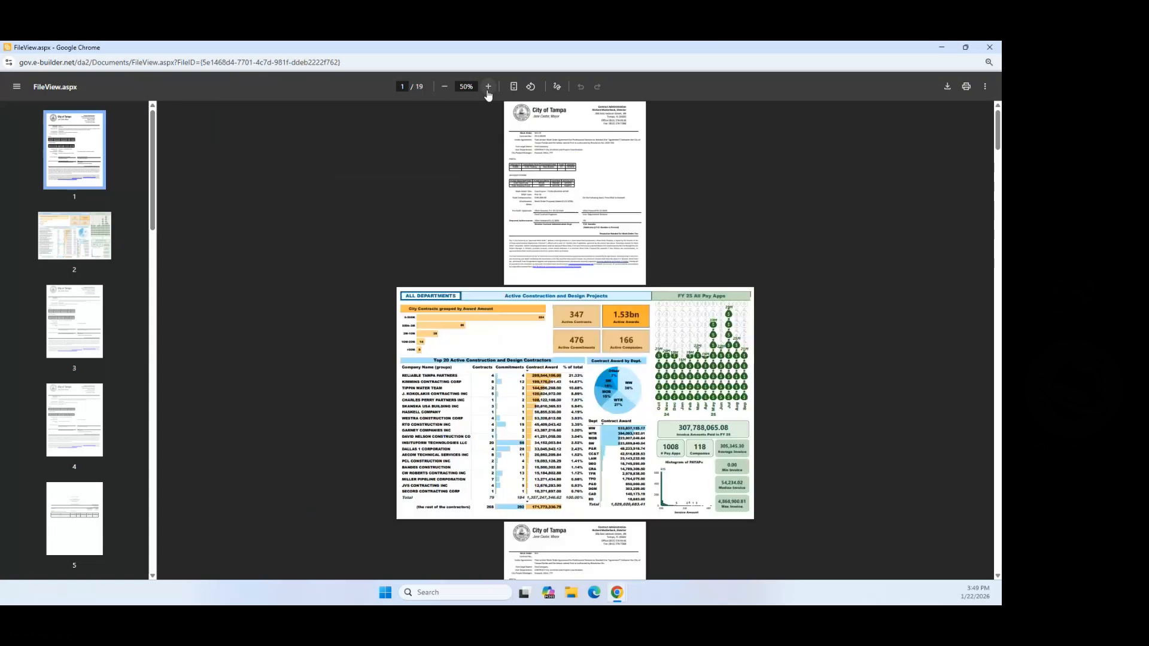
left_click(488, 87)
left_click(489, 87)
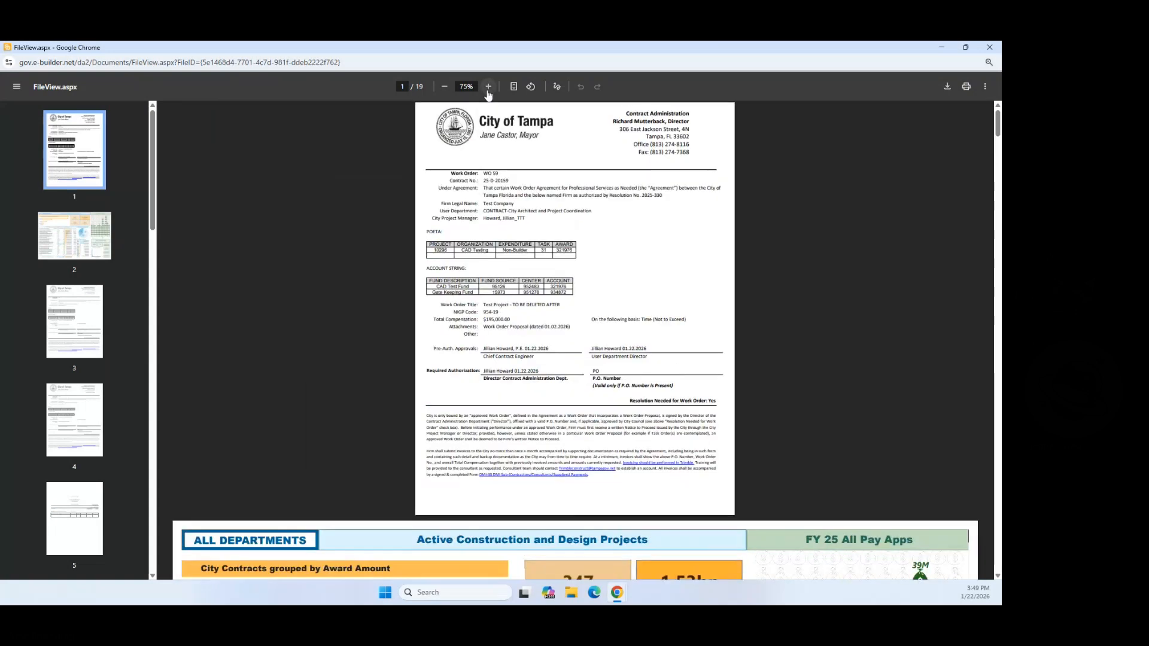
left_click(488, 87)
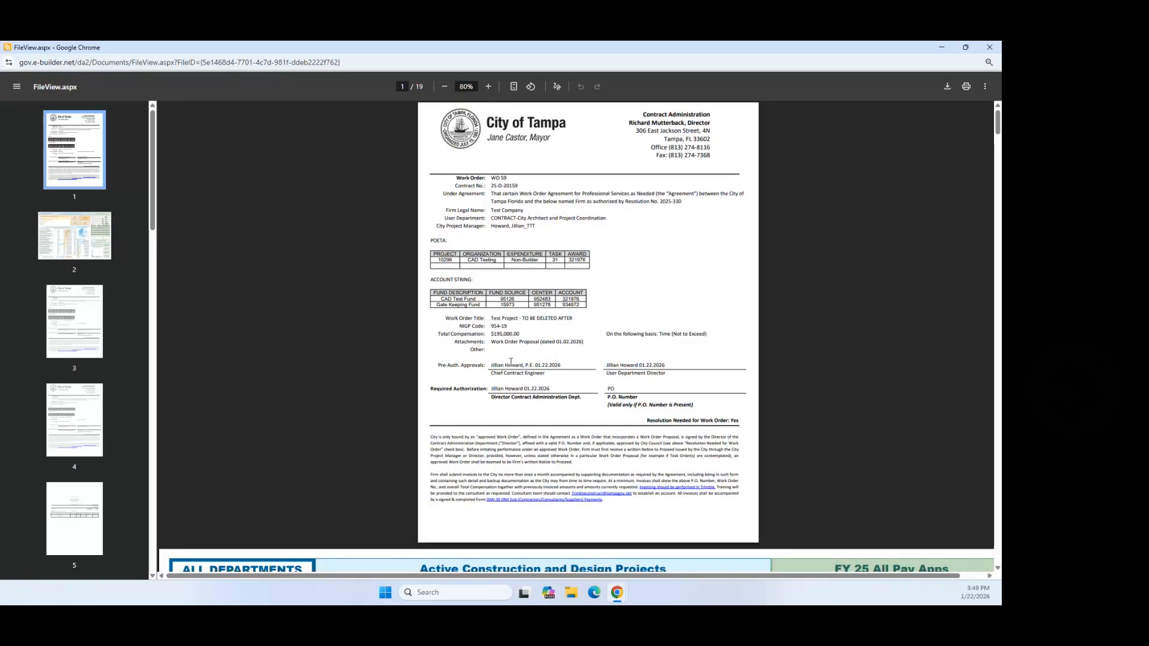
left_click_drag(522, 334, 461, 334)
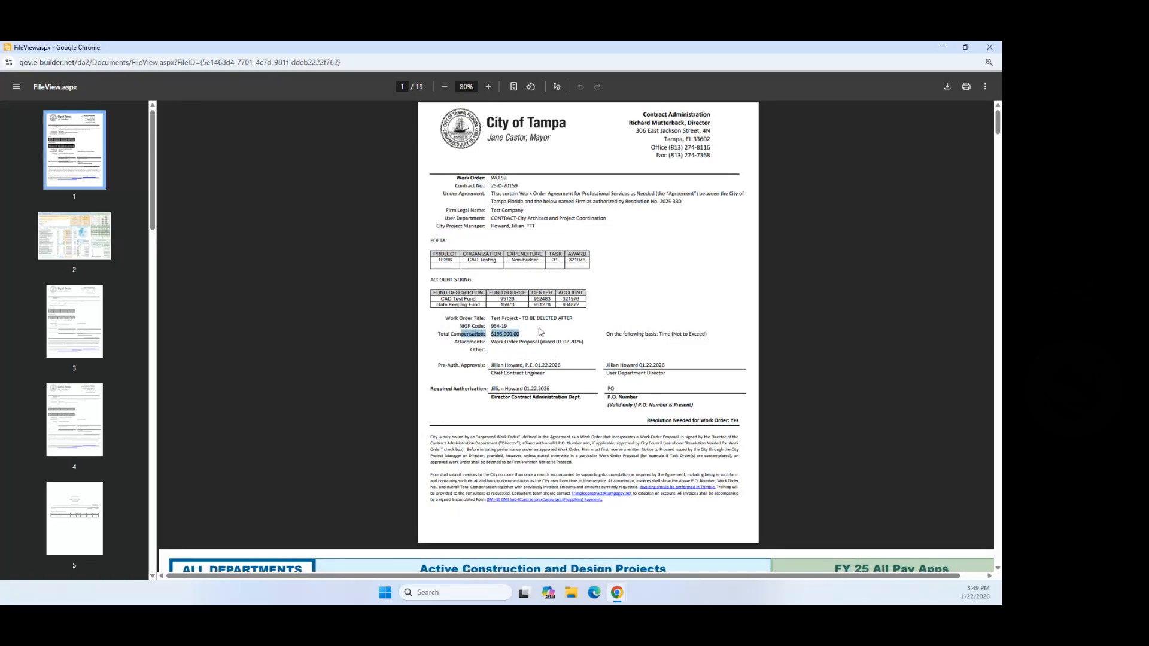
scroll(540, 332, "down", 20)
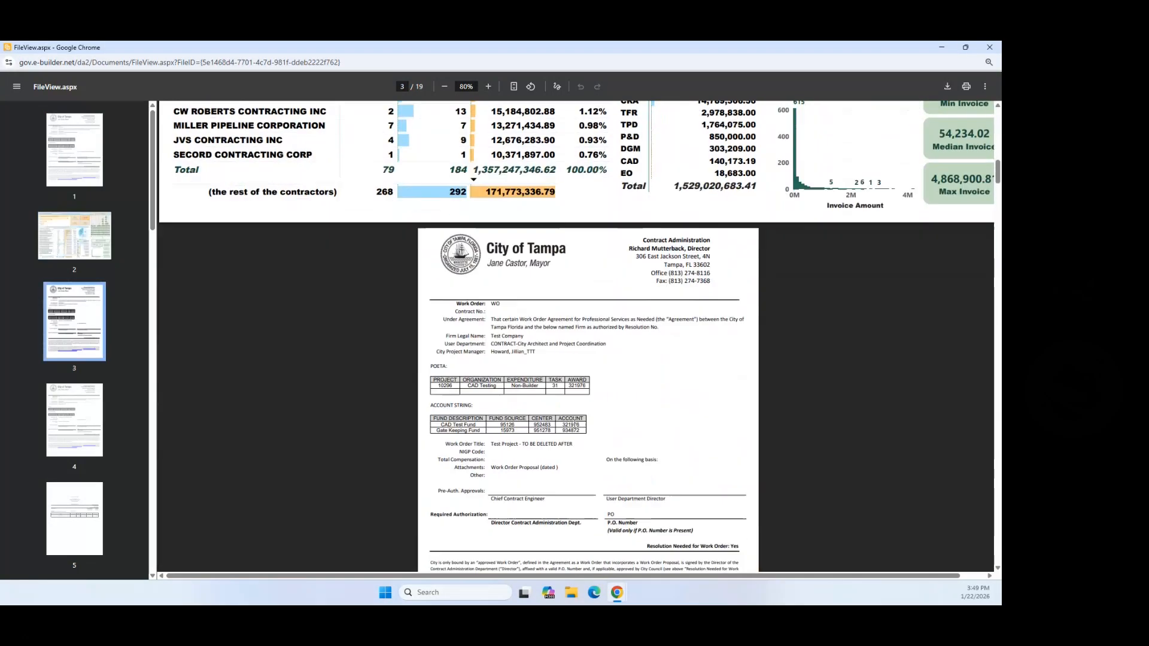
scroll(575, 424, "down", 15)
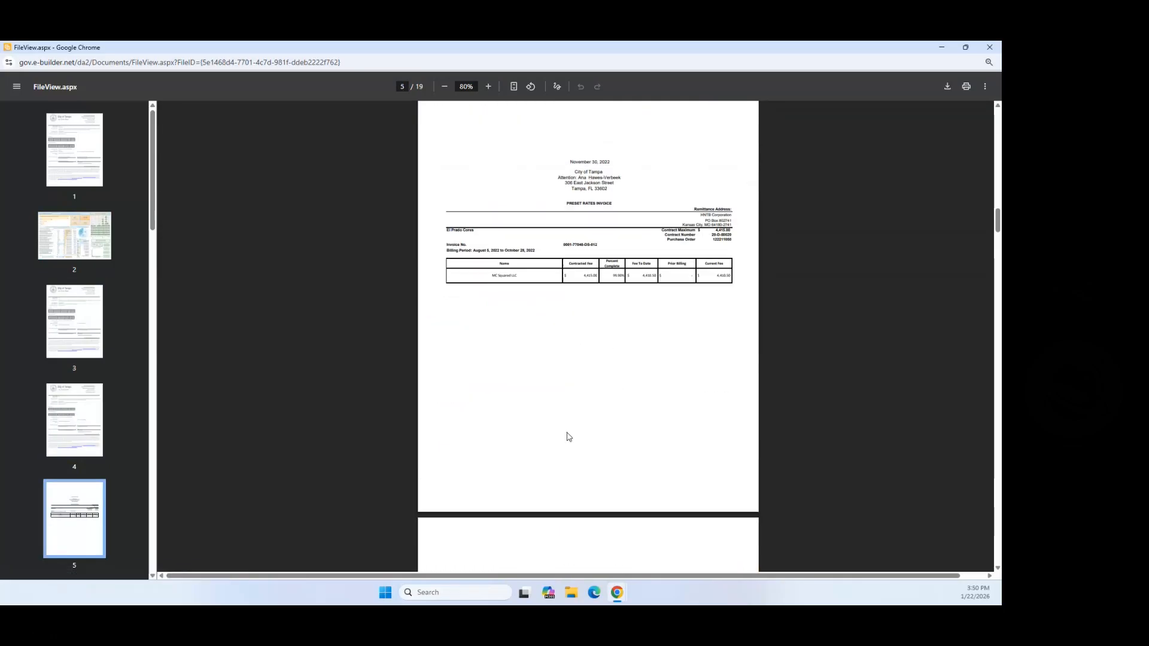
scroll(569, 437, "down", 3)
left_click(990, 47)
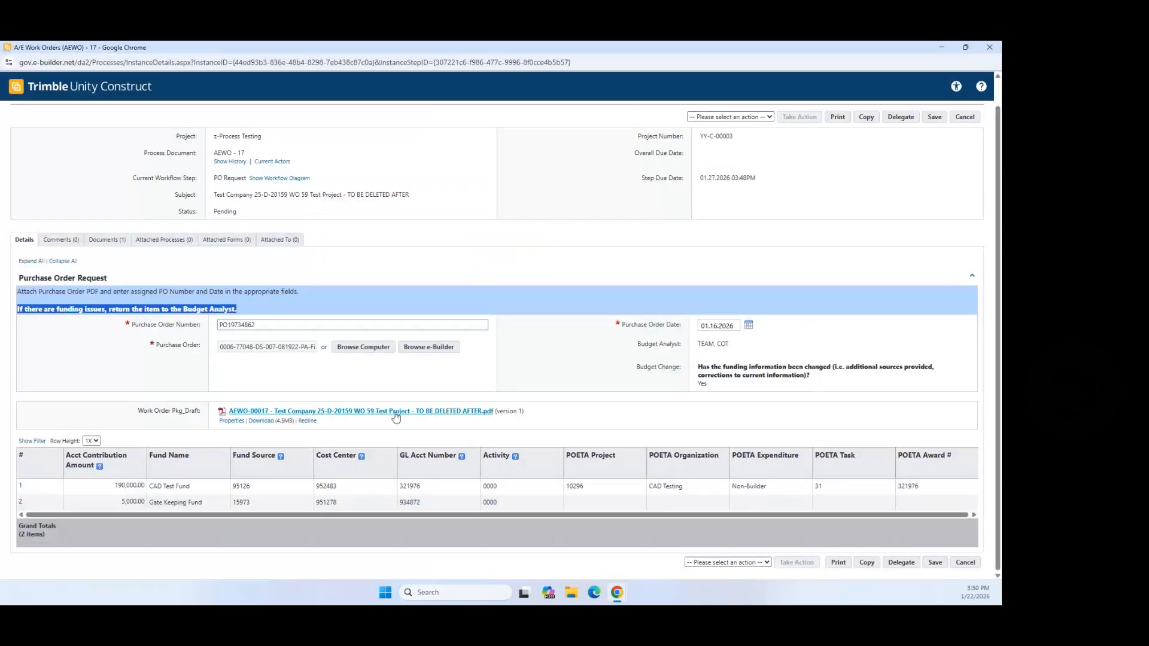
Step: Choose Issue PO from the action list and submit it for AEWO - 17
left_click(768, 563)
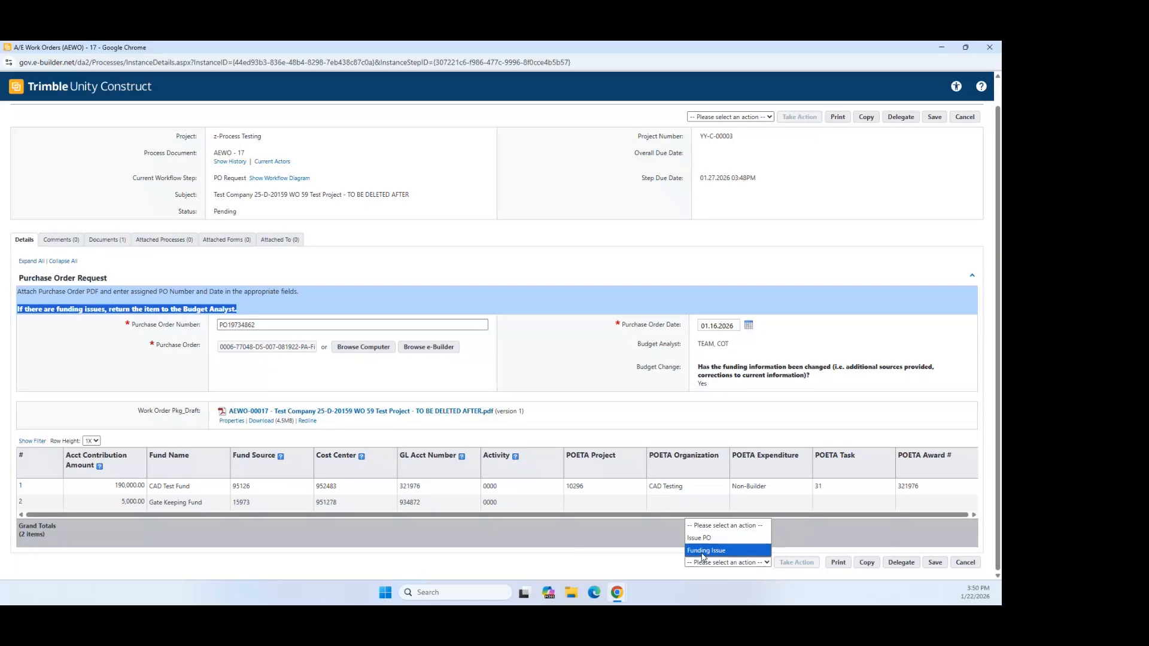
left_click(707, 538)
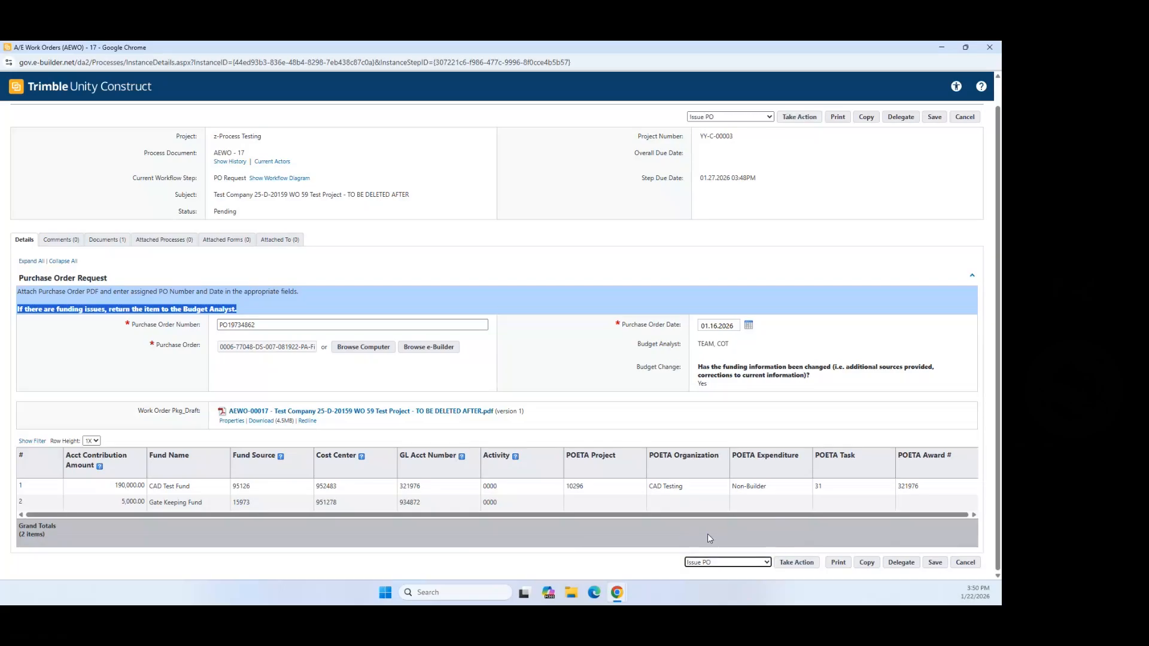
left_click(806, 566)
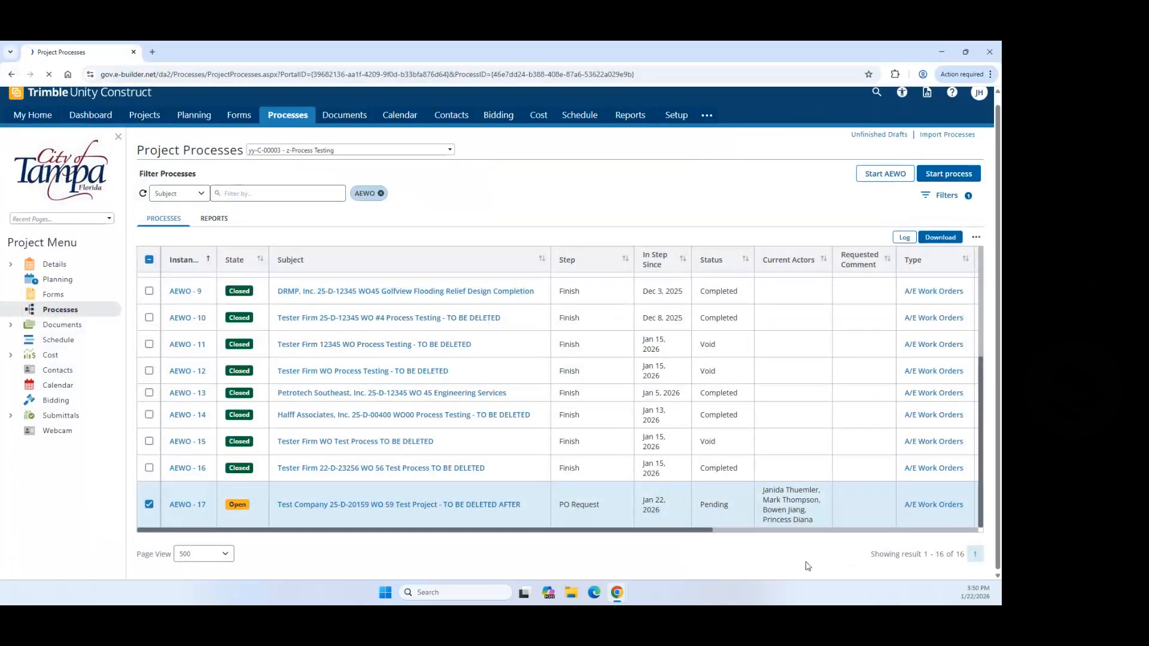
Step: Refresh the Processes list, select the AEWO-17 row and open its work order details
scroll(611, 410, "down", 5)
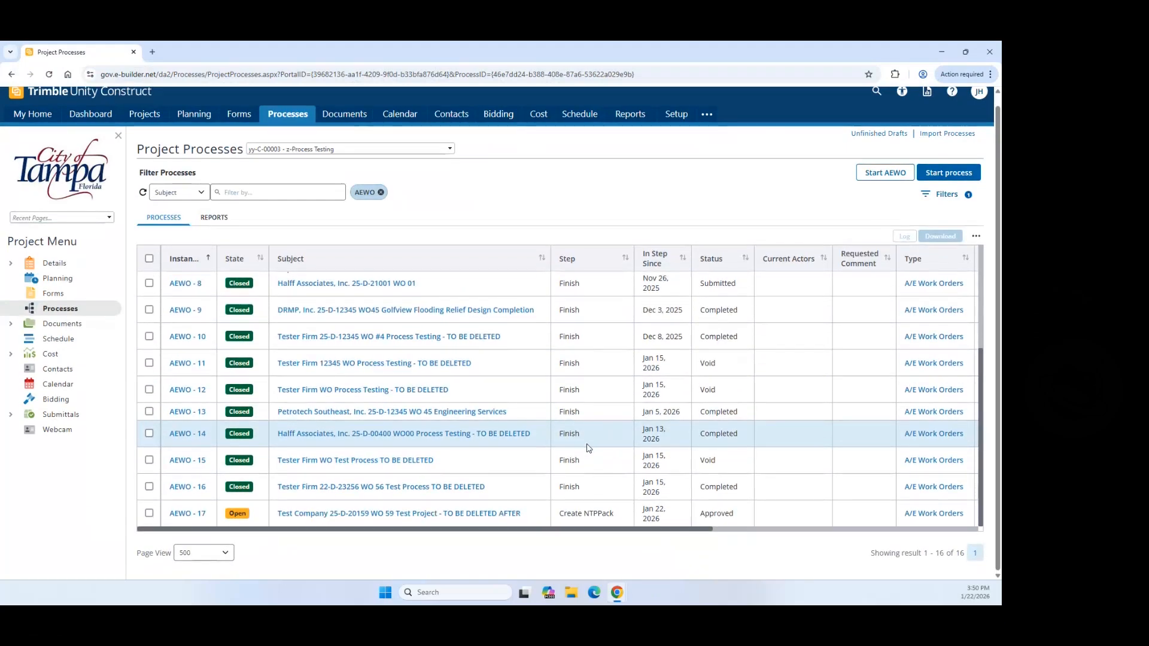
key("F5")
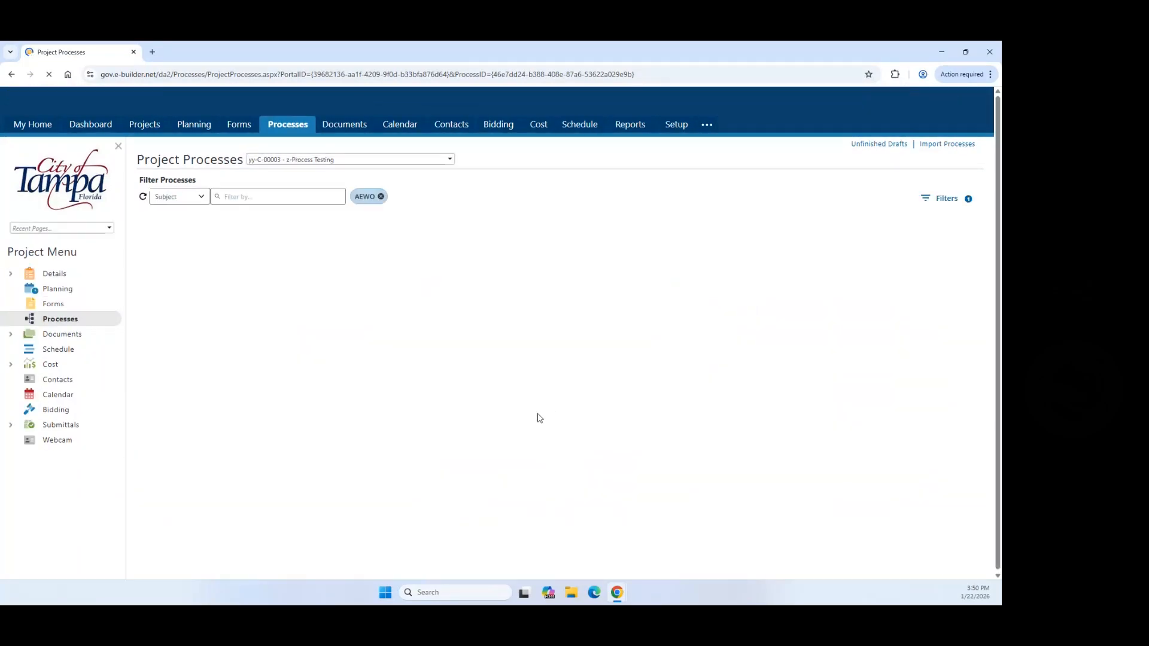
scroll(574, 503, "down", 3)
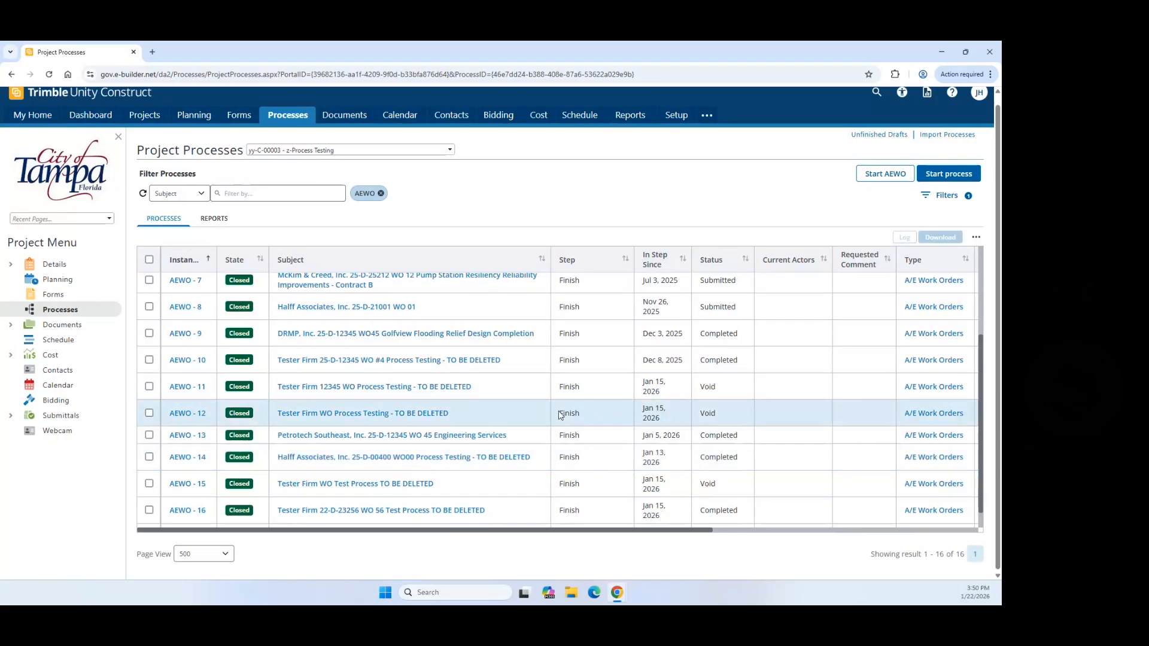
scroll(575, 409, "down", 1)
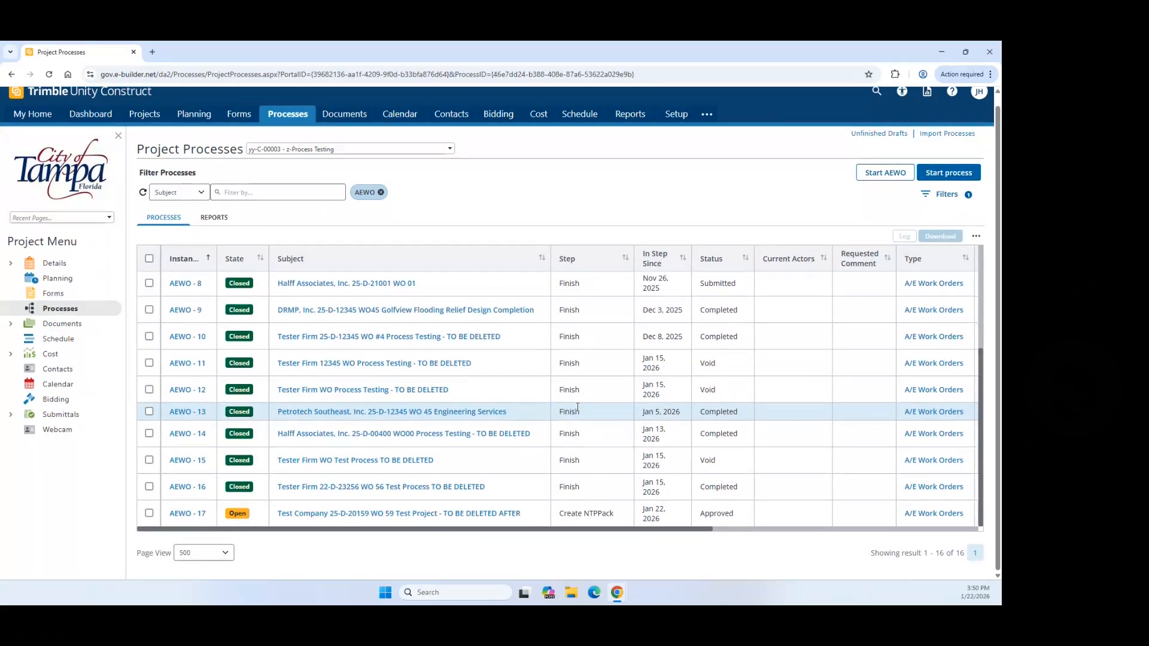
left_click(578, 410)
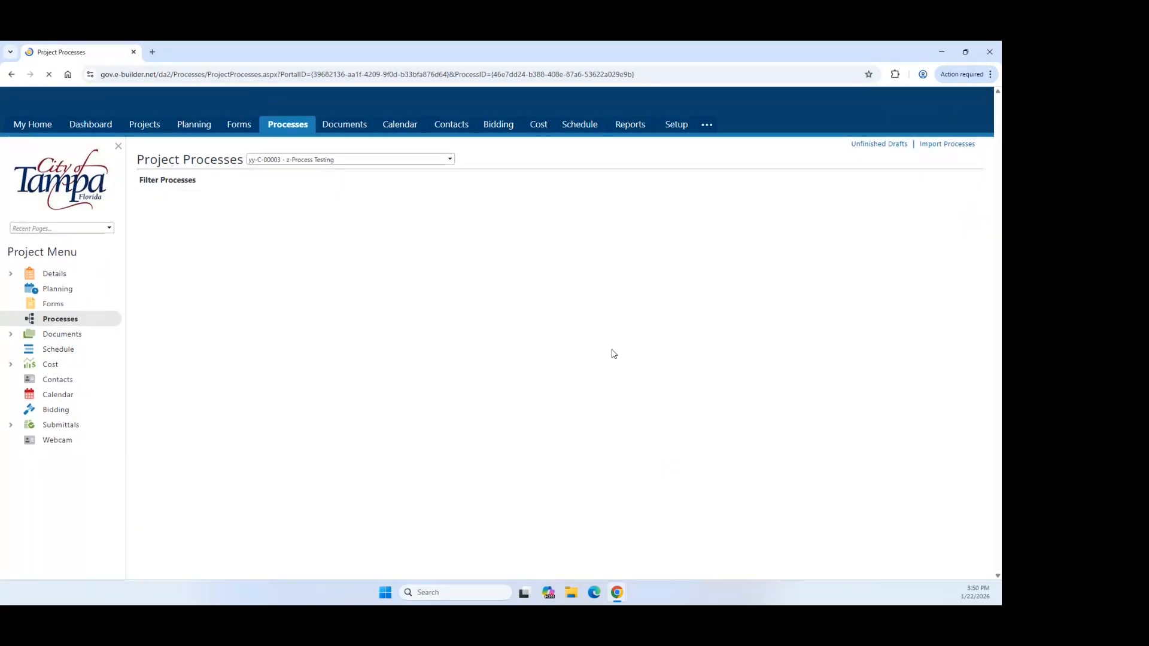
scroll(529, 432, "down", 4)
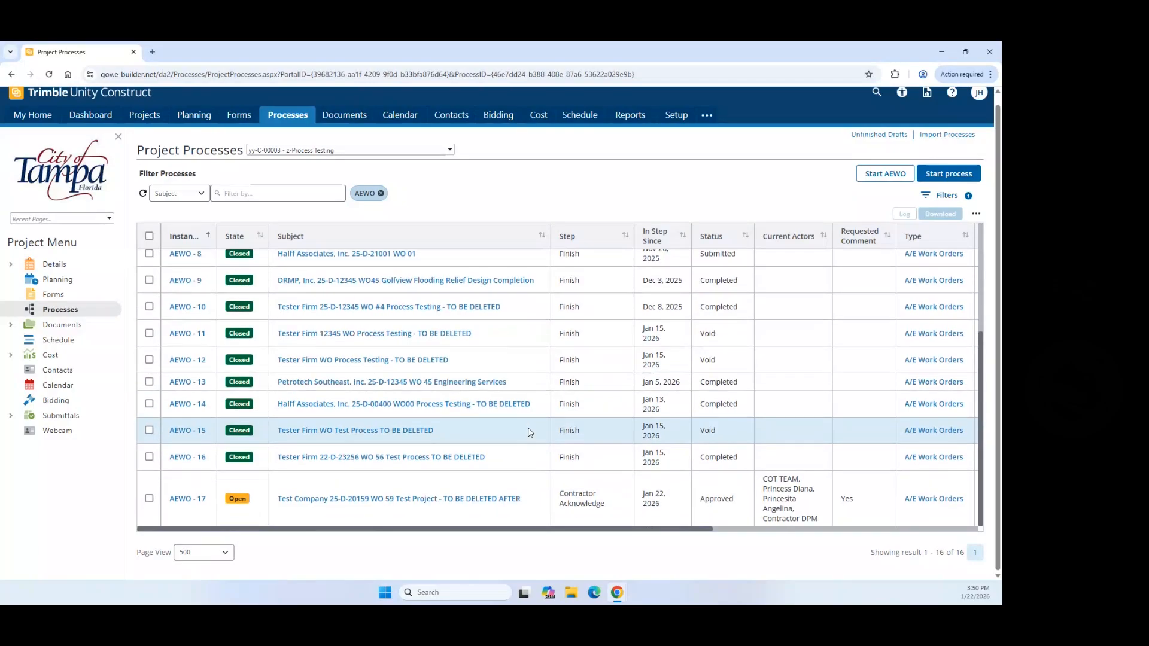
left_click(149, 499)
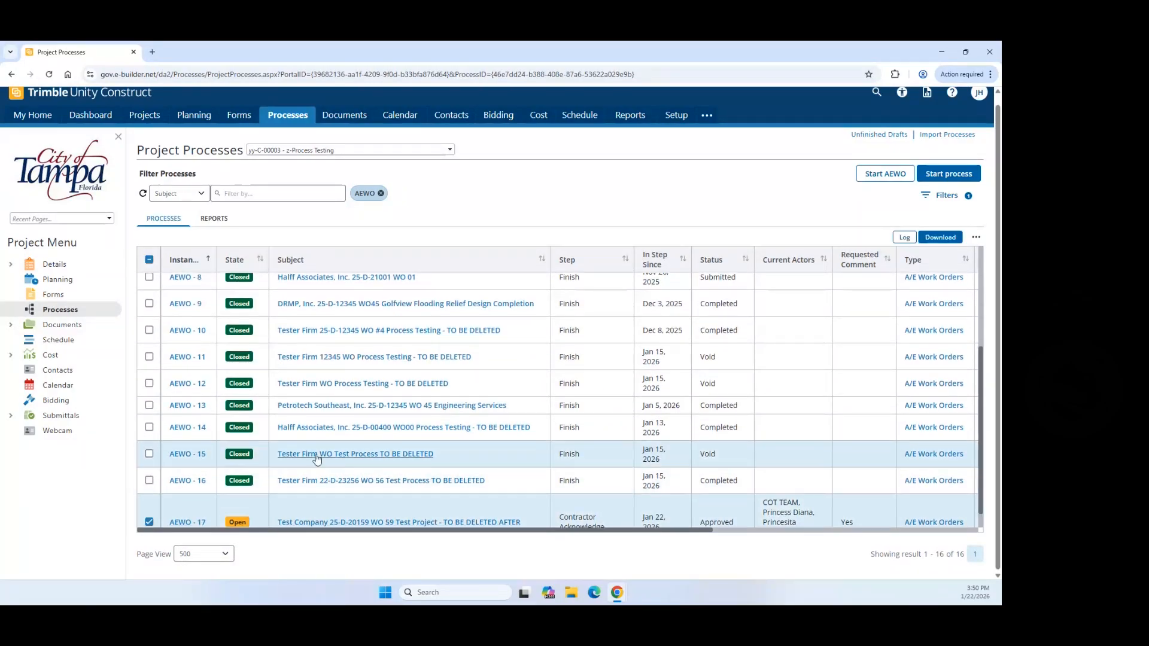
scroll(317, 459, "down", 1)
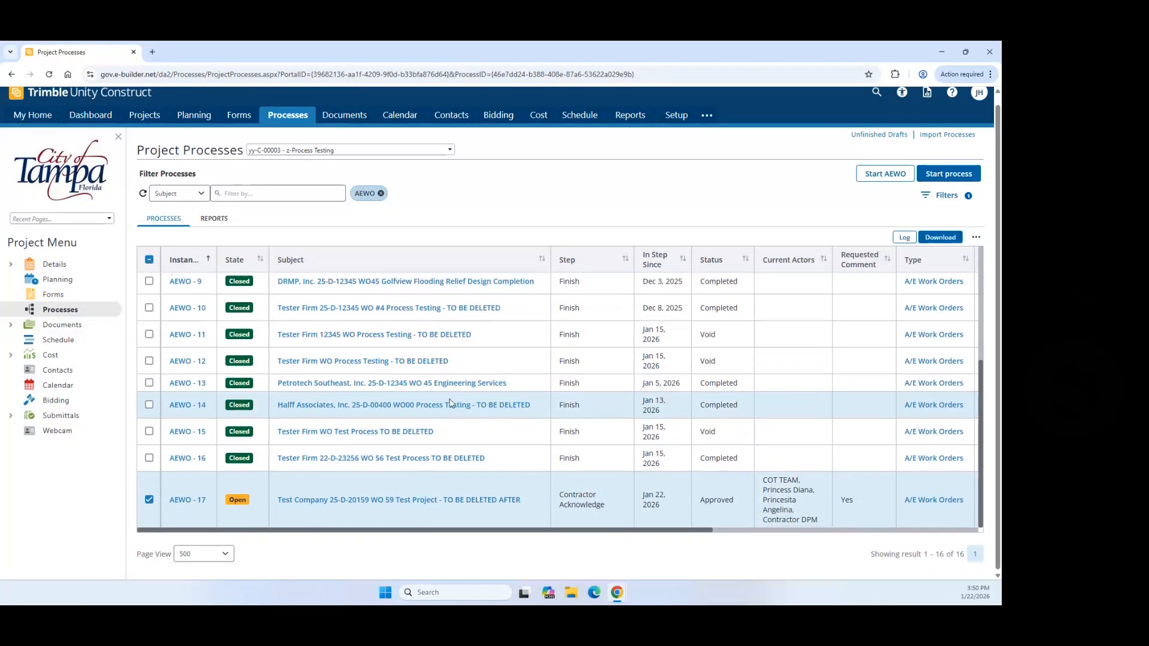
left_click(200, 506)
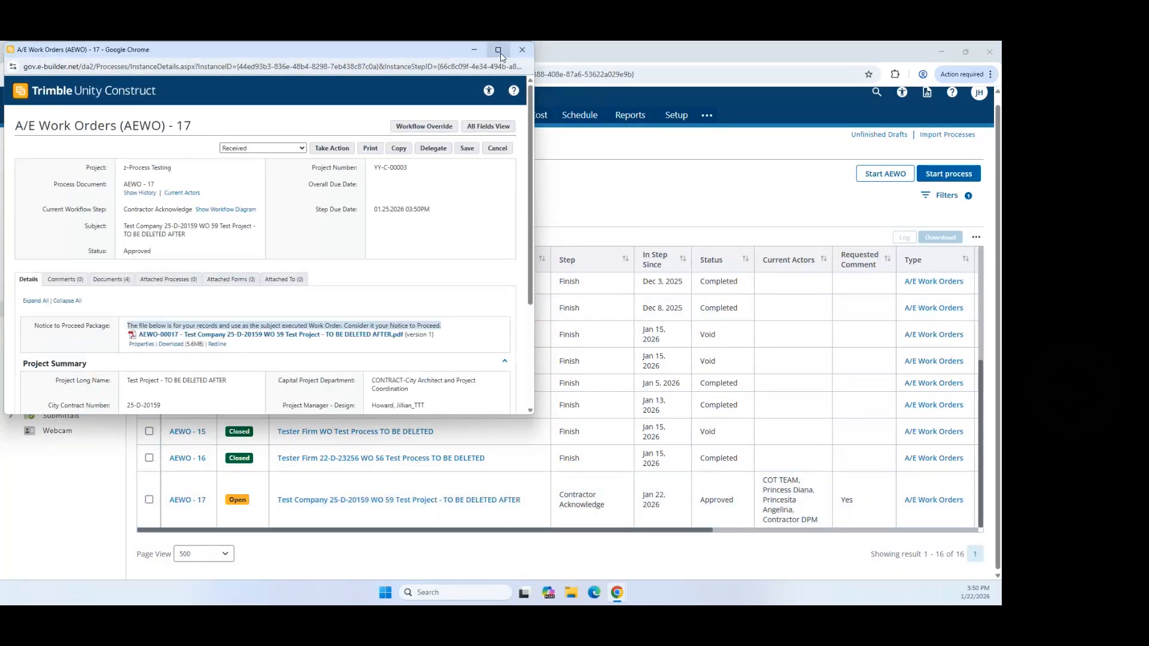
Step: Maximize the AEWO-17 details and open the Notice to Proceed PDF full screen
left_click(500, 54)
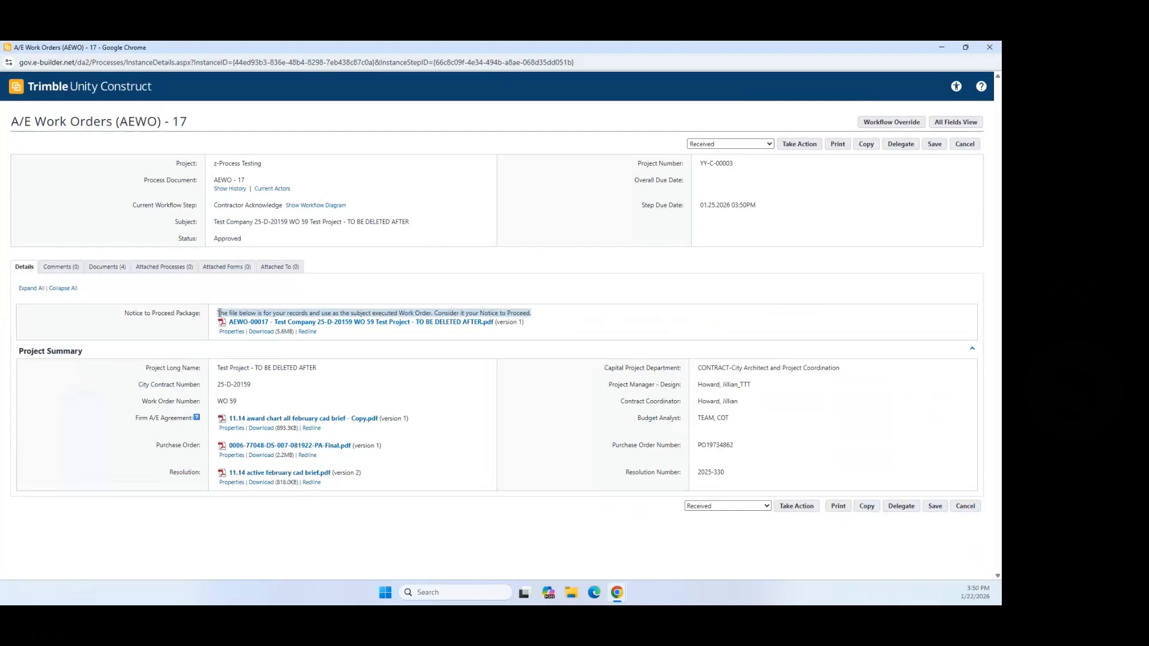
left_click_drag(219, 313, 536, 313)
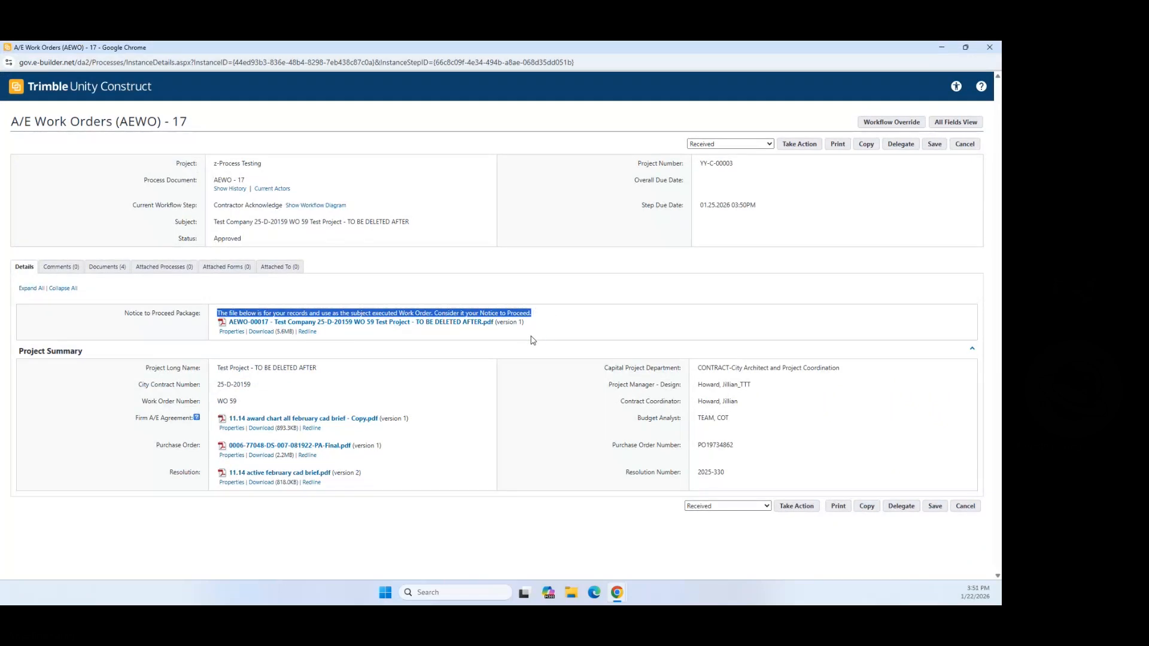
left_click(396, 323)
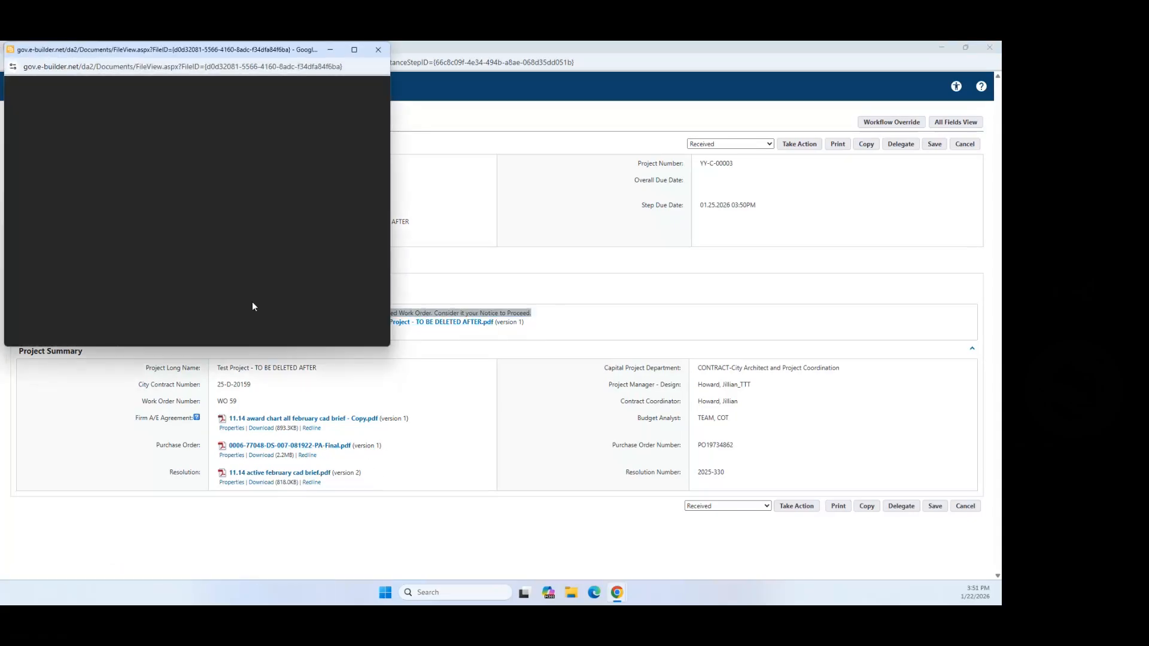
mouse_move(354, 55)
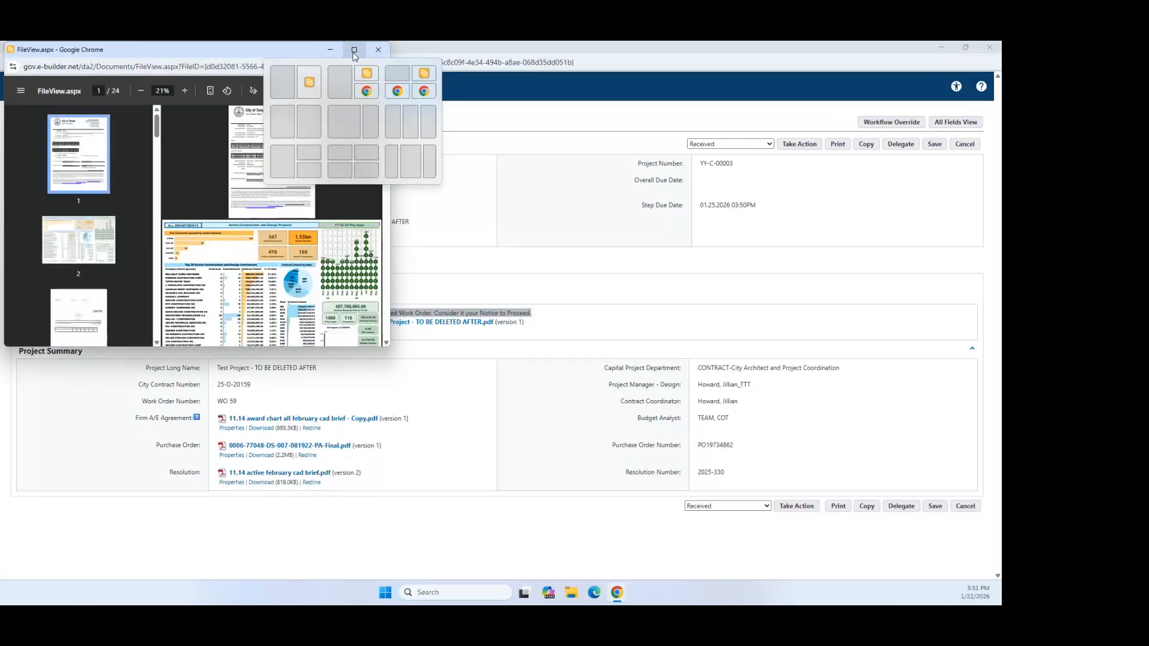
left_click(354, 52)
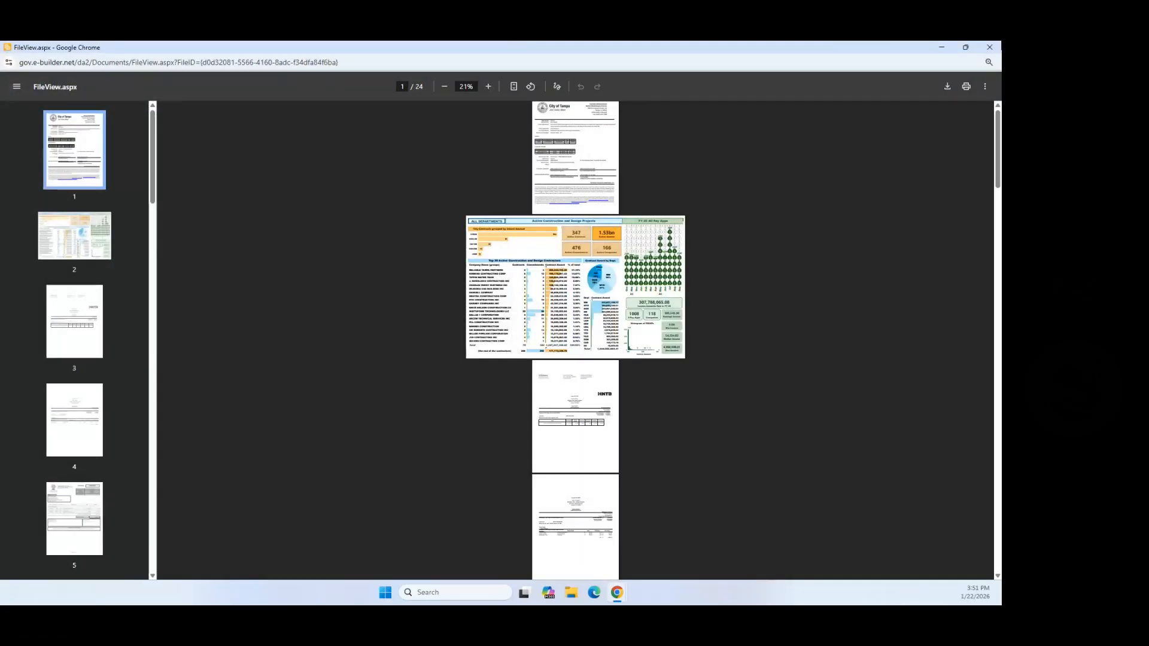
Step: Zoom in on the PDF's first page and check the P.O. number and date
left_click(490, 87)
left_click(490, 86)
left_click(490, 87)
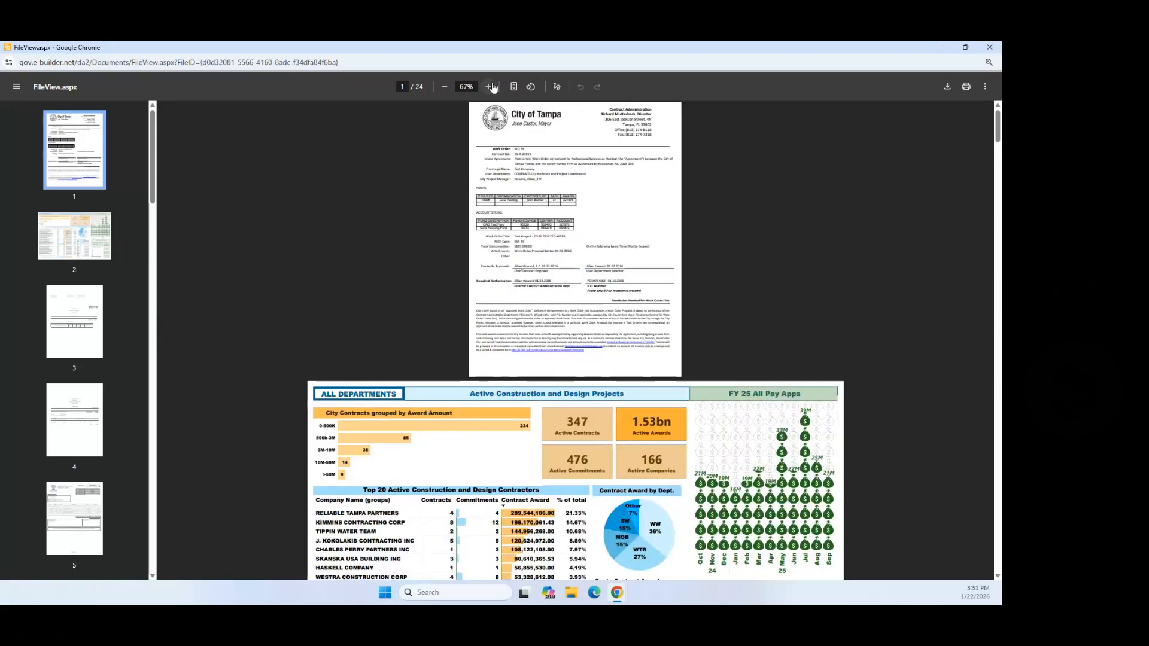
left_click(490, 86)
left_click(490, 87)
left_click(489, 87)
left_click(490, 87)
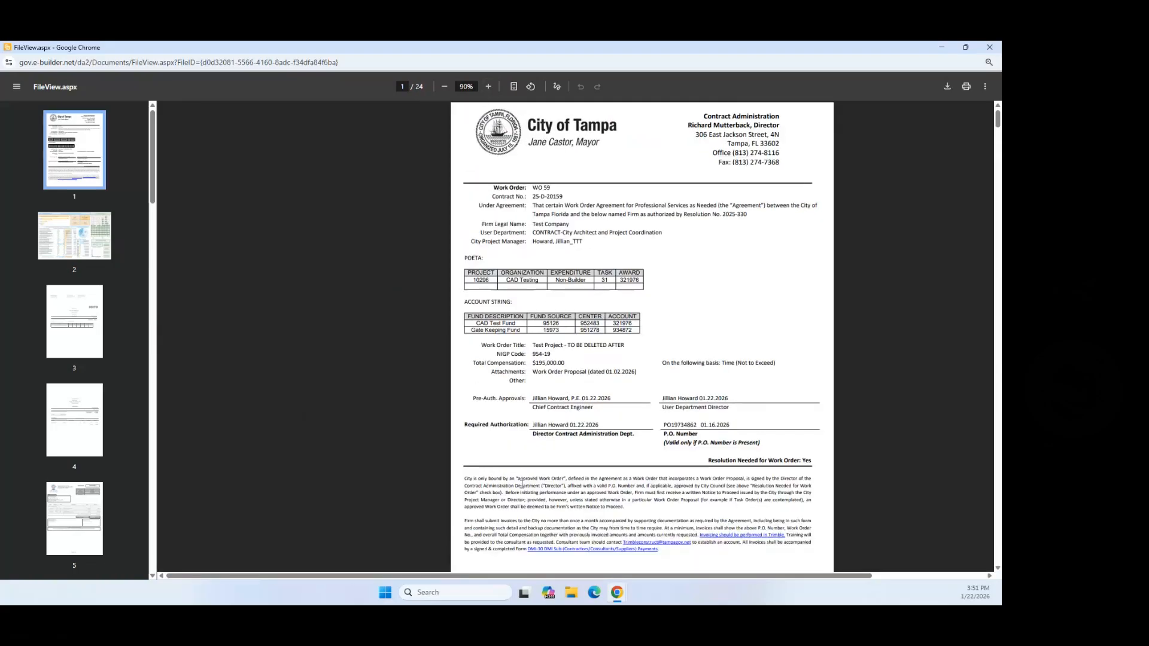
left_click_drag(663, 426, 728, 426)
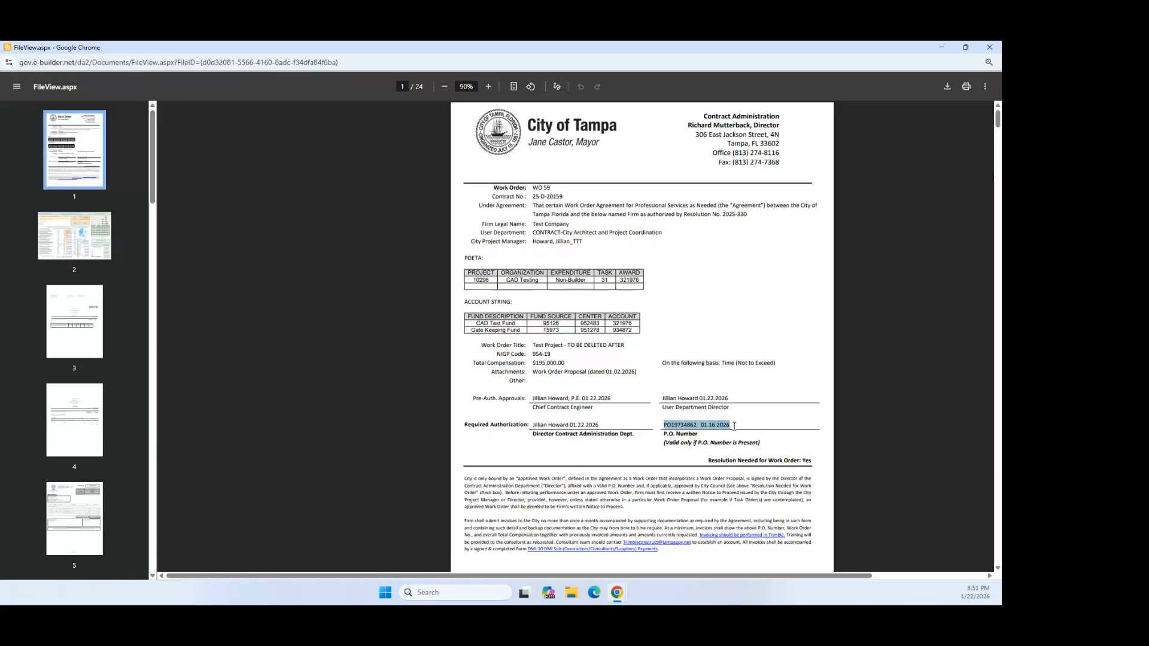
right_click(699, 462)
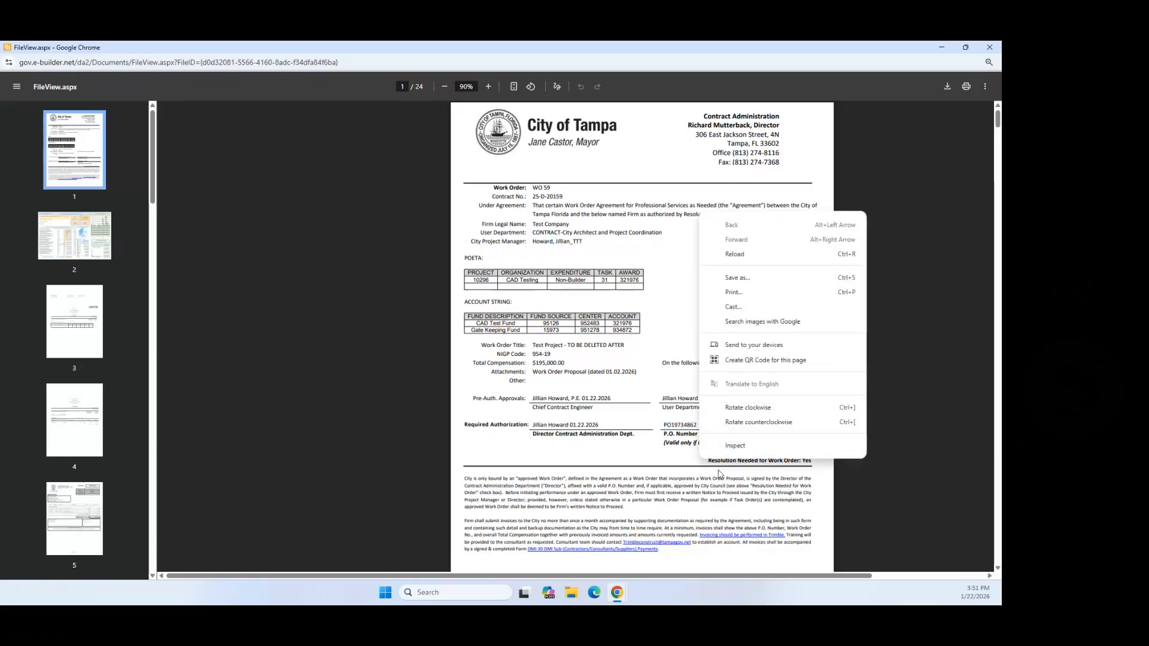
left_click(632, 464)
Step: Scroll through the remaining PDF pages and close the viewer
scroll(781, 513, "down", 3)
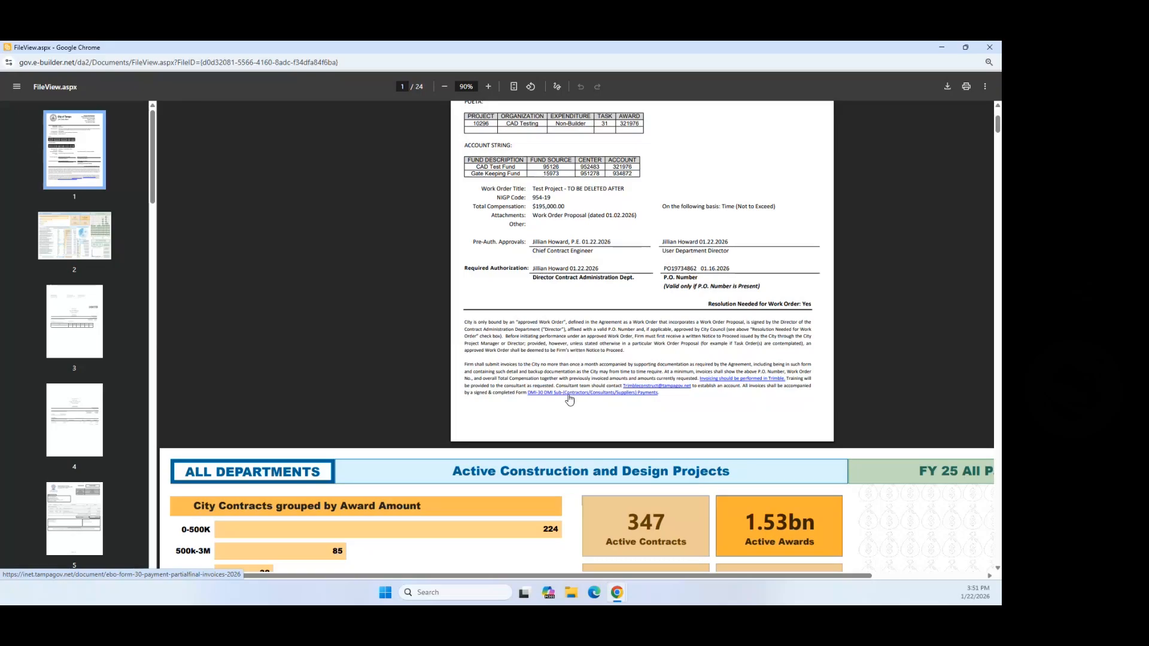
scroll(640, 428, "down", 1)
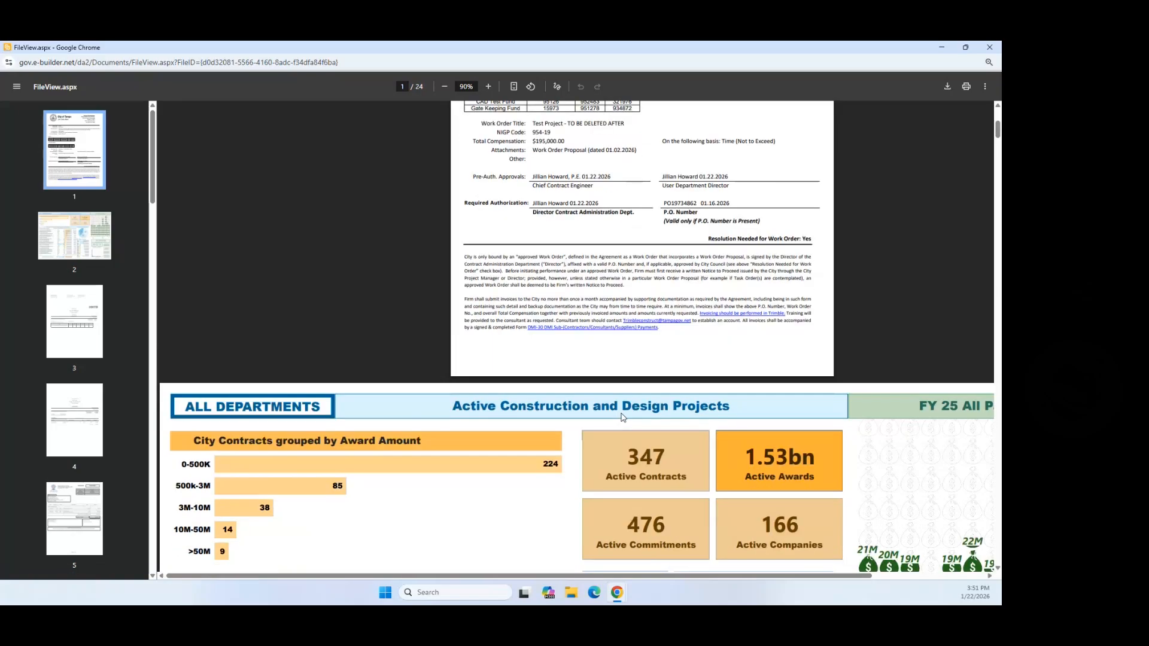
scroll(623, 418, "down", 15)
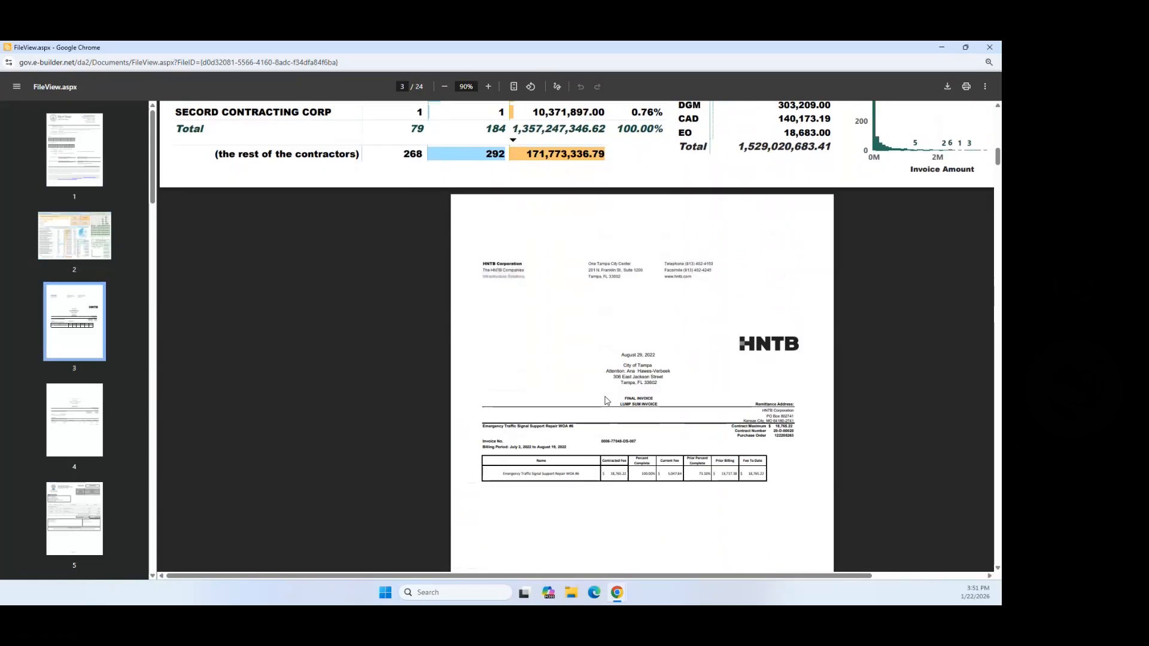
scroll(606, 402, "down", 13)
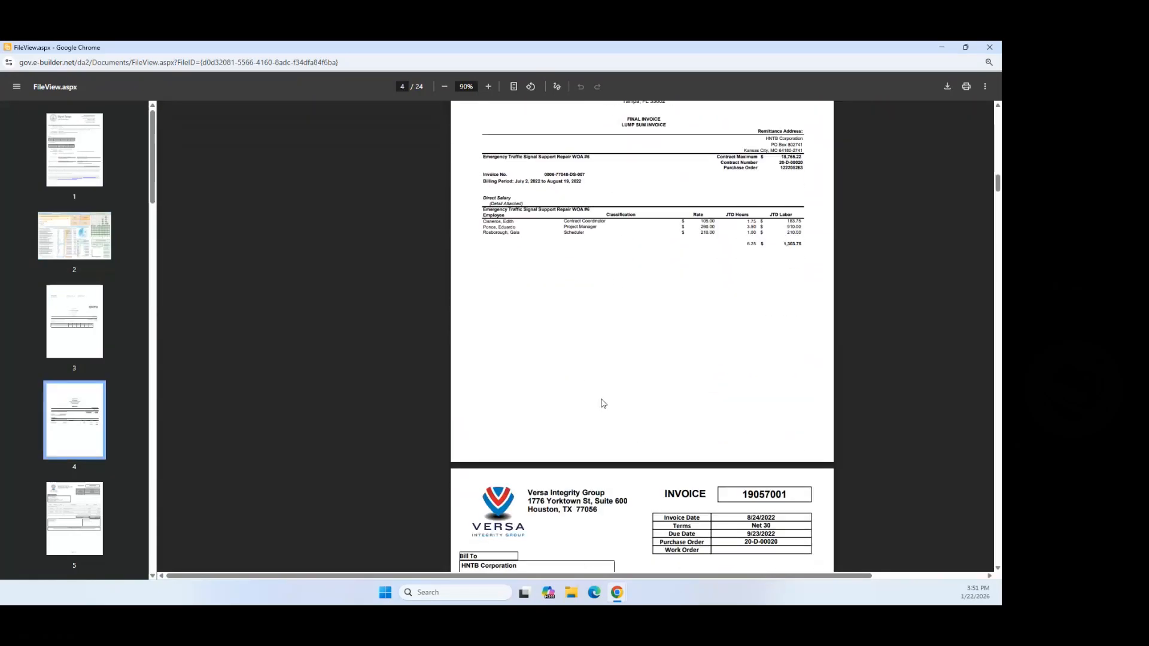
scroll(603, 404, "down", 7)
scroll(729, 395, "down", 3)
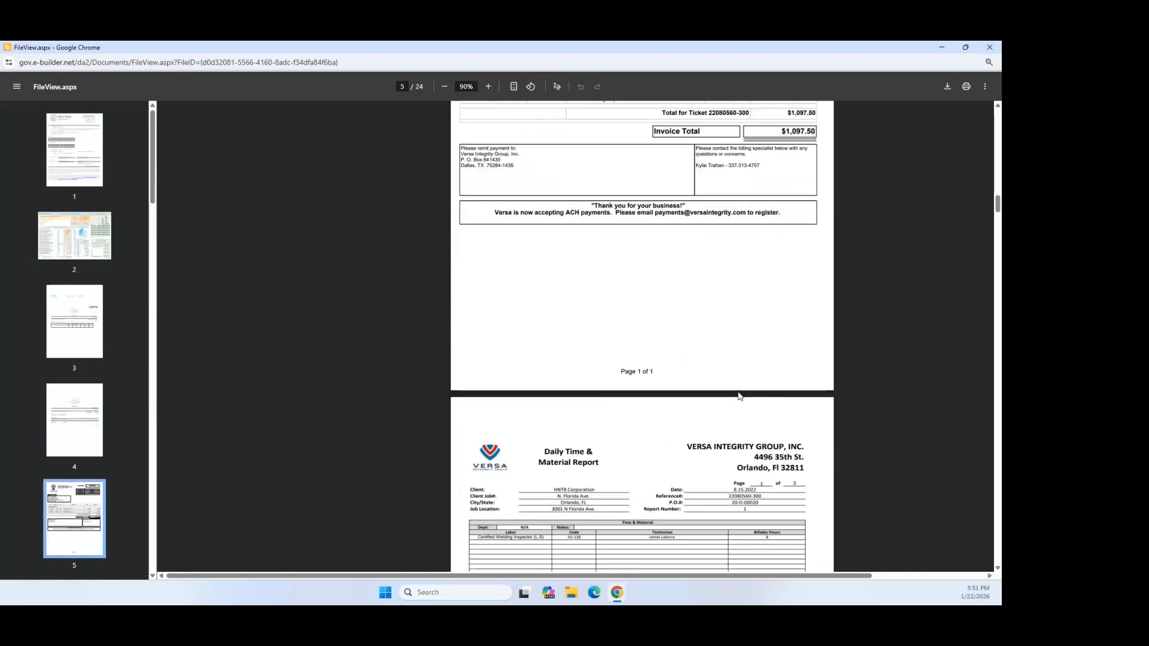
left_click(989, 46)
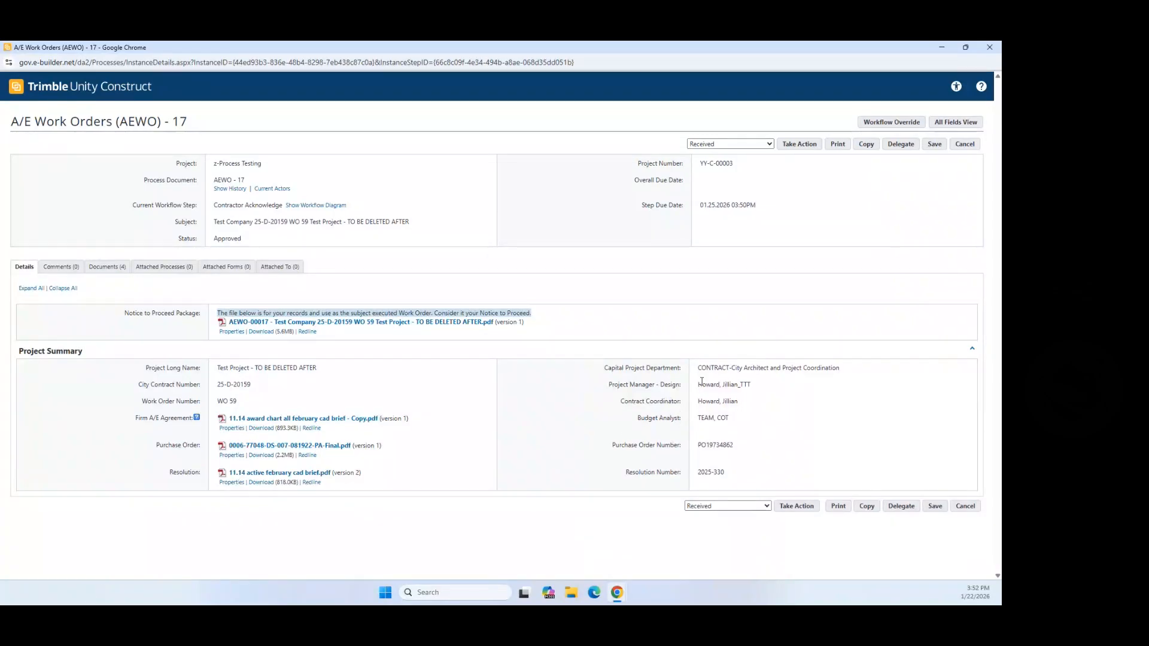
Step: Review the Project Summary and contract numbers, then submit the Received response
left_click_drag(702, 367, 726, 474)
left_click(702, 470)
left_click_drag(216, 385, 268, 395)
left_click(271, 388)
left_click(798, 510)
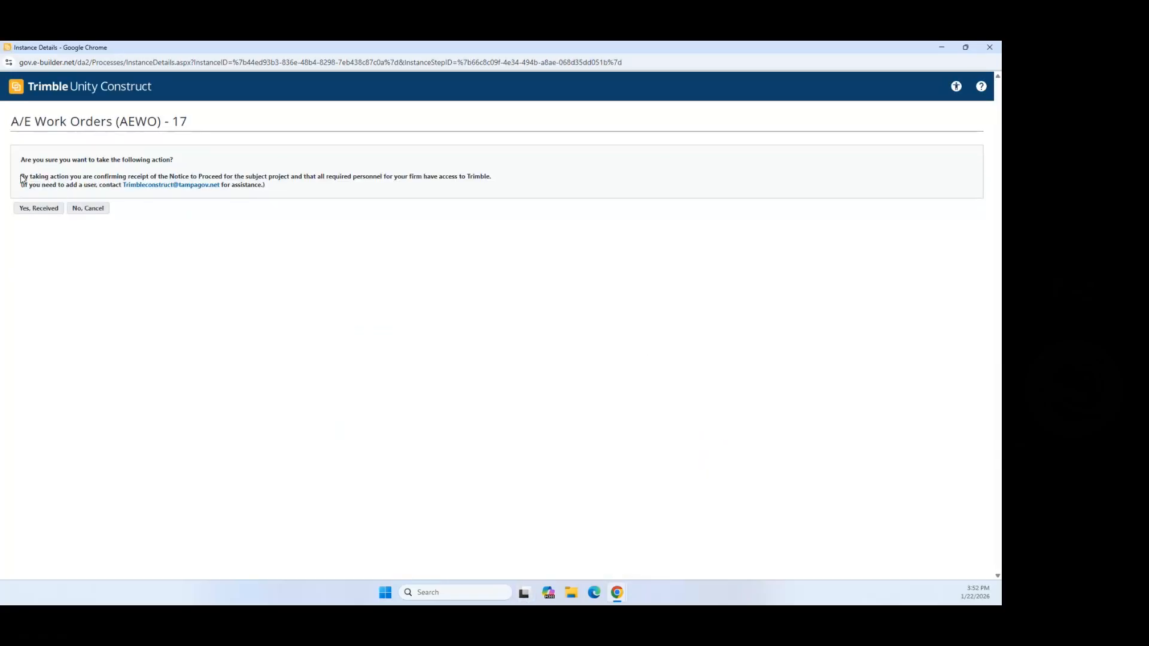
Step: Confirm receipt of the Notice to Proceed with Yes, Received
left_click_drag(22, 176, 398, 176)
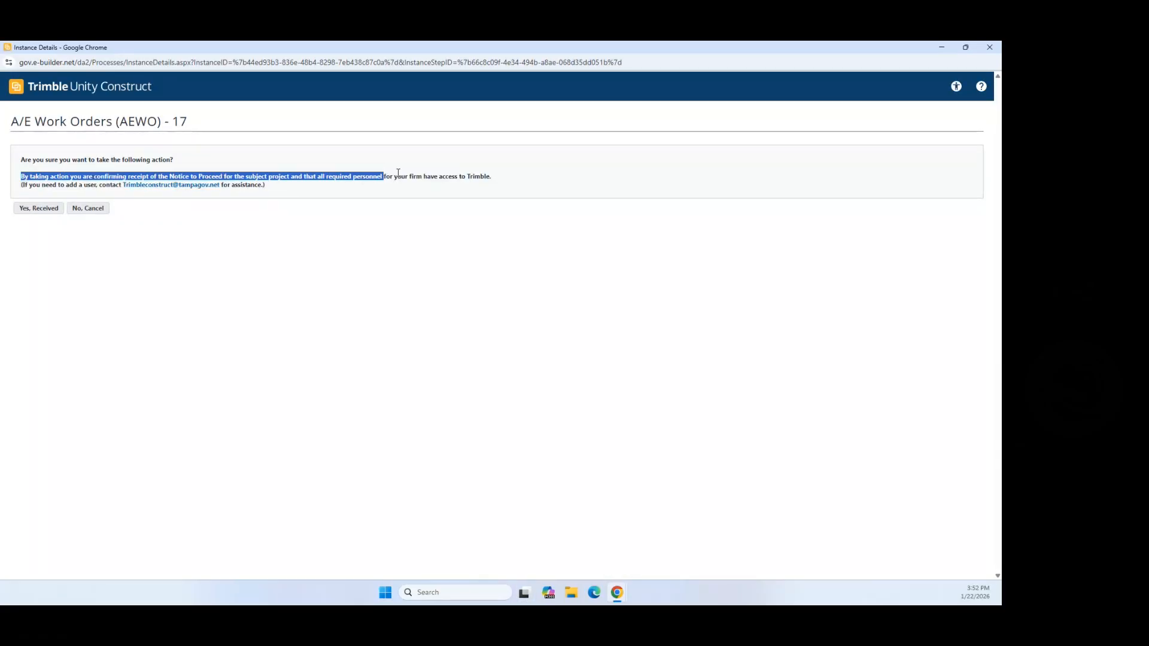
triple_click(503, 175)
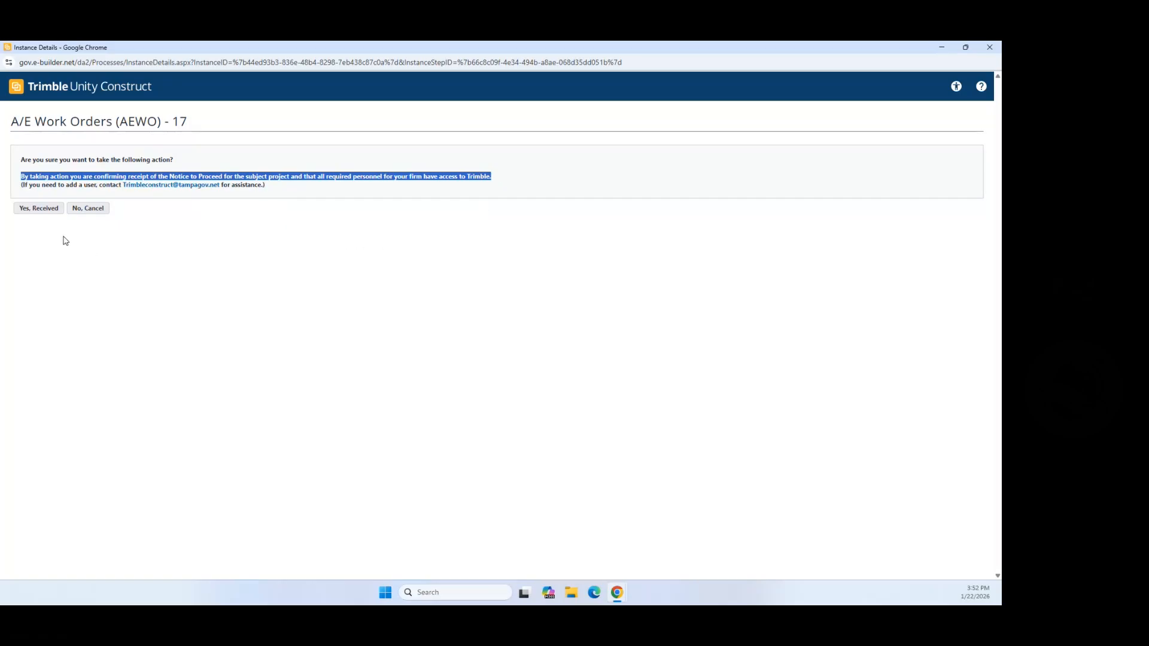
left_click(41, 207)
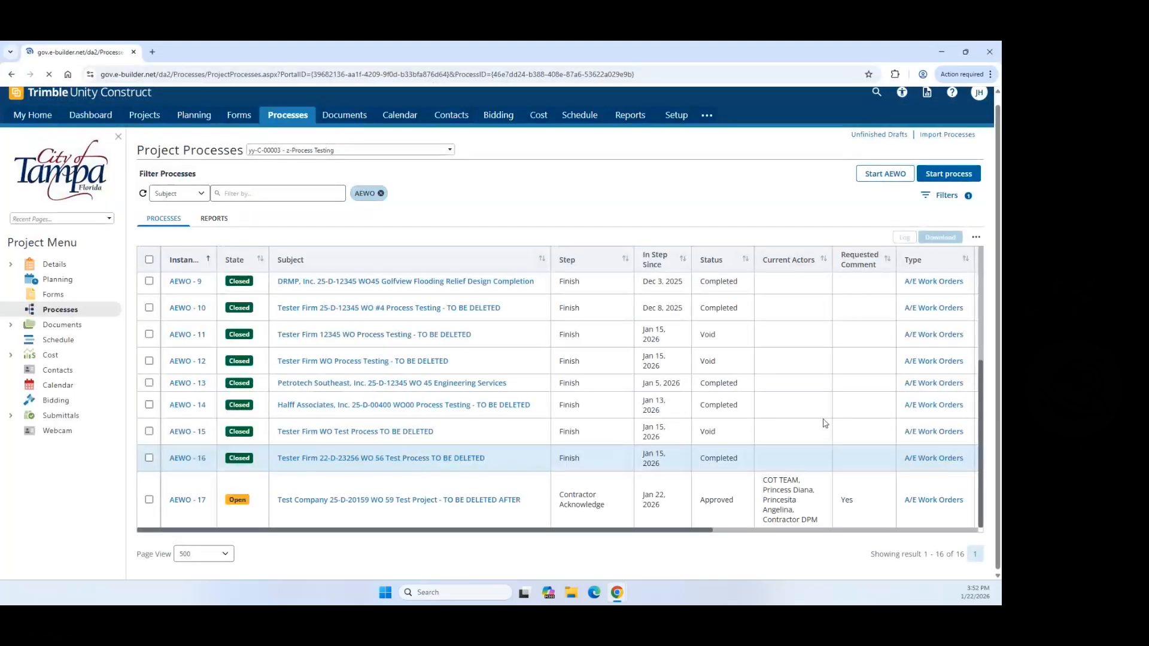
Step: Open AEWO-17 from the refreshed Processes list and maximize its details window
scroll(598, 457, "down", 3)
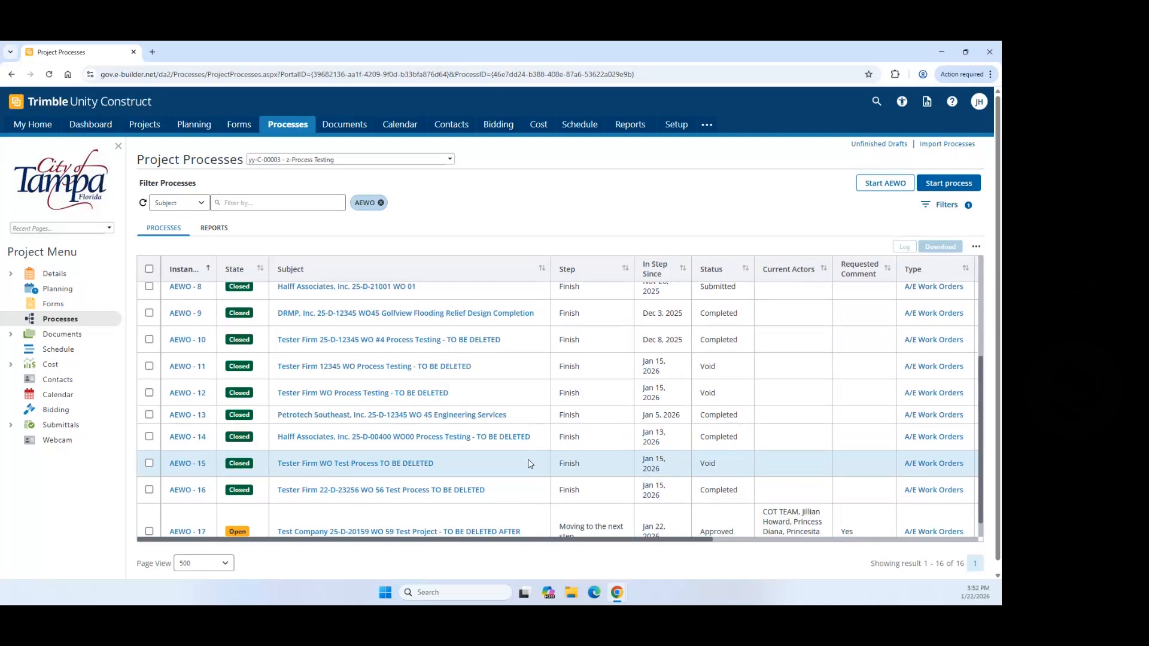
scroll(530, 464, "down", 3)
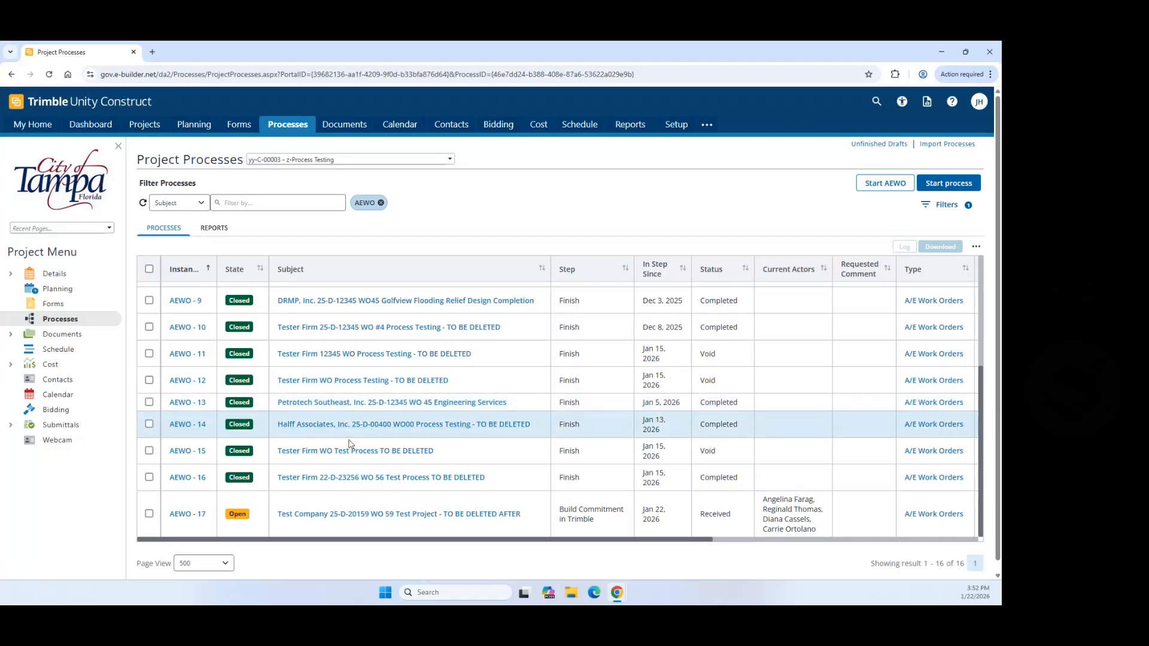
left_click(184, 516)
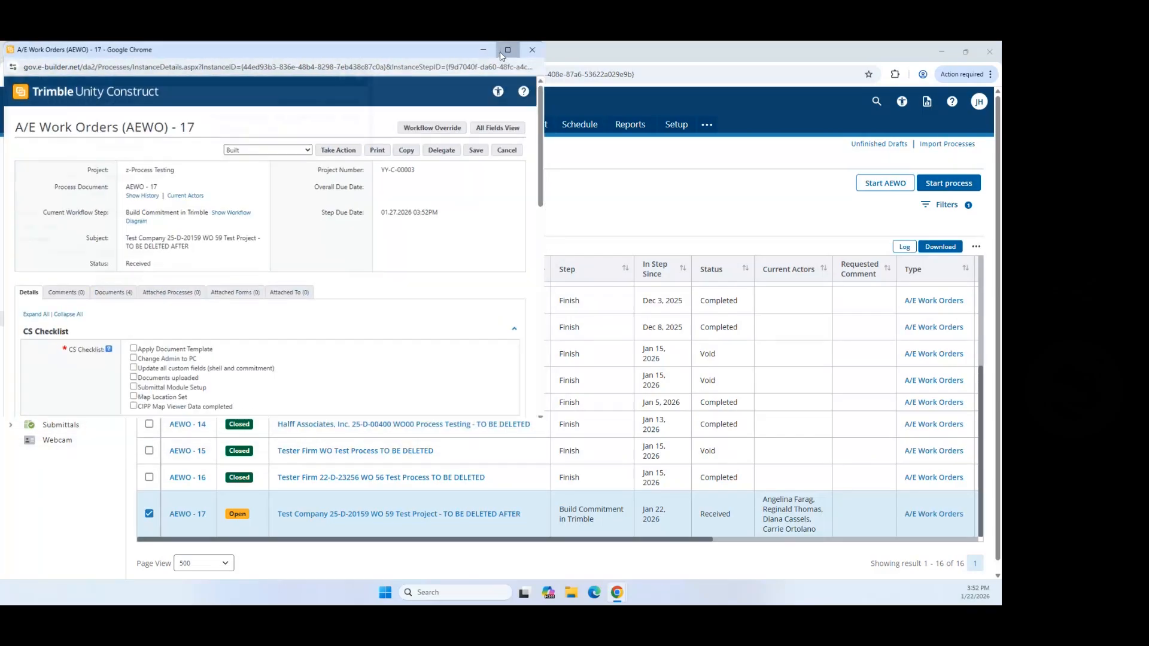
left_click(500, 52)
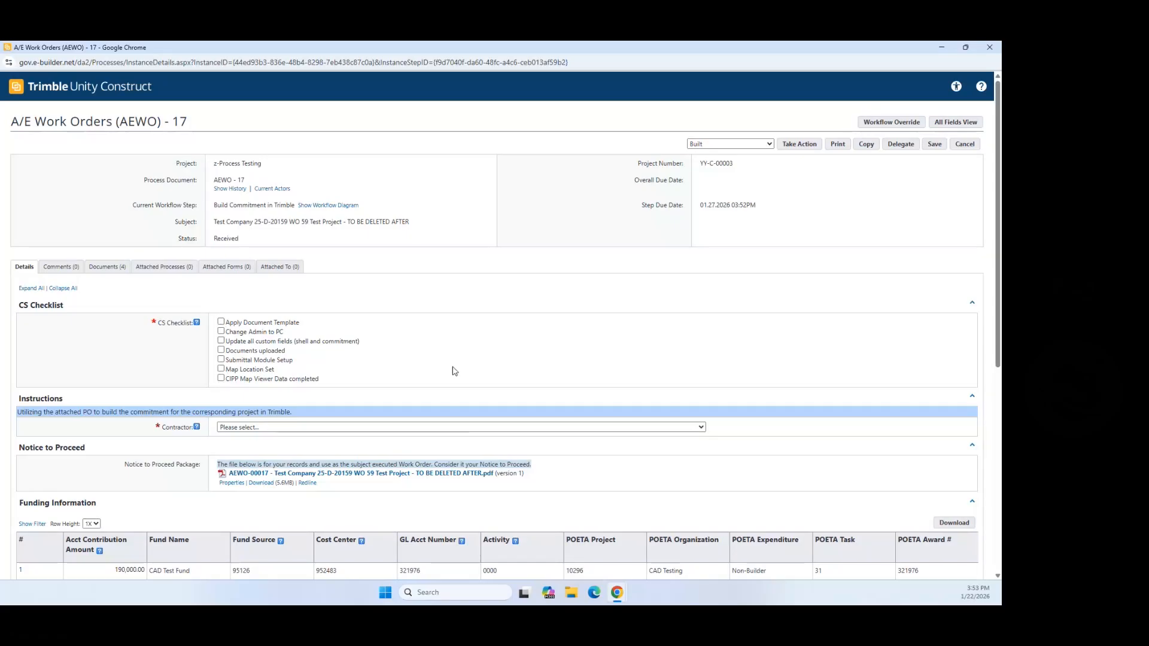
scroll(455, 413, "down", 3)
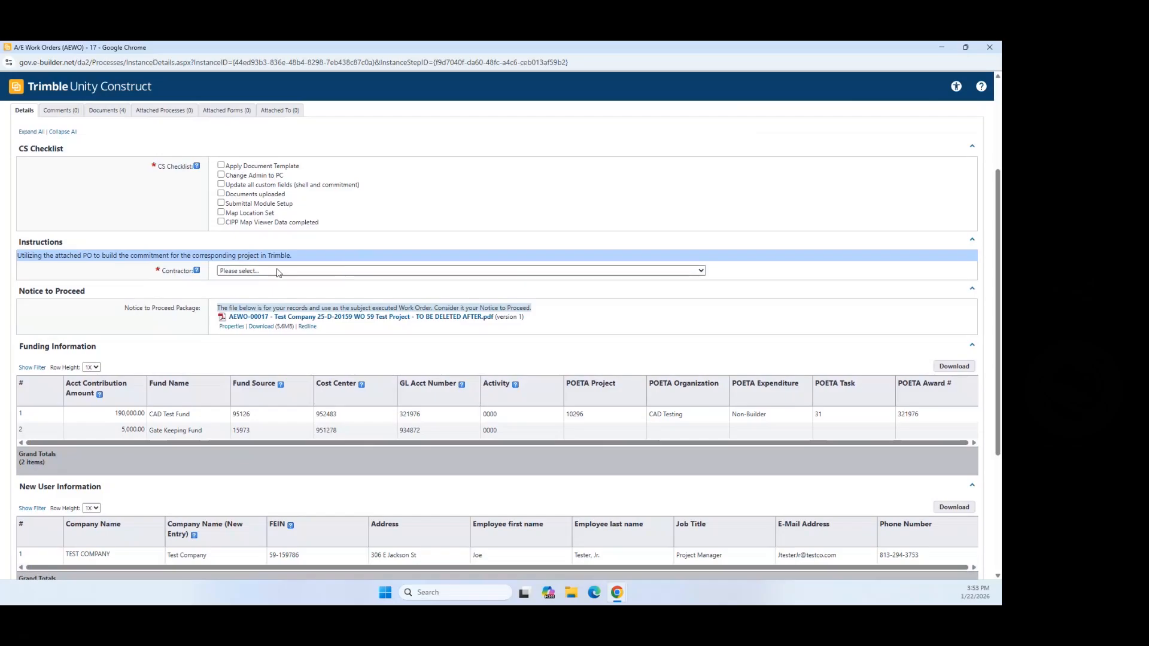
Step: Check the Contractor choices and CS Checklist, then view and close the Notice to Proceed PDF
left_click(263, 270)
left_click(266, 276)
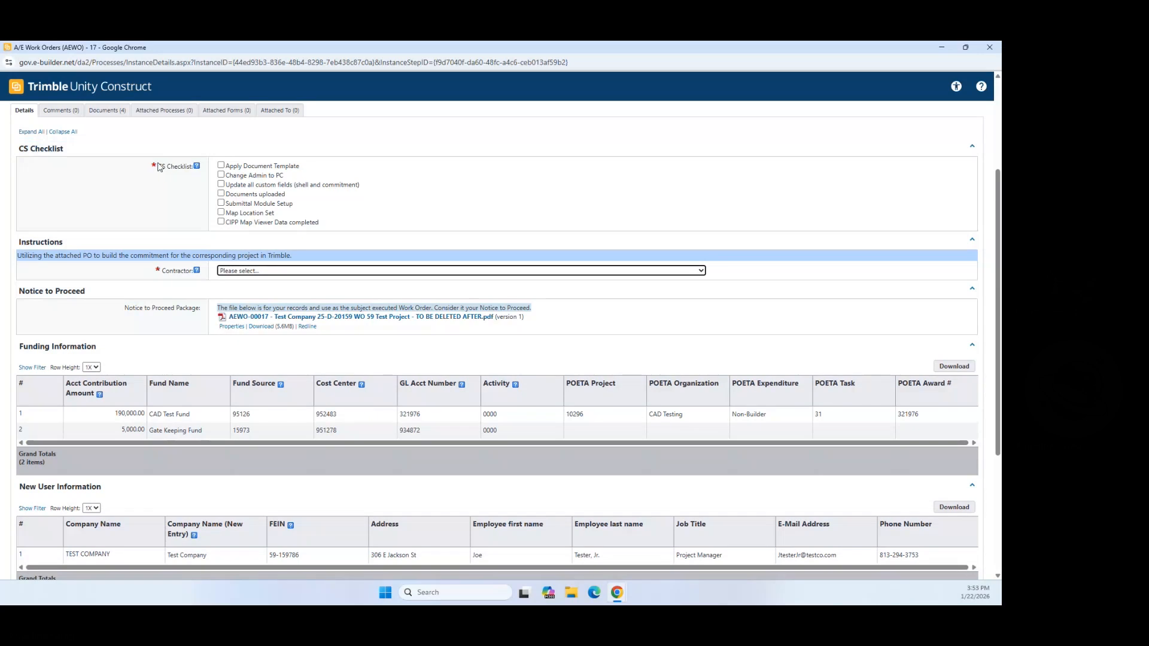
left_click_drag(158, 168, 150, 166)
left_click(161, 269)
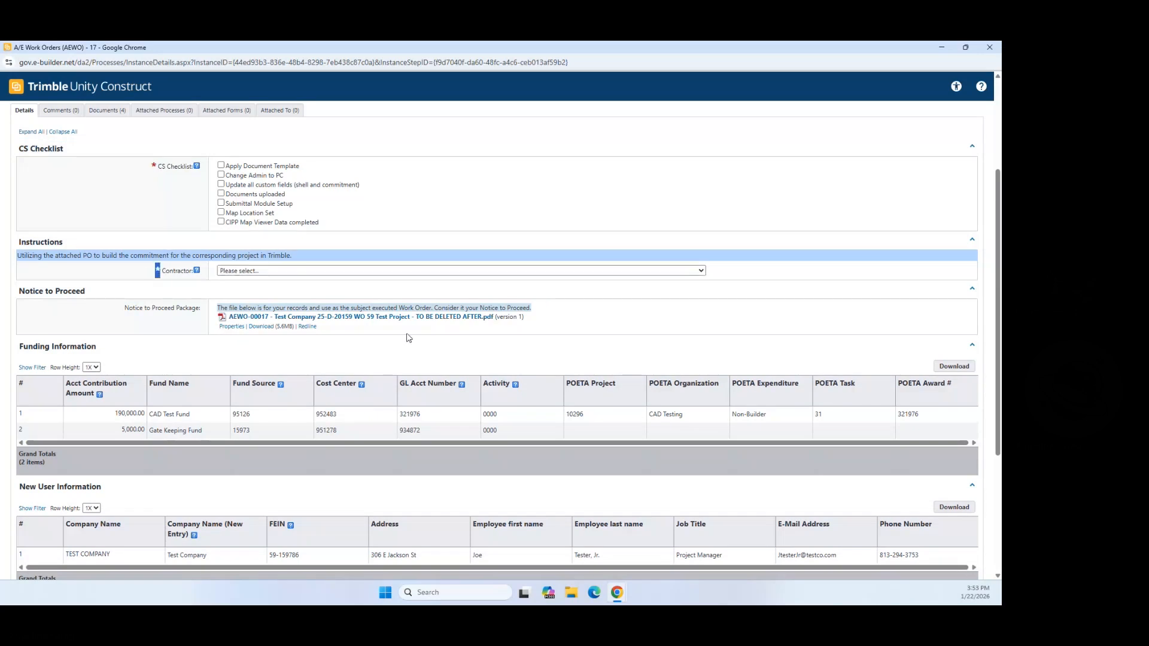
left_click(393, 317)
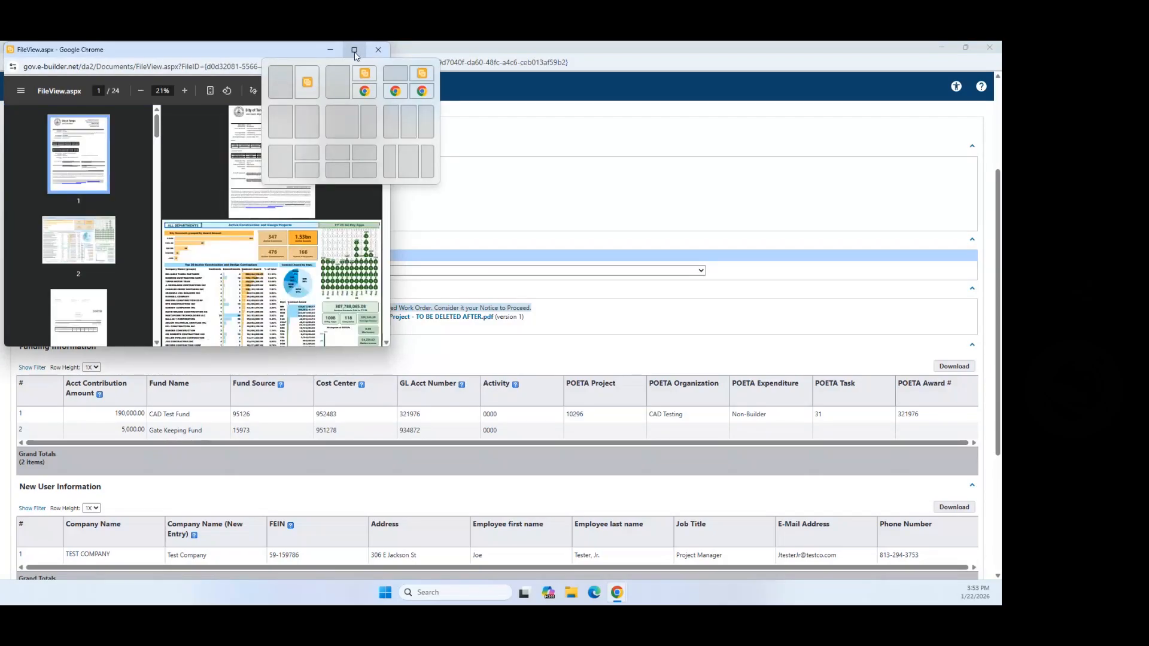
left_click(378, 50)
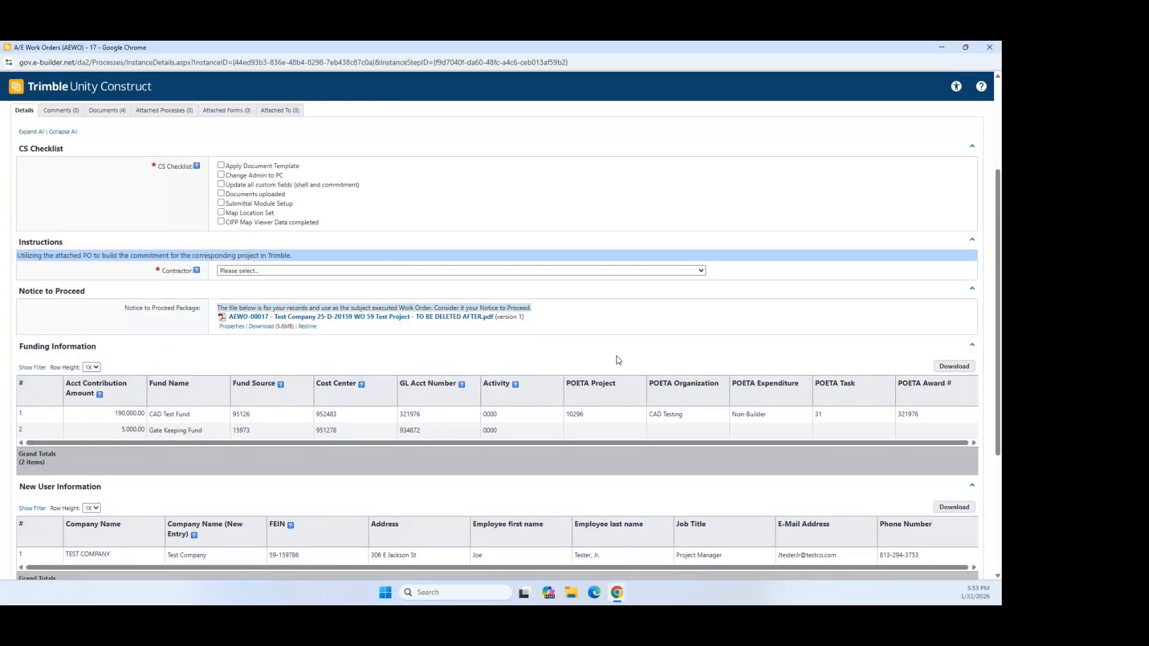
Step: Scroll down the work order to the action bar with Built selected
scroll(613, 359, "down", 3)
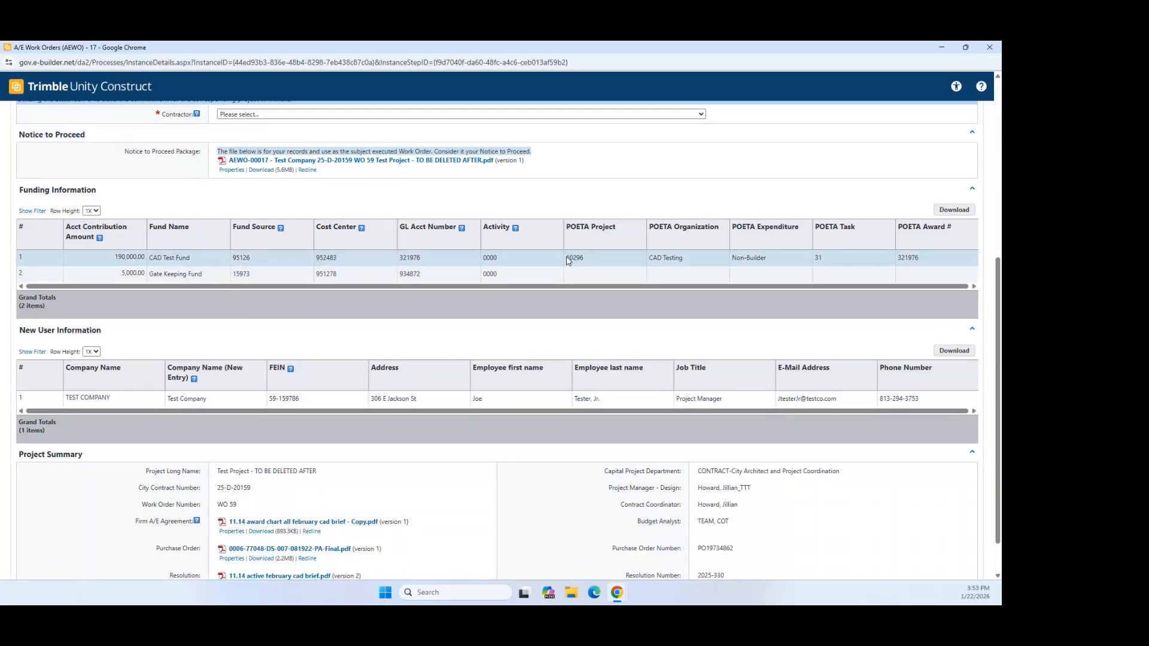
scroll(745, 330, "down", 1)
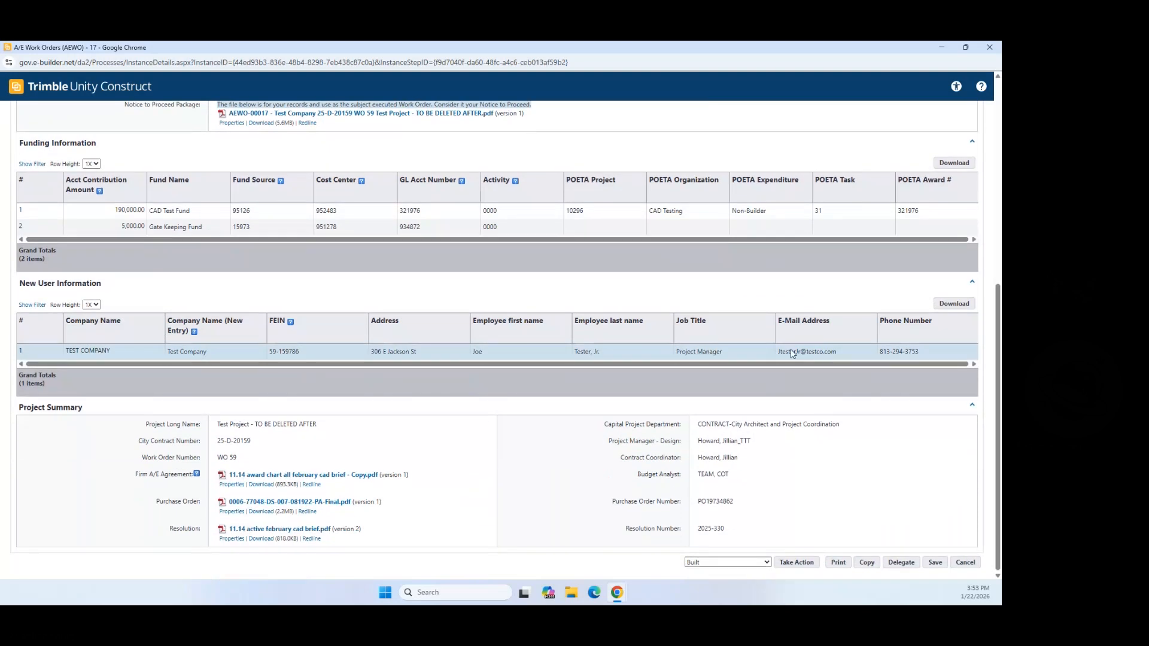
scroll(862, 304, "up", 6)
scroll(850, 312, "down", 3)
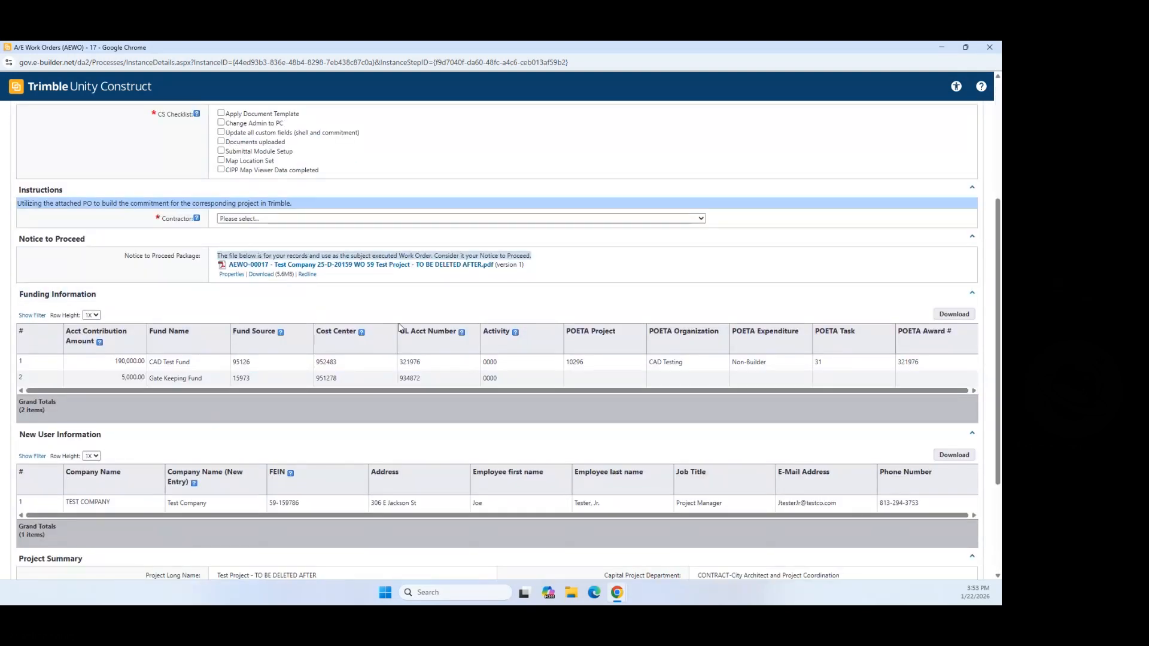
scroll(467, 286, "down", 2)
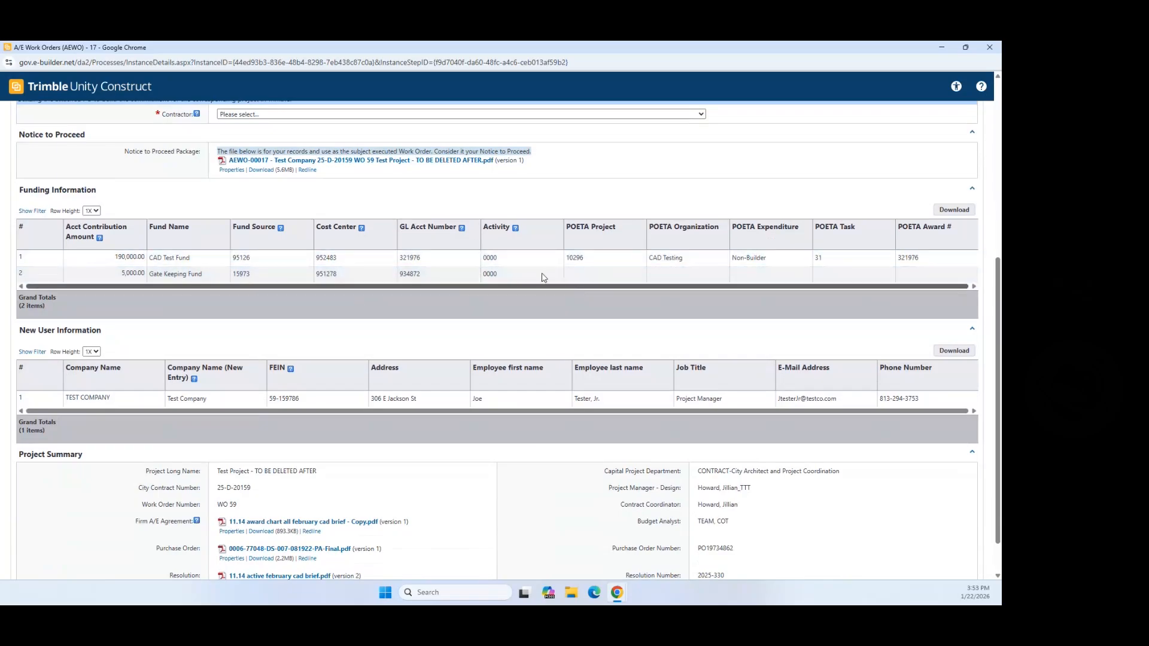
scroll(459, 255, "down", 1)
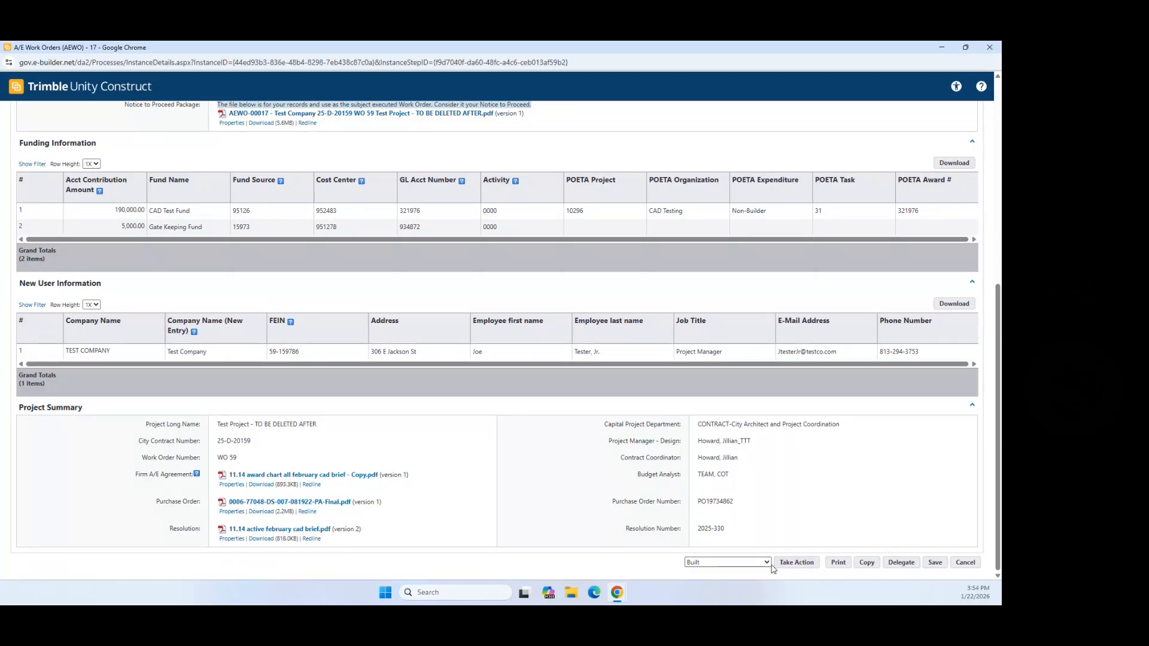
Step: Set the Contractor field to Contractor DPM
left_click(796, 564)
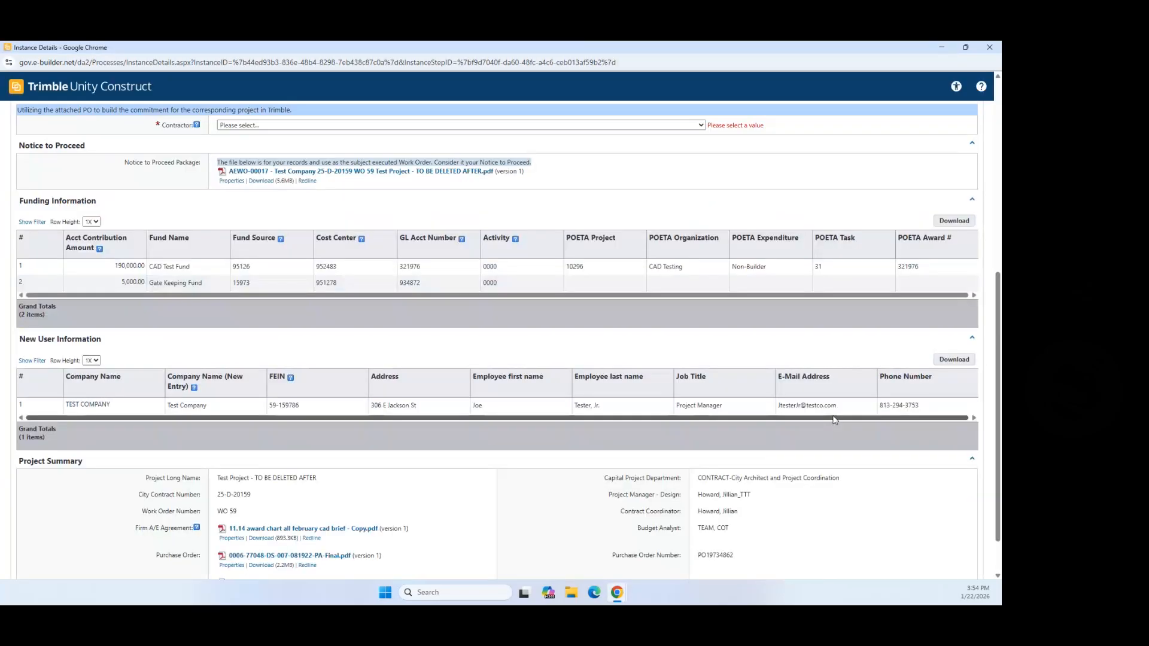
scroll(703, 430, "down", 1)
scroll(701, 438, "up", 4)
scroll(701, 438, "up", 3)
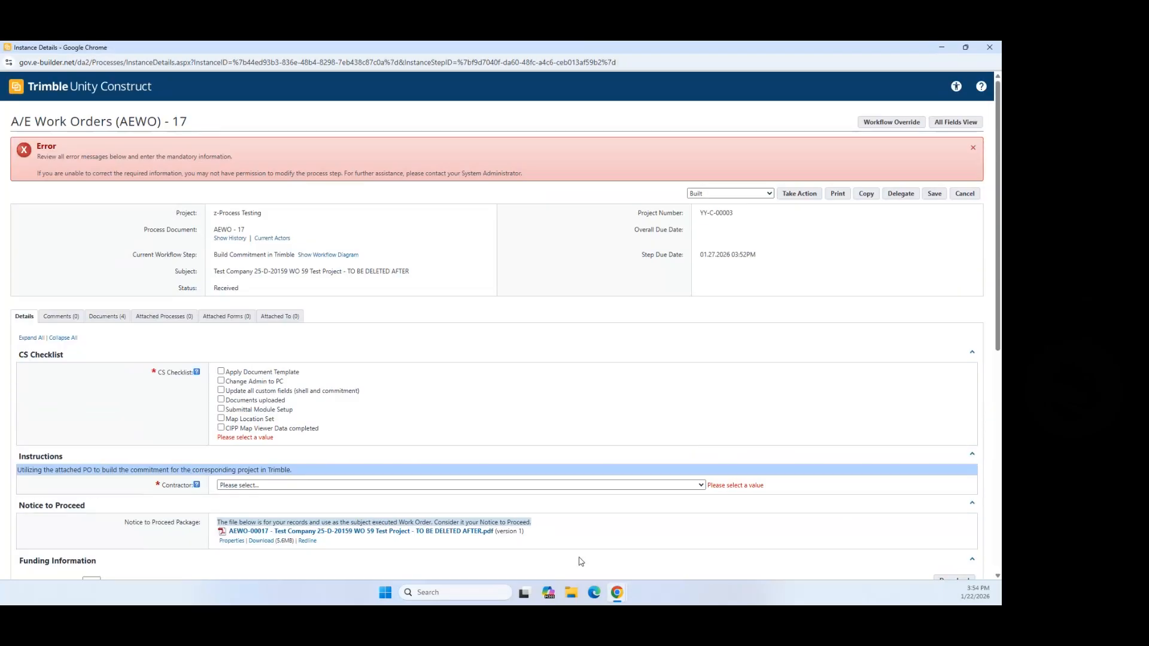
left_click(689, 487)
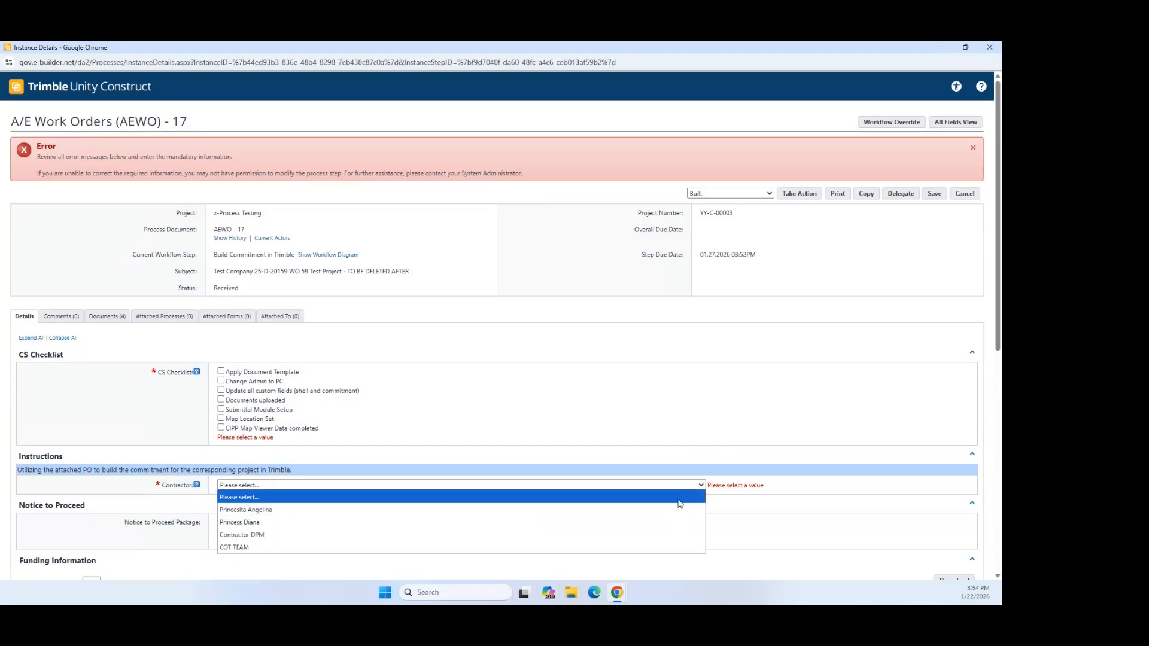
left_click(520, 534)
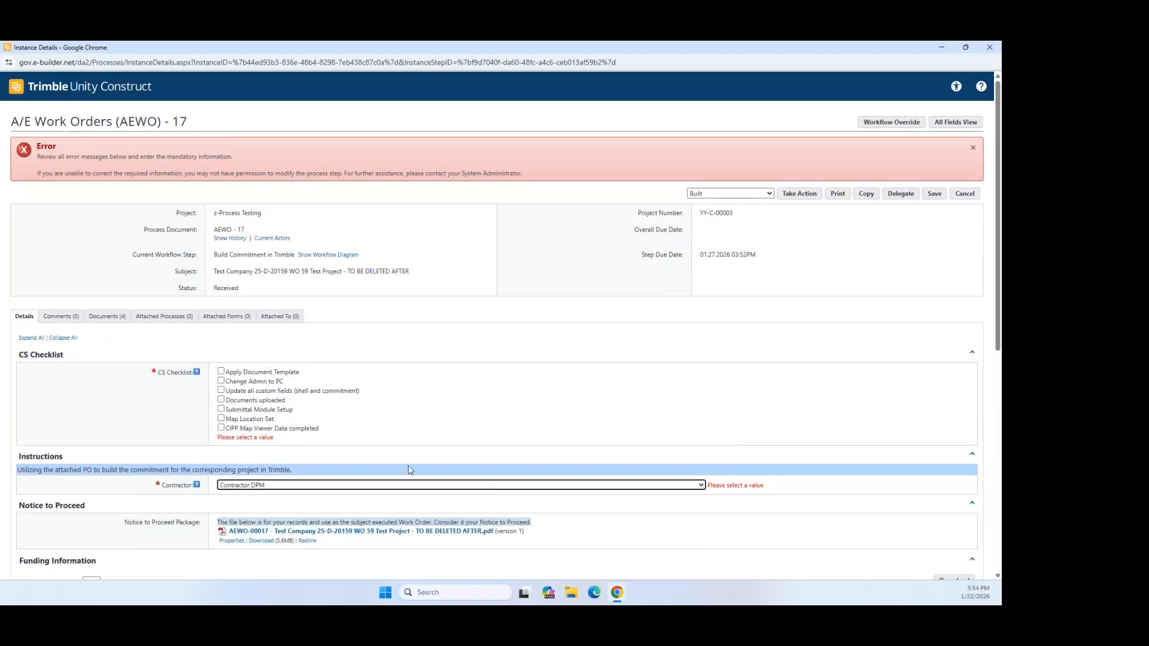
Step: Tick Apply Document Template, Change Admin to PC, Submittal Module Setup and Map Location Set, then submit Built
left_click(218, 370)
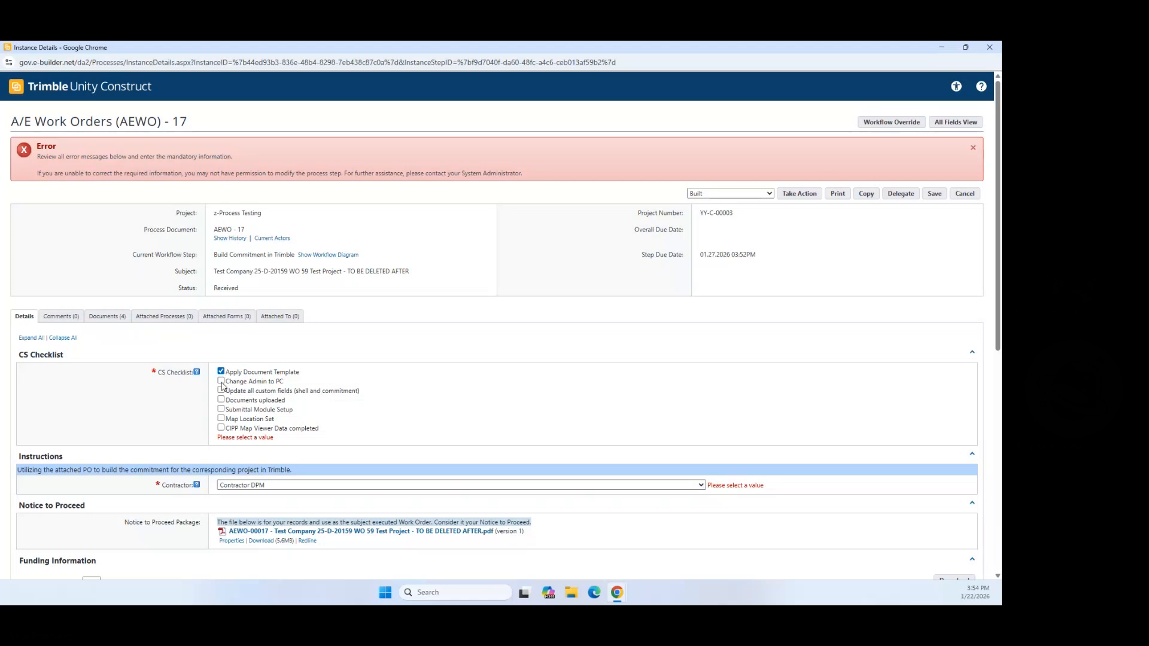
left_click(222, 382)
left_click(222, 410)
left_click(221, 419)
scroll(758, 465, "down", 7)
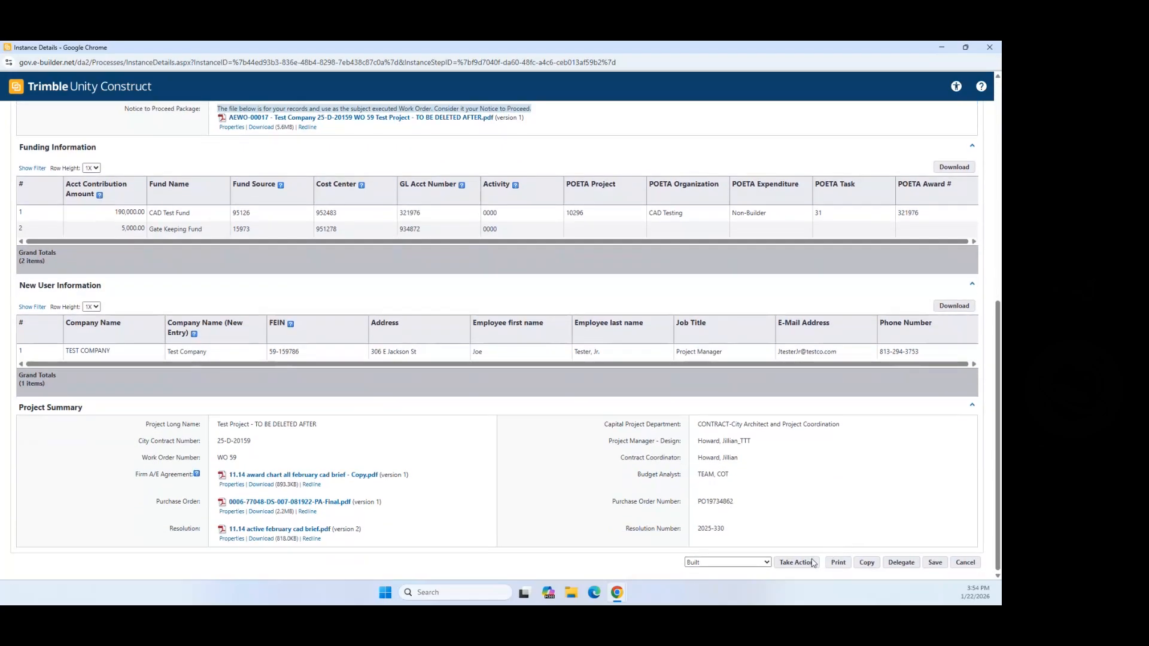
left_click(813, 562)
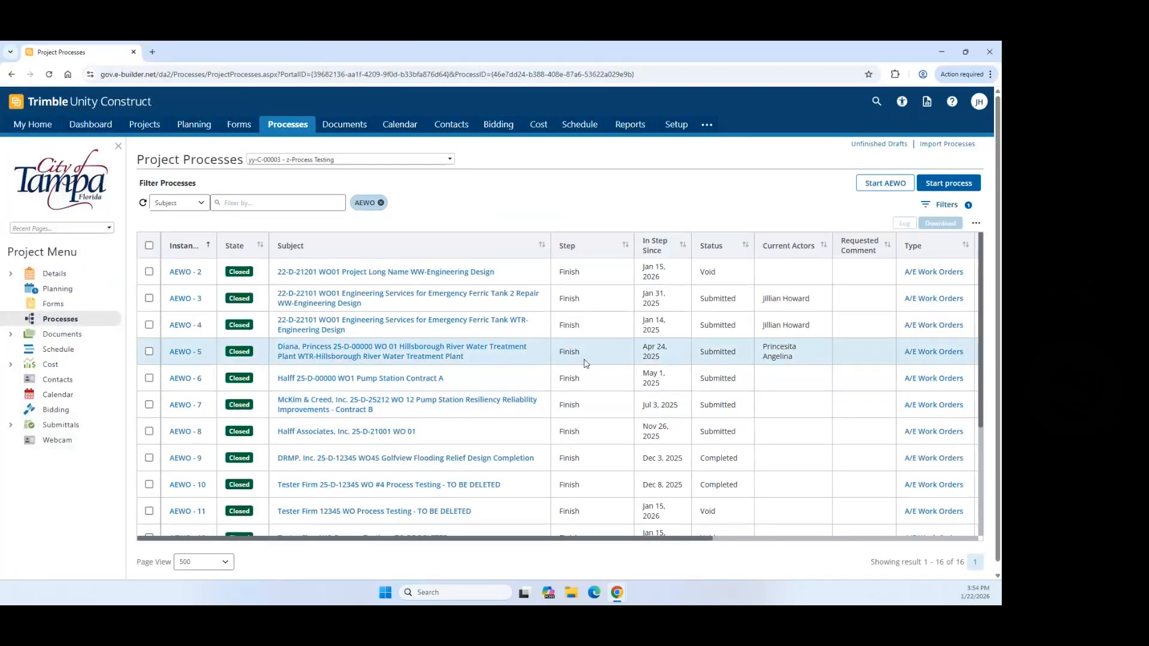
scroll(574, 365, "down", 3)
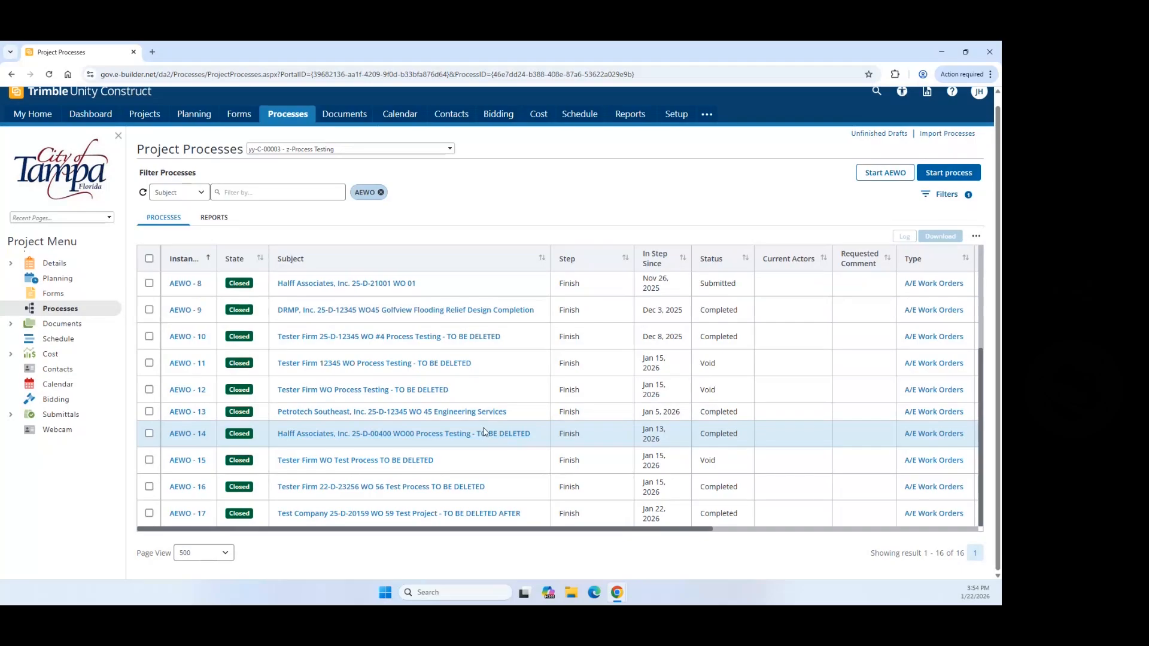
left_click(344, 516)
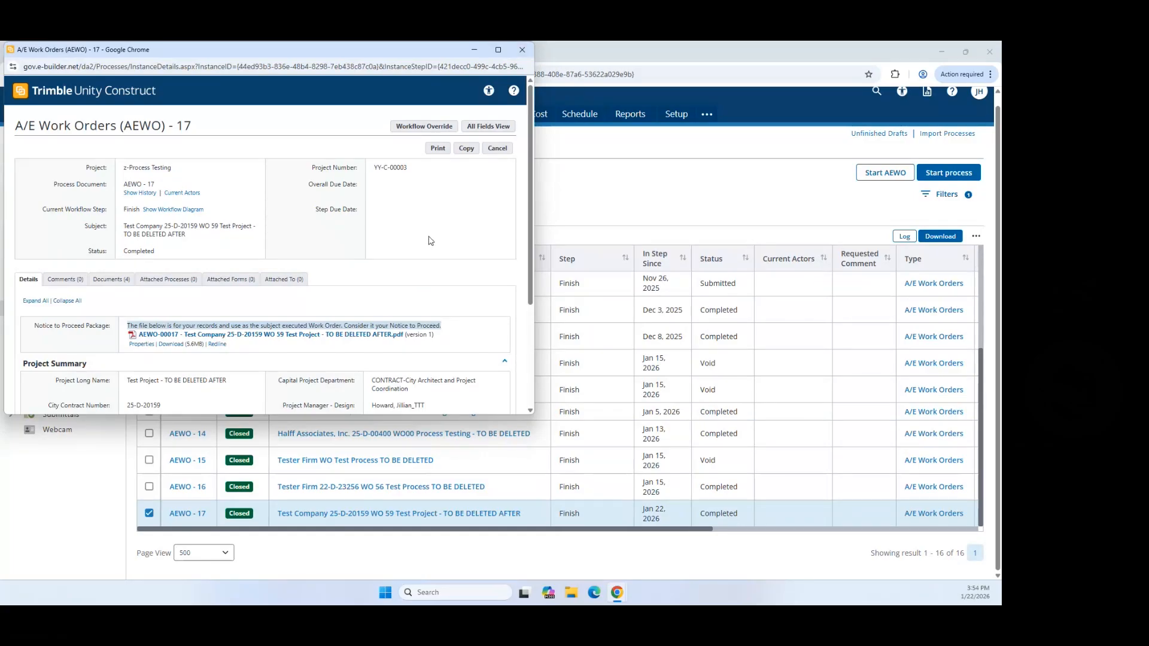
scroll(428, 240, "down", 3)
scroll(435, 257, "up", 5)
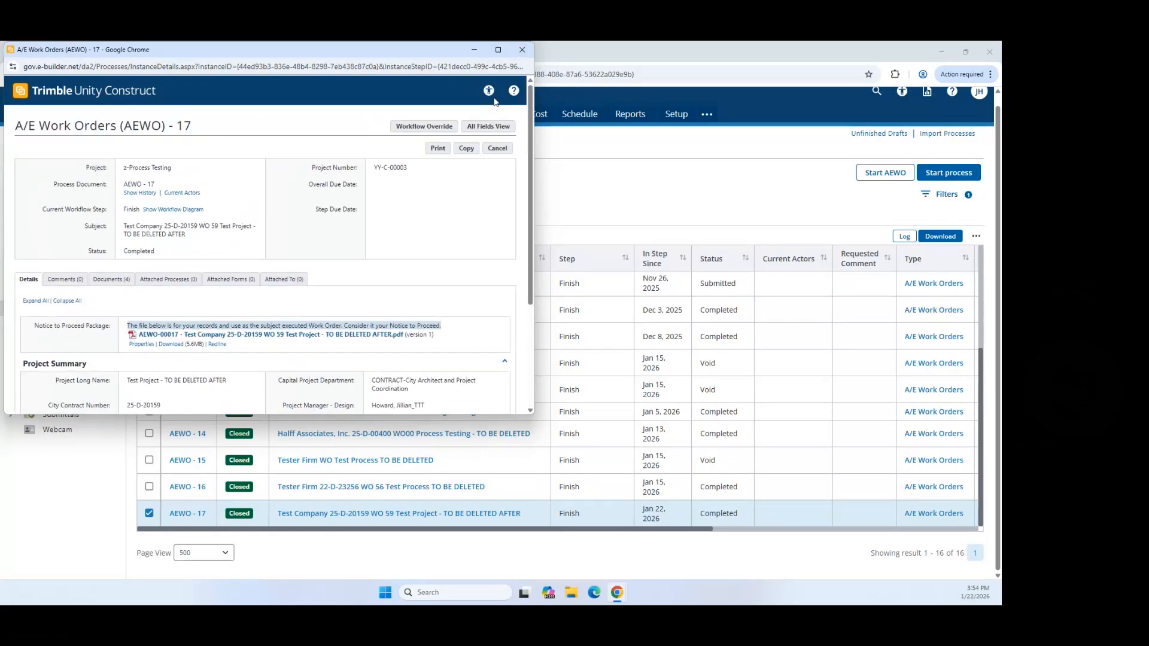
left_click(522, 49)
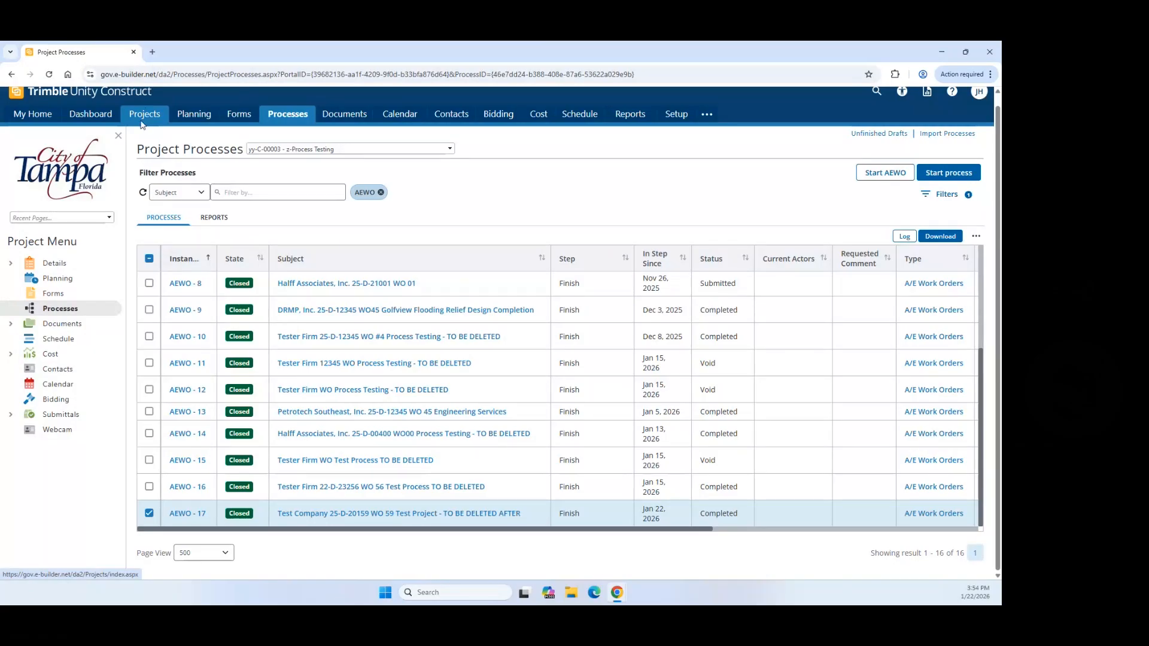
Step: Search the projects list for 'Process' and open the z-Process Testing project
left_click(142, 122)
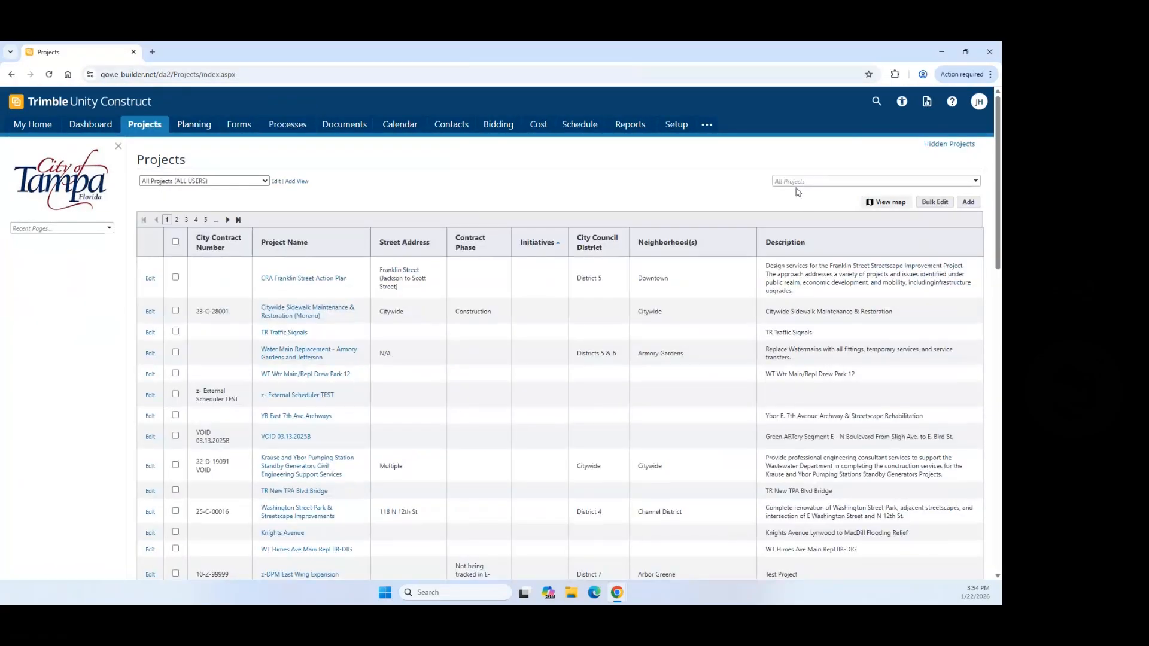
left_click(795, 180)
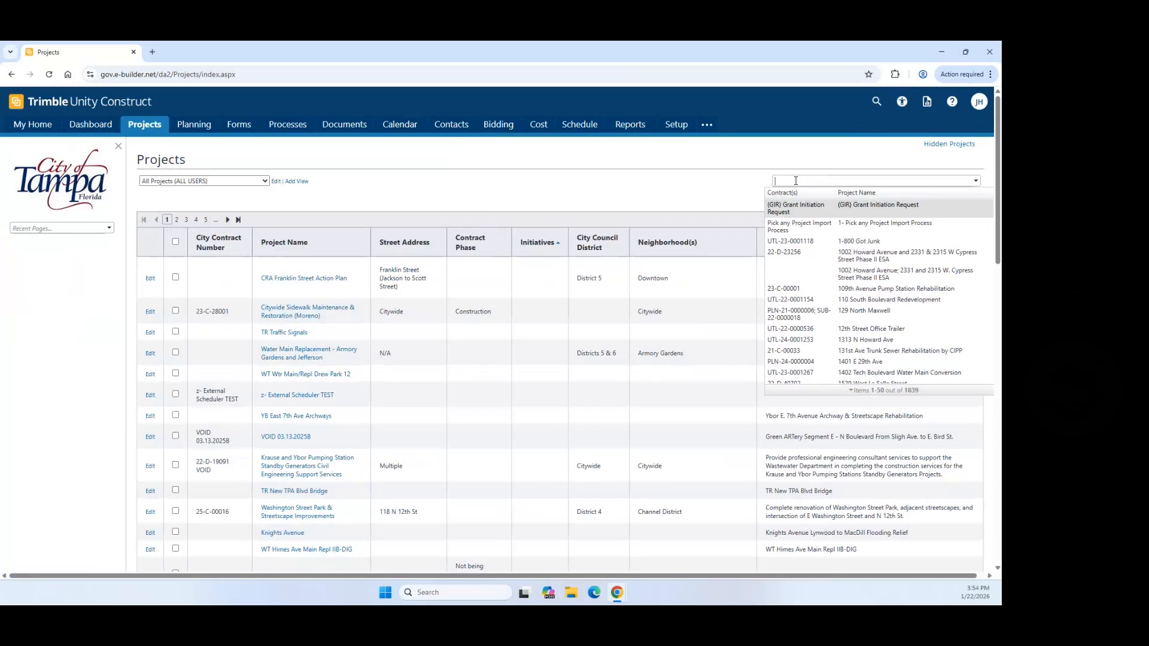
type("Pro")
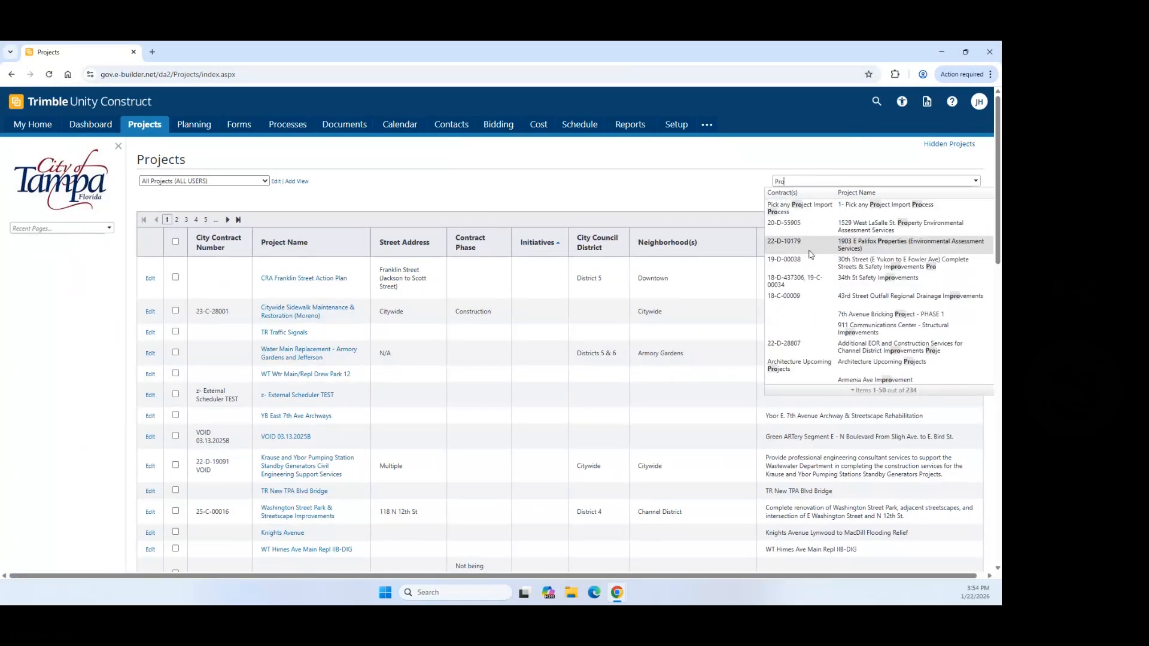
scroll(796, 309, "down", 10)
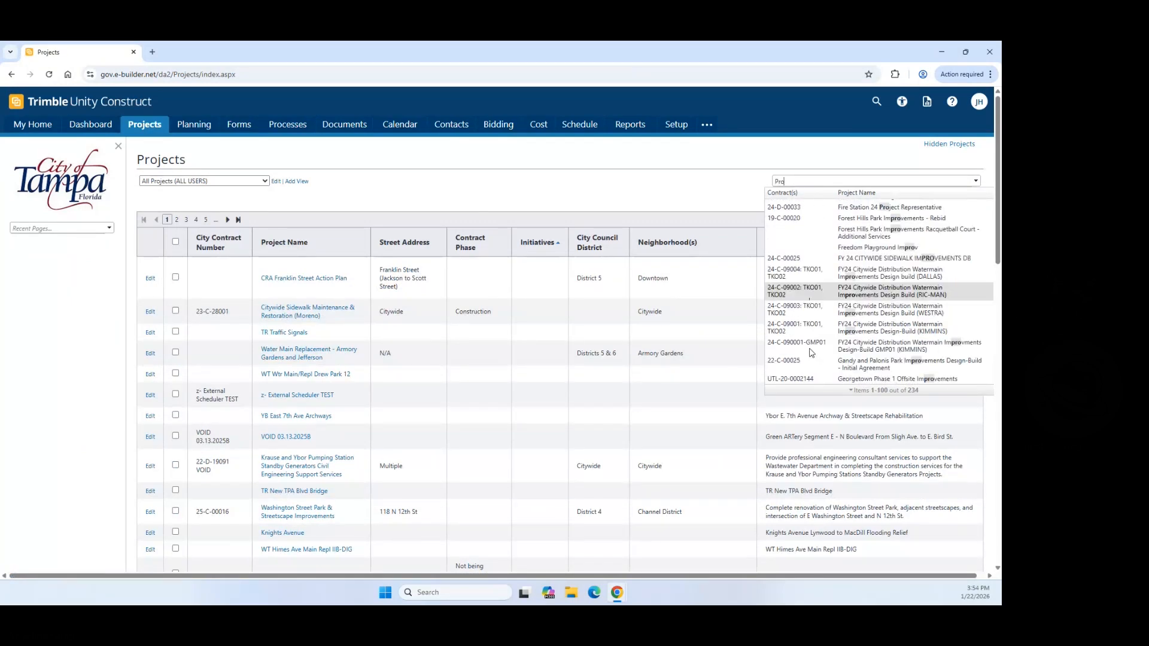
scroll(810, 353, "down", 10)
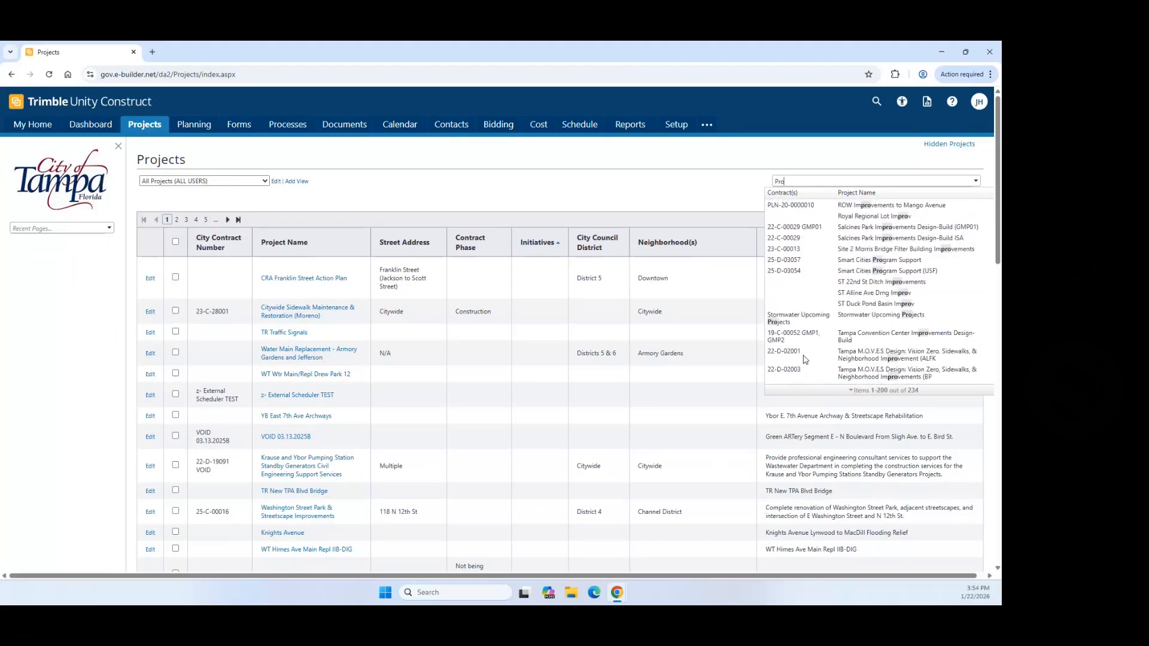
type("ces")
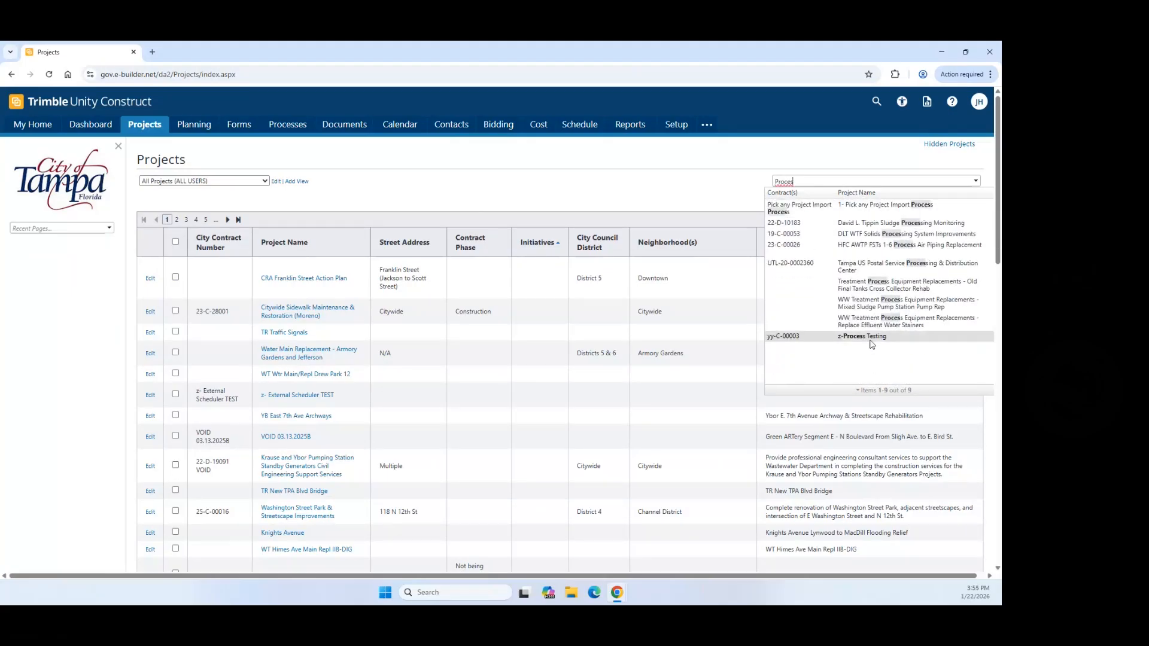
left_click(862, 336)
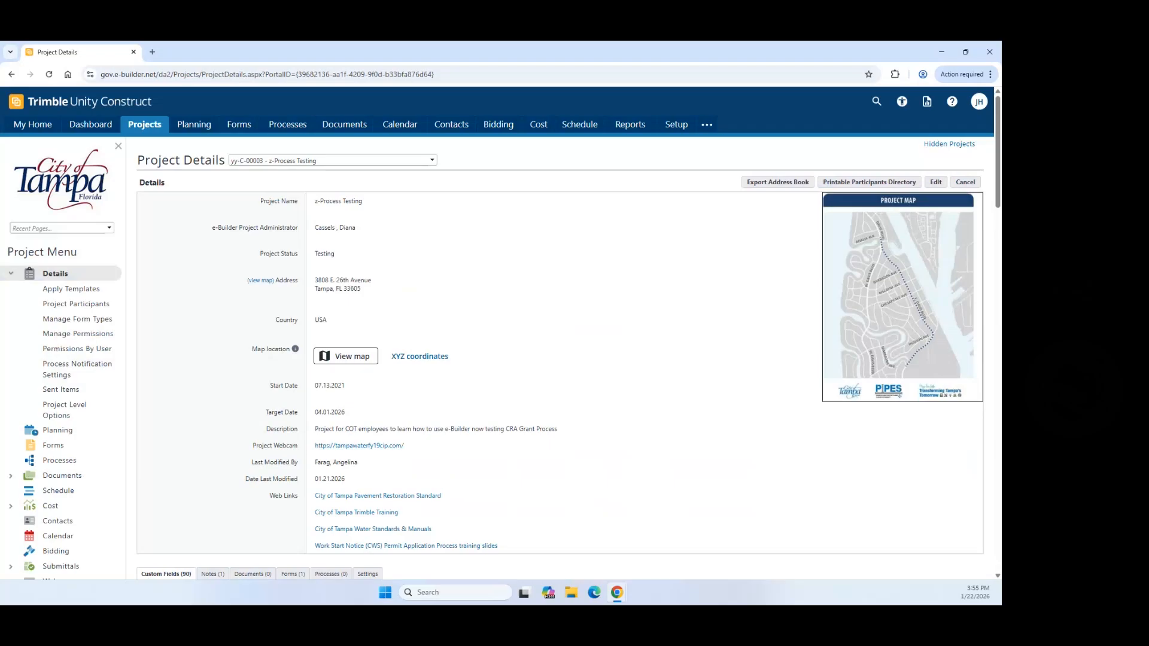
Step: View the project's processes, then return to My Home and its My Processes list
left_click(29, 457)
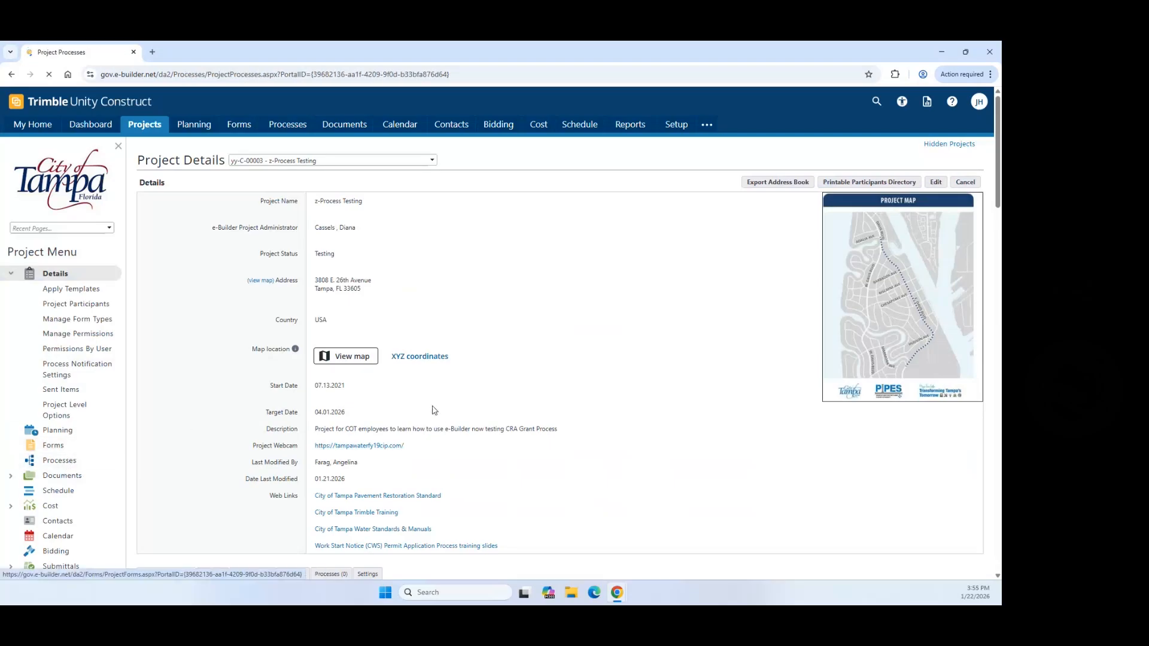
scroll(346, 542, "down", 5)
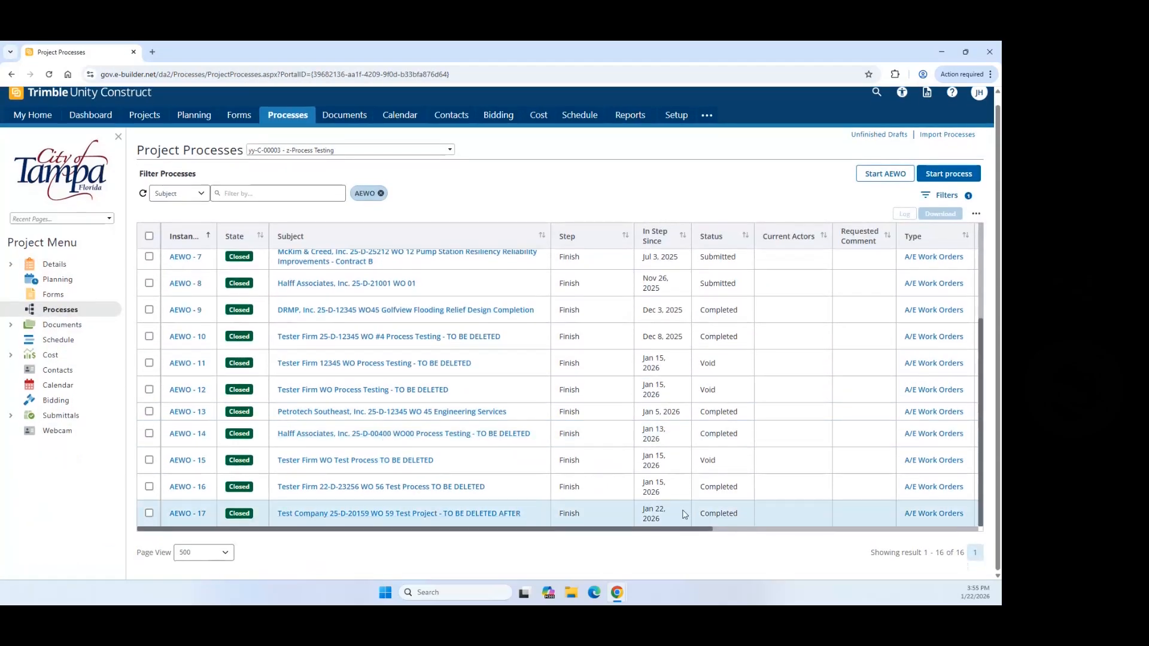
left_click(33, 115)
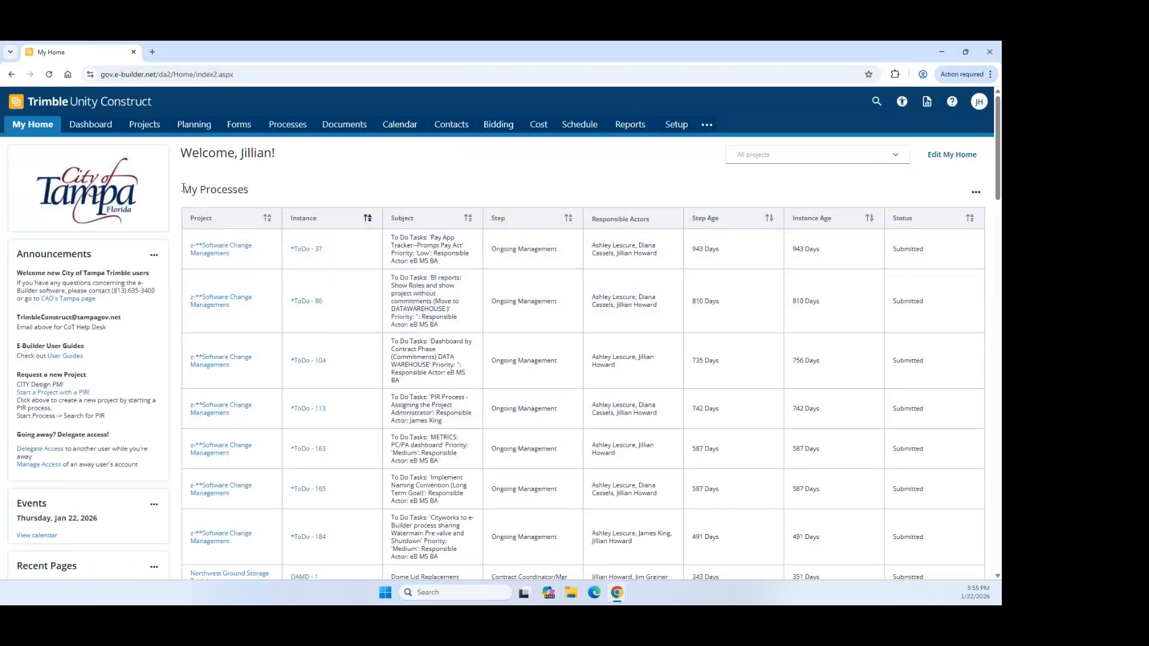
left_click_drag(184, 188, 250, 190)
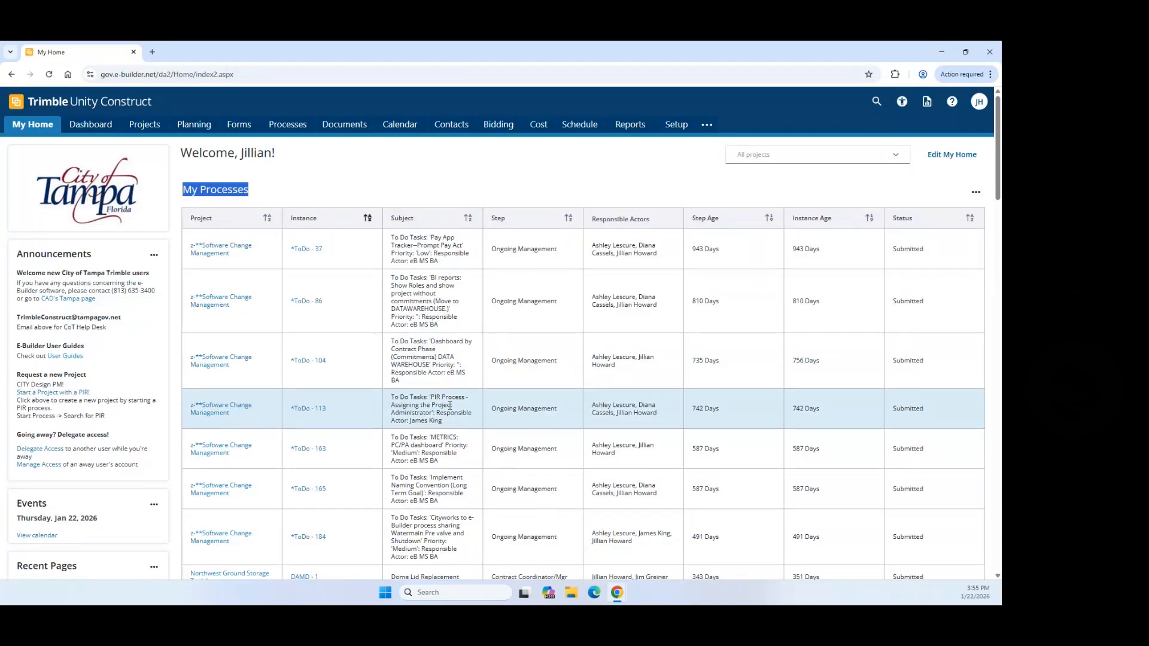
scroll(450, 406, "down", 3)
scroll(458, 410, "up", 3)
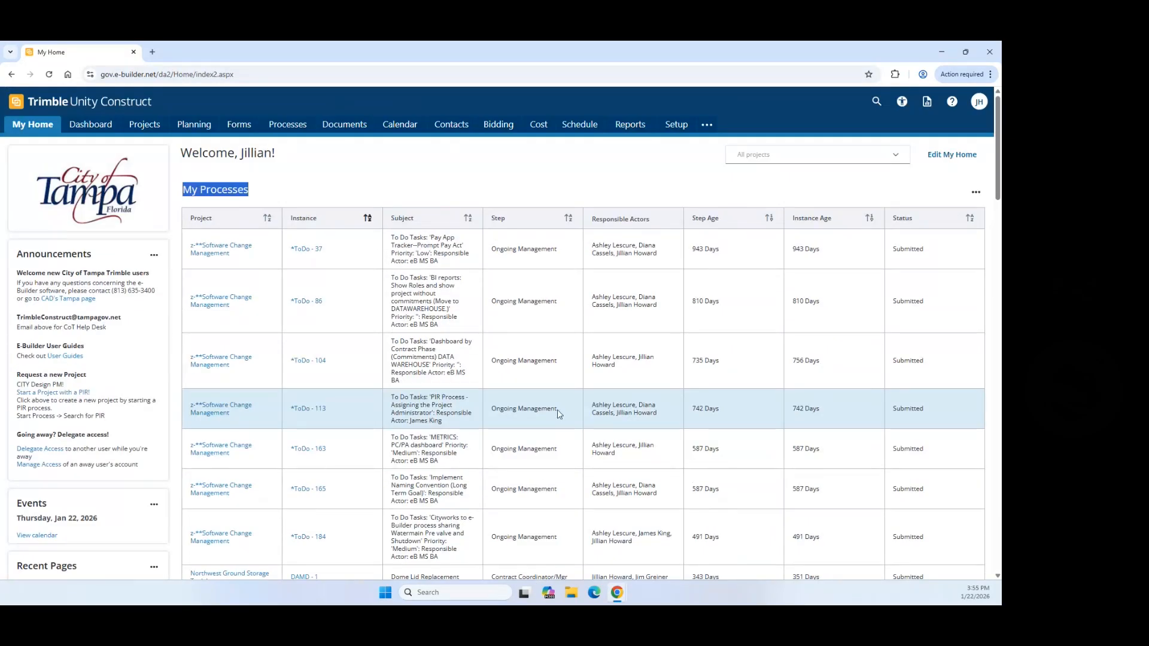